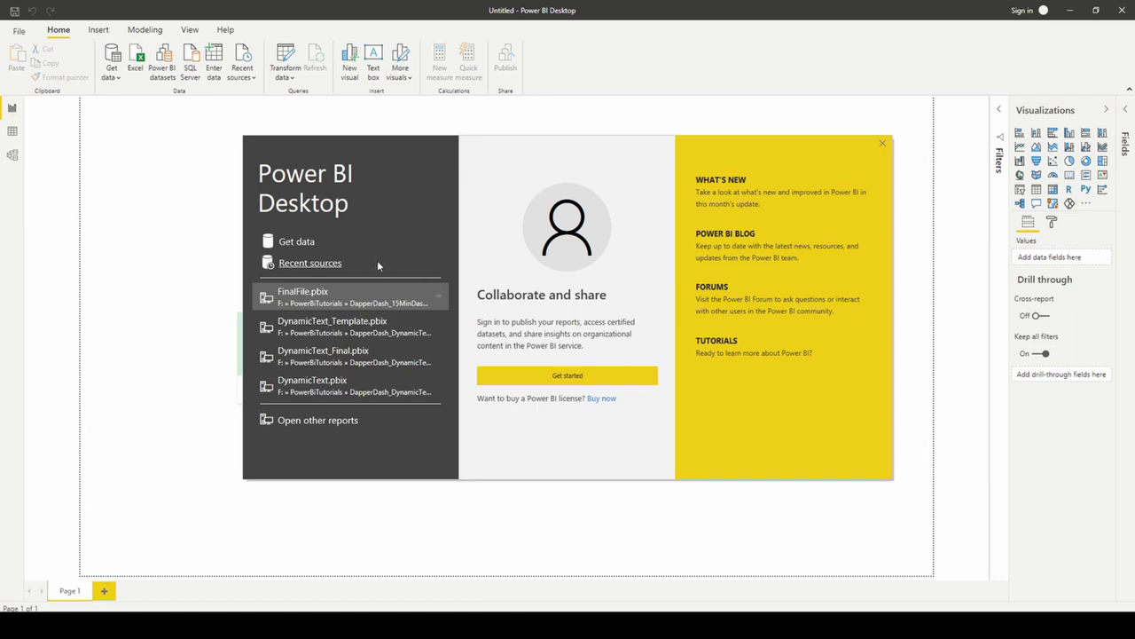
Dismiss the start screen and, in the browser, copy the entire pokemon.csv text from the header row to the last record.
left_click(882, 145)
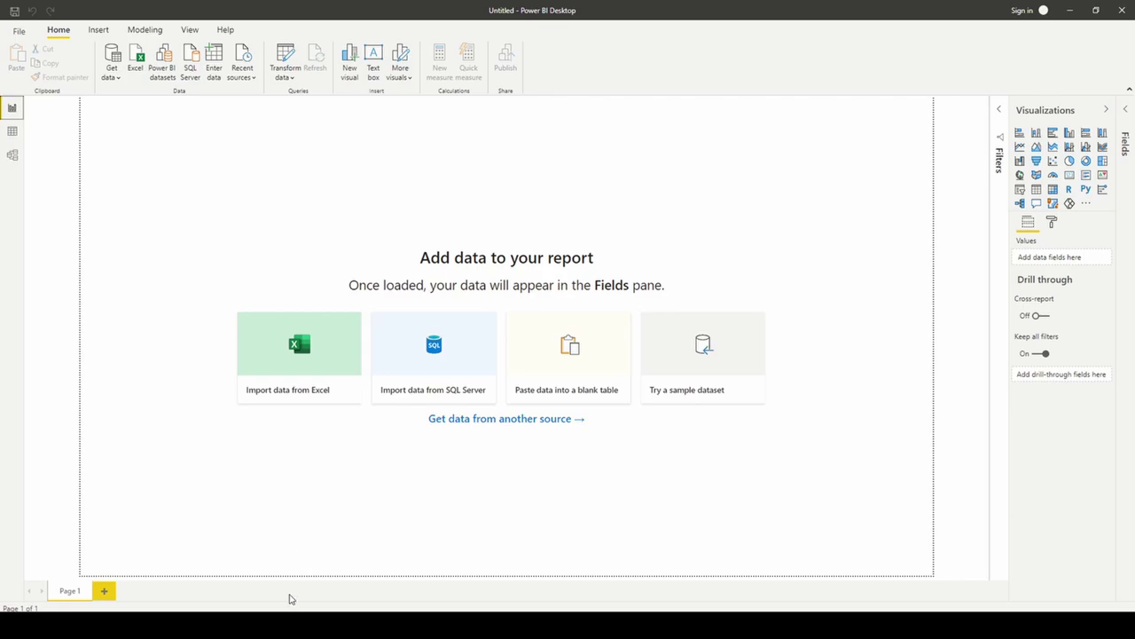
mouse_move(276, 624)
left_click(285, 600)
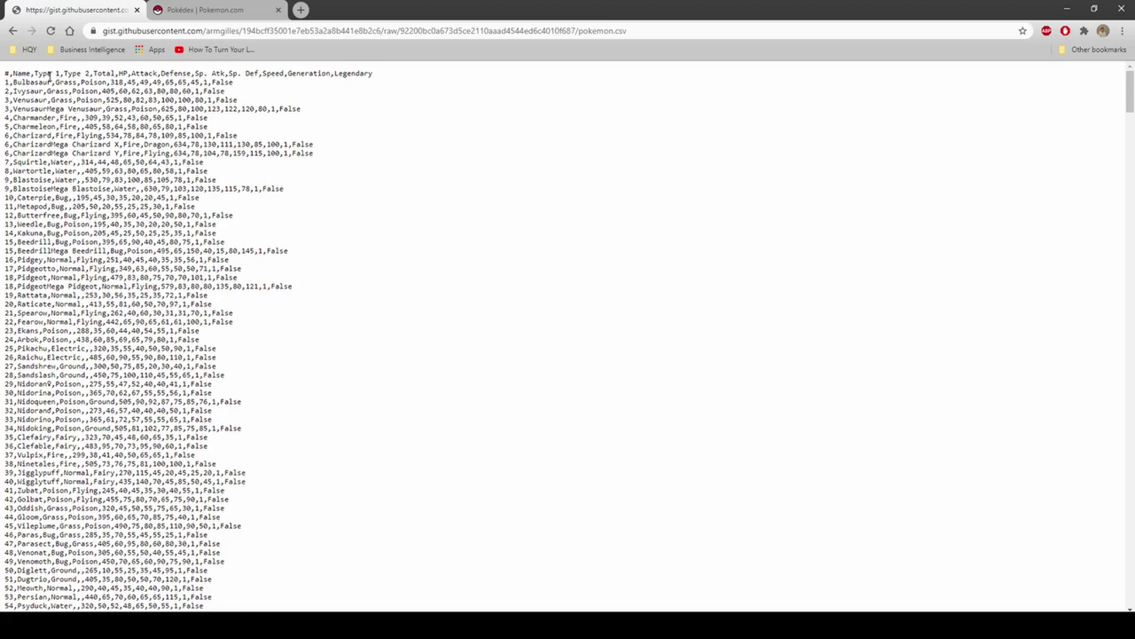
left_click_drag(6, 74, 145, 109)
key("ctrl+c")
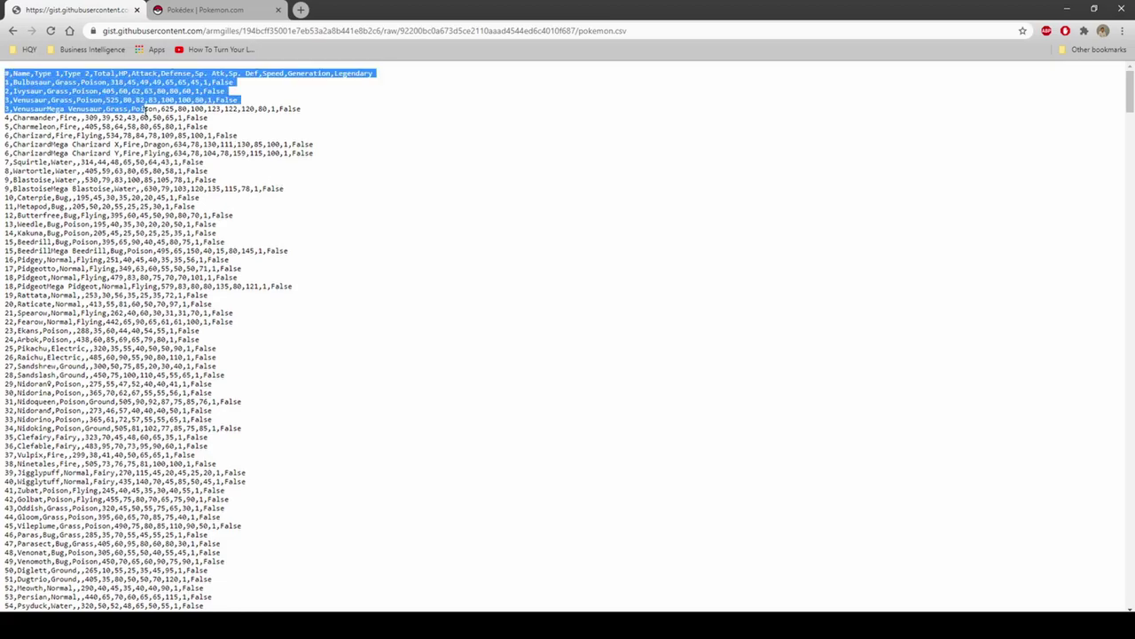
key("ctrl+shift+End")
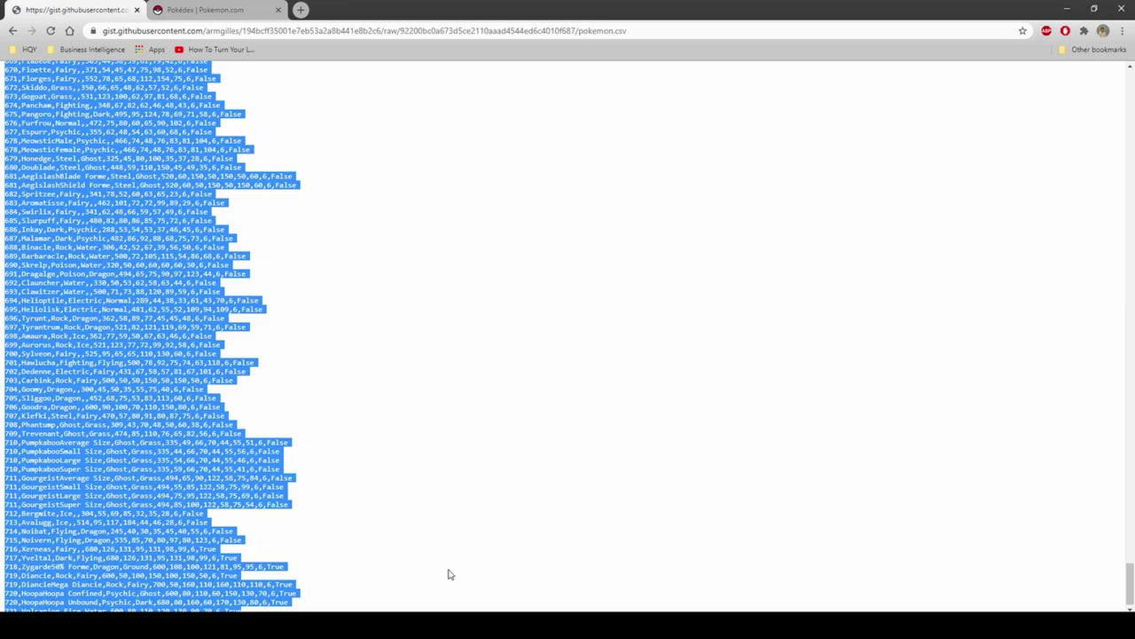
Paste the copied CSV text into the blank Notepad document and review the column names in its header line.
mouse_move(393, 625)
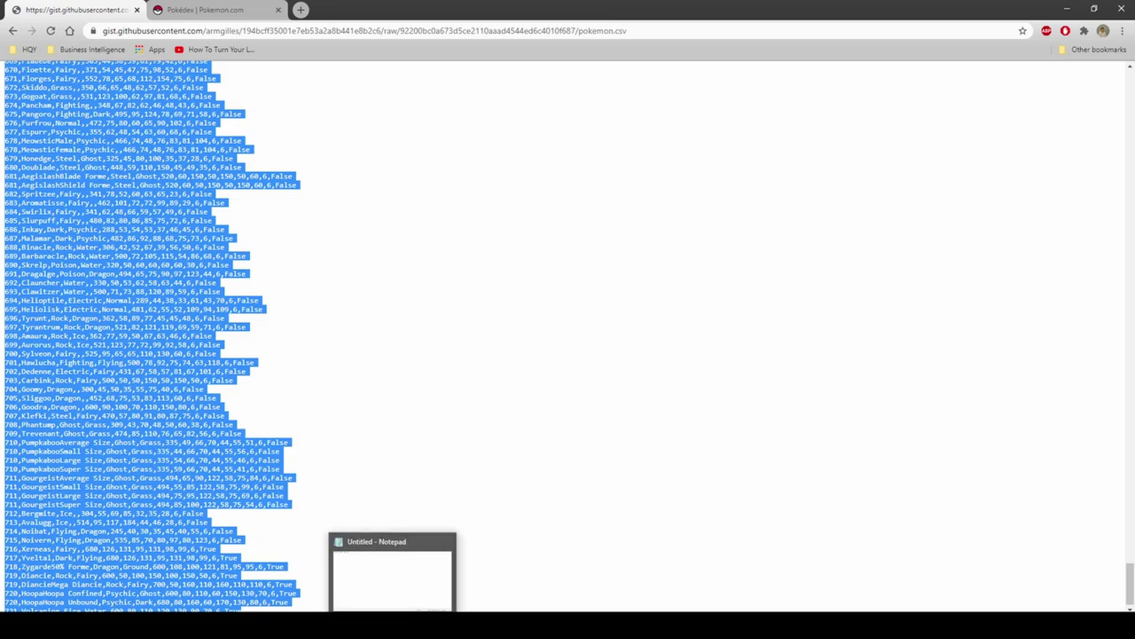
left_click(393, 572)
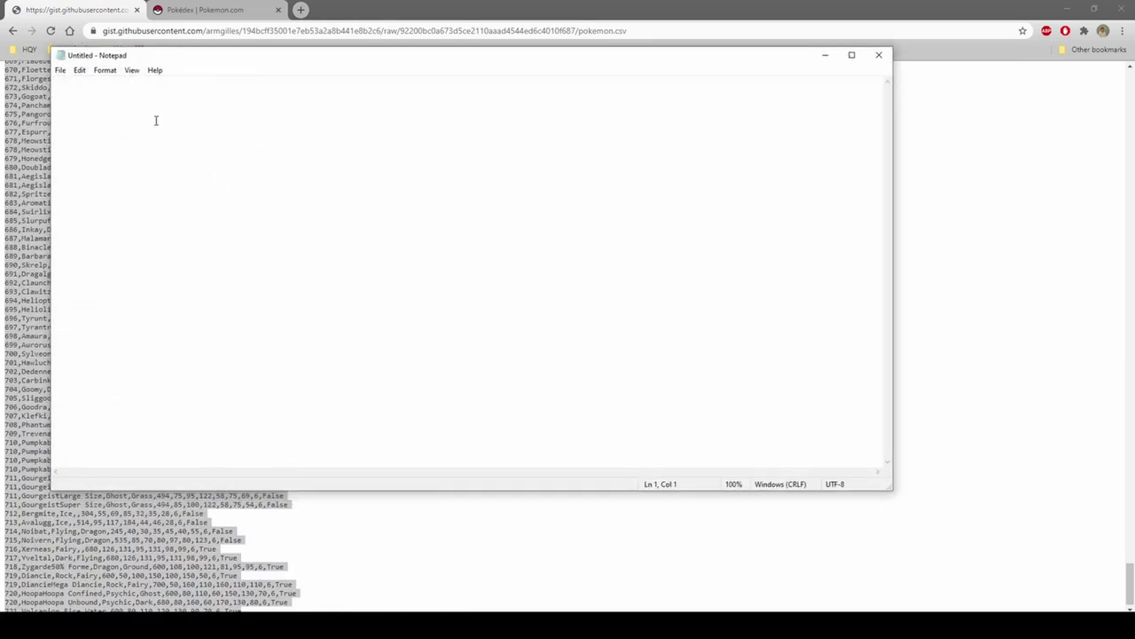
key("ctrl+v")
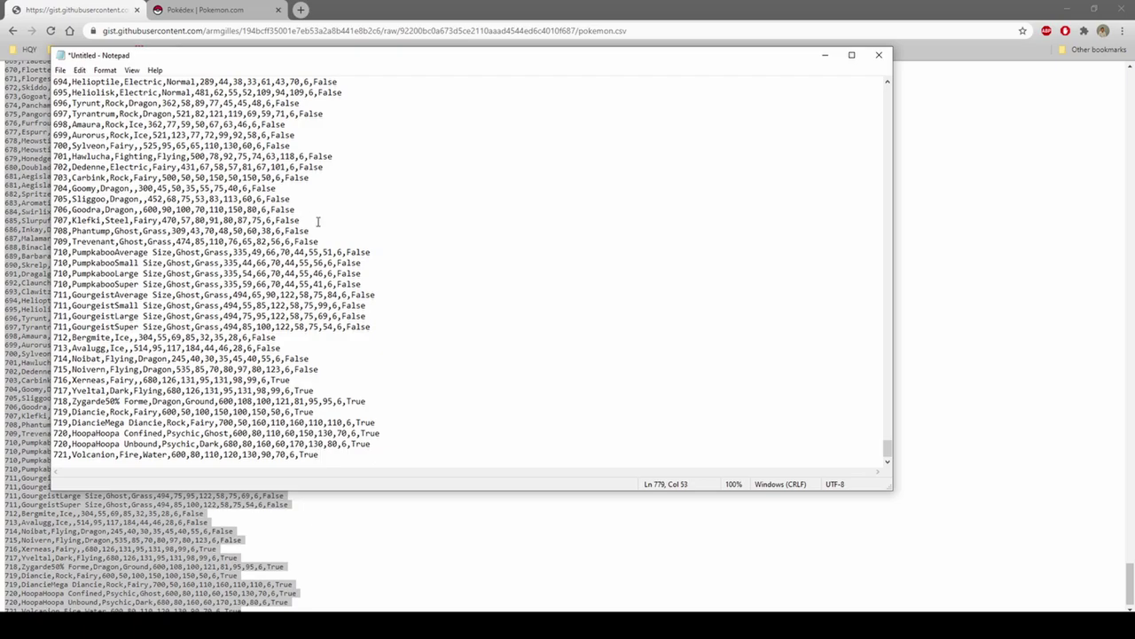
key("ctrl+Home")
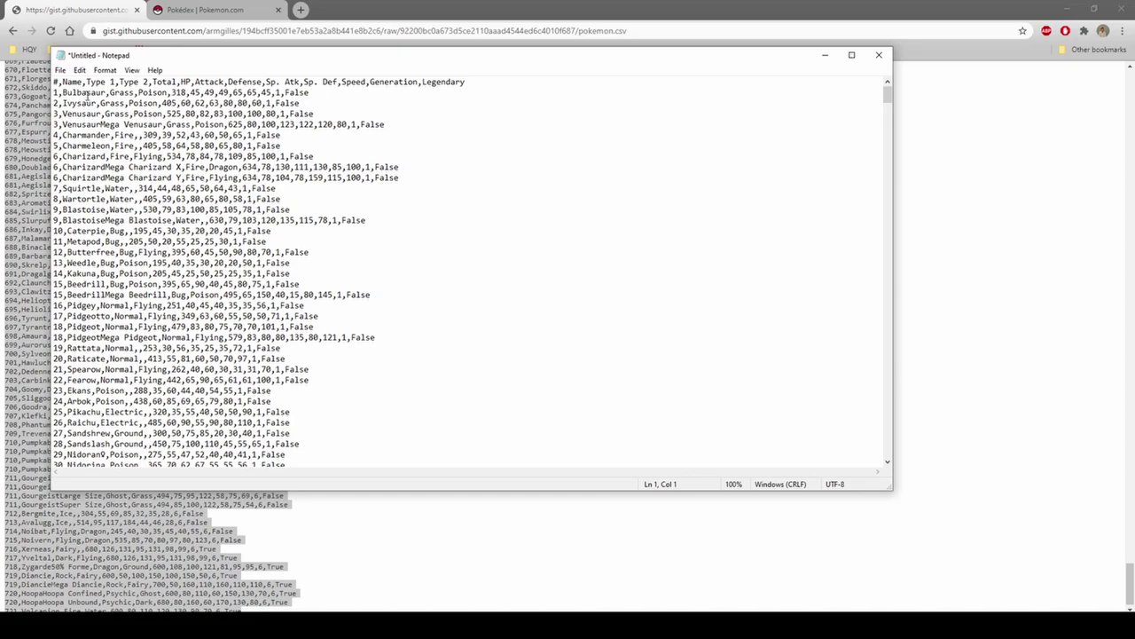
left_click_drag(86, 82, 477, 86)
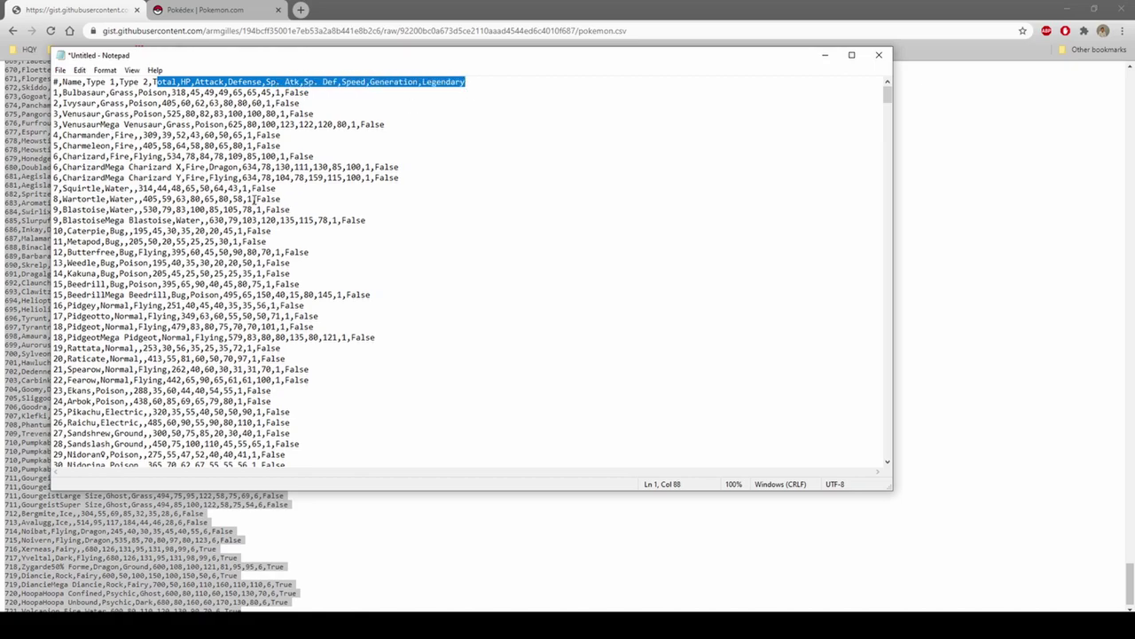
left_click(427, 146)
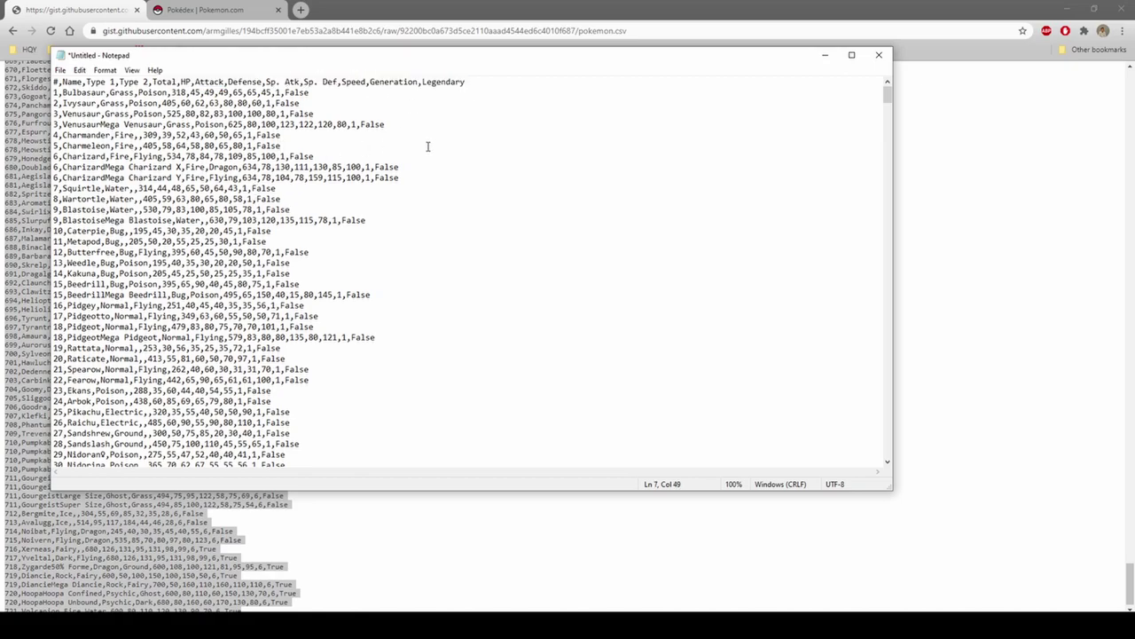
Copy all of the CSV text from Notepad and paste it into column A of the blank Excel workbook, starting at A1.
key("ctrl+a")
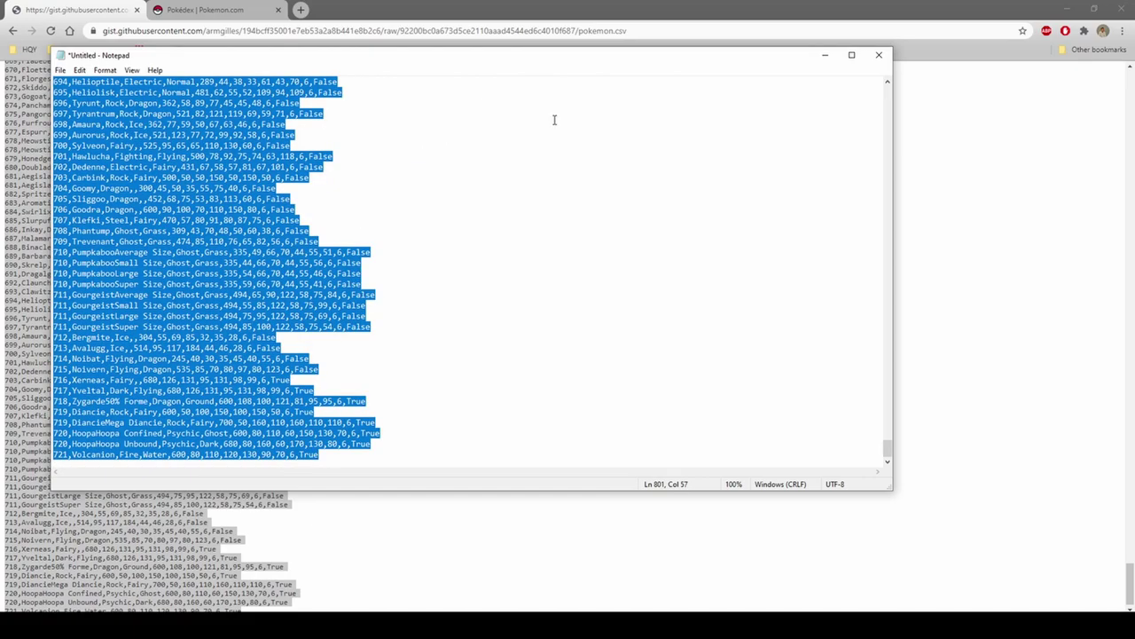
left_click(825, 55)
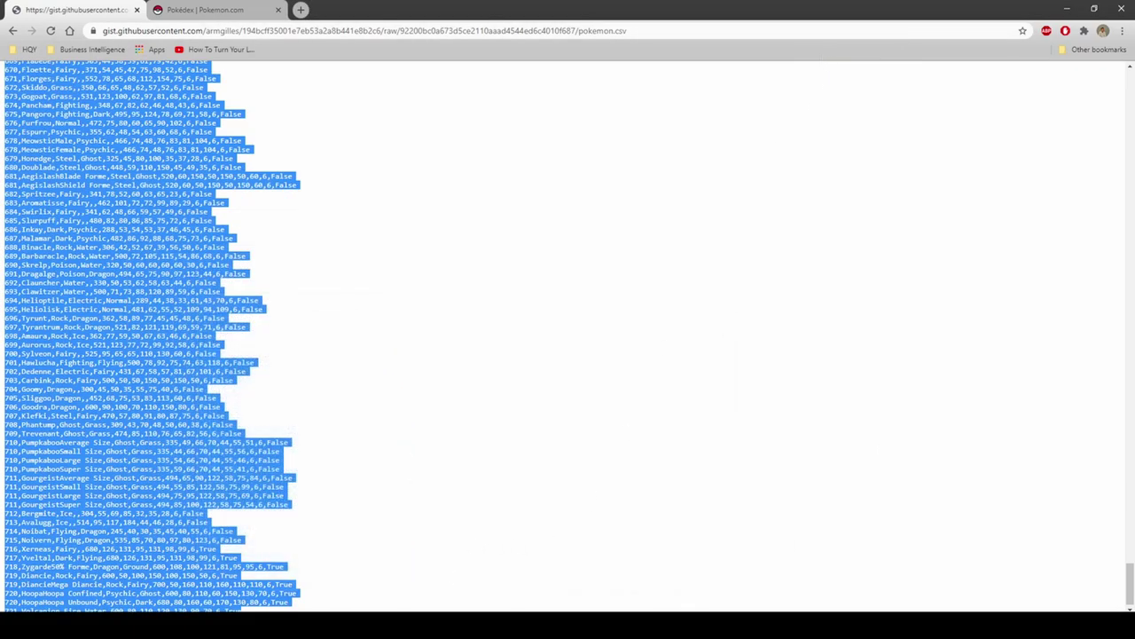
key("alt+Tab")
key("ctrl+v")
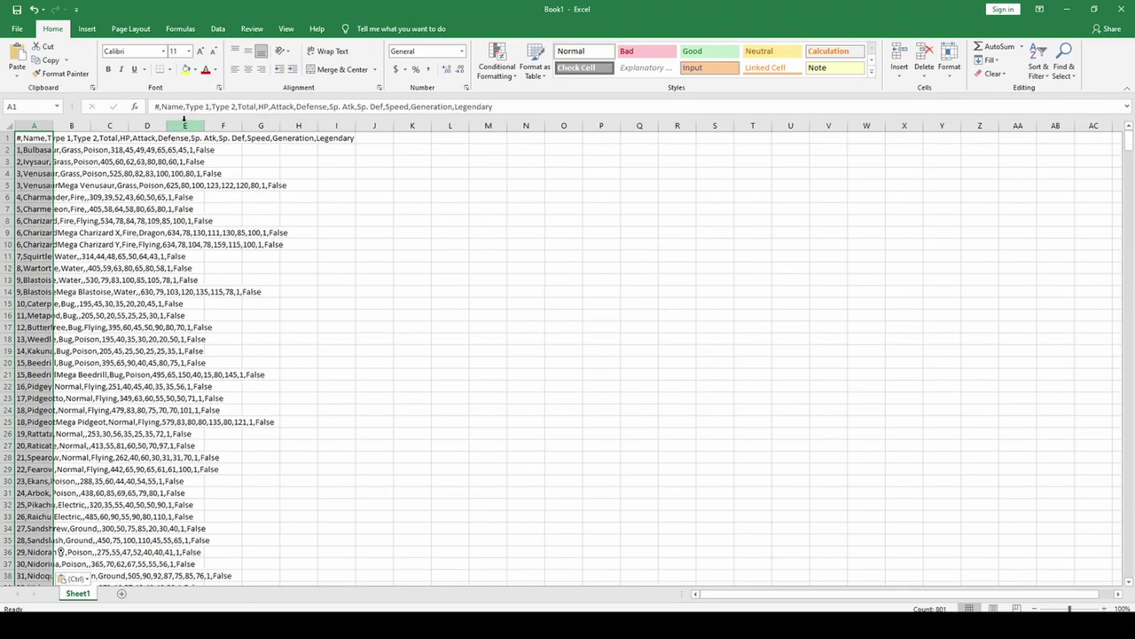
Split the pasted data in column A into separate columns using Text to Columns, delimited by comma with General format.
left_click(219, 30)
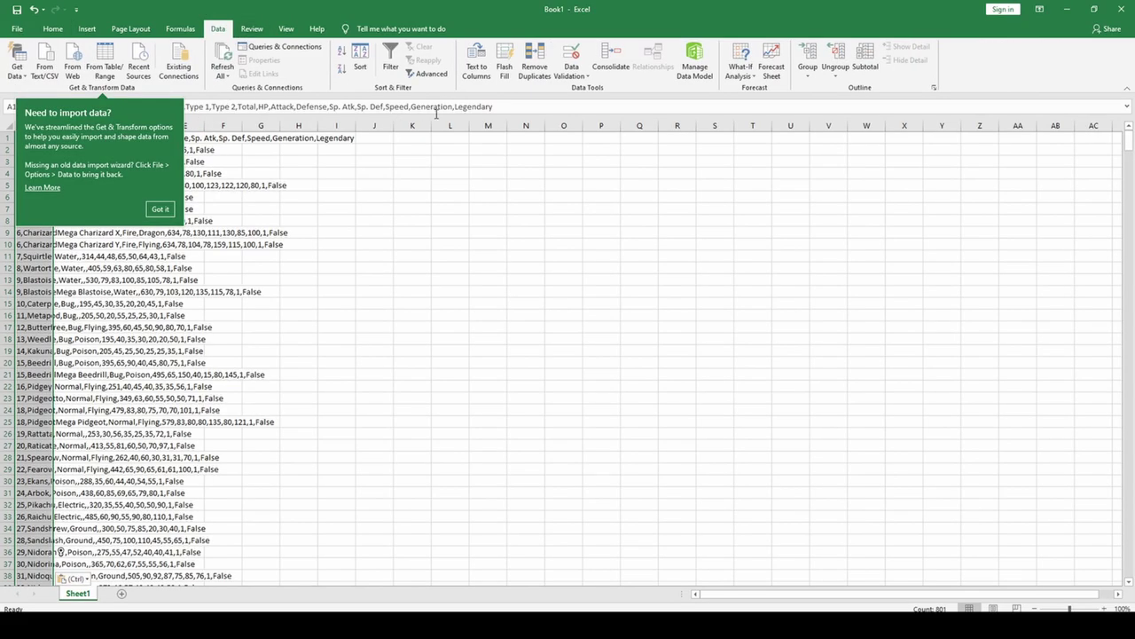
left_click(482, 76)
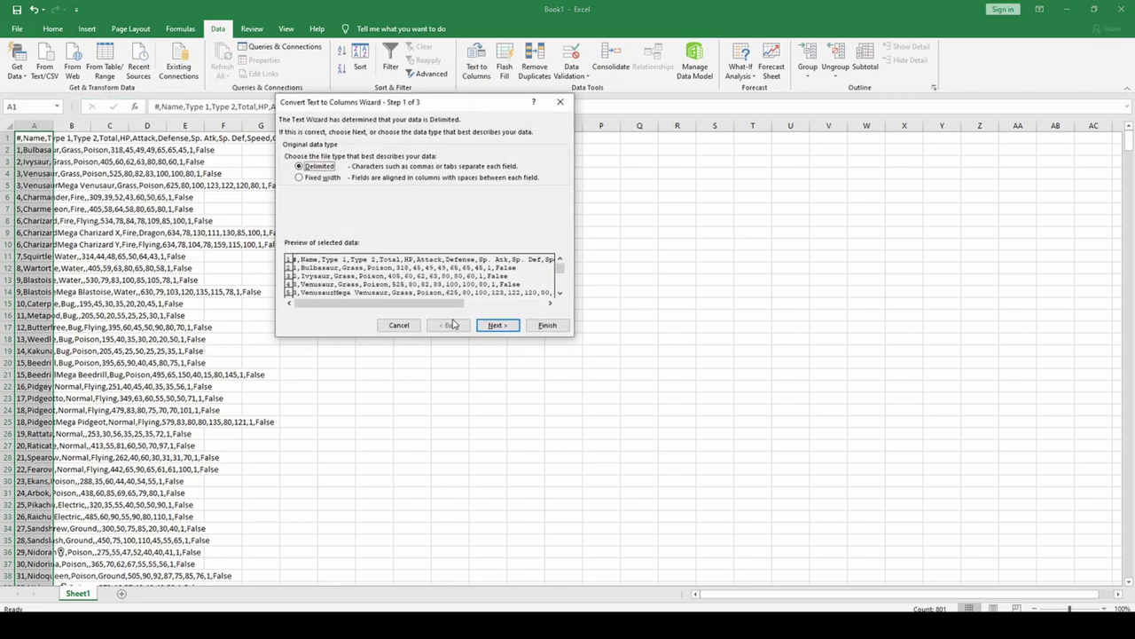
left_click(498, 324)
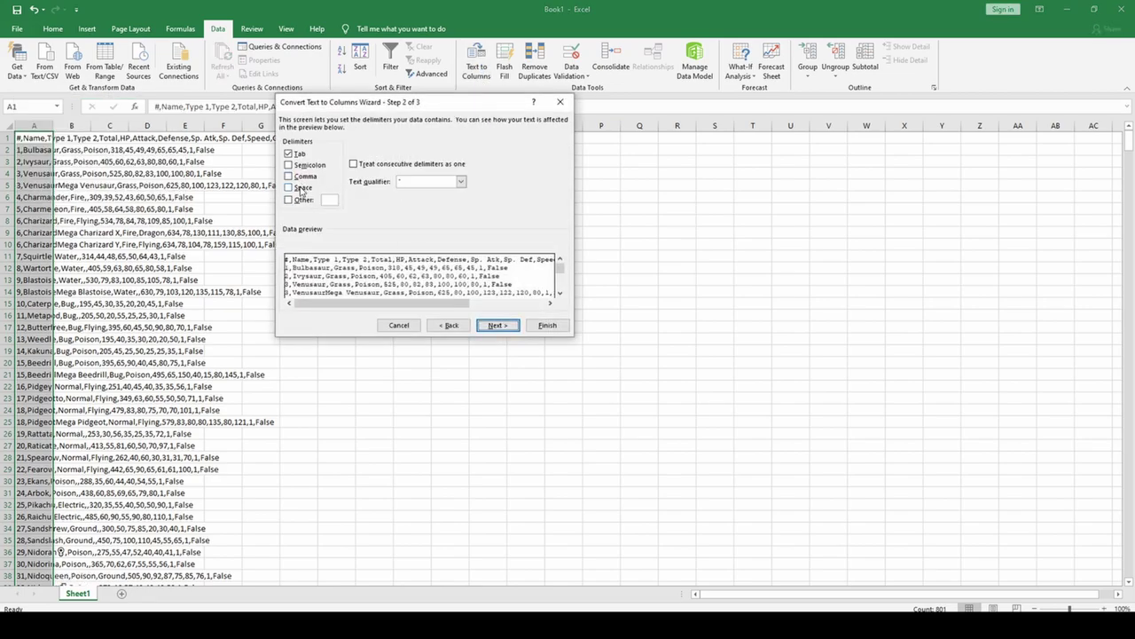
left_click(301, 175)
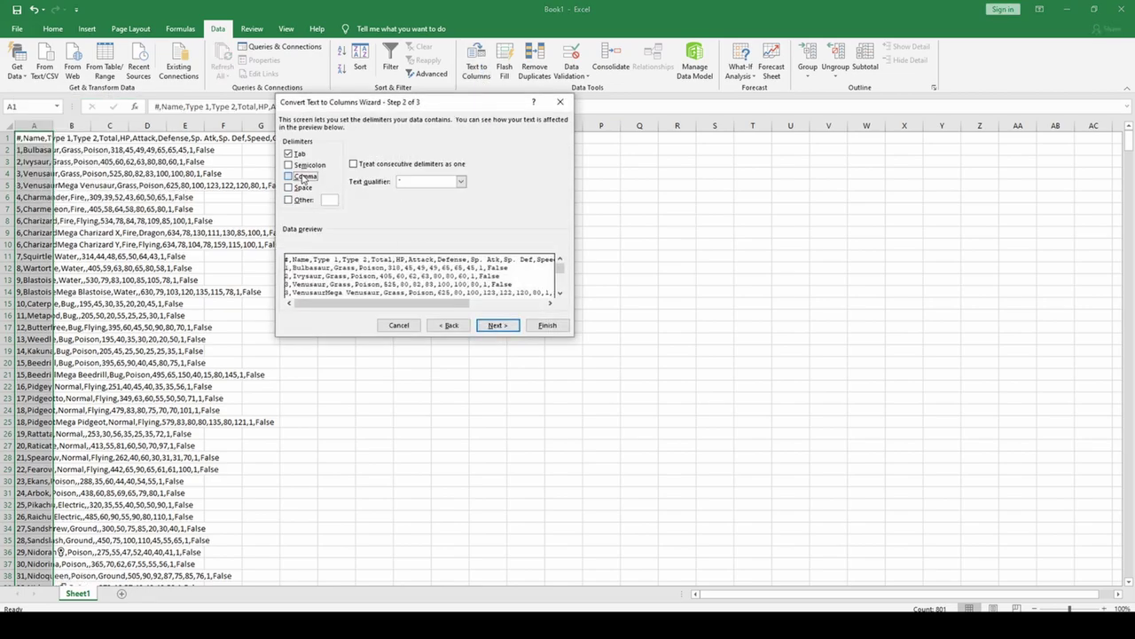
mouse_move(417, 303)
left_mouse_down()
mouse_move(517, 304)
mouse_move(417, 303)
left_mouse_up()
left_click(499, 326)
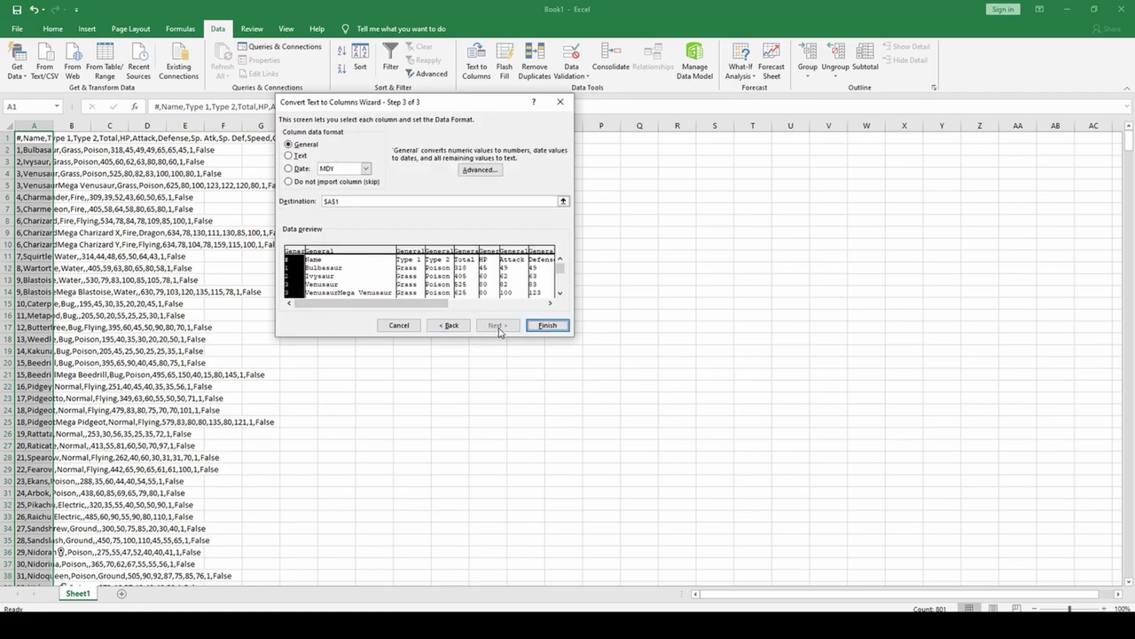
left_click(549, 326)
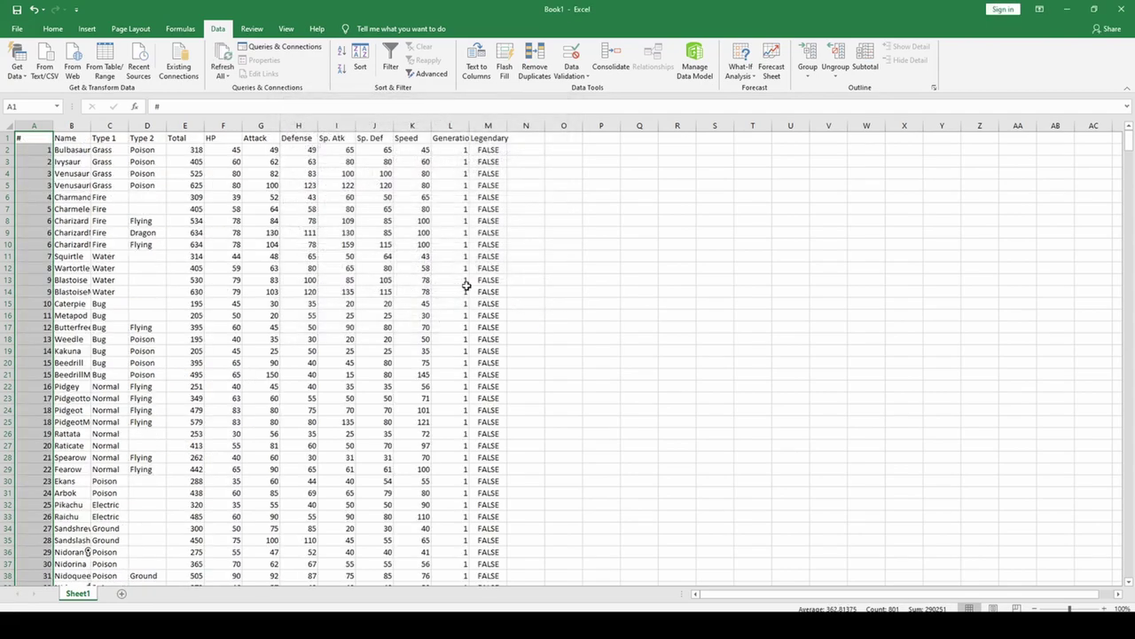
left_click(378, 228)
left_click(104, 231)
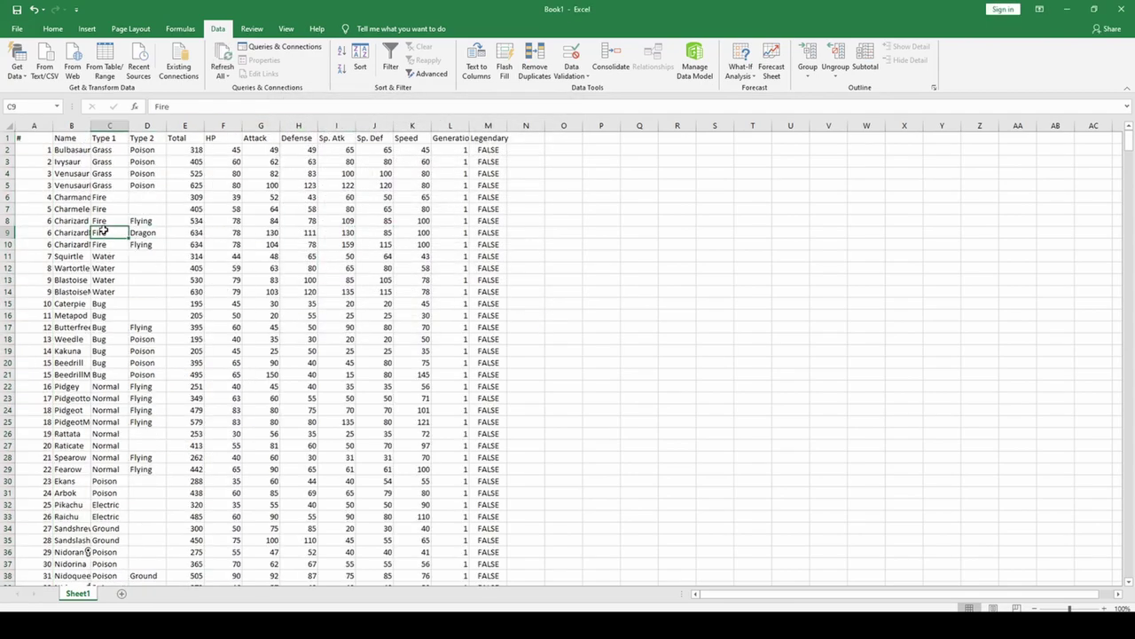
key("ctrl+Home")
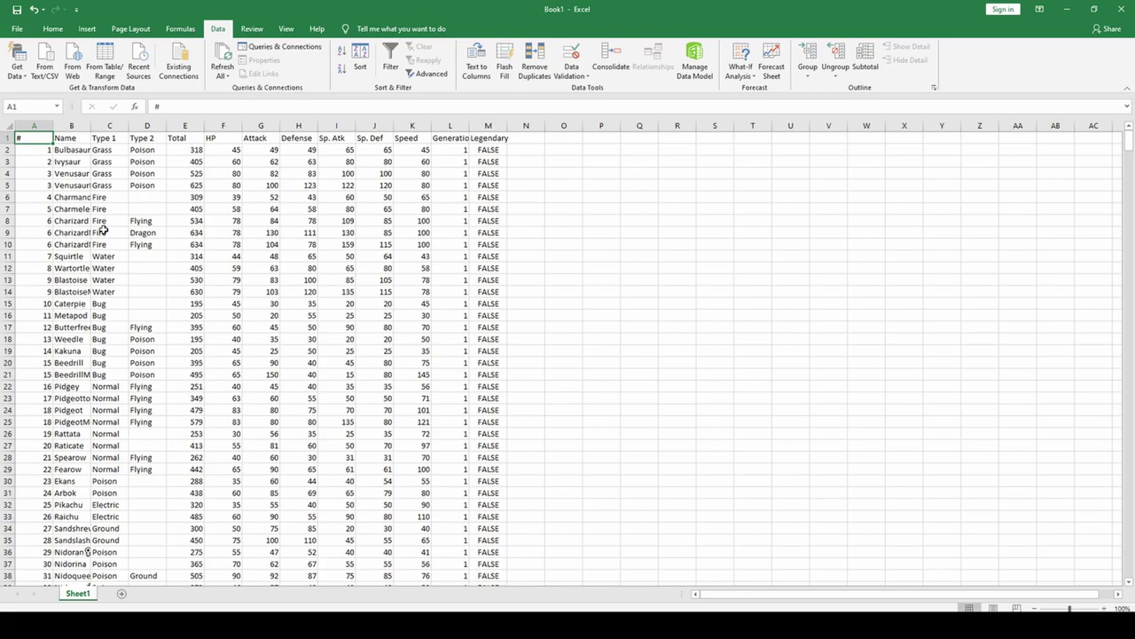
Delete all rows from Chikorita (number 152, row 168) through the last record in row 801.
scroll(1128, 466, "down", 20)
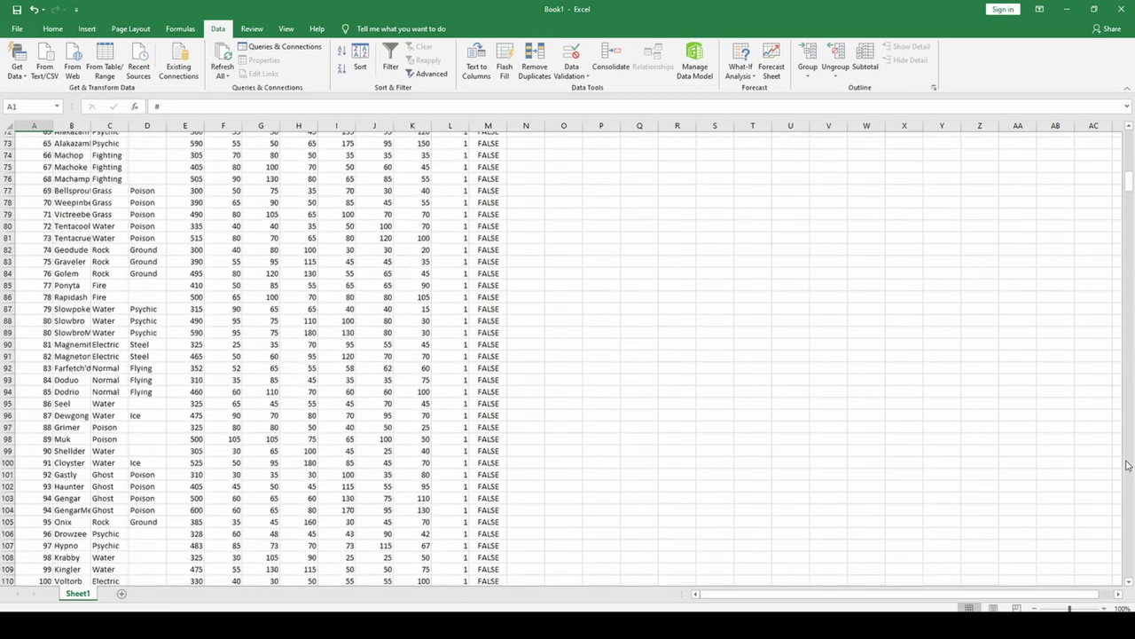
scroll(1127, 465, "down", 20)
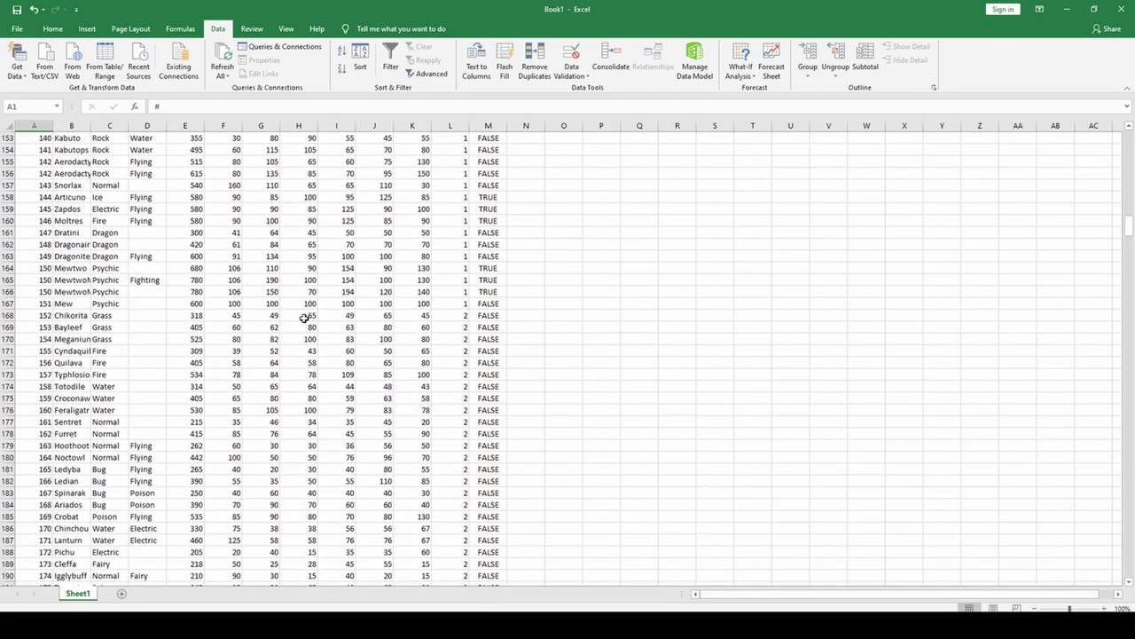
mouse_move(71, 315)
left_mouse_down()
mouse_move(89, 322)
mouse_move(80, 327)
left_mouse_up()
key("Left")
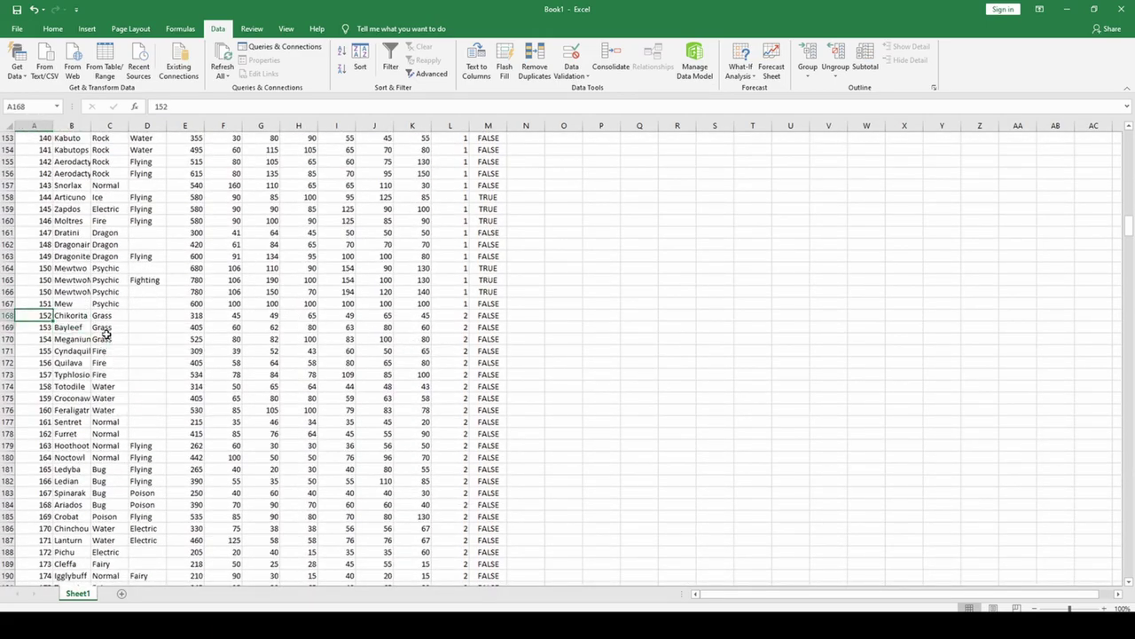
key("ctrl+shift+Down")
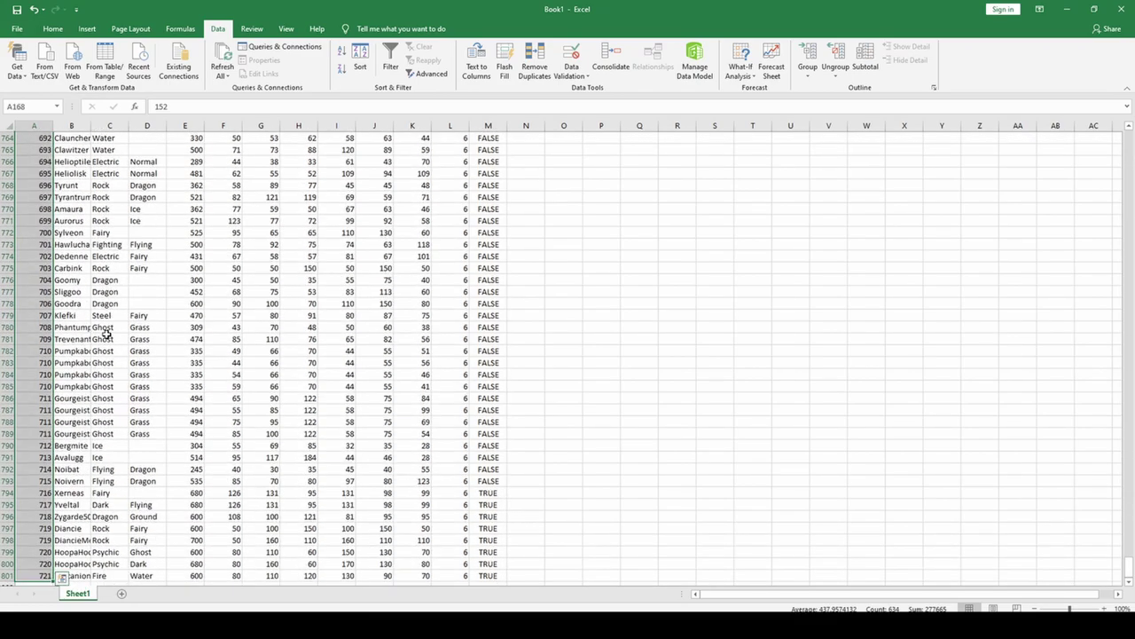
key("alt")
key("h")
key("d")
key("r")
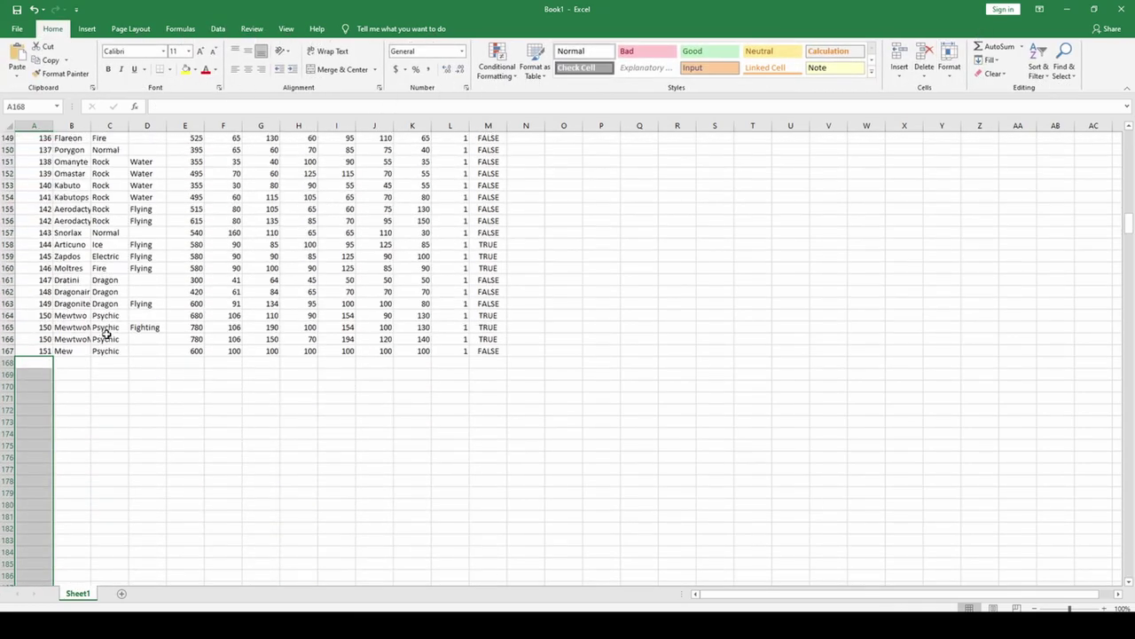
key("Down")
key("ctrl+Up")
key("ctrl+Up")
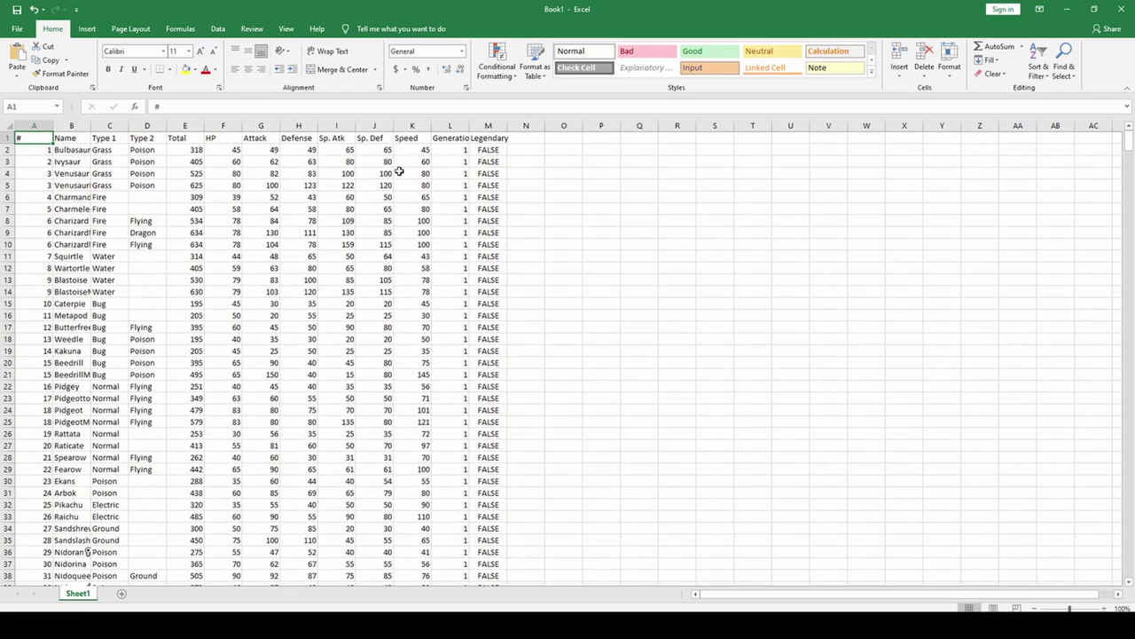
Delete the Generation column from the sheet.
left_click(456, 143)
double_click(469, 126)
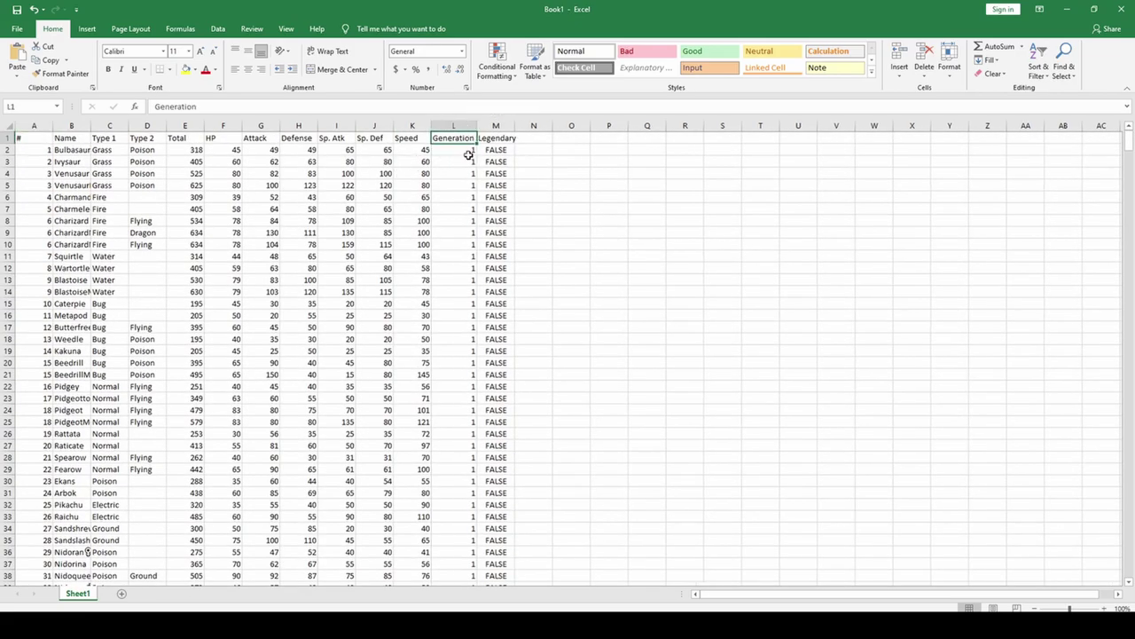
left_click(475, 163)
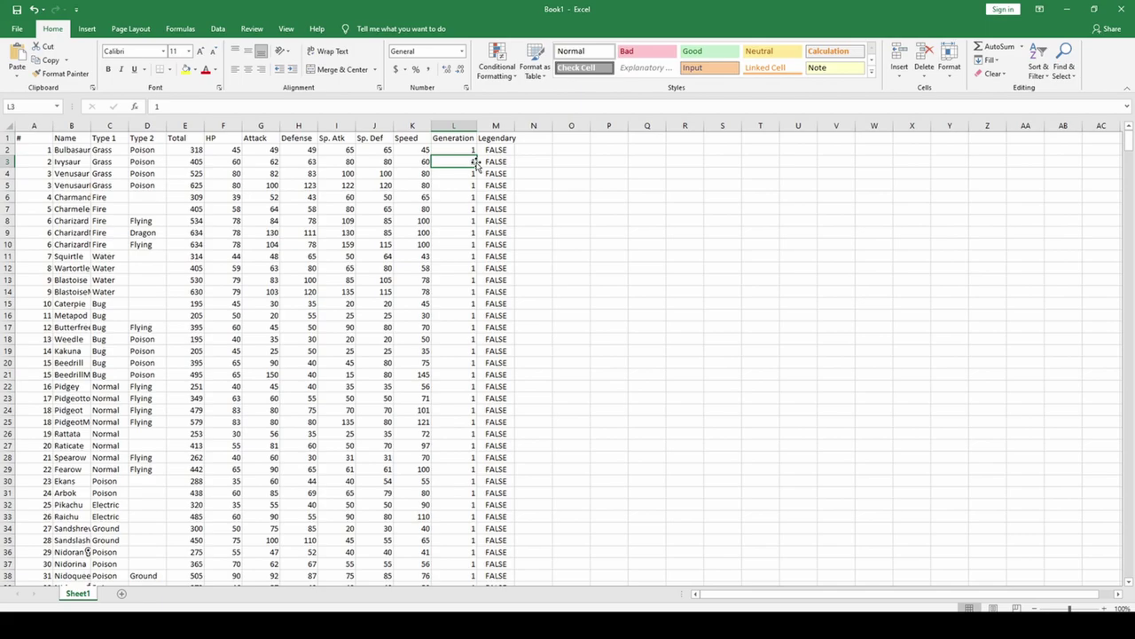
key("alt")
key("h")
key("d")
key("c")
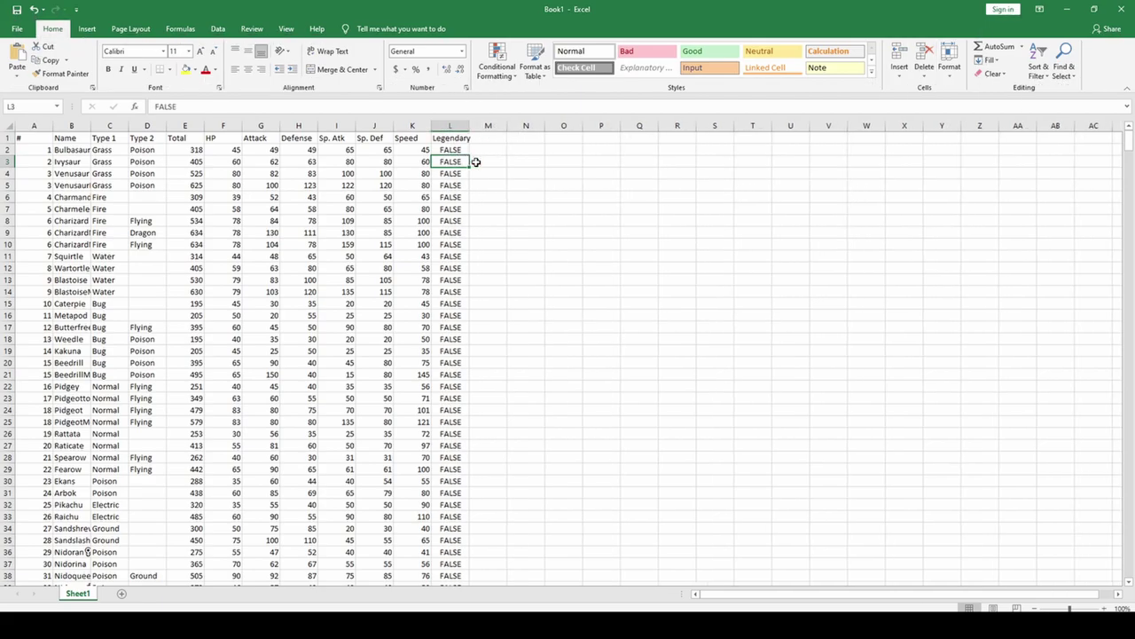
key("ctrl+Home")
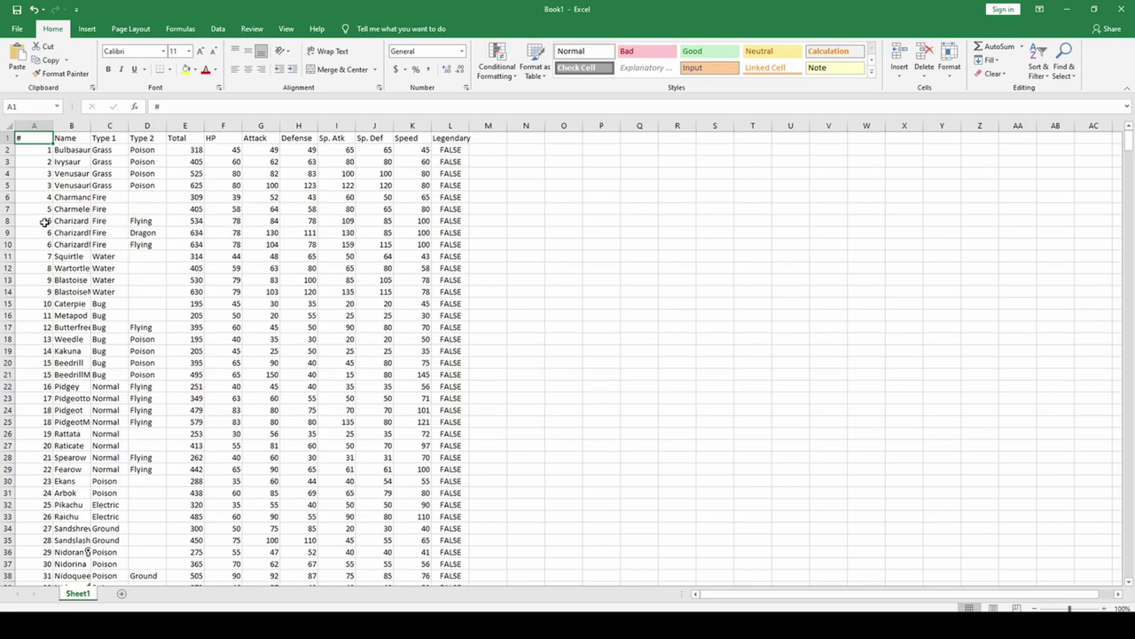
Autofit the Name column and examine the repeated number 6 entries for Charizard and its Mega forms.
left_click_drag(46, 221, 45, 244)
double_click(90, 125)
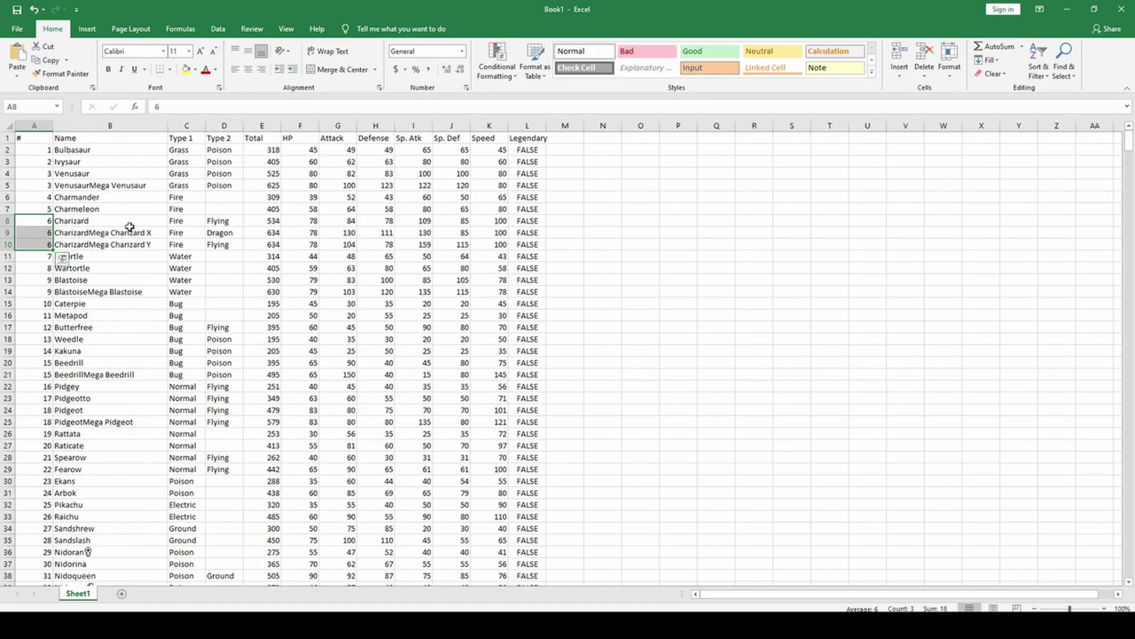
left_click(94, 221)
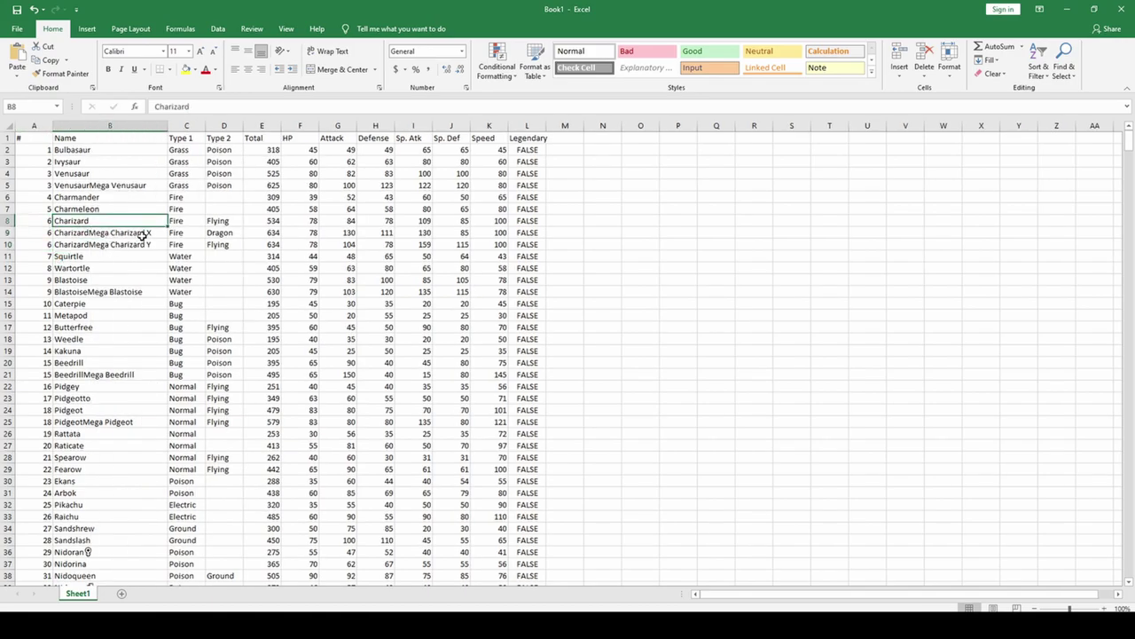
double_click(147, 244)
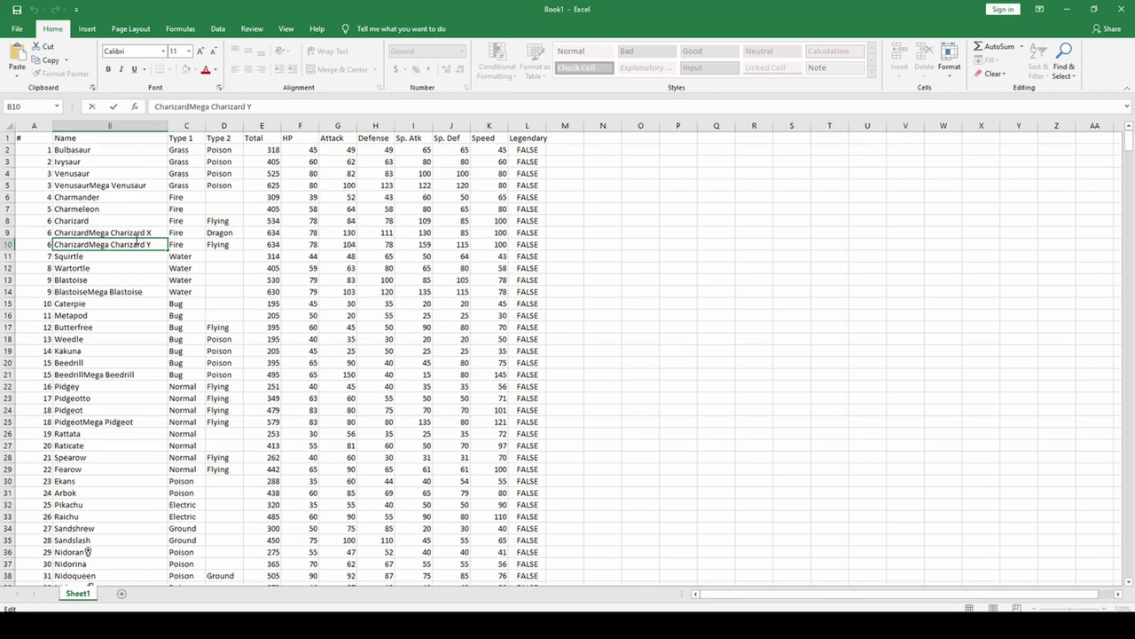
left_click(180, 277)
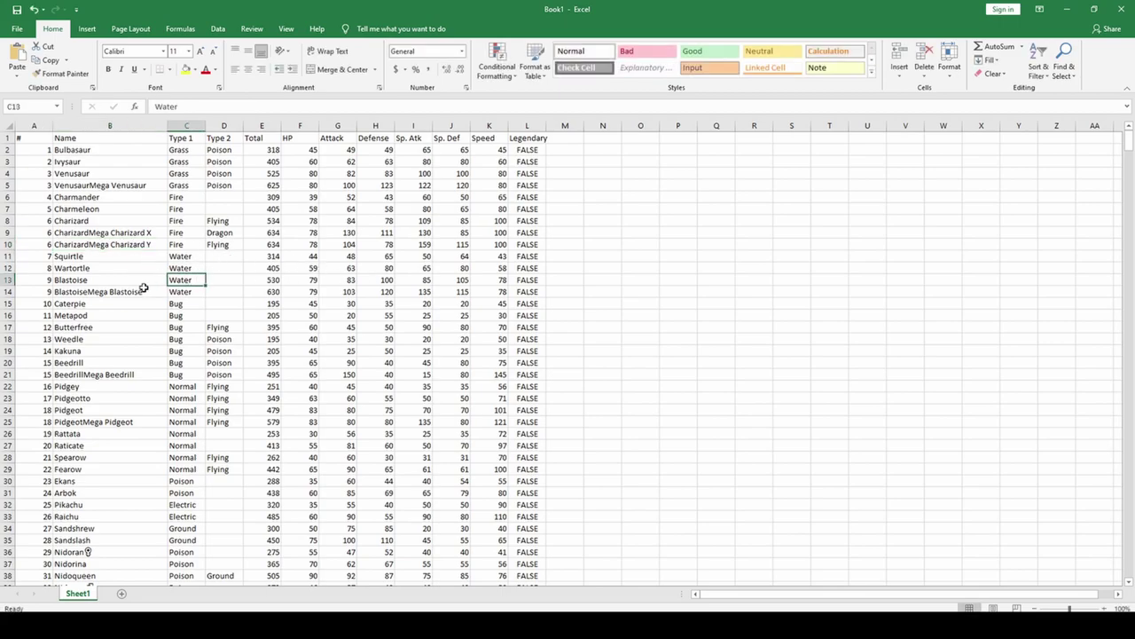
Enter the formula =IF(A2=A1,"PROBLEM"," ") in cell M2 to flag repeated Pokémon numbers.
left_click(559, 150)
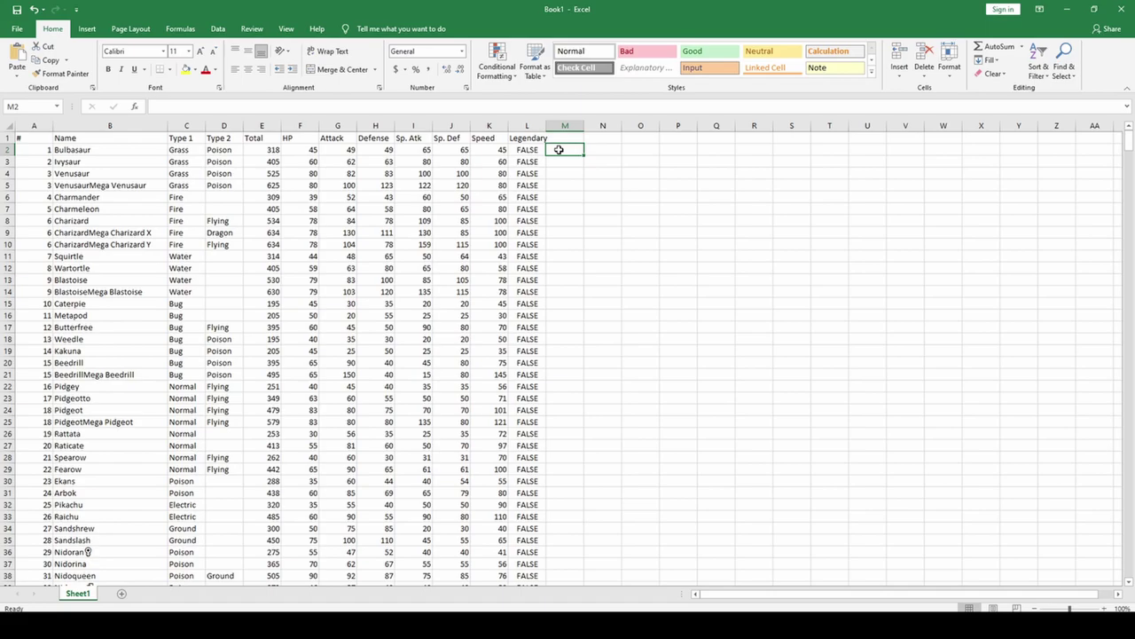
type("=")
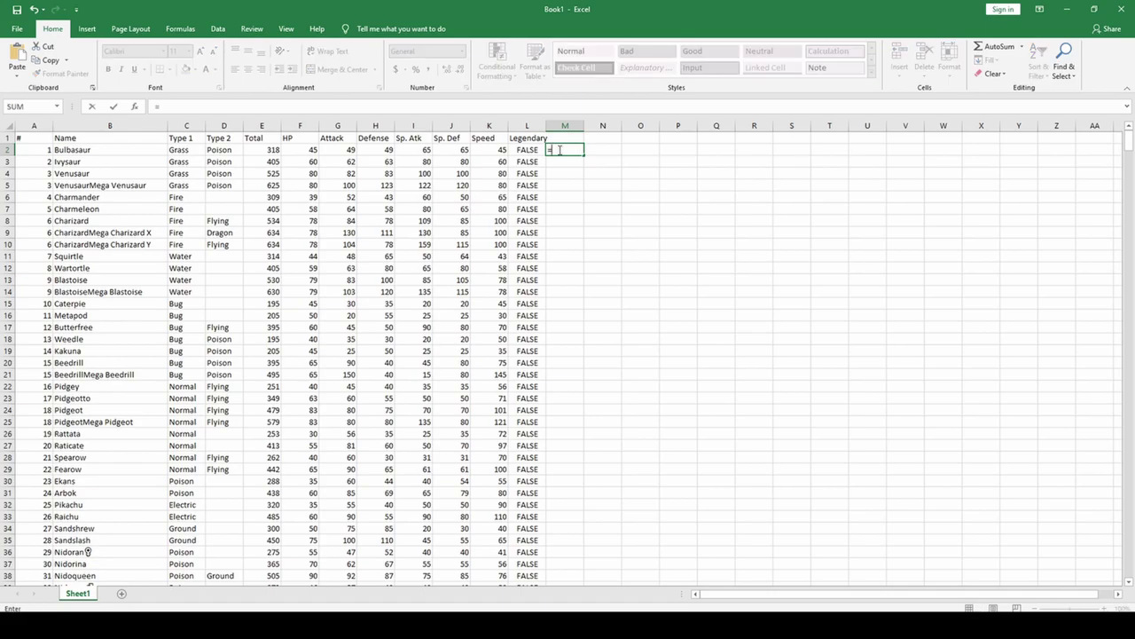
type("IF(")
key("Left")
key("Left")
key("Left")
key("Left")
key("Left")
key("Left")
key("Left")
key("Left")
key("Left")
key("Left")
key("Left")
key("Left")
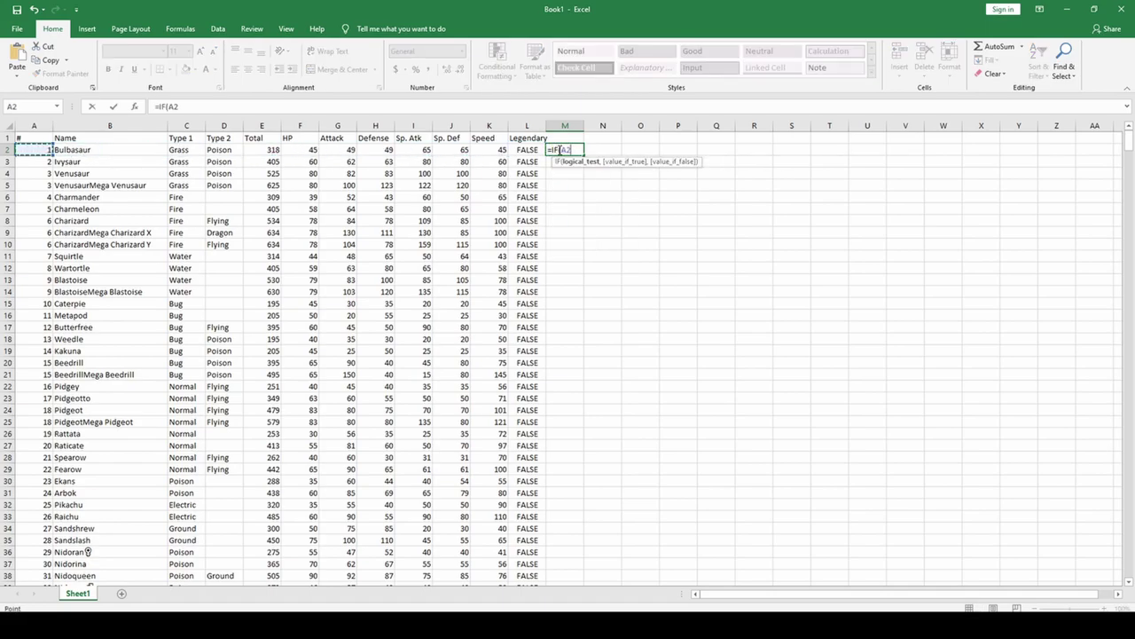
type("=")
key("Up")
key("Left")
key("Left")
key("Left")
key("Left")
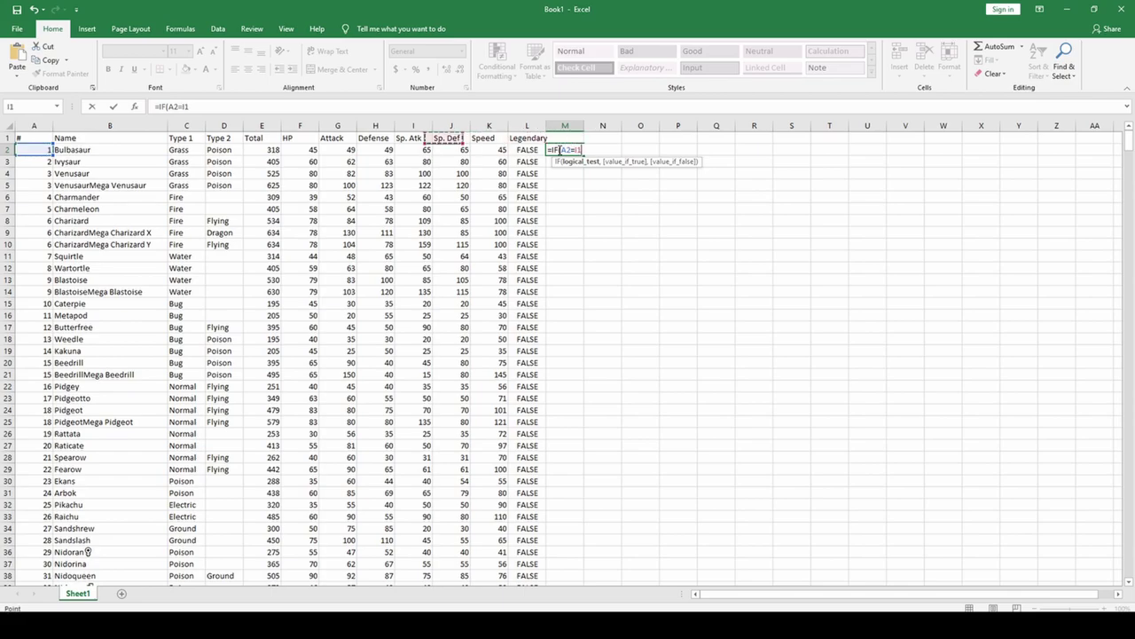
key("Left")
key("Left")
key("Left")
key("Left")
key("Left")
key("Left")
key("Left")
key("Left")
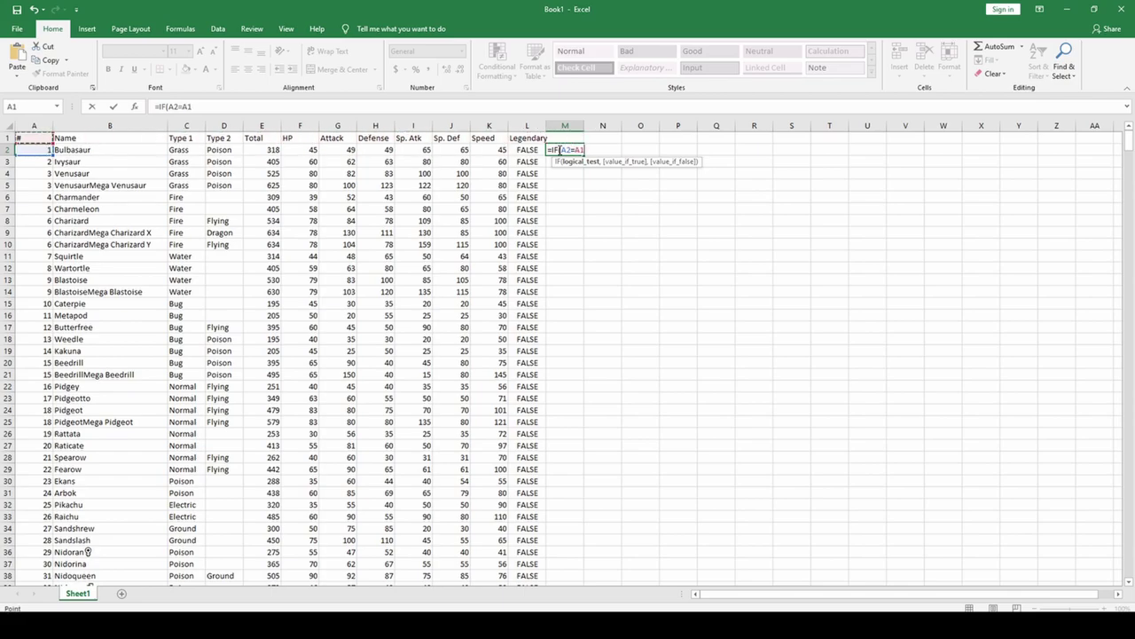
type(",\"P")
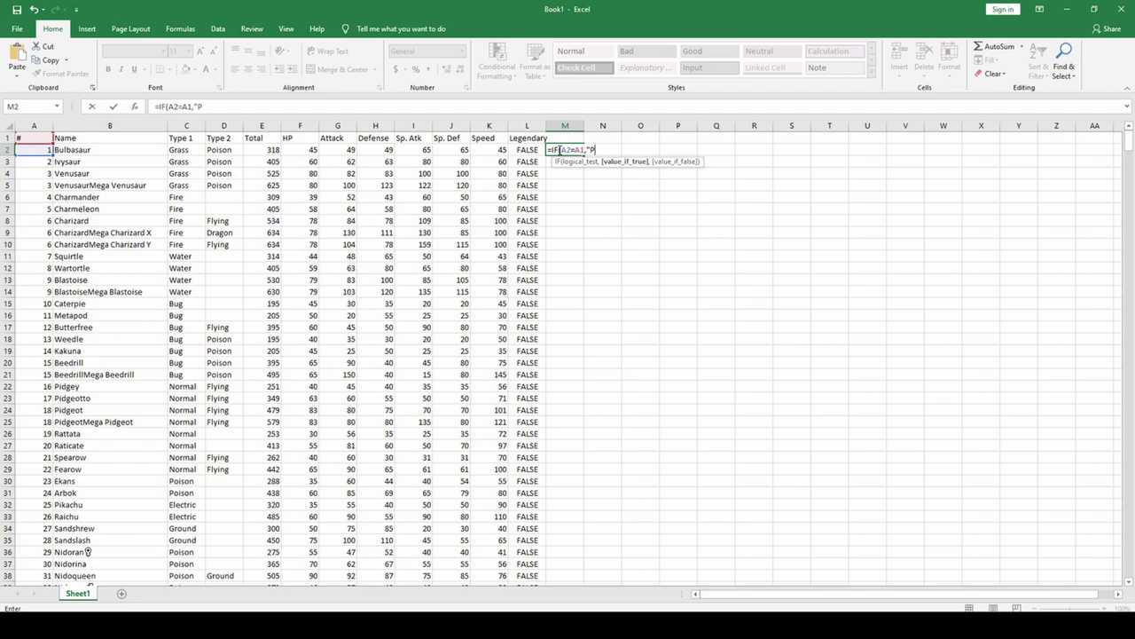
type("ROBLEM\",")
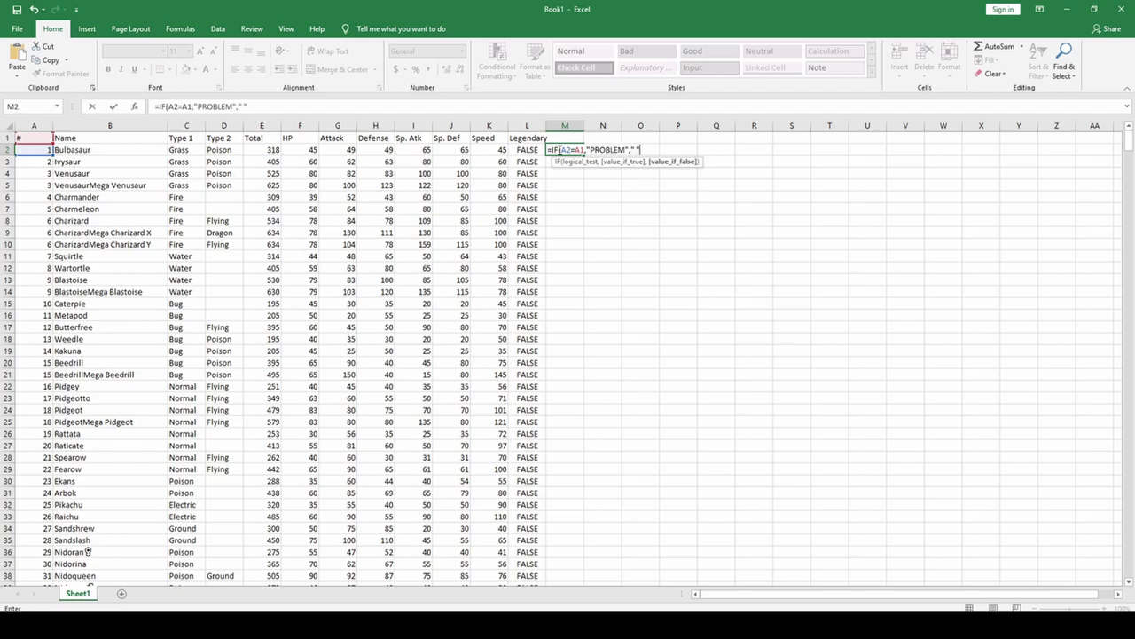
type("\" \")")
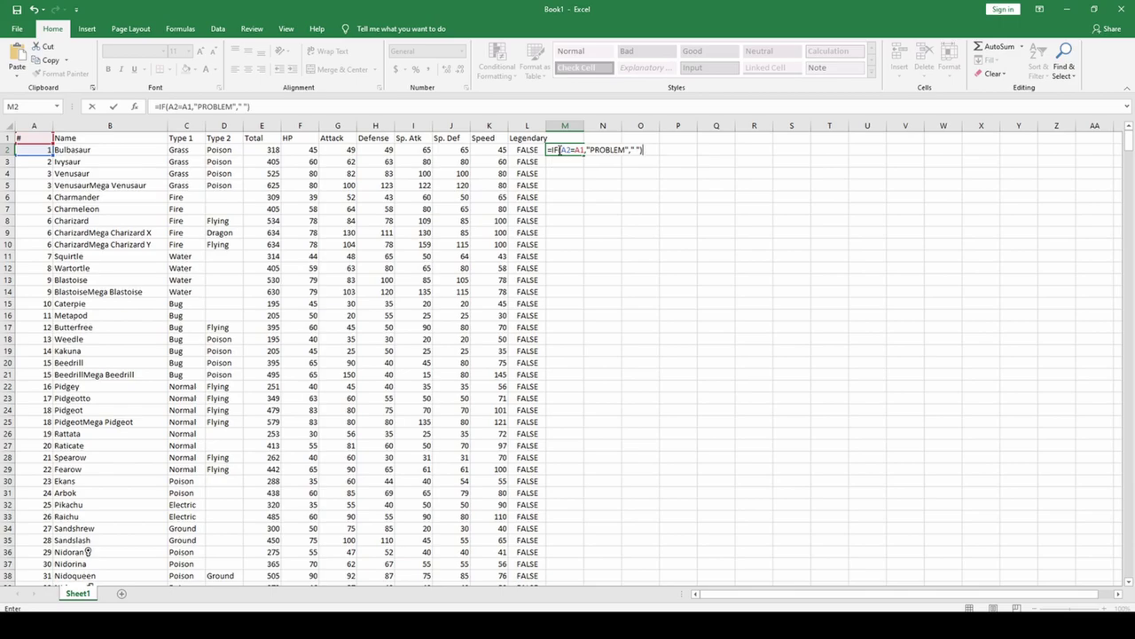
key("Return")
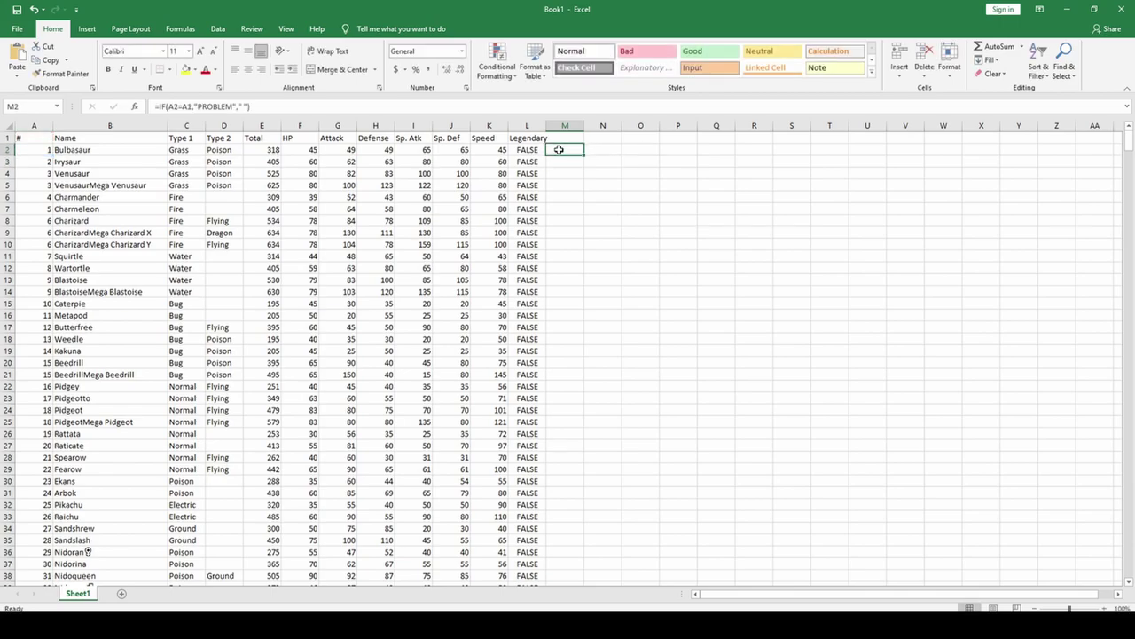
Fill the duplicate-check formula from M2 down column M to the last record.
left_click_drag(559, 149, 559, 162)
left_click_drag(584, 166, 585, 166)
double_click(584, 166)
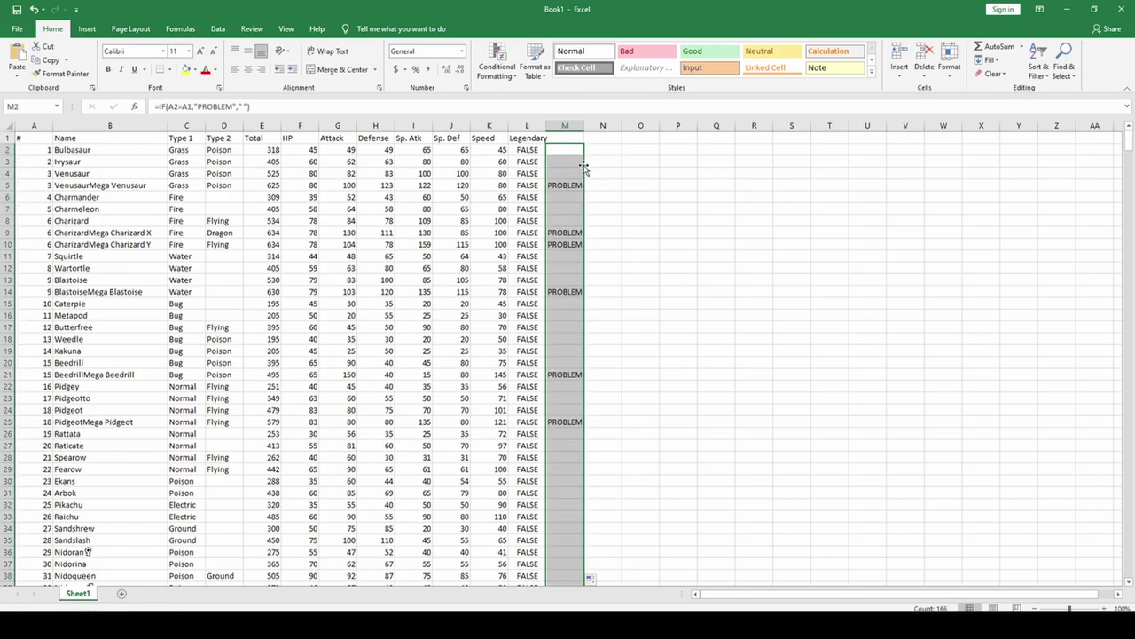
Copy the filled duplicate-check cells in column M and paste them over themselves as values.
right_click(588, 167)
left_click(608, 192)
right_click(588, 167)
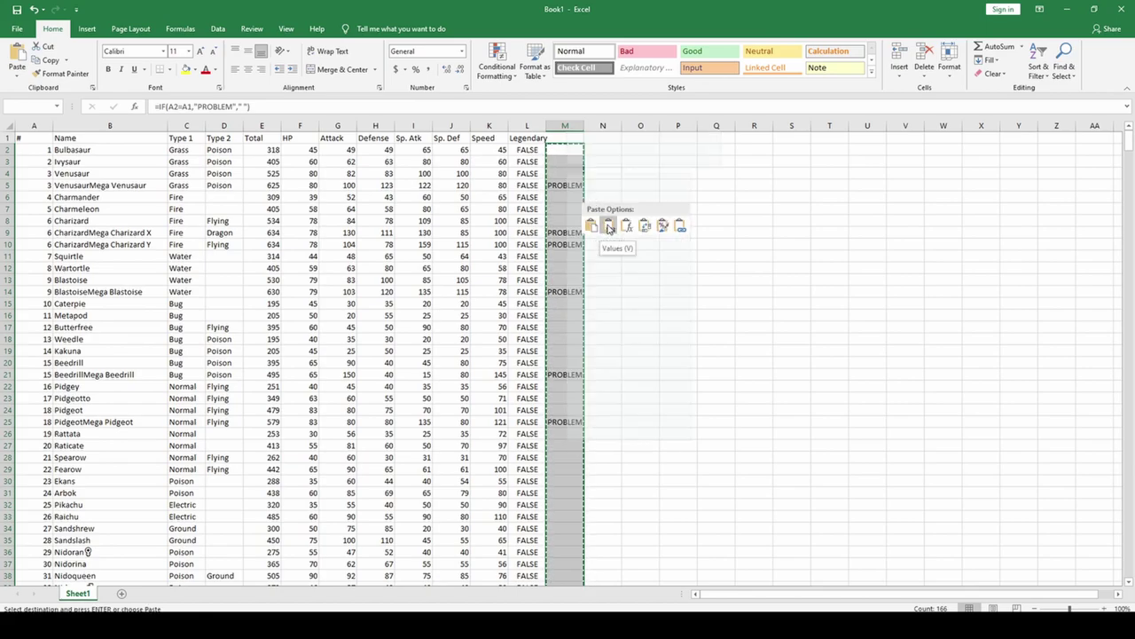
left_click(608, 228)
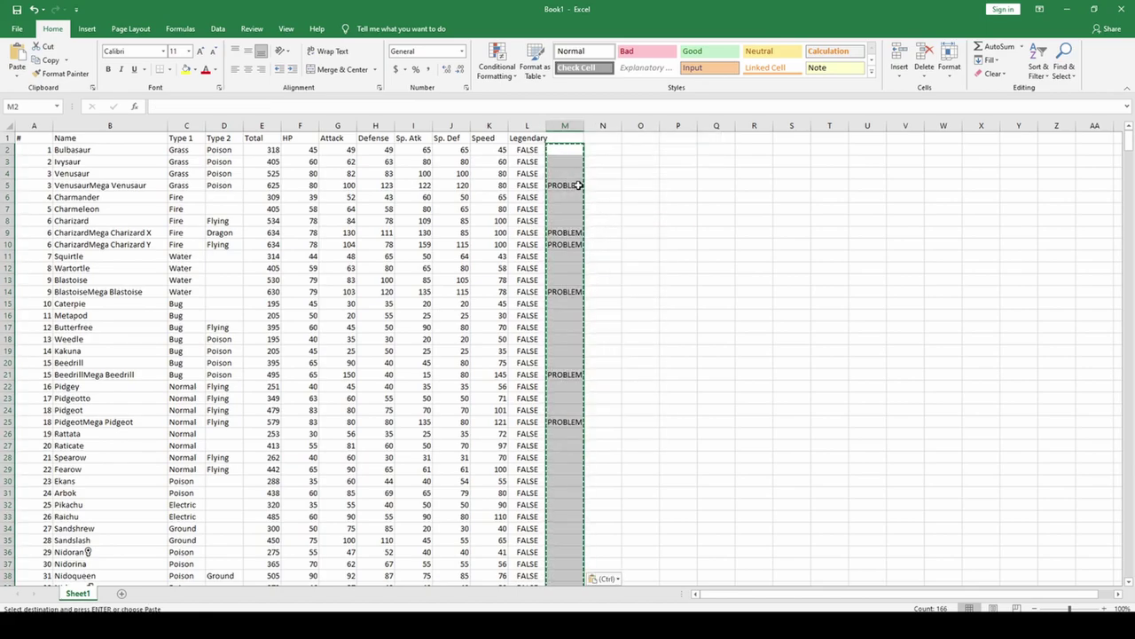
Replace all space characters in the selected column M flag cells with nothing.
key("ctrl+f")
left_click(341, 207)
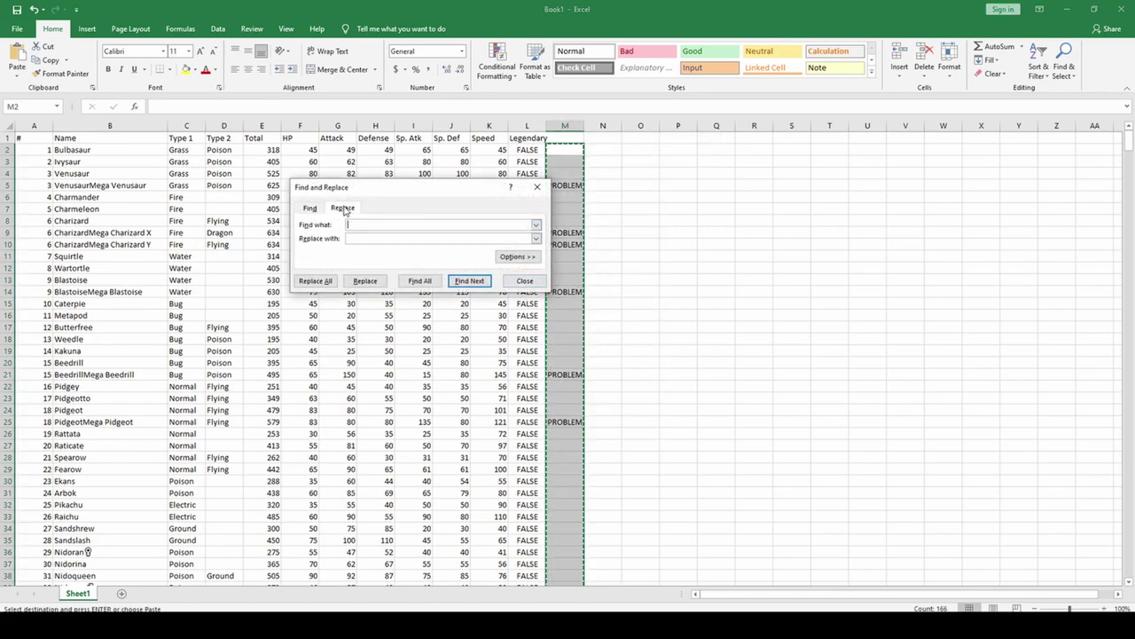
left_click(317, 281)
left_click(572, 346)
left_click(537, 187)
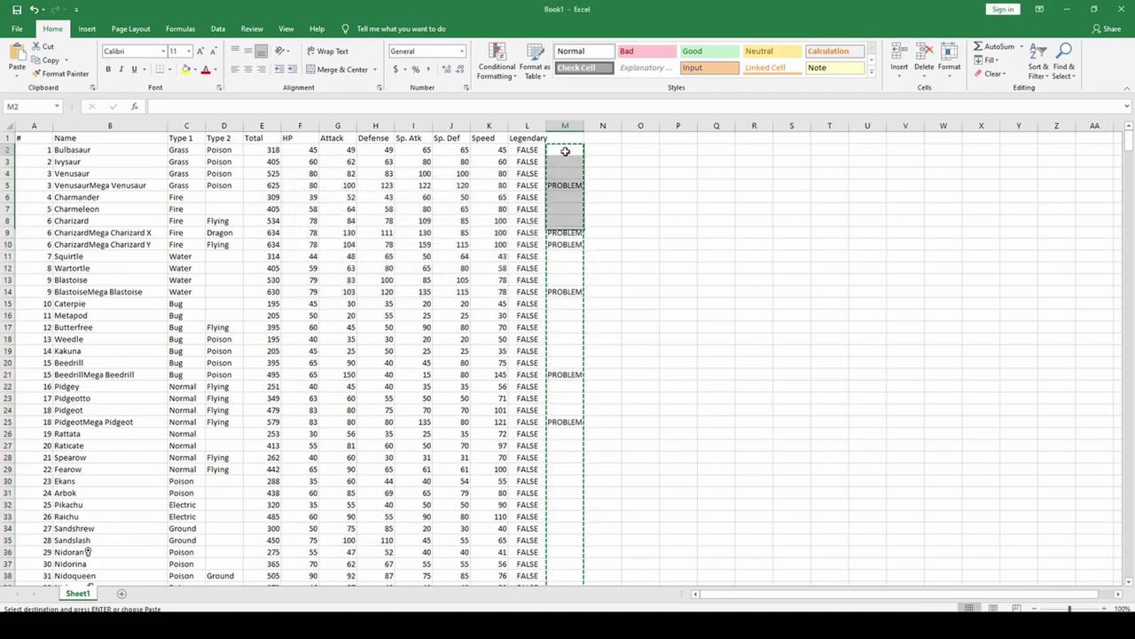
Delete row 5, the flagged Mega Venusaur record.
left_click(583, 186)
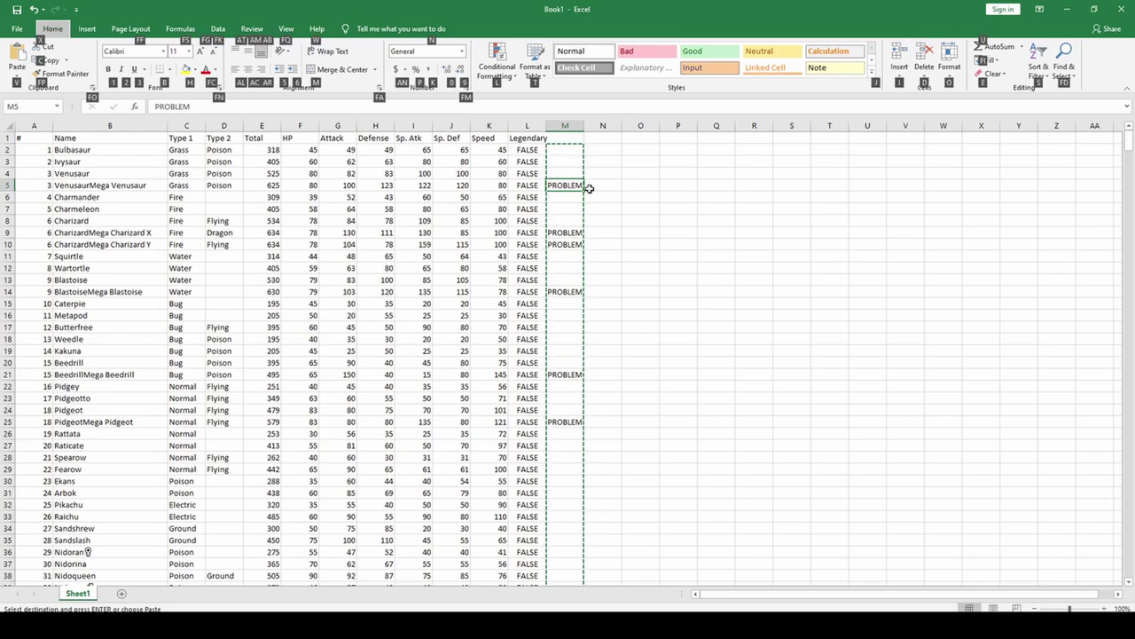
key("shift+space")
key("ctrl+minus")
Examine the Charizard record and the flagged Mega Charizard X record beneath it, ending at flag cell M8.
key("Down")
key("Down")
key("Down")
key("Left")
key("Left")
key("Left")
key("Left")
key("Left")
key("Left")
key("Left")
key("Left")
key("Left")
key("Left")
key("Left")
key("Left")
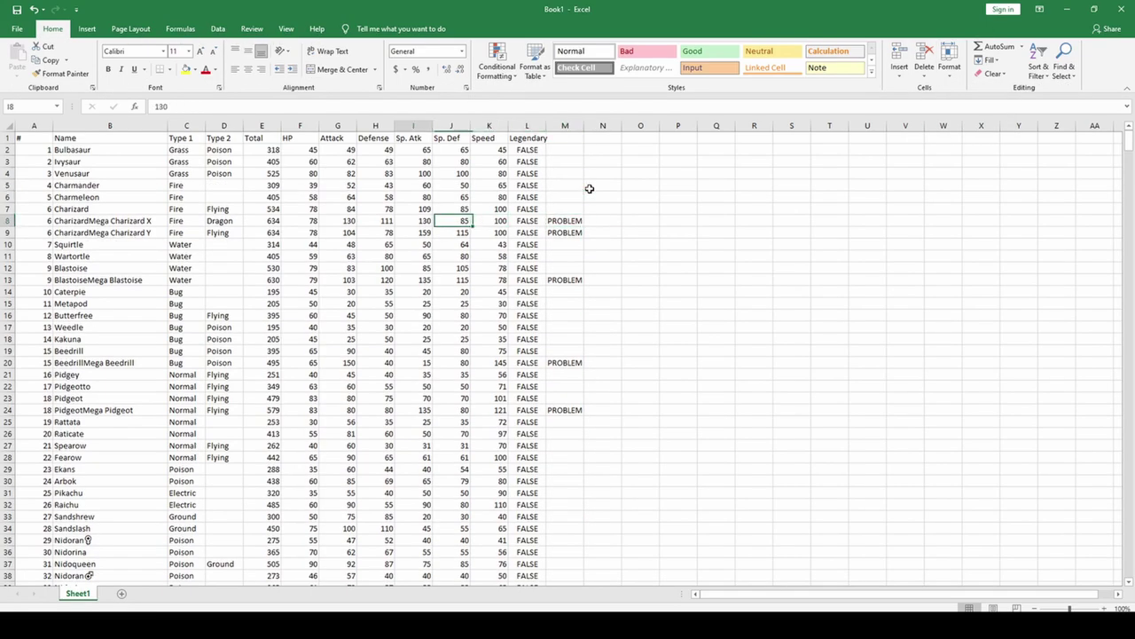
key("Up")
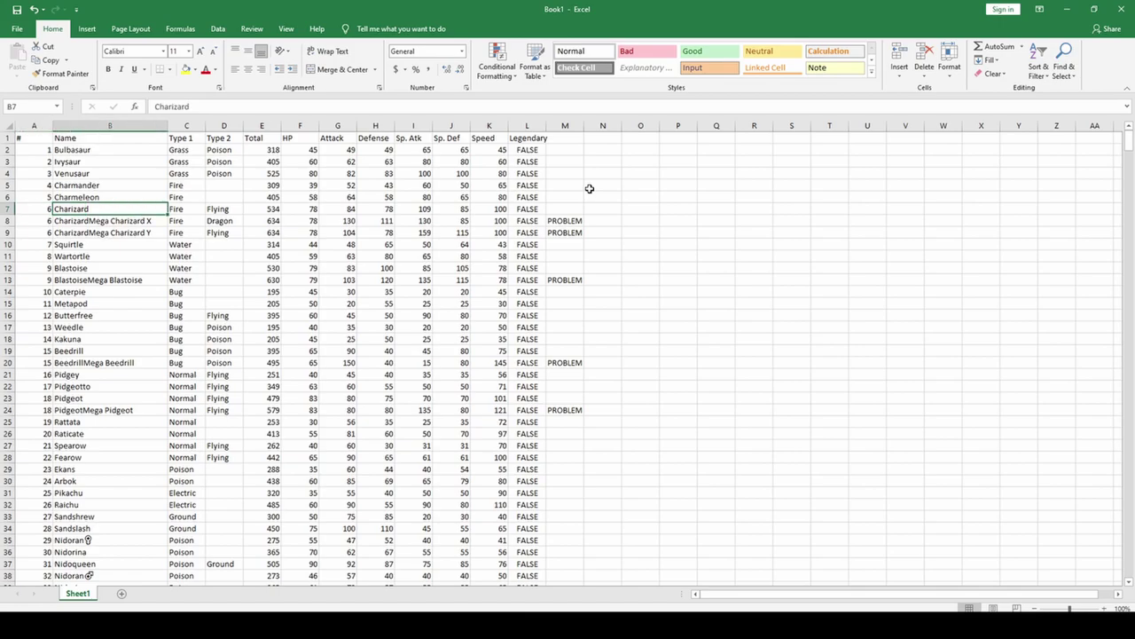
key("Right")
key("Right")
key("Right")
key("Right")
key("Right")
key("Right")
key("Right")
key("Right")
key("Right")
key("Down")
key("Right")
key("Right")
key("Right")
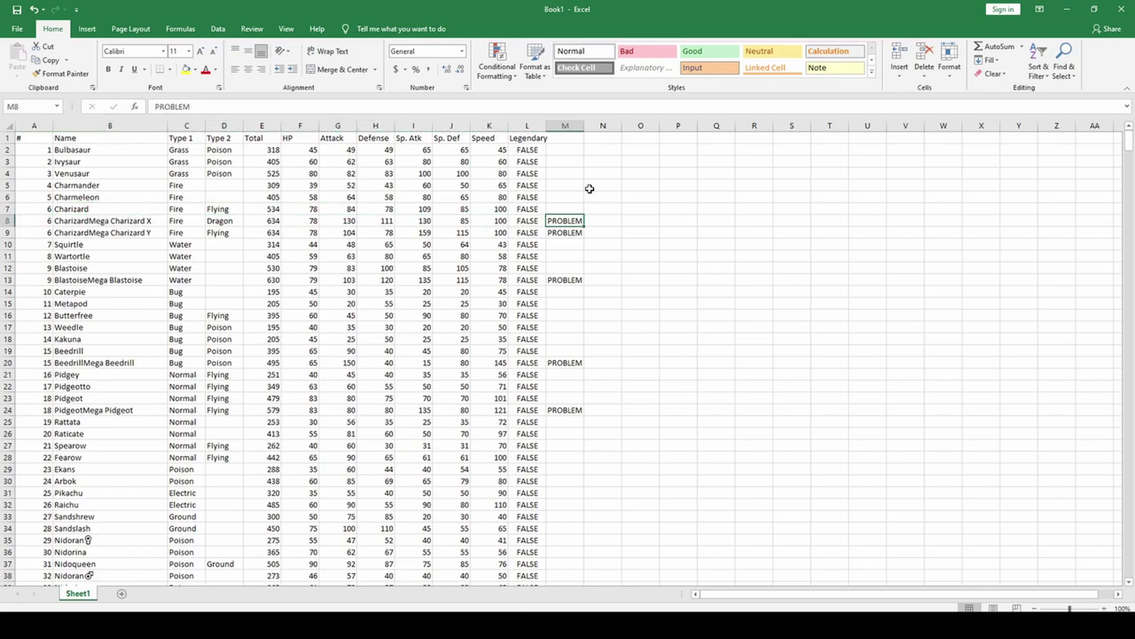
Delete the two flagged Mega Charizard X and Y rows, starting at row 8.
key("alt")
key("h")
key("d")
key("r")
key("alt")
key("h")
key("d")
key("r")
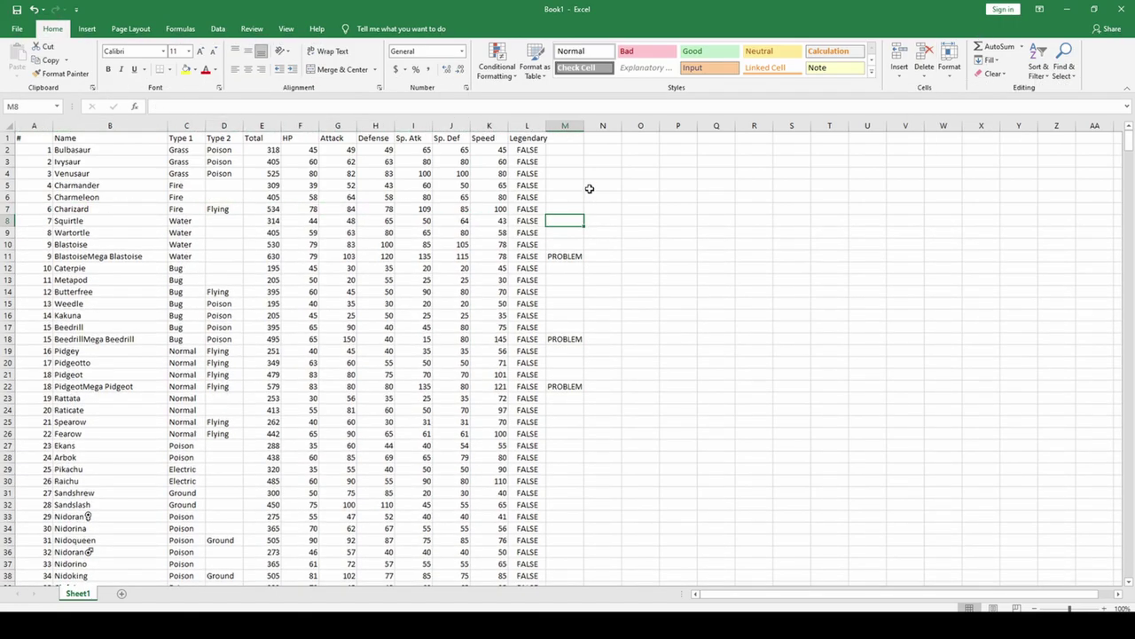
Delete row 11, the flagged Mega Blastoise record.
key("Down")
key("Down")
key("Down")
key("alt")
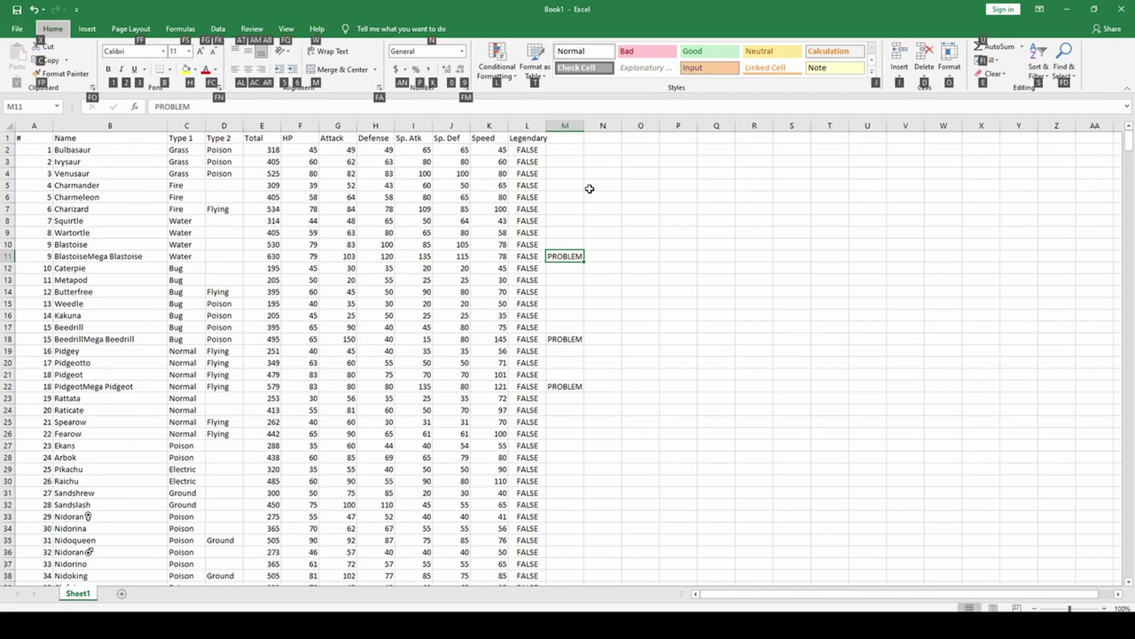
key("h")
key("d")
key("r")
Delete row 17, the flagged Mega Beedrill record.
key("Down")
key("Down")
key("Down")
key("Down")
key("Down")
key("Down")
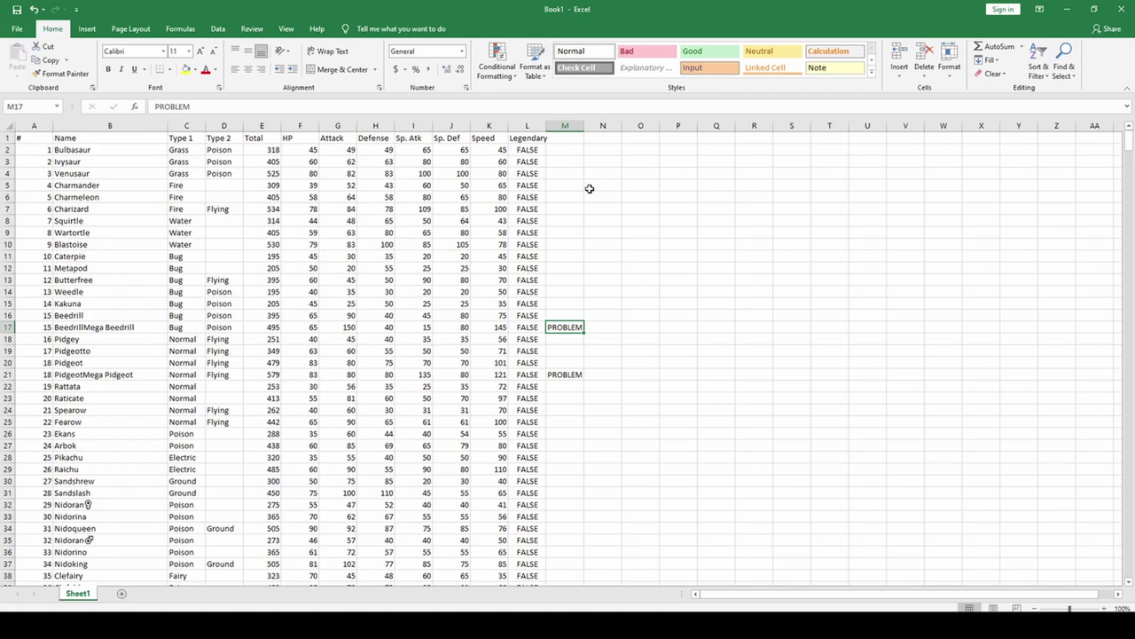
key("alt")
key("h")
key("d")
key("r")
Delete row 20, the flagged Mega Pidgeot record.
key("Down")
key("Down")
key("Down")
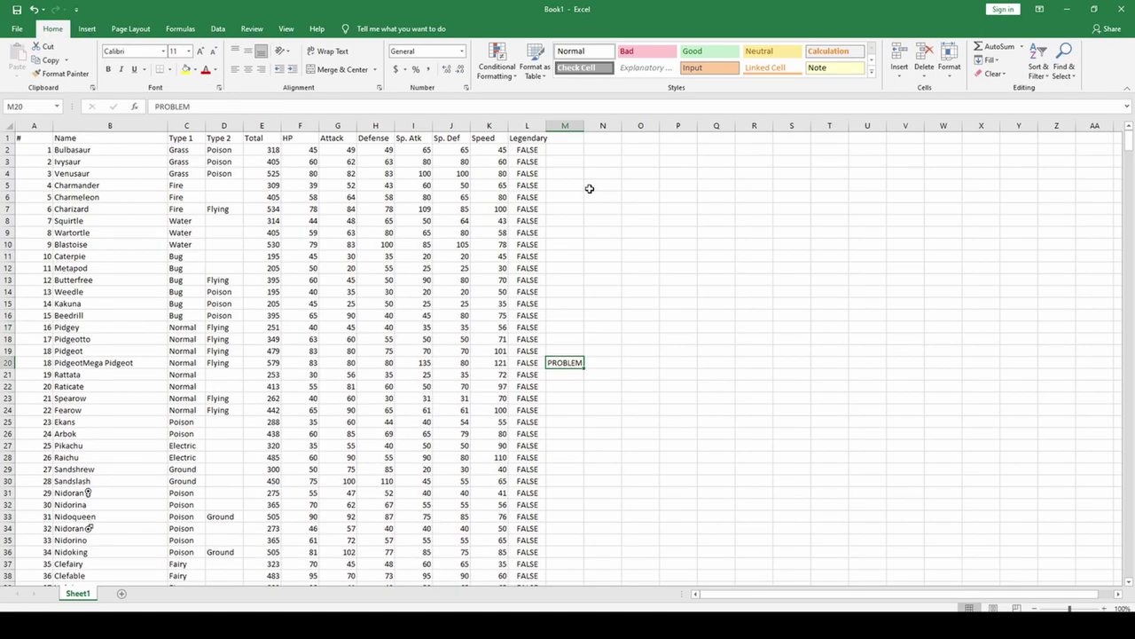
key("alt")
key("h")
key("d")
key("r")
Jump to the next PROBLEM flag in column M and delete row 67, the Mega Alakazam record.
key("ctrl+Down")
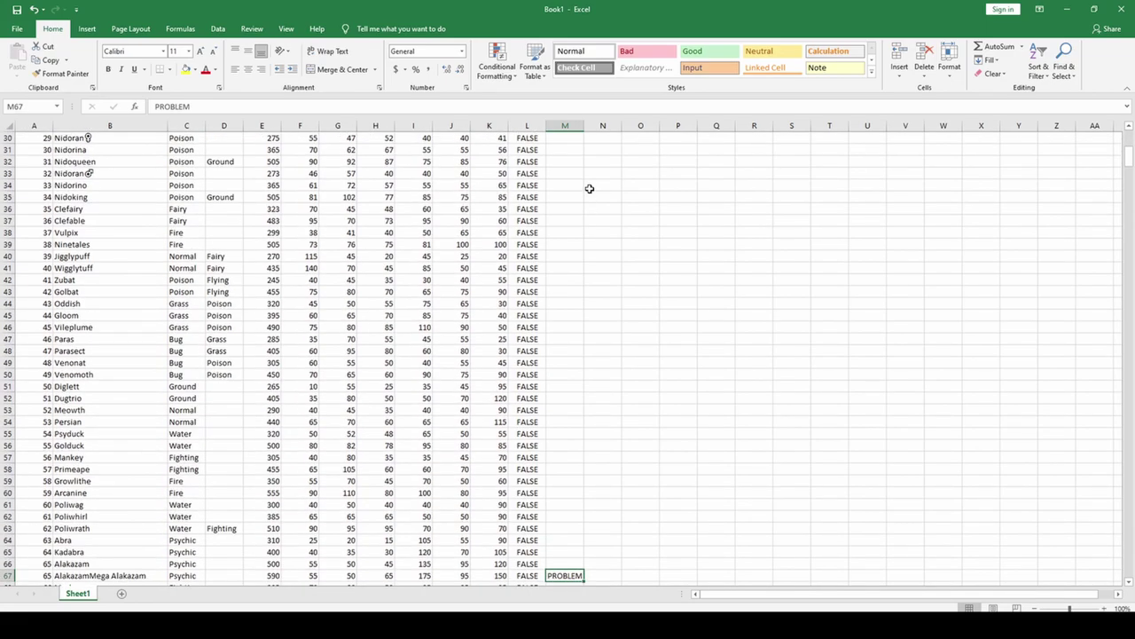
scroll(589, 188, "down", 4)
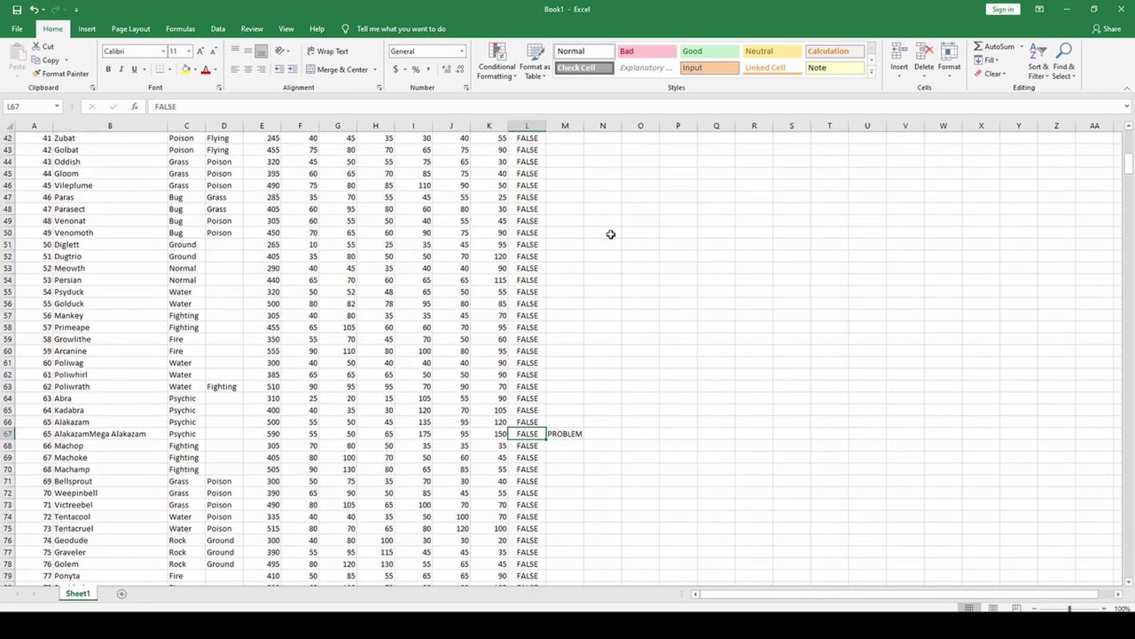
key("alt")
key("h")
key("d")
key("r")
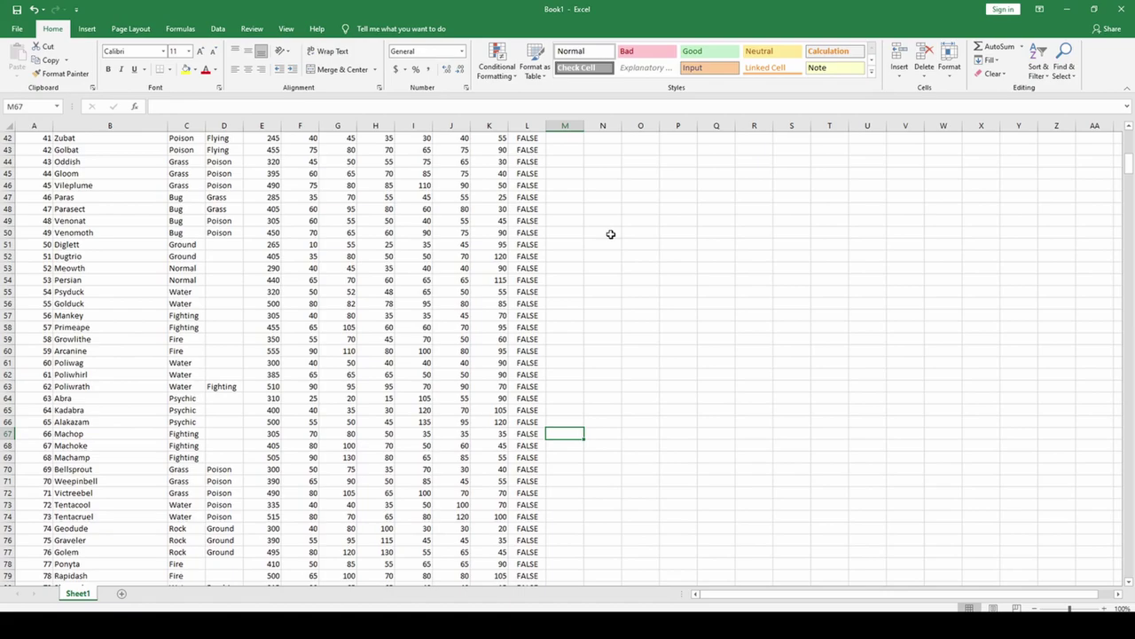
Delete the next two flagged records, Mega Slowbro in row 82 and Mega Gengar in row 96.
key("ctrl+Down")
scroll(613, 266, "down", 7)
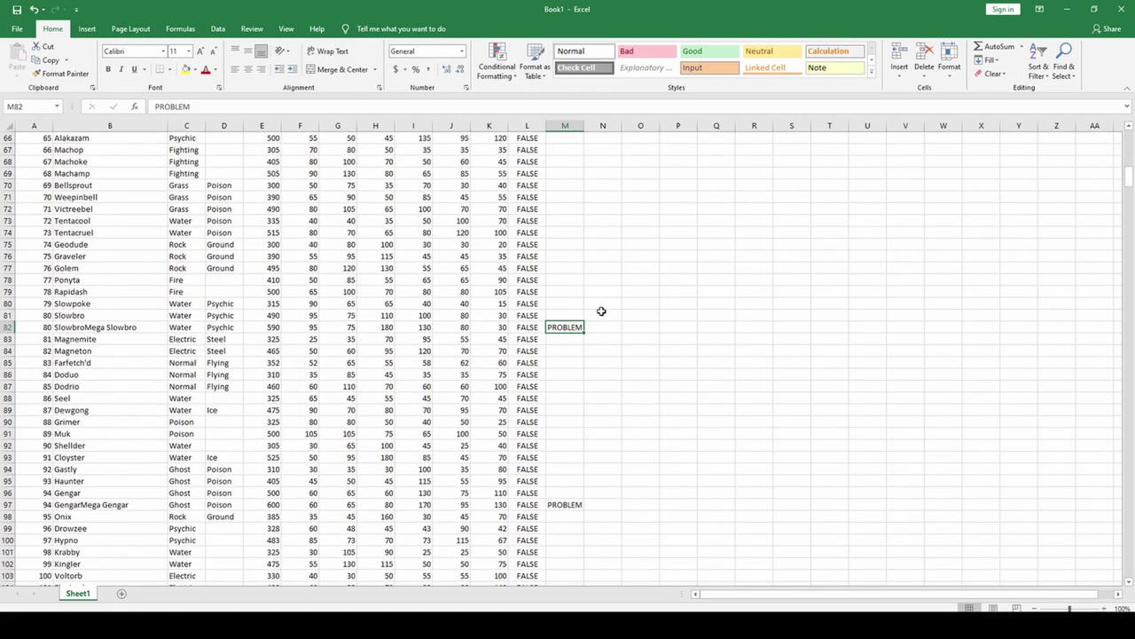
key("ctrl+minus")
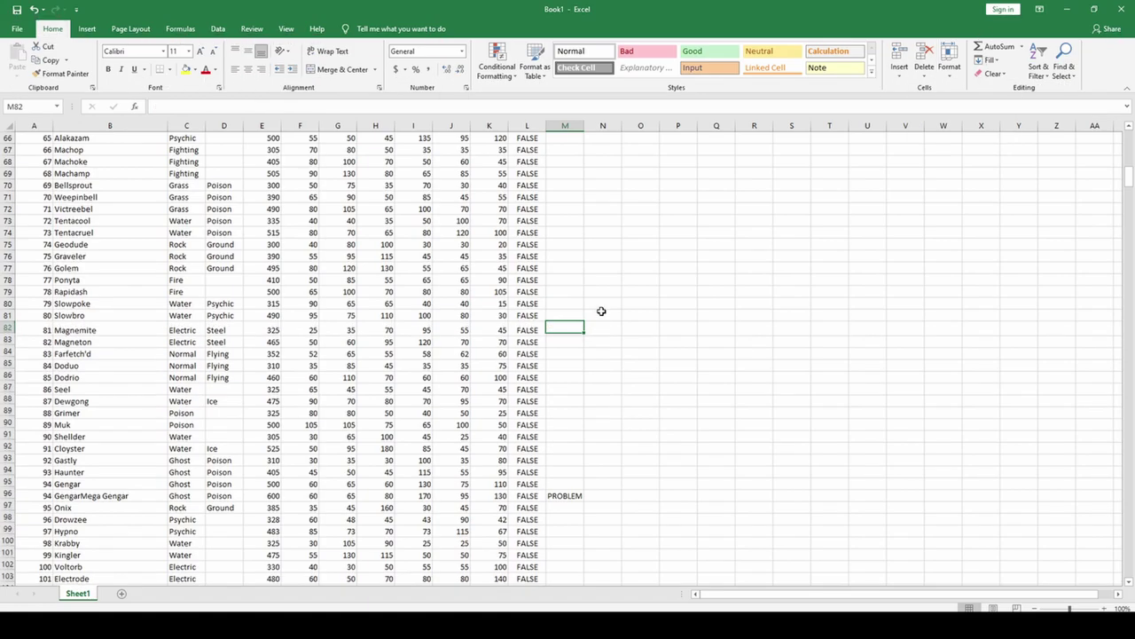
key("ctrl+Down")
key("ctrl+minus")
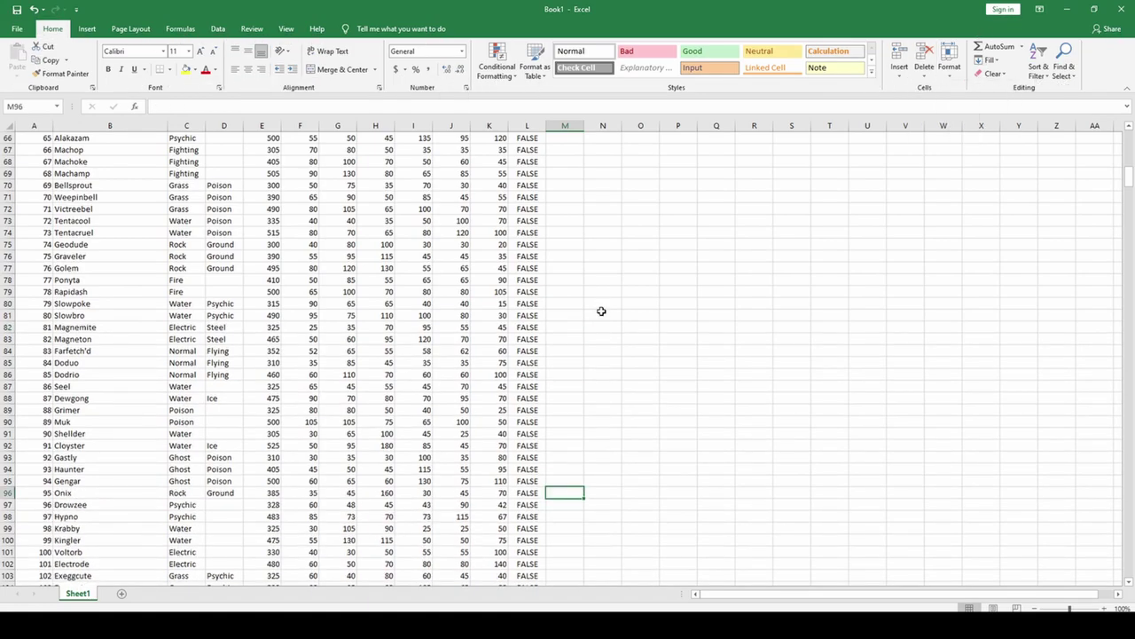
Delete the flagged Mega Kangaskhan record in row 117 and the Mega Pinsir record in row 129.
key("ctrl+Down")
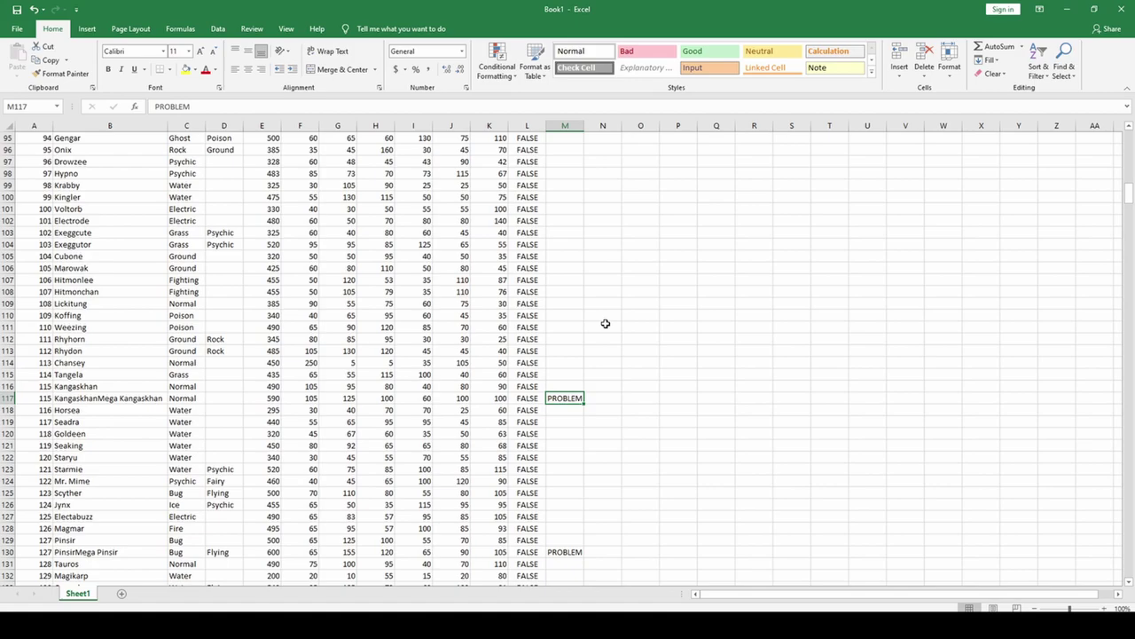
key("ctrl+minus")
key("ctrl+Down")
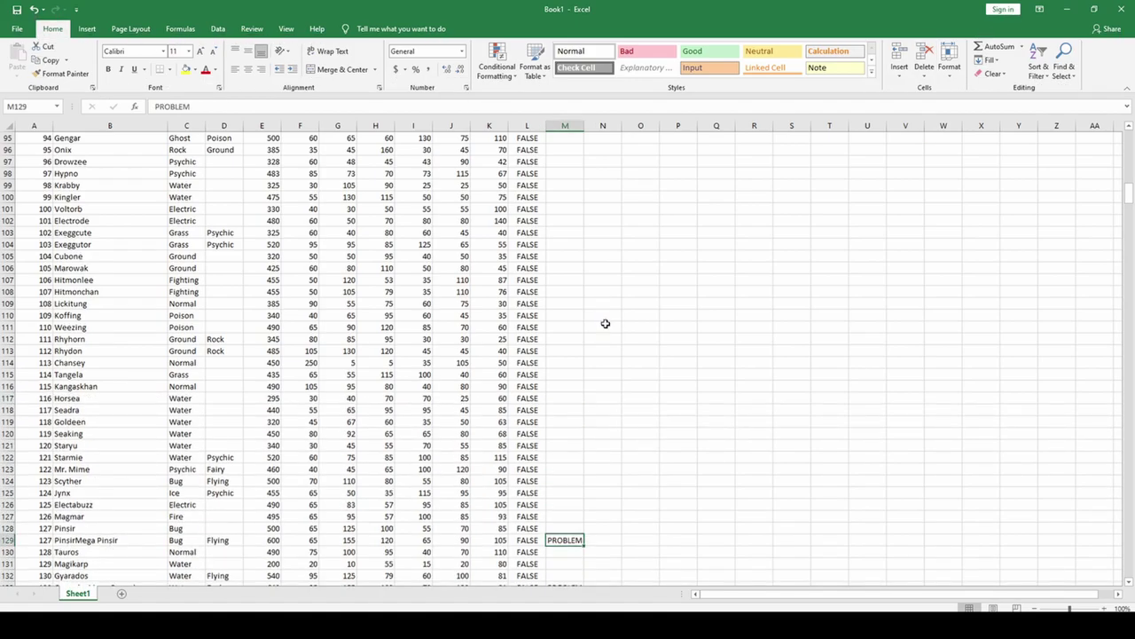
key("ctrl+minus")
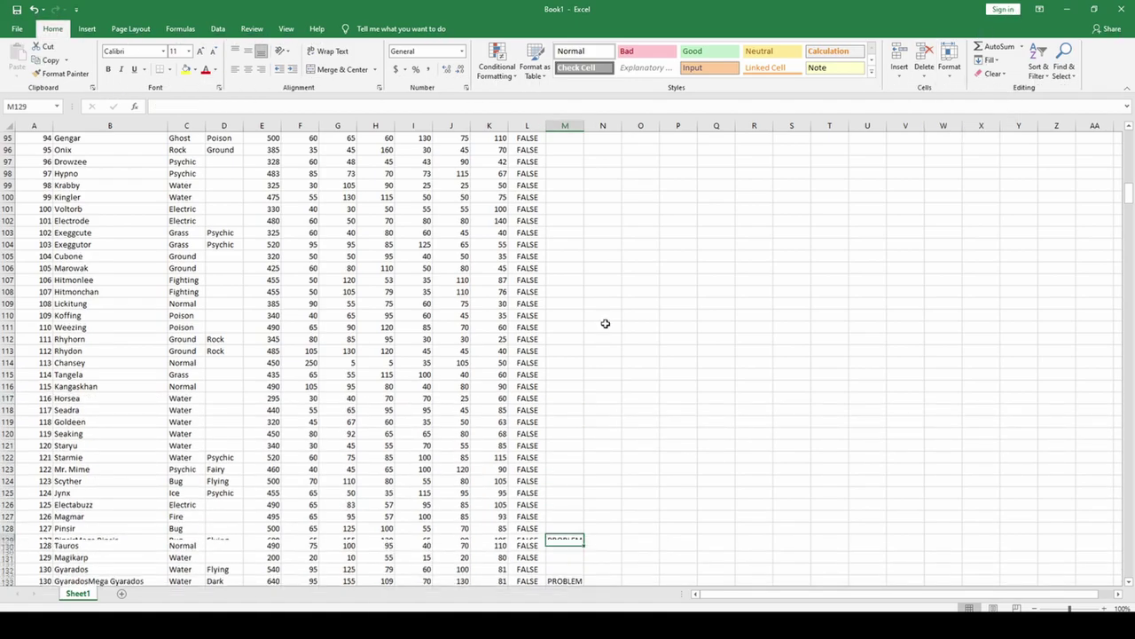
Delete the flagged Mega Gyarados record in row 132 and the Mega Aerodactyl record in row 144.
key("ctrl+Down")
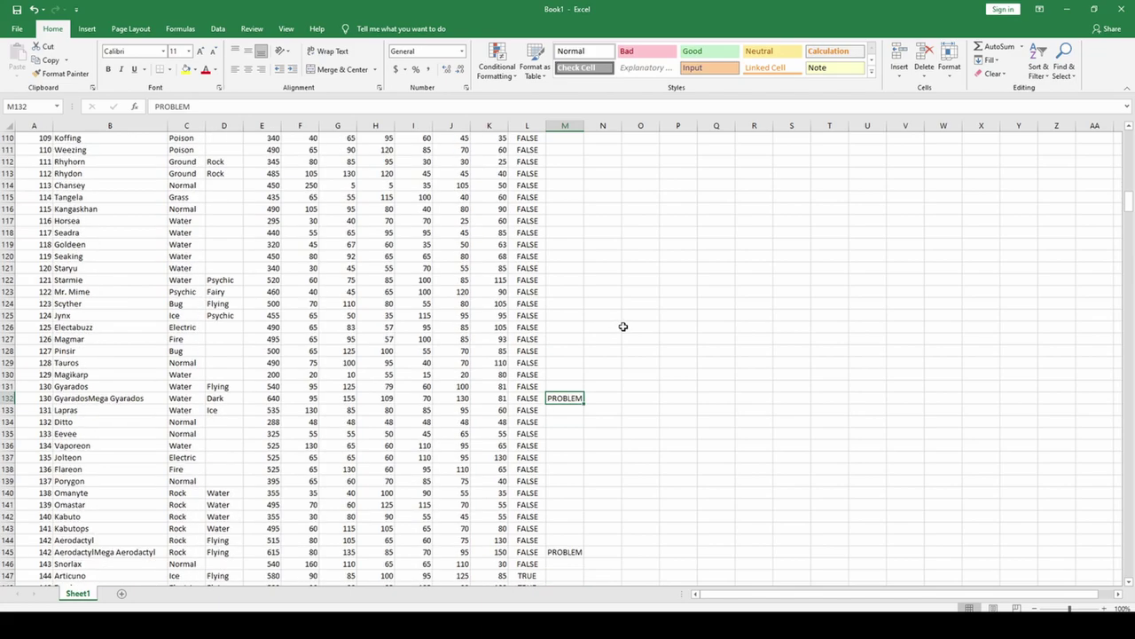
key("ctrl+minus")
key("ctrl+Down")
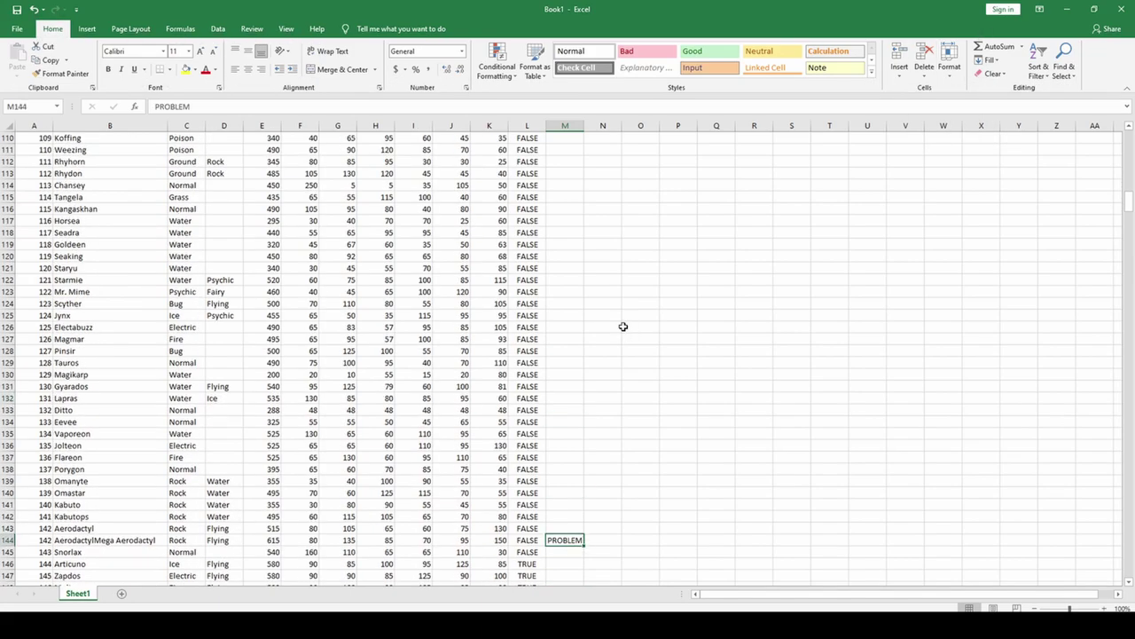
key("ctrl+minus")
Delete the two flagged Mega Mewtwo records, X and Y, in rows 152 and 153.
scroll(623, 326, "down", 7)
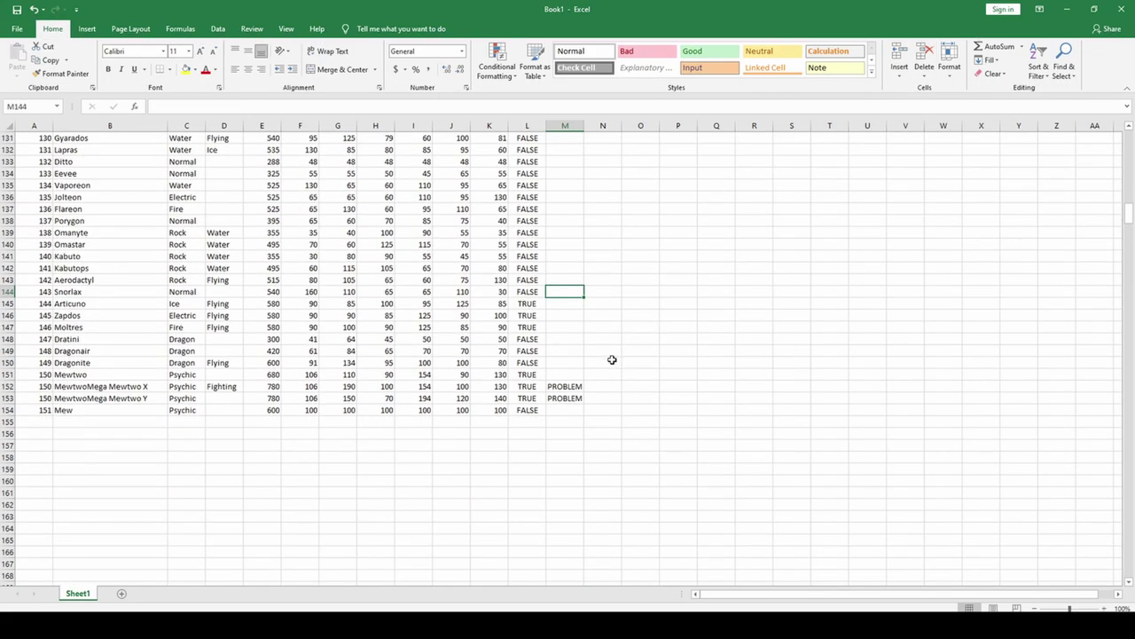
key("ctrl+Down")
key("shift+Down")
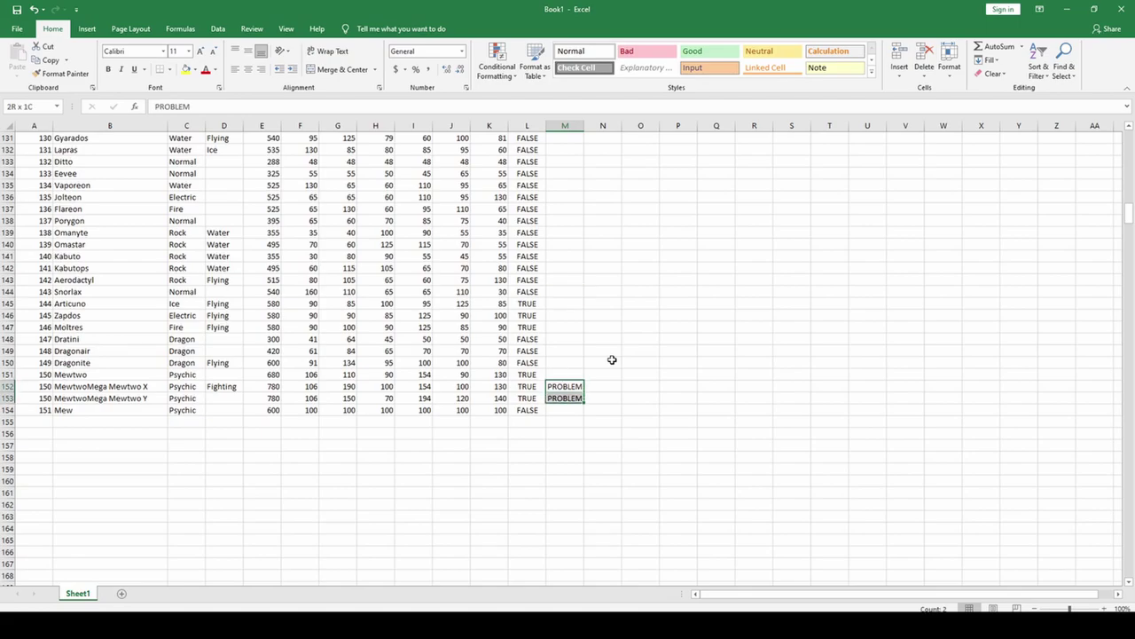
key("alt+h")
key("d")
key("r")
Select the number column from A152 upward without its header to check the record count, and return to cell A1.
key("Left")
key("Left")
key("Left")
key("Left")
key("Left")
key("Left")
key("Left")
key("Left")
key("Left")
key("Left")
key("Left")
key("Left")
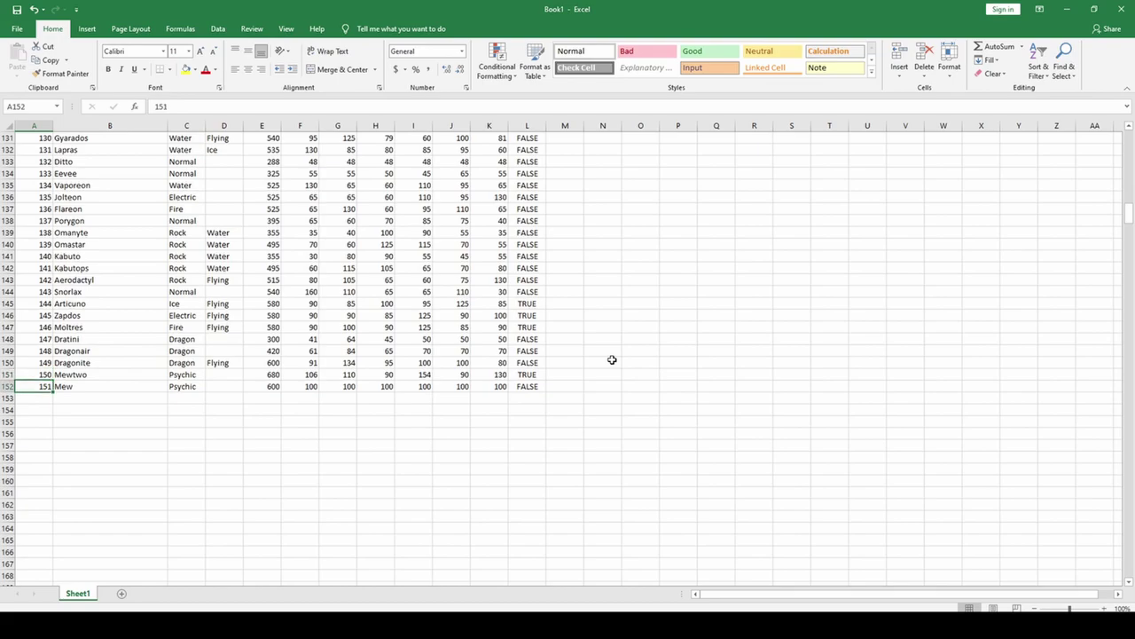
key("ctrl+shift+Up")
key("shift+Right")
key("shift+Left")
key("shift+Down")
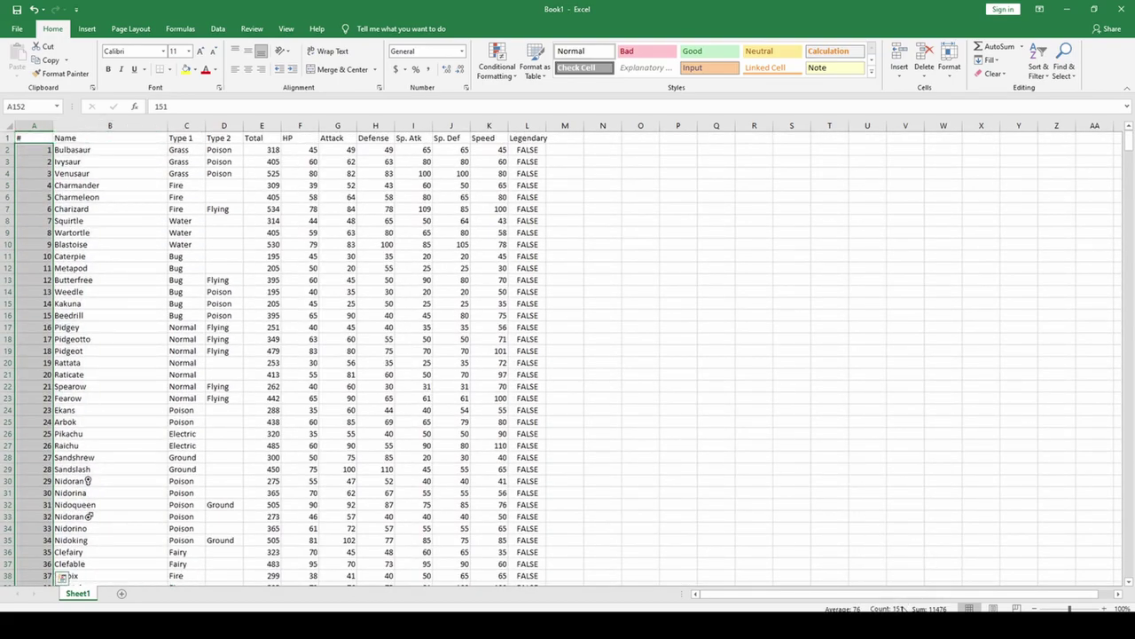
left_click(464, 350)
key("ctrl+Home")
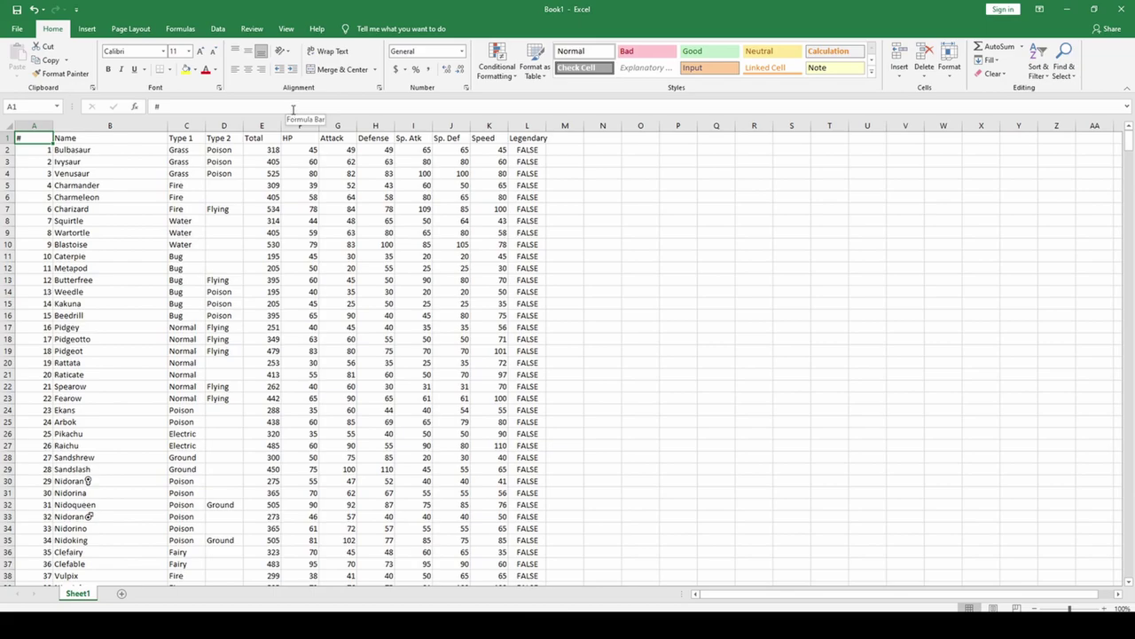
Add a new column header named Picture in cell M1.
left_click(578, 151)
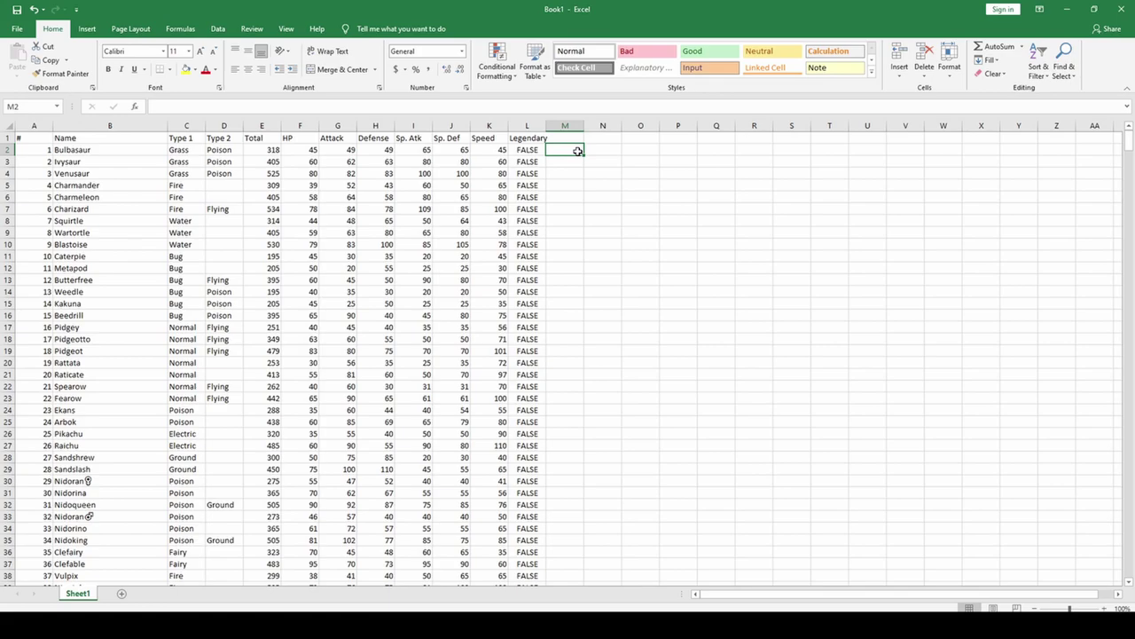
left_click(73, 151)
left_click(142, 176)
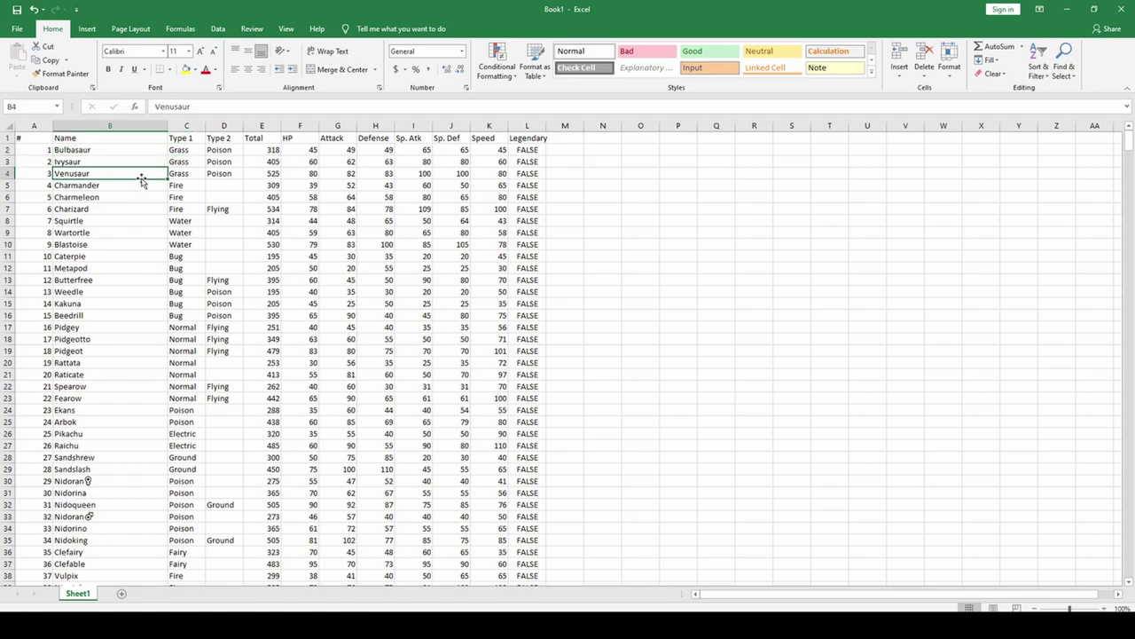
left_click(564, 152)
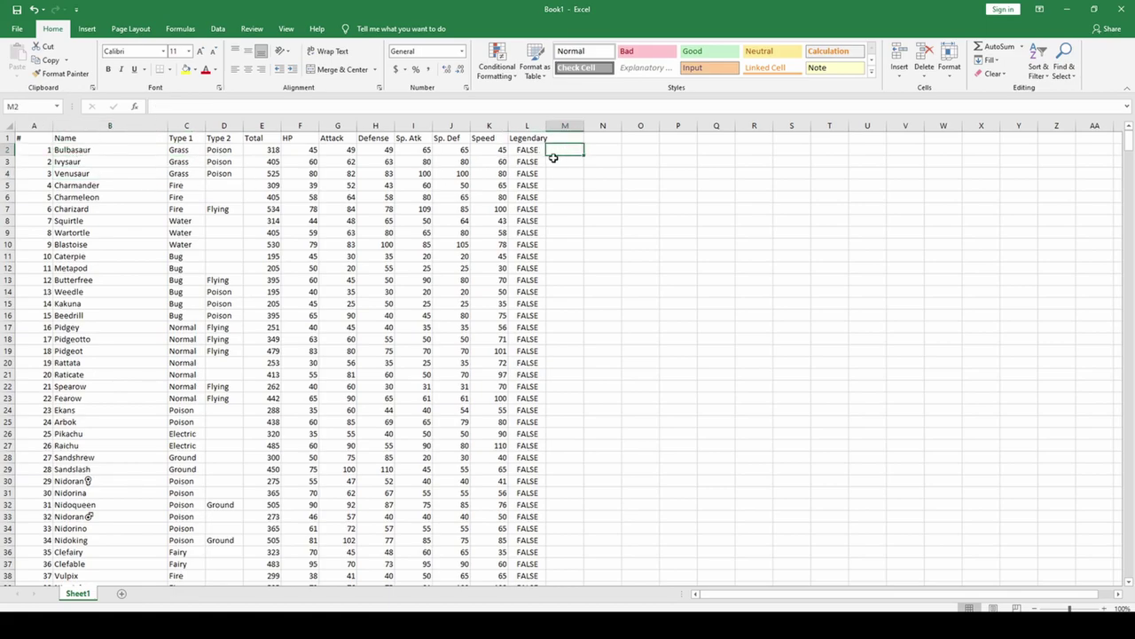
key("Up")
type("Picture")
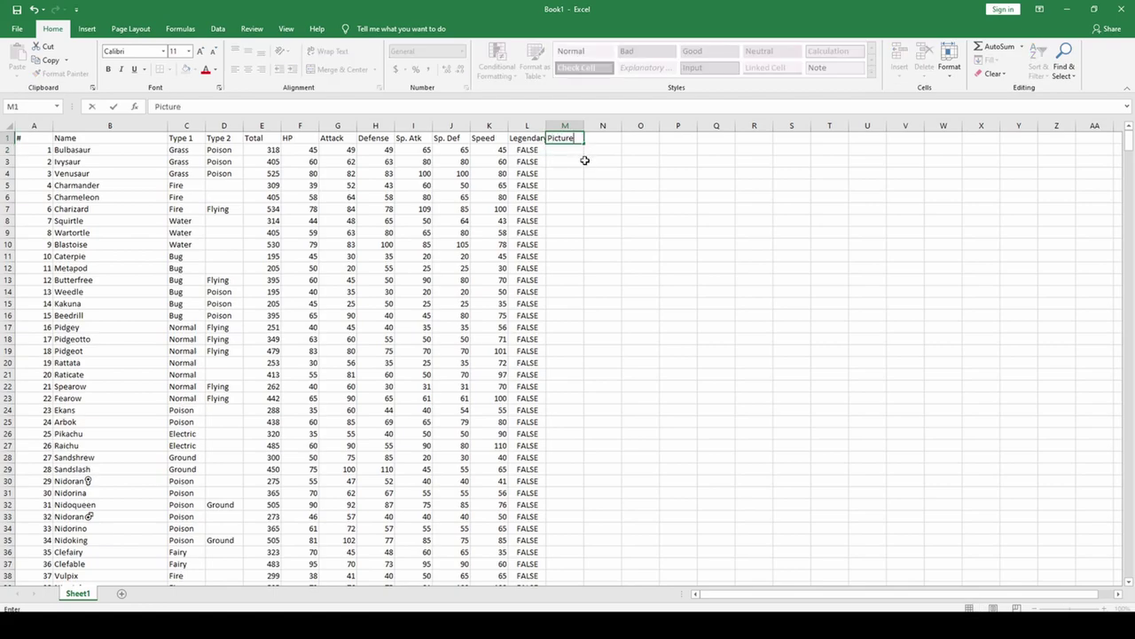
key("Return")
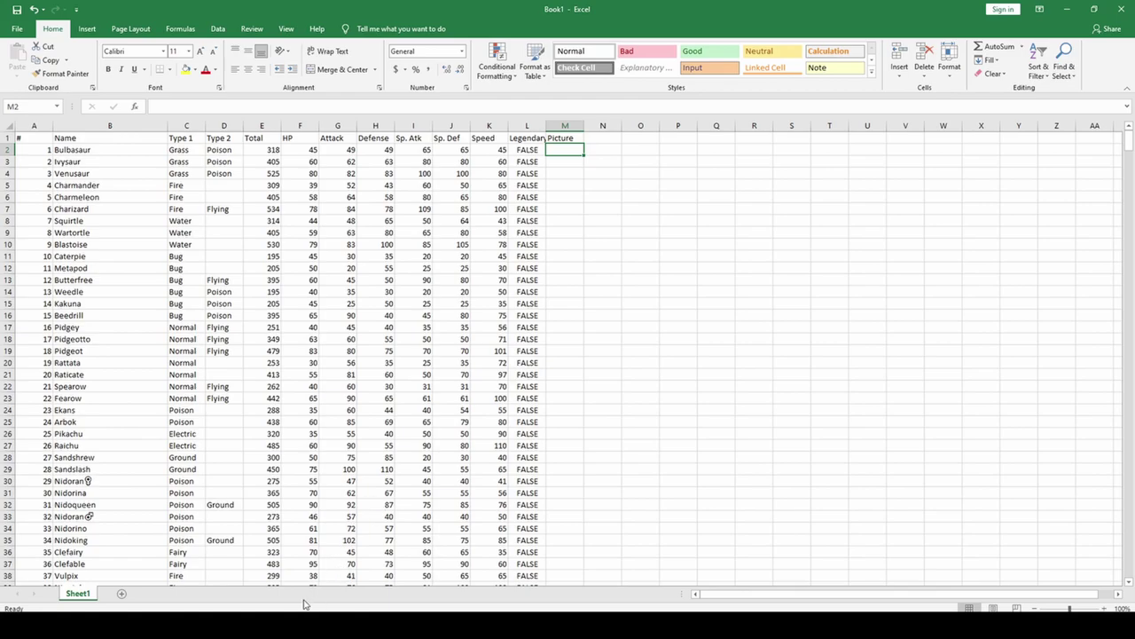
Switch to the Pokédex page in Chrome and open the developer tools to inspect the page beside the Pokémon grid.
key("alt+Tab")
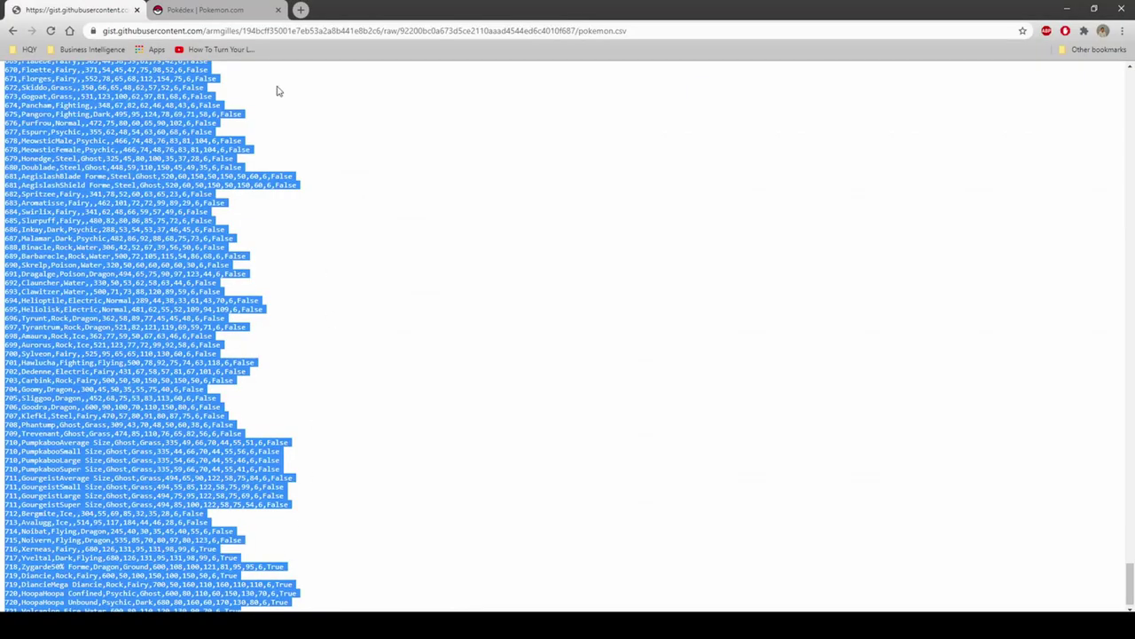
left_click(204, 10)
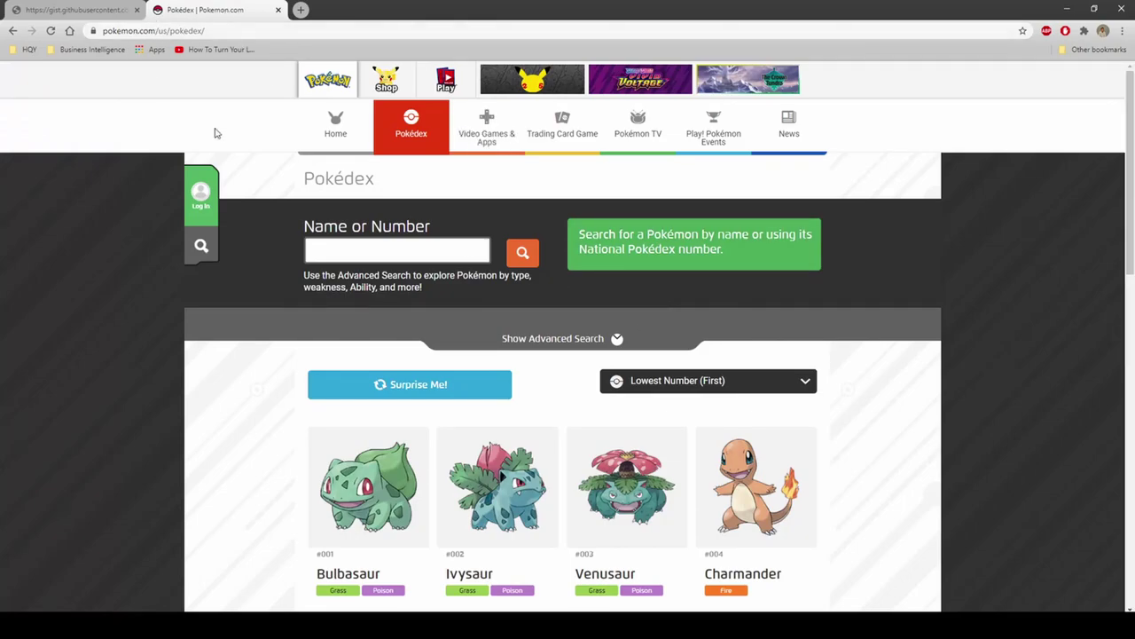
scroll(666, 431, "down", 2)
scroll(692, 411, "down", 1)
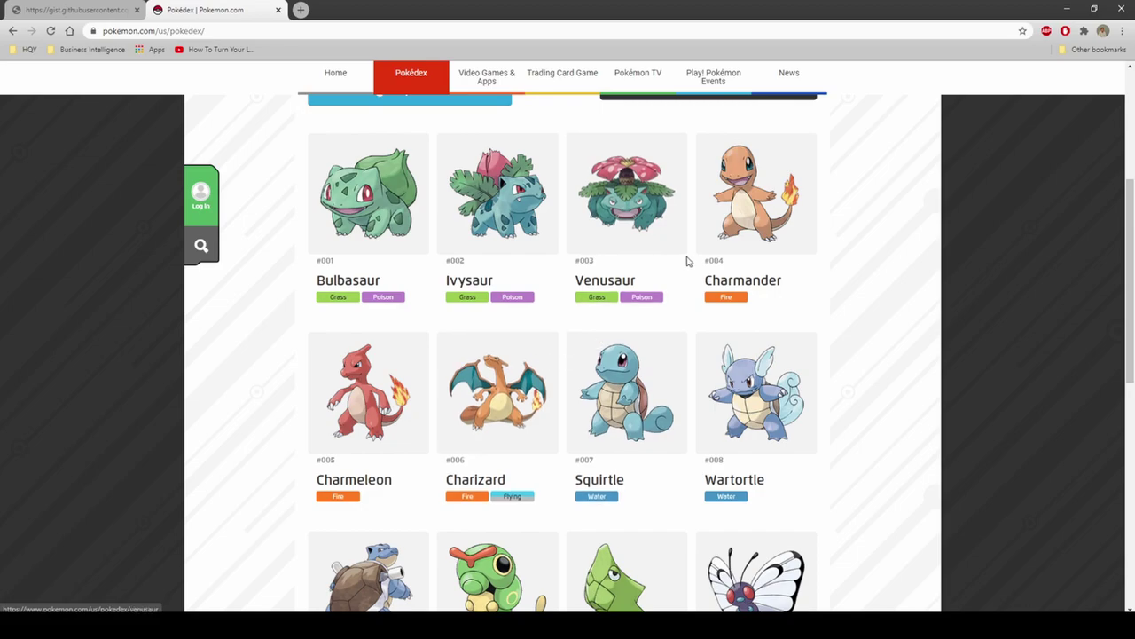
right_click(899, 187)
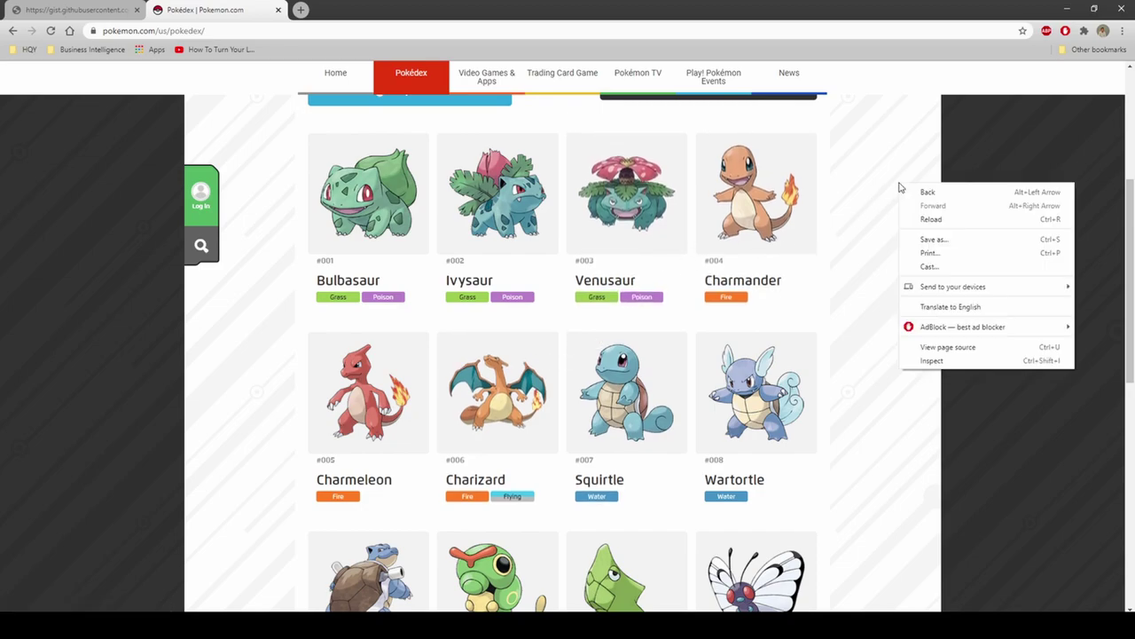
left_click(944, 366)
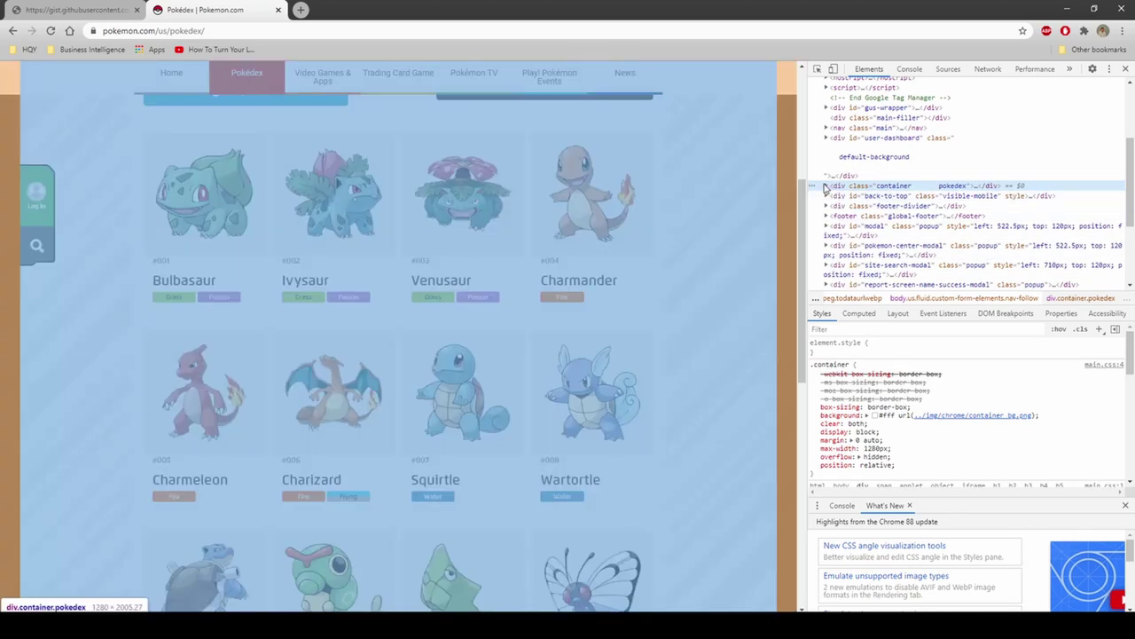
Expand the pokedex container, its results list and the first list item's figure and link to reveal Bulbasaur's image element.
left_click(825, 187)
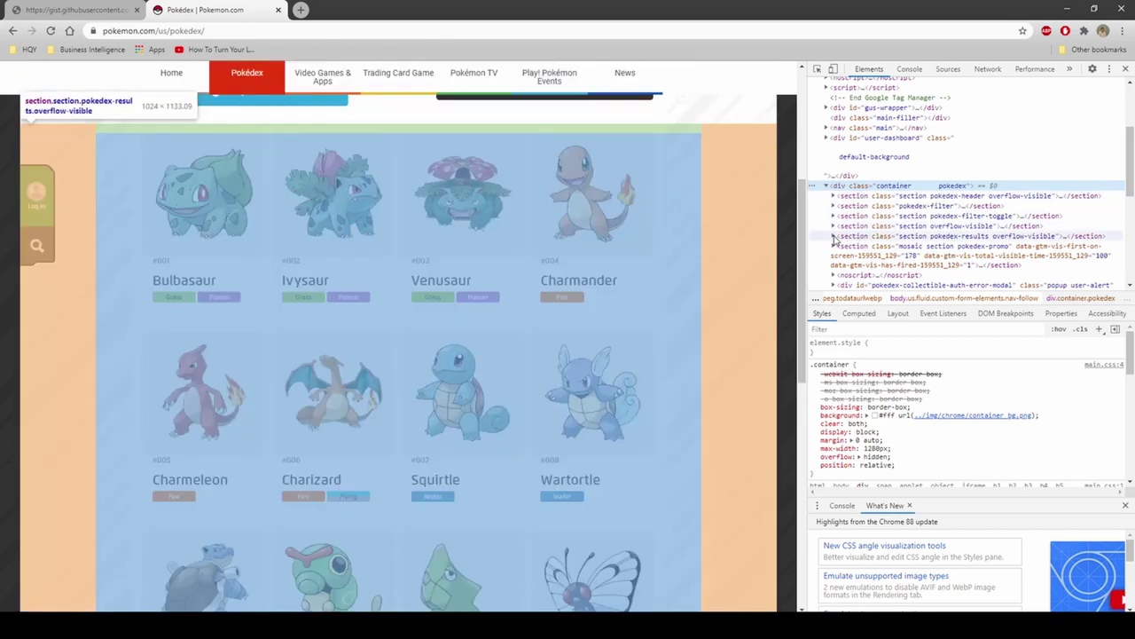
left_click(834, 236)
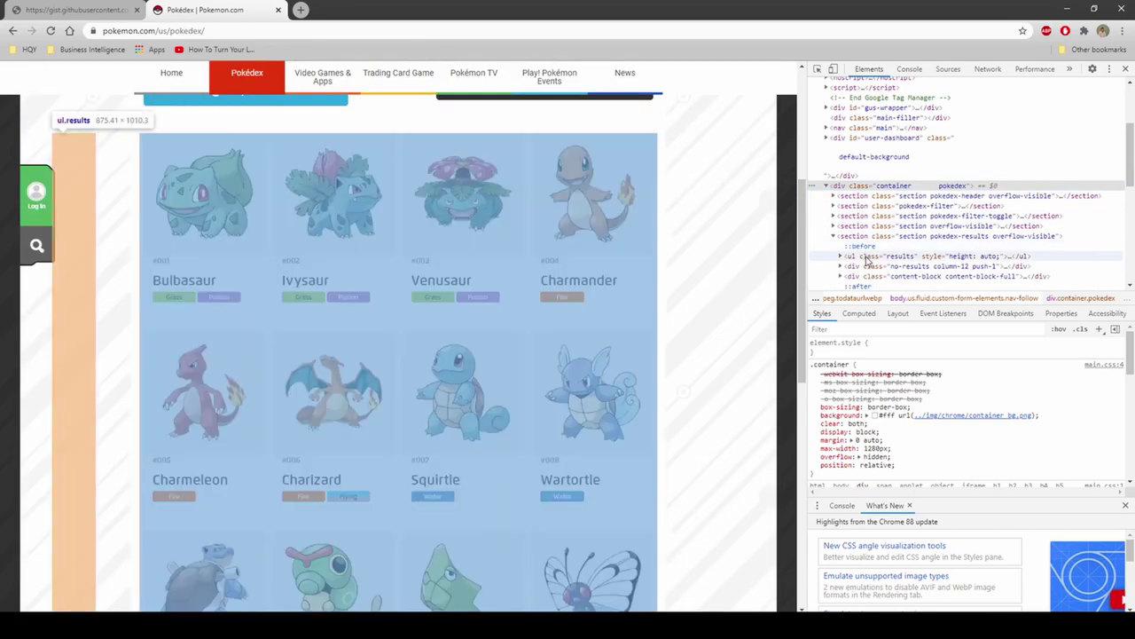
left_click(840, 256)
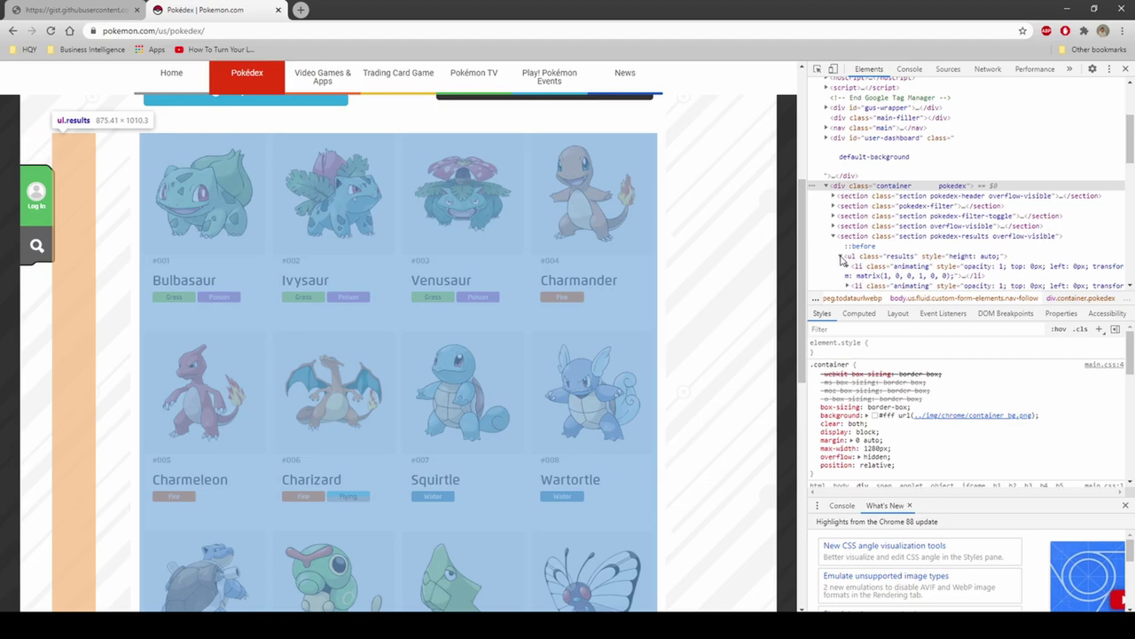
scroll(874, 268, "down", 1)
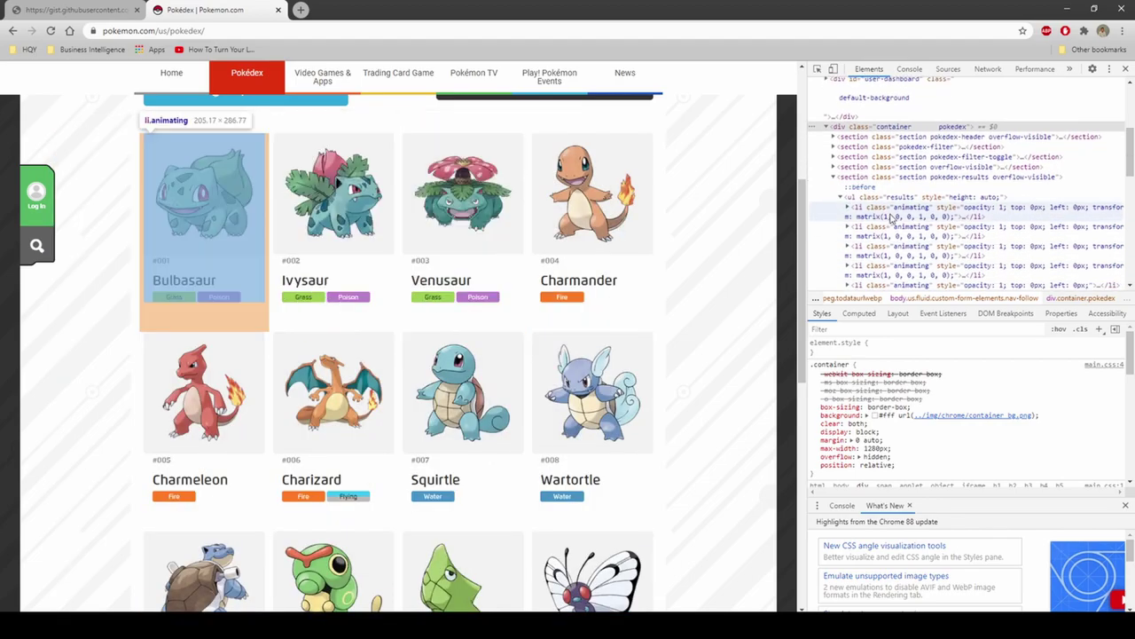
left_click(848, 208)
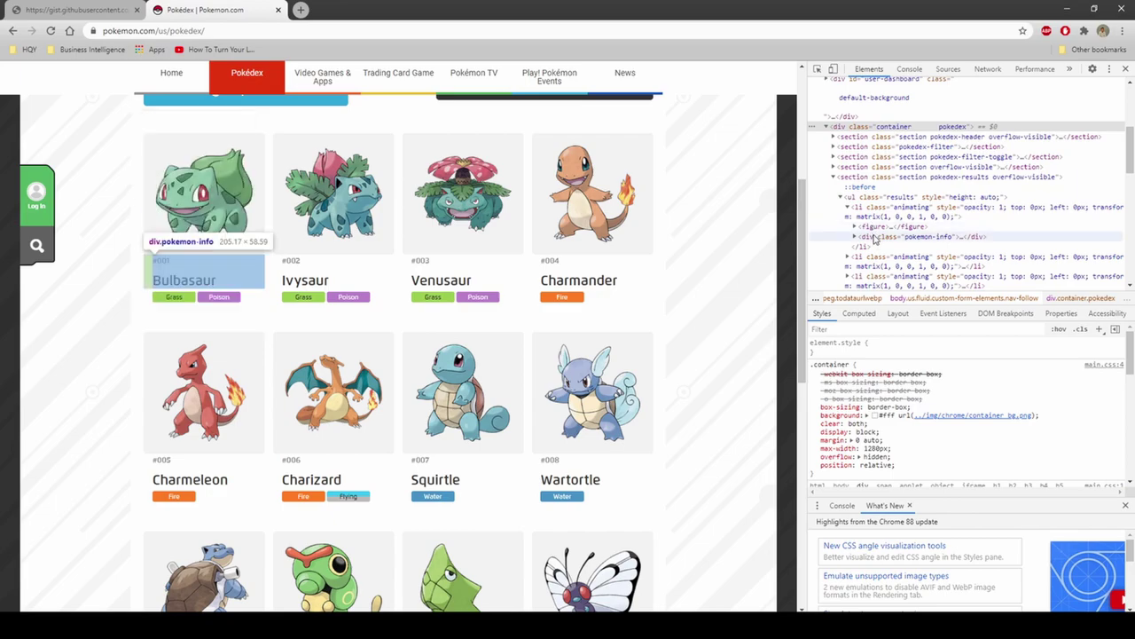
left_click(855, 227)
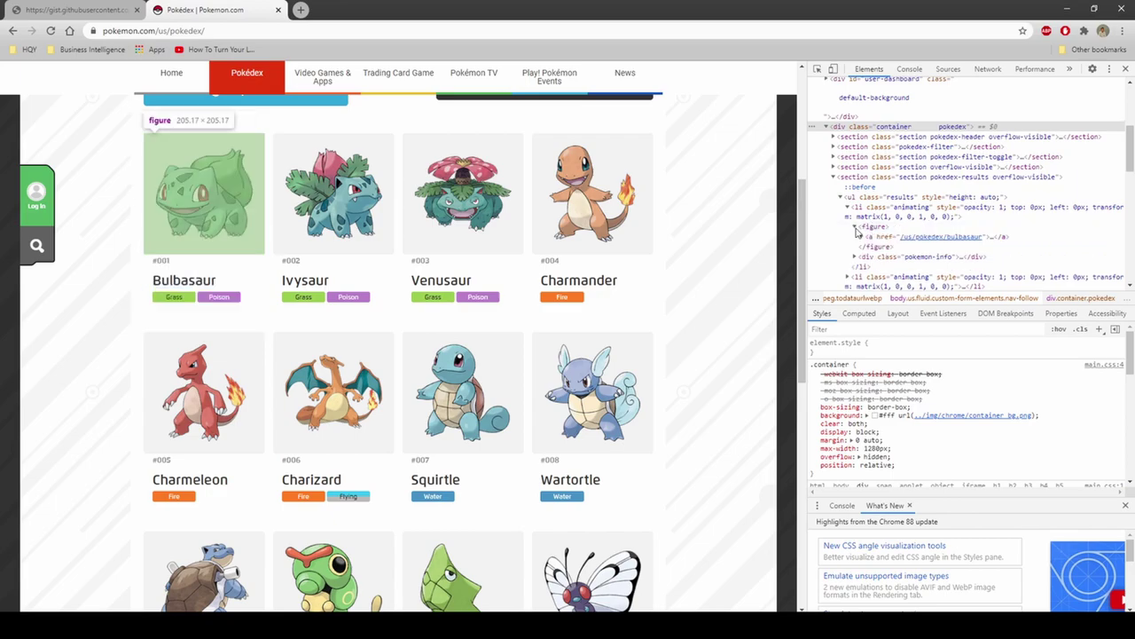
left_click(862, 238)
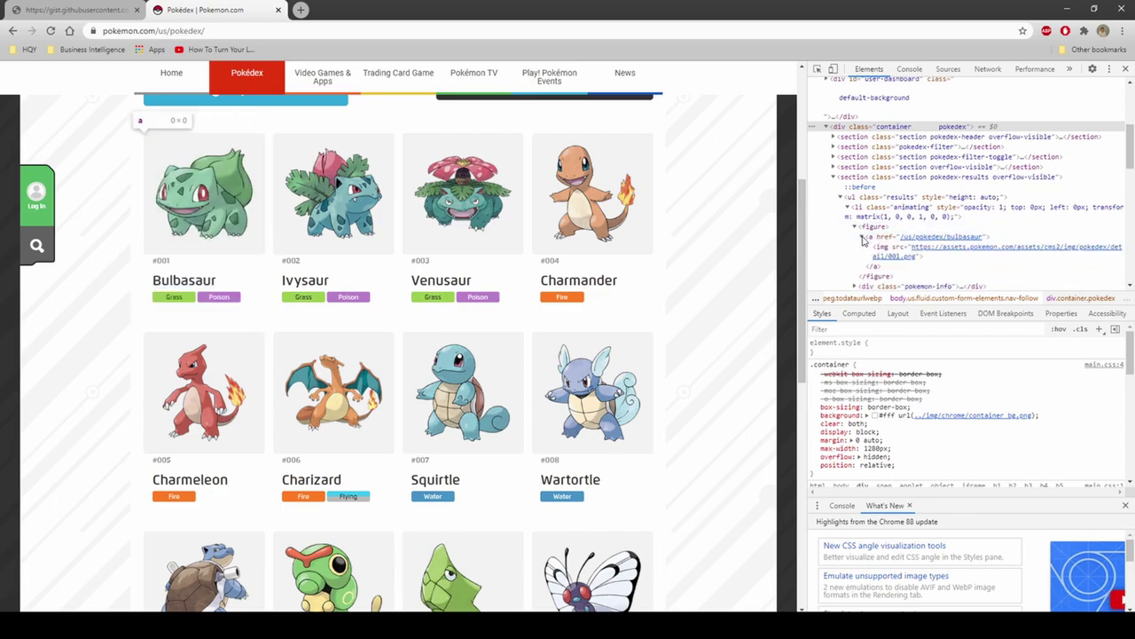
Copy Bulbasaur's img element and replace the whole text of the Notepad document with it.
mouse_move(940, 250)
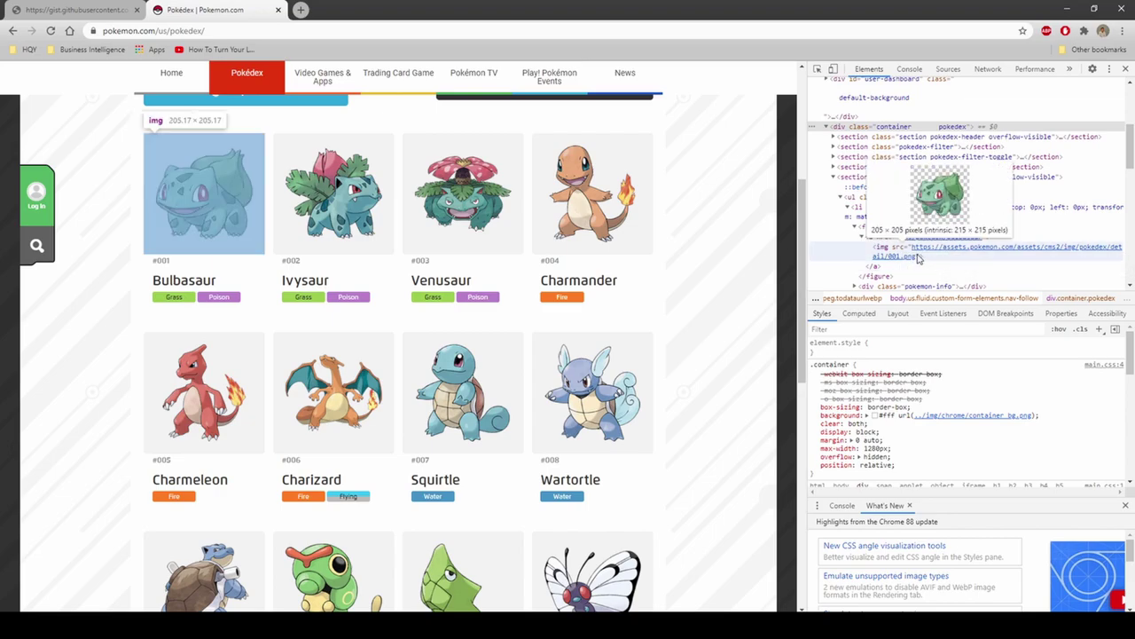
right_click(929, 255)
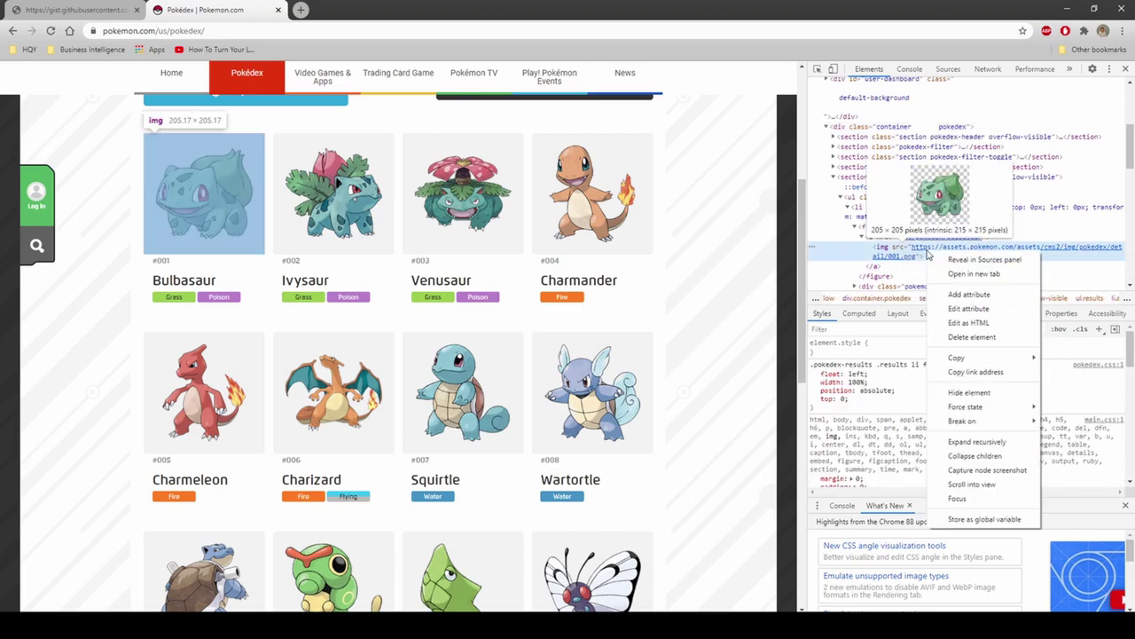
mouse_move(970, 358)
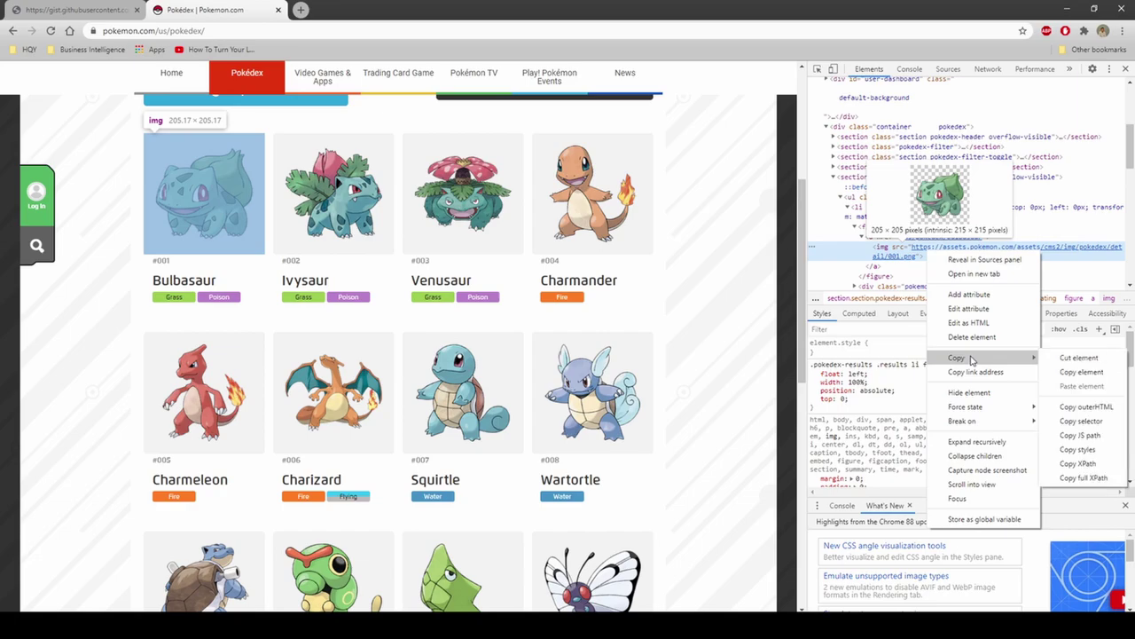
left_click(1082, 372)
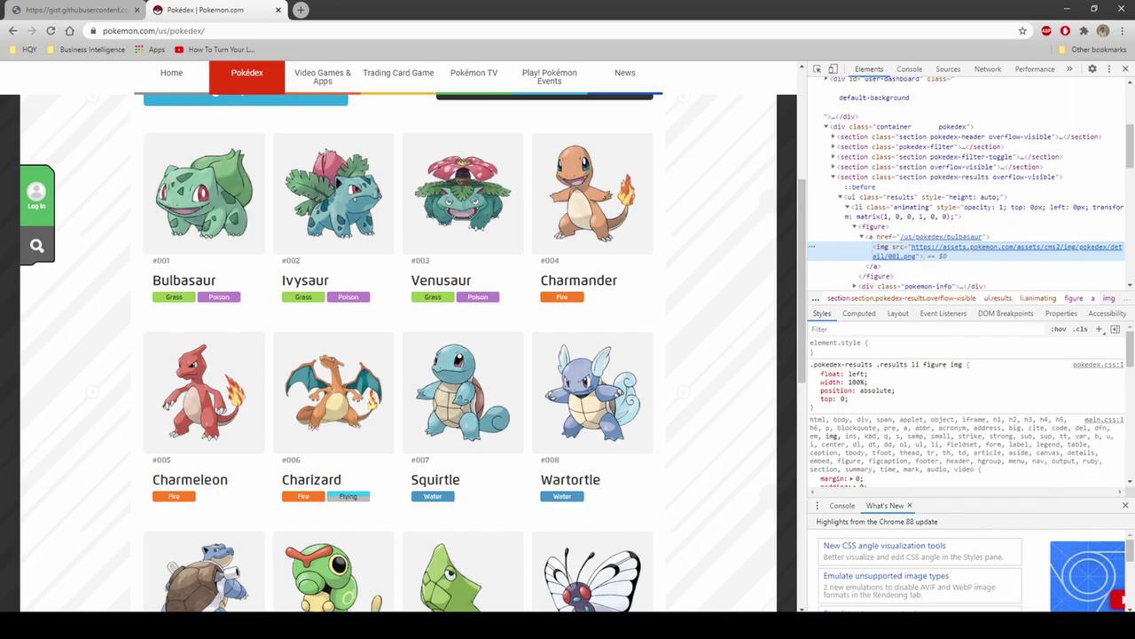
key("alt+Tab")
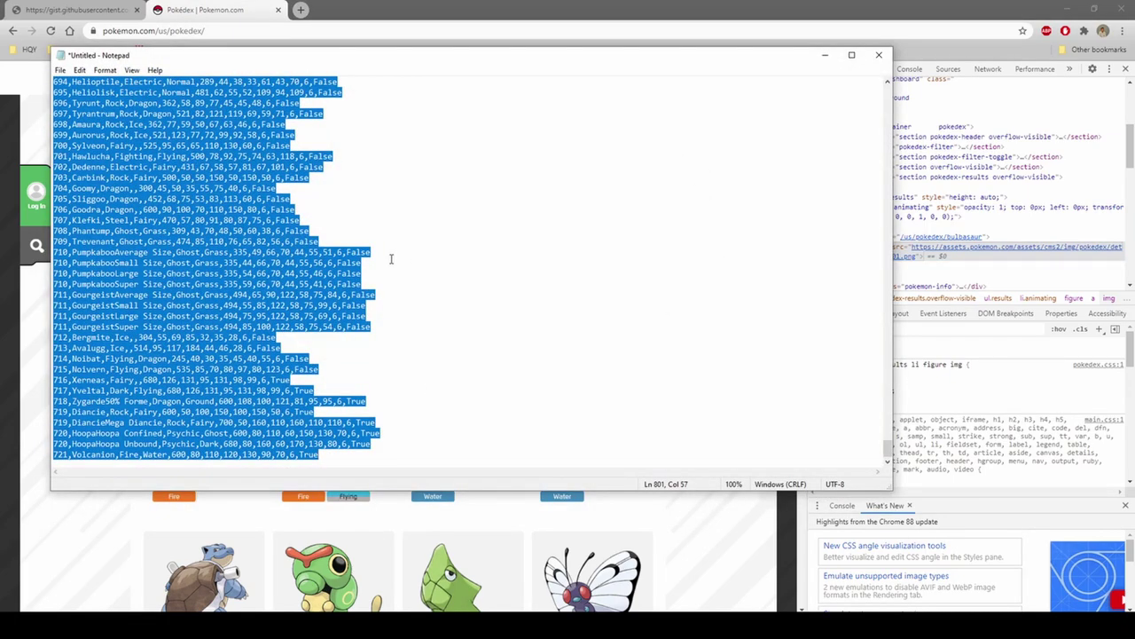
key("BackSpace")
key("ctrl+v")
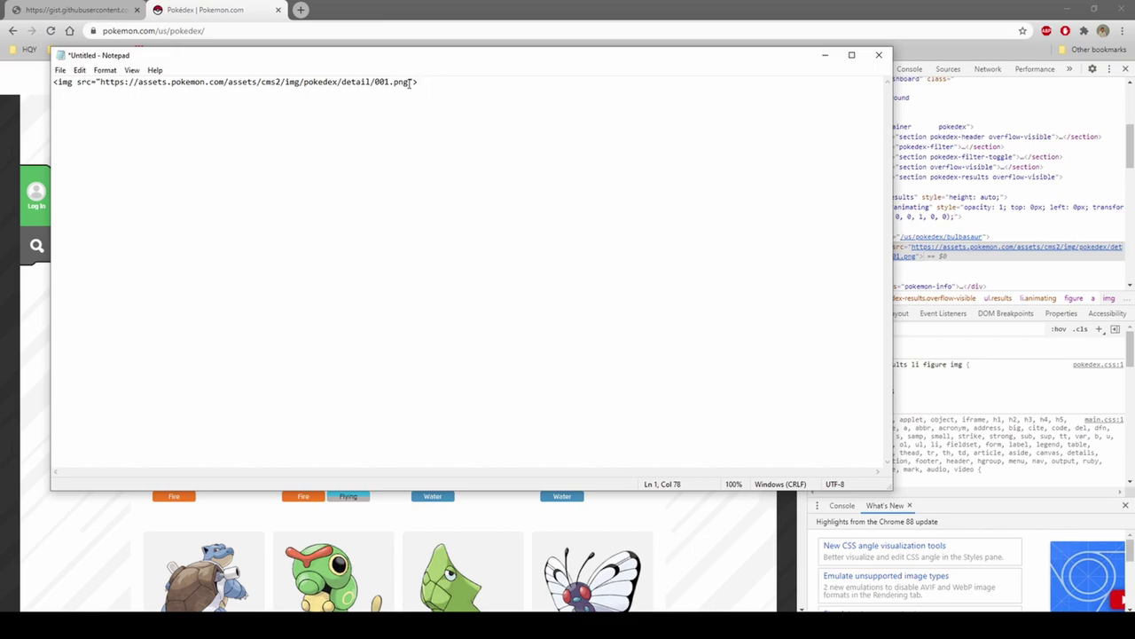
Copy only the 001.png image URL out of the img tag in Notepad and open it in a new Chrome tab.
left_click_drag(409, 82, 99, 91)
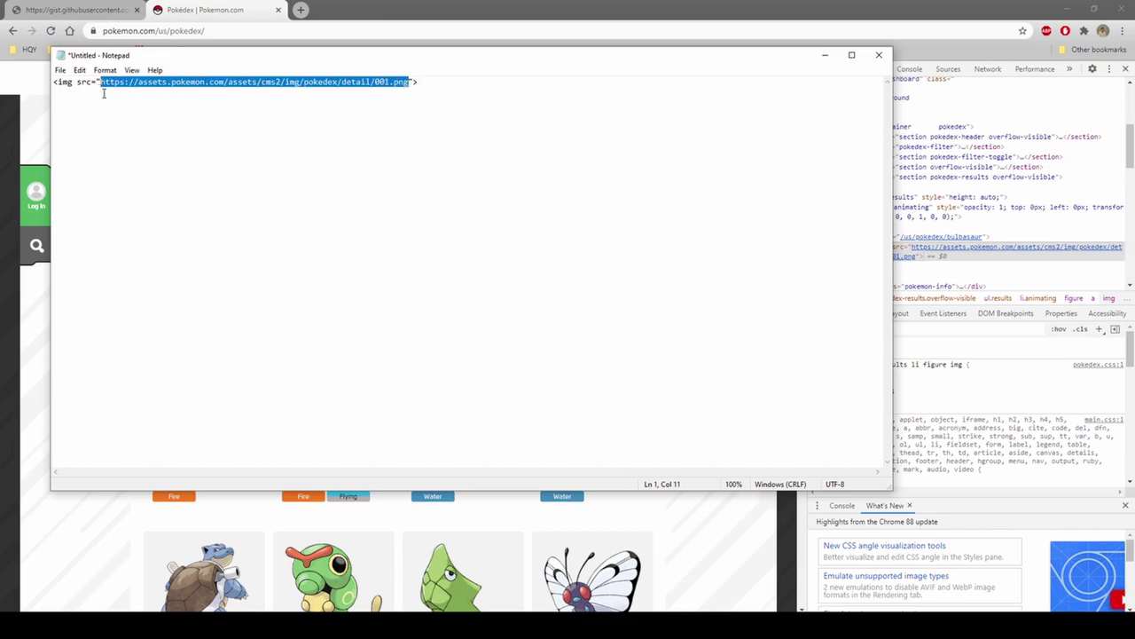
left_click(826, 56)
left_click(301, 10)
key("ctrl+v")
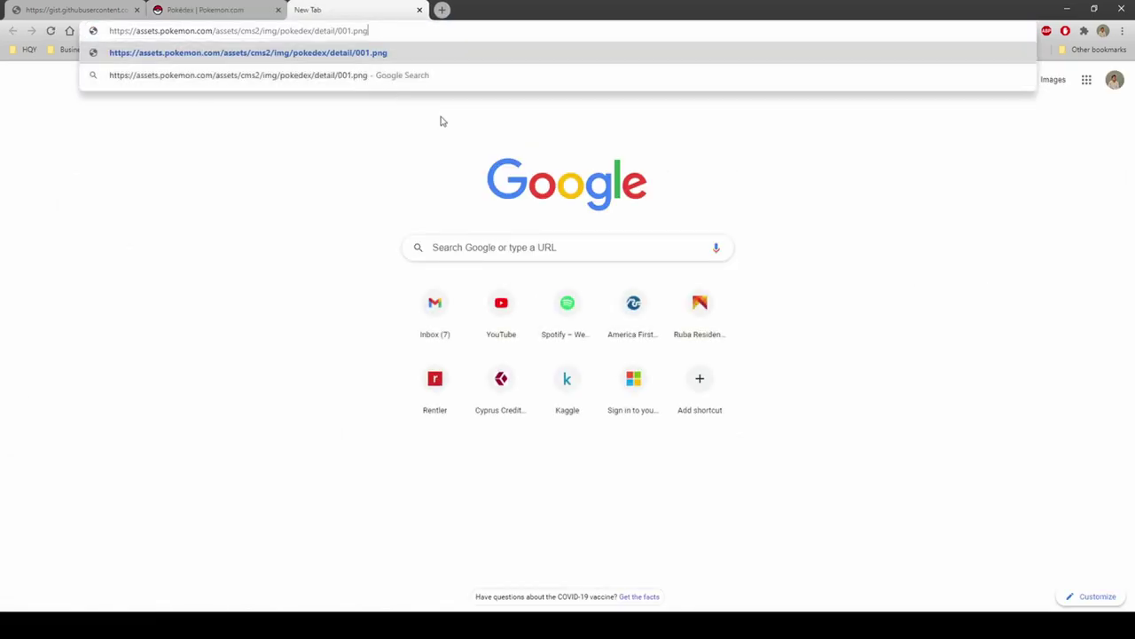
key("Return")
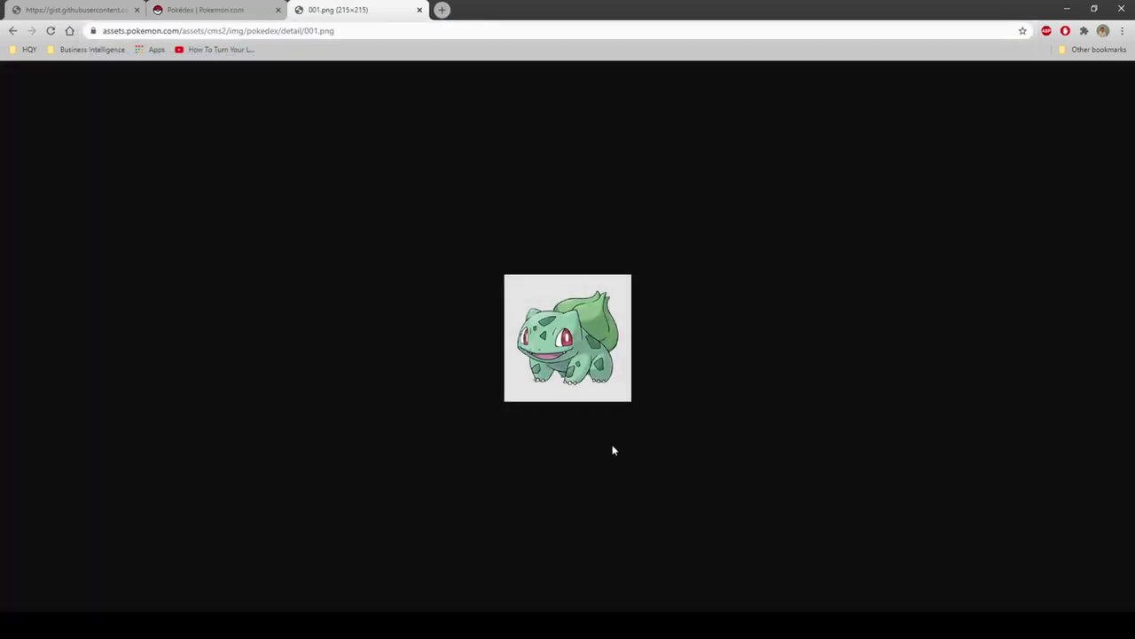
Copy the 001.png image URL from Chrome, switch to Excel and enter it in M2 as a quoted text formula.
left_click(364, 31)
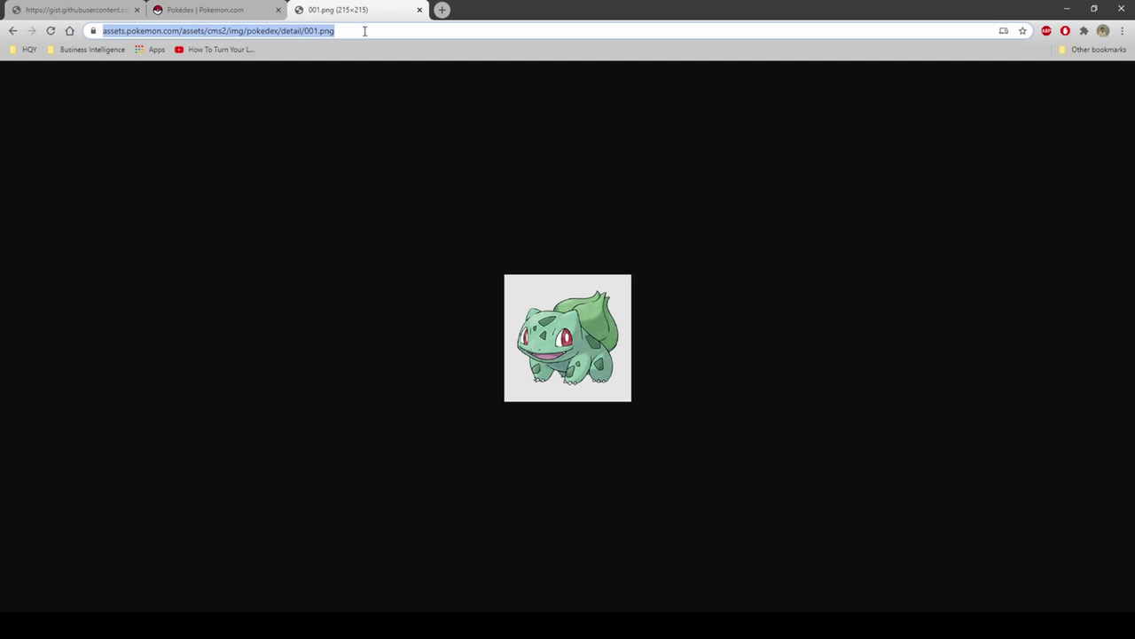
key("alt+Tab")
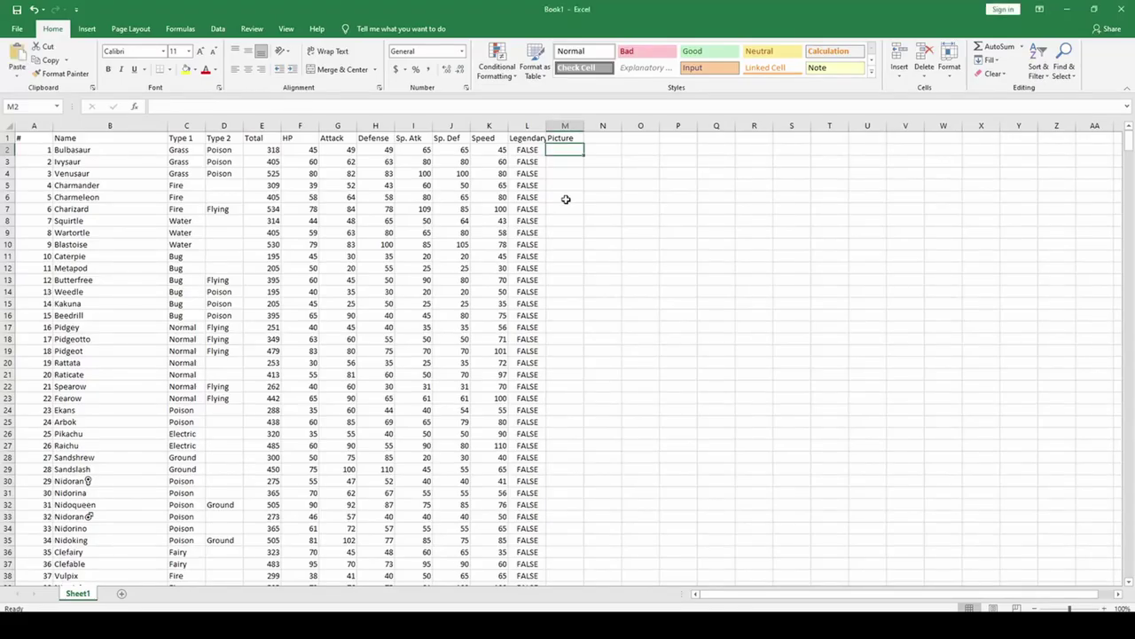
type("=")
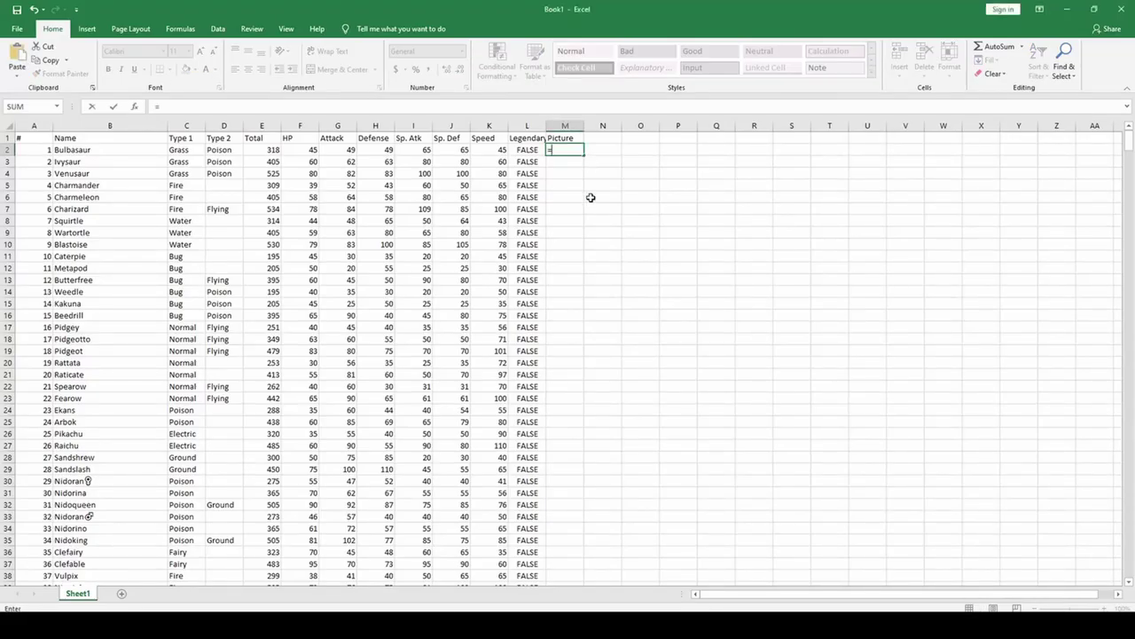
type("\"")
key("ctrl+v")
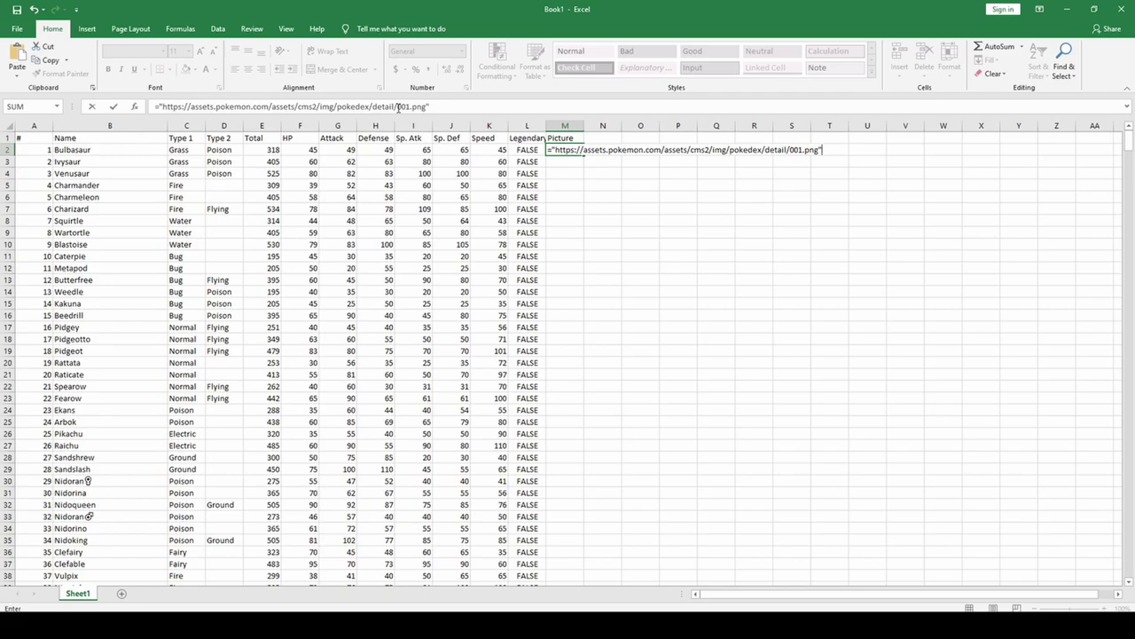
left_click(397, 106)
key("Return")
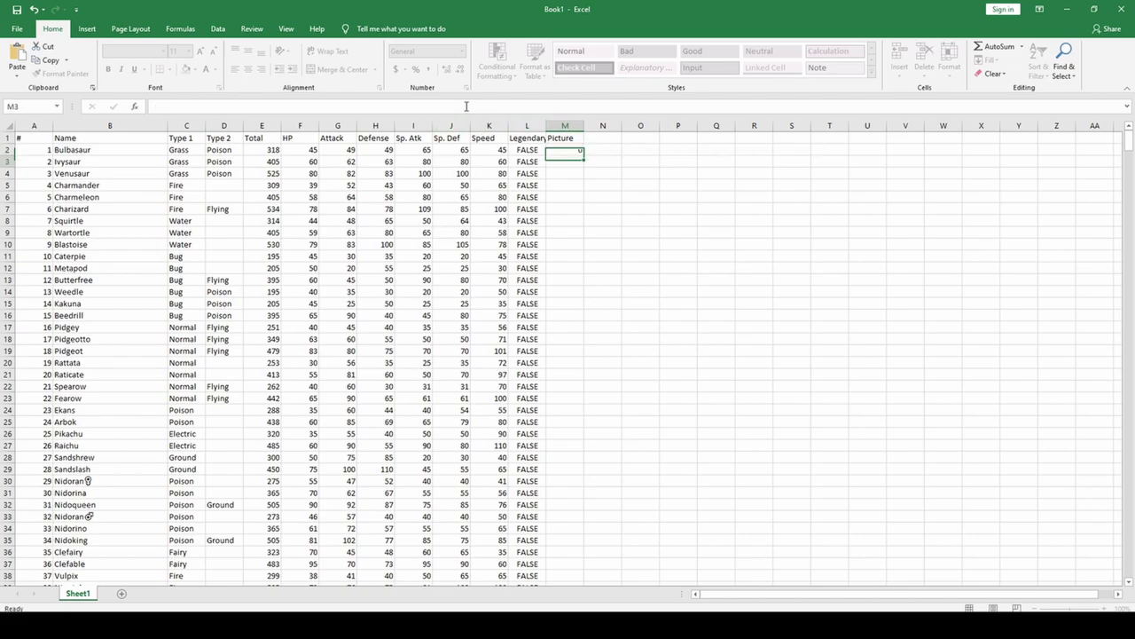
Switch to Chrome and change the image file number in the URL to 010.png to check the numbering pattern.
key("alt+Tab")
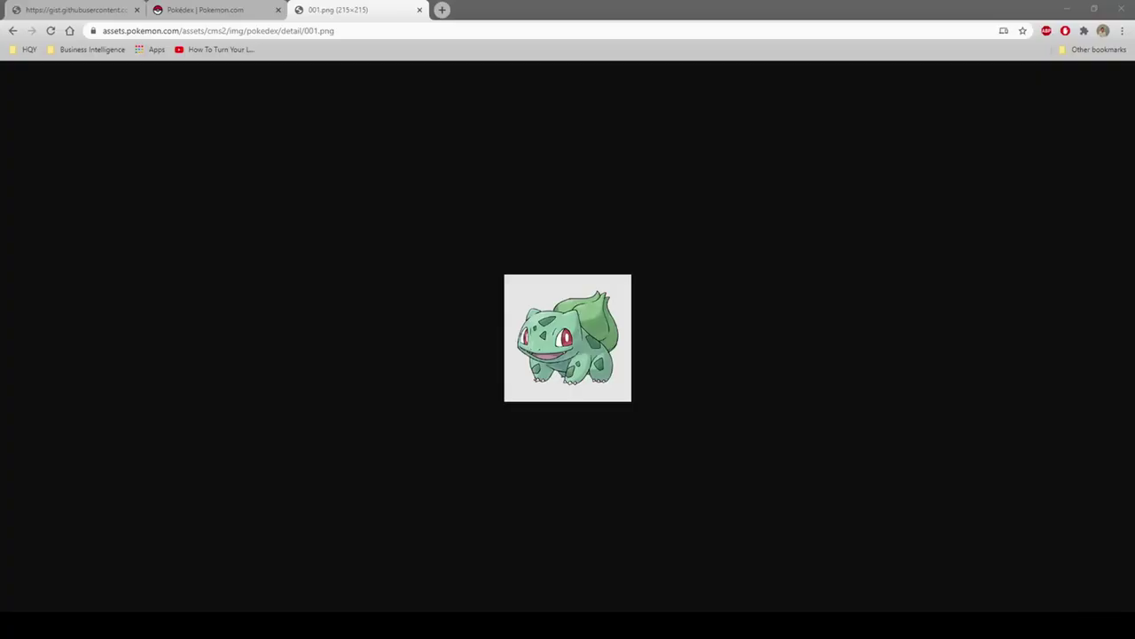
left_click(317, 30)
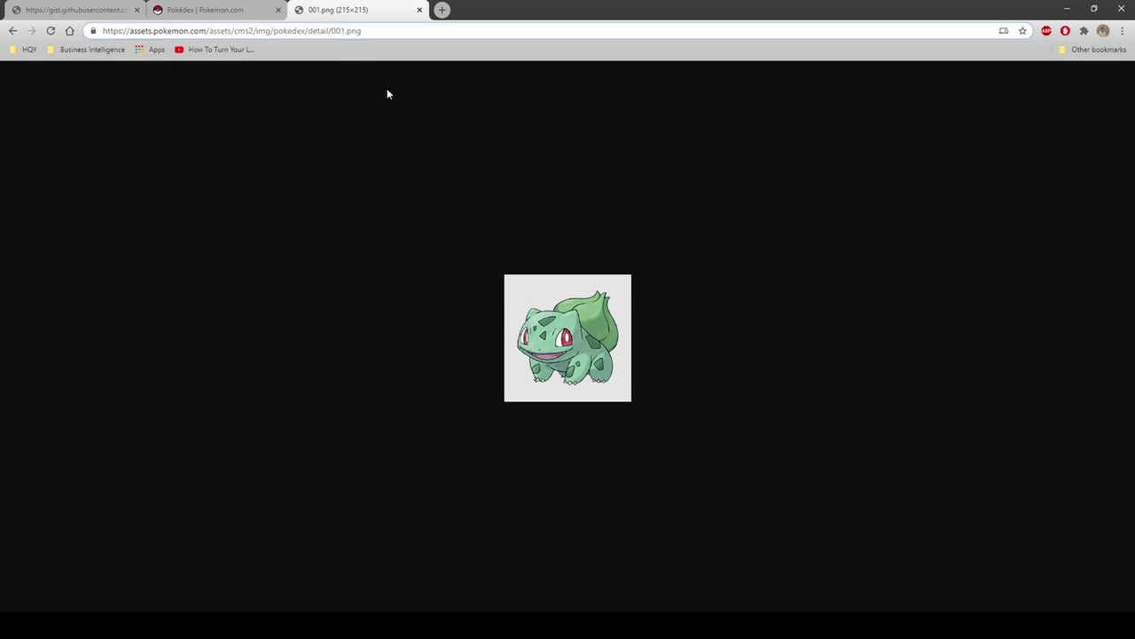
key("BackSpace")
key("BackSpace")
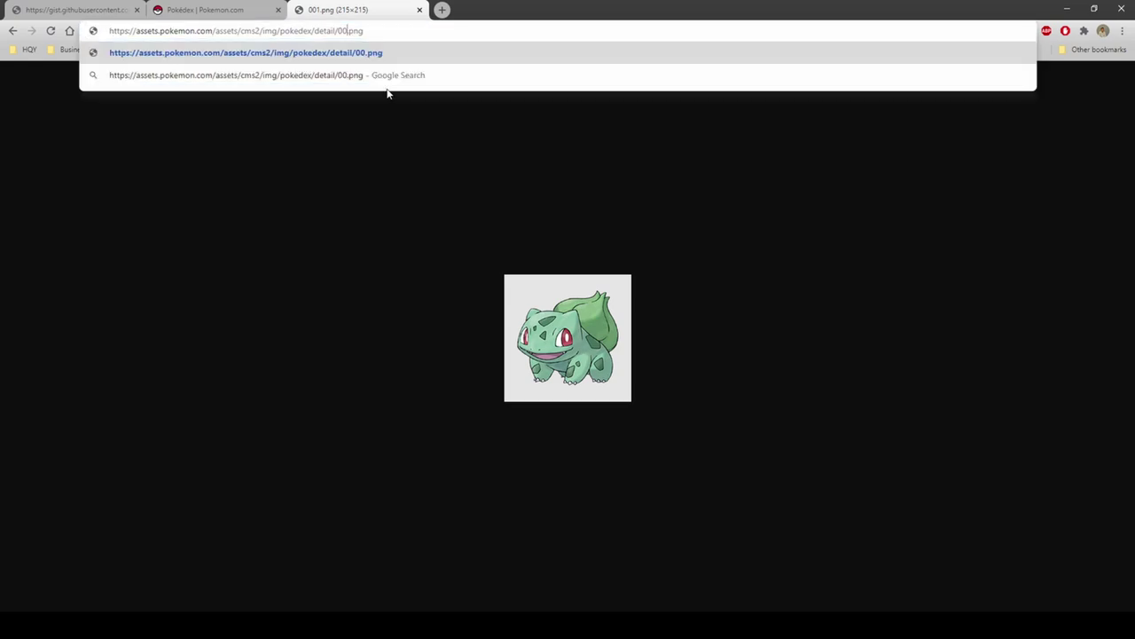
type("10")
key("Return")
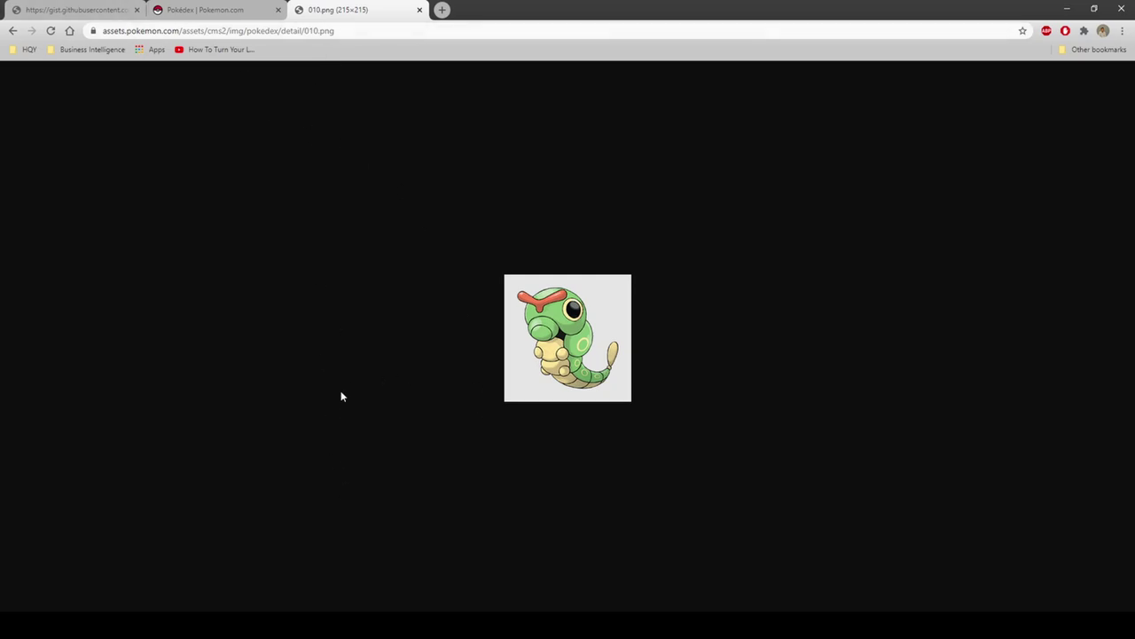
Switch to Excel and replace 001 in M2's URL formula with a concatenated reference to A2, keeping ".png" as the ending.
key("alt+Tab")
left_click(568, 153)
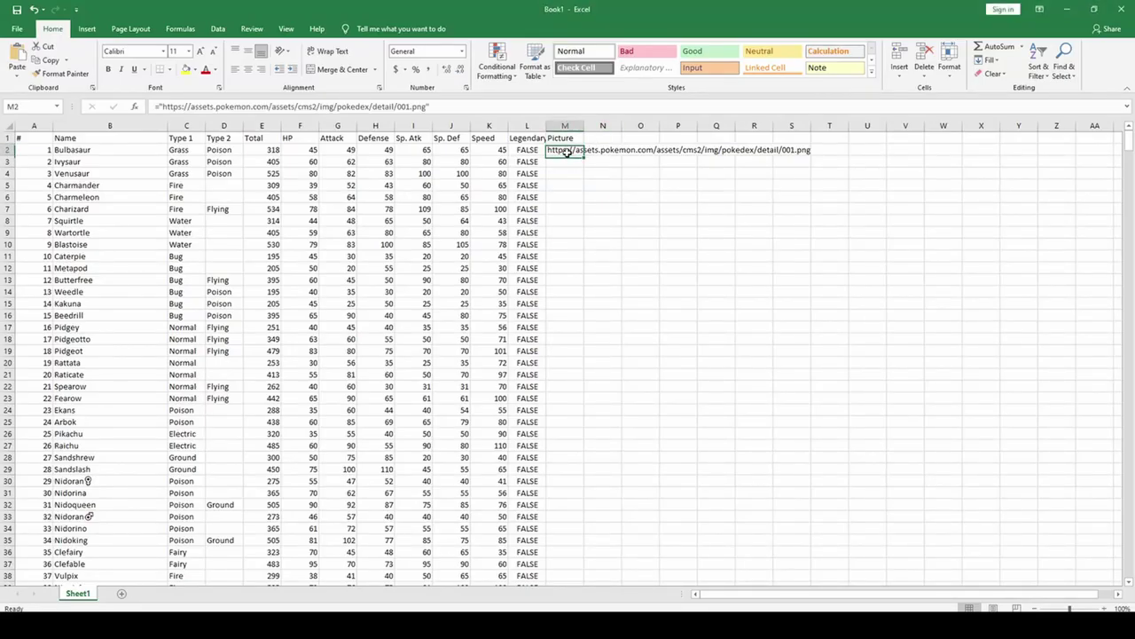
left_click(396, 106)
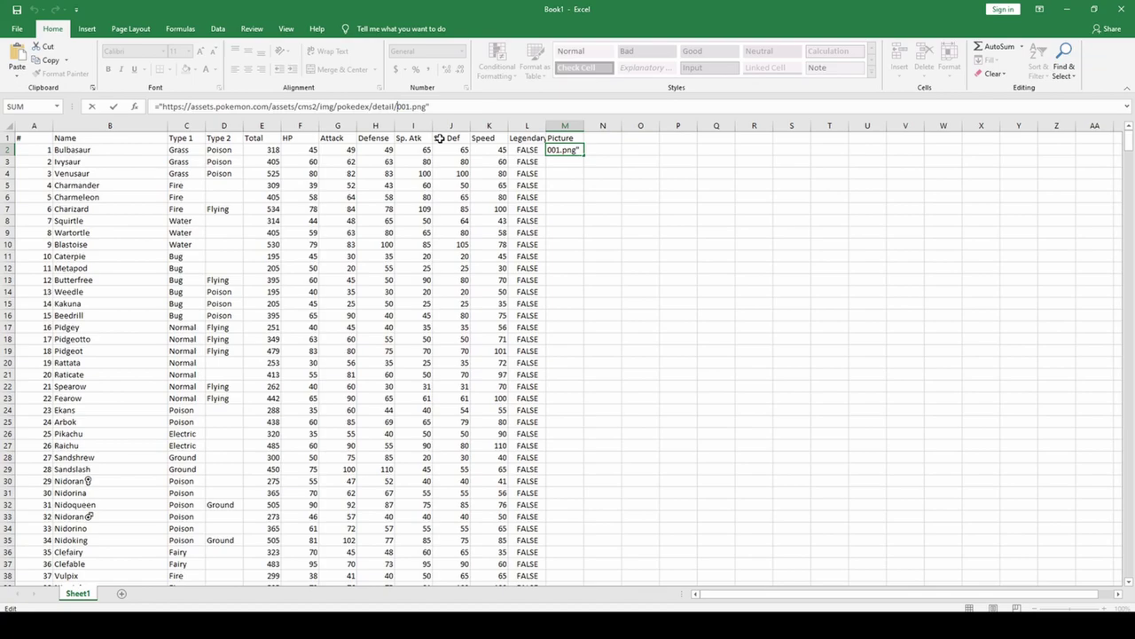
type("\"&&\"")
key("Delete")
key("Delete")
key("Delete")
left_click(48, 149)
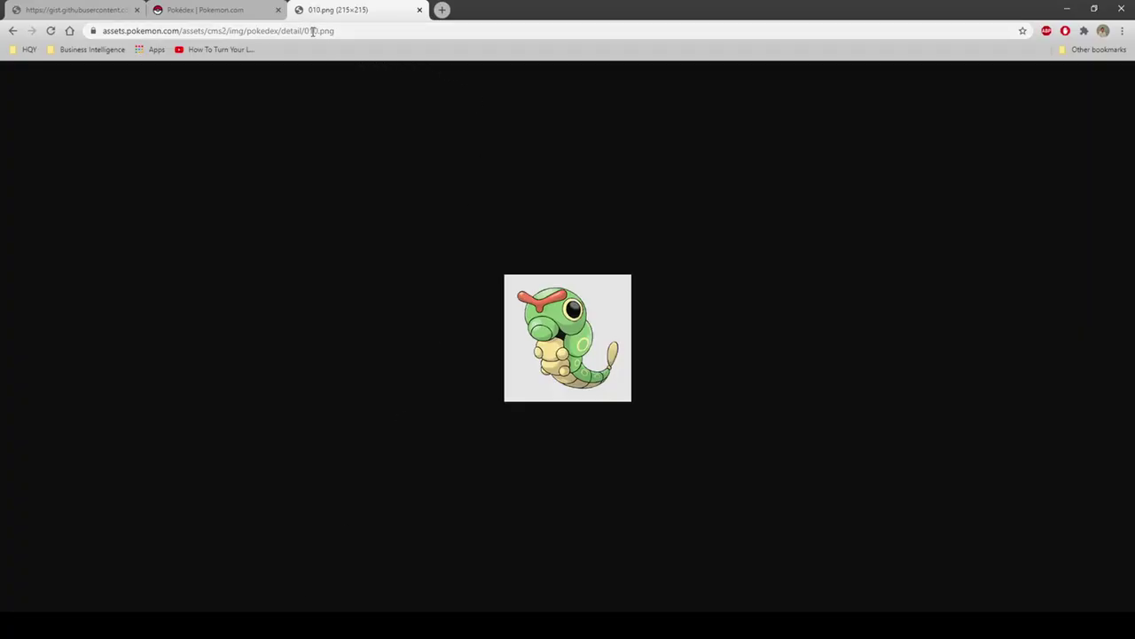
In Chrome, change the image file number in the URL back to 001.png and load it to check the leading zeros.
left_click(310, 32)
left_click(330, 33)
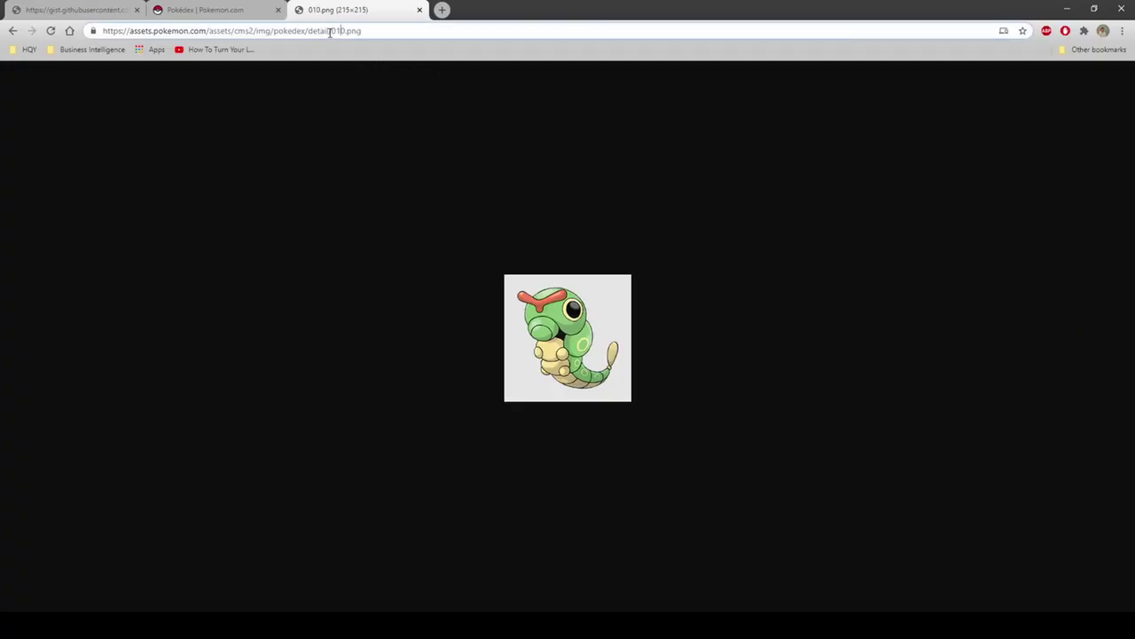
key("BackSpace")
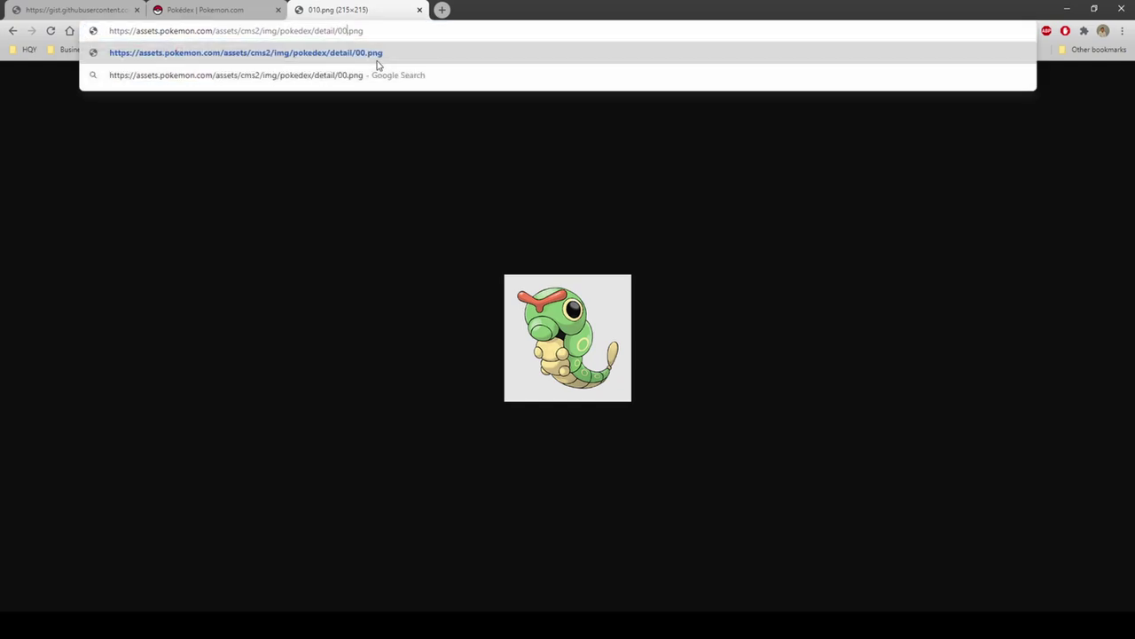
type("1")
key("Return")
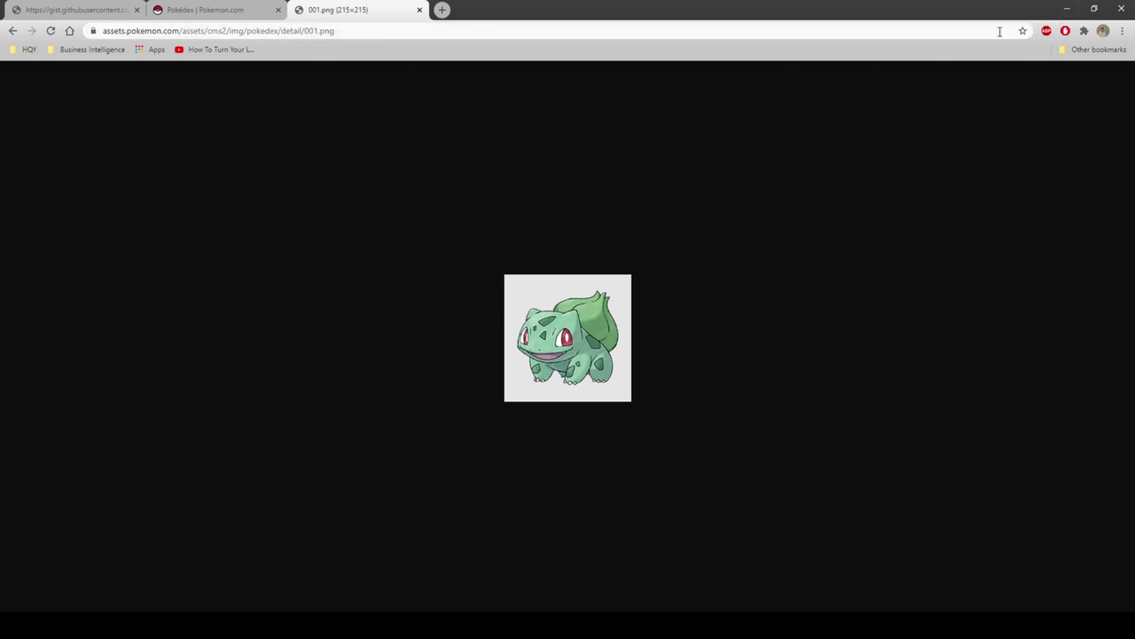
key("alt+Tab")
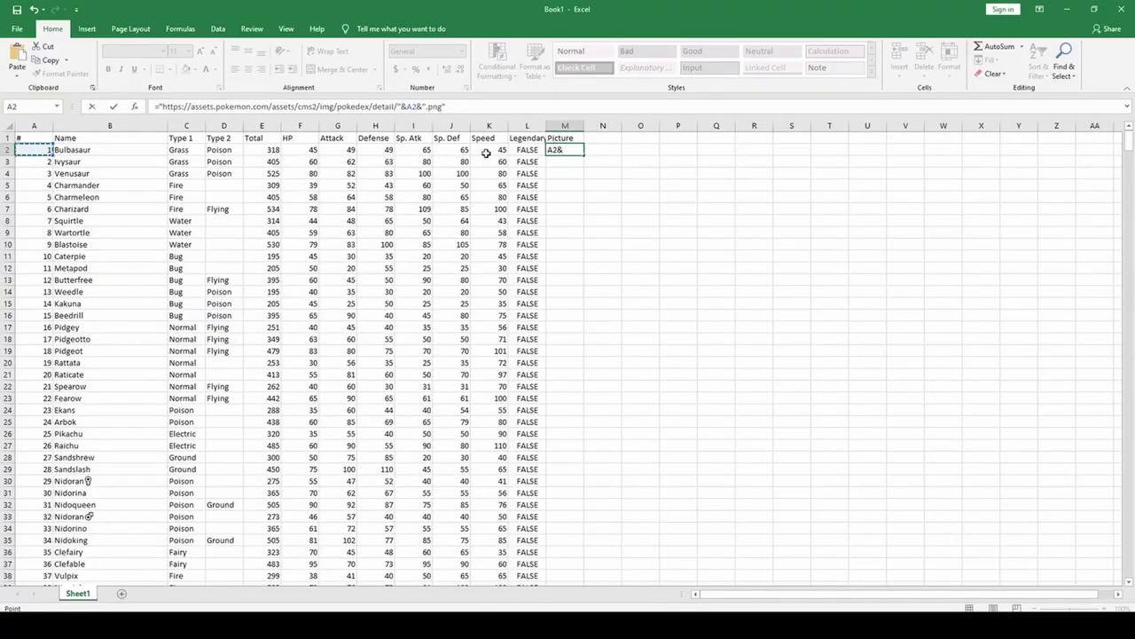
left_click(402, 106)
type("TEXT(")
key("Right")
key("Right")
type(",\"000\")")
key("Return")
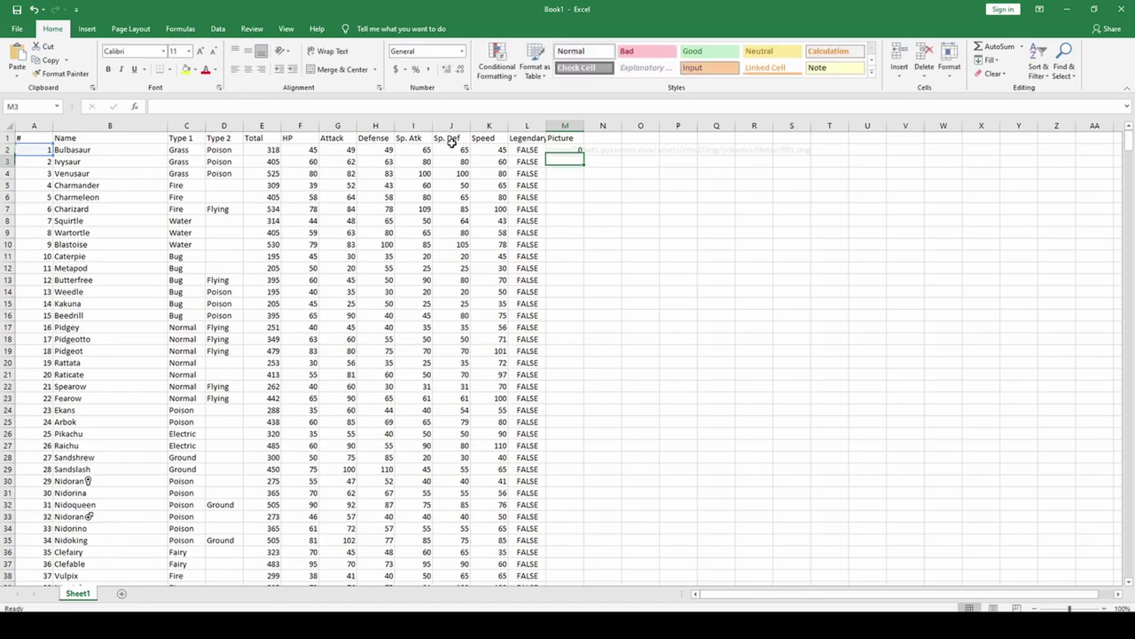
Fill the M2 picture formula down through M10 for the single-digit Pokémon numbers.
left_click(571, 148)
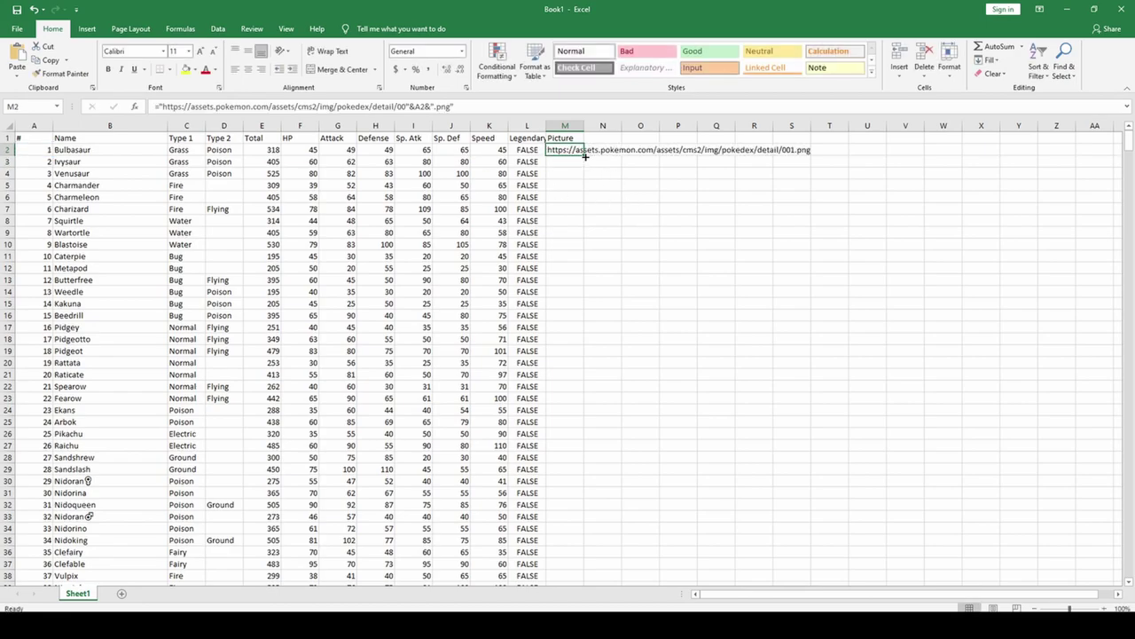
left_click_drag(584, 155, 590, 247)
left_click(565, 250)
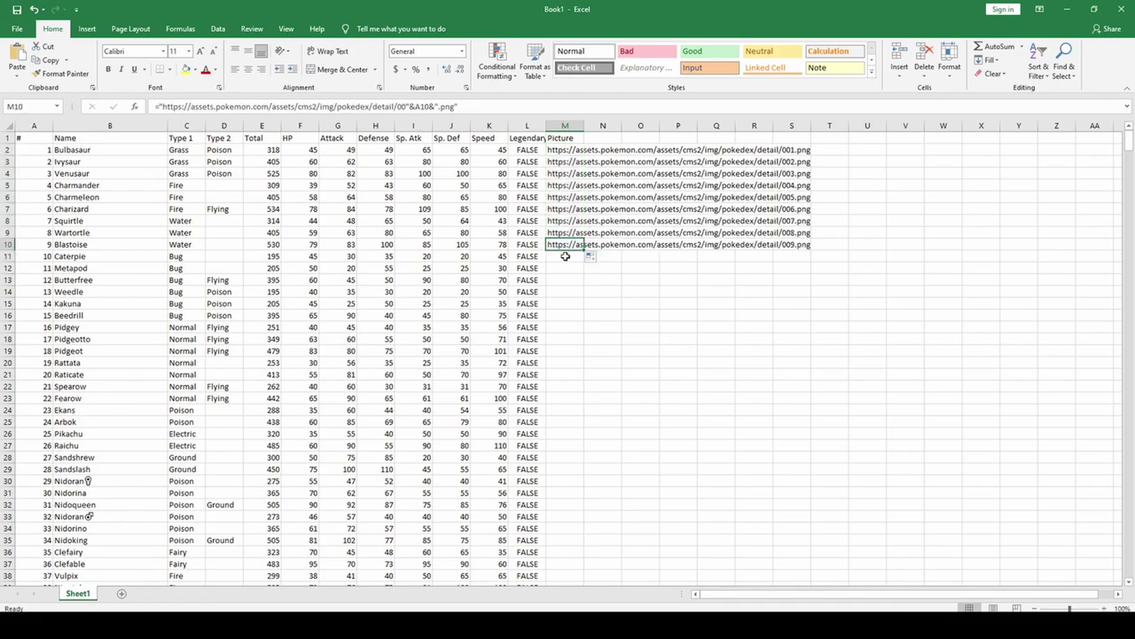
Copy the formula from M10 into M11 and shorten its zero prefix from 00 to a single 0.
left_click(565, 255)
key("ctrl+d")
left_click(406, 105)
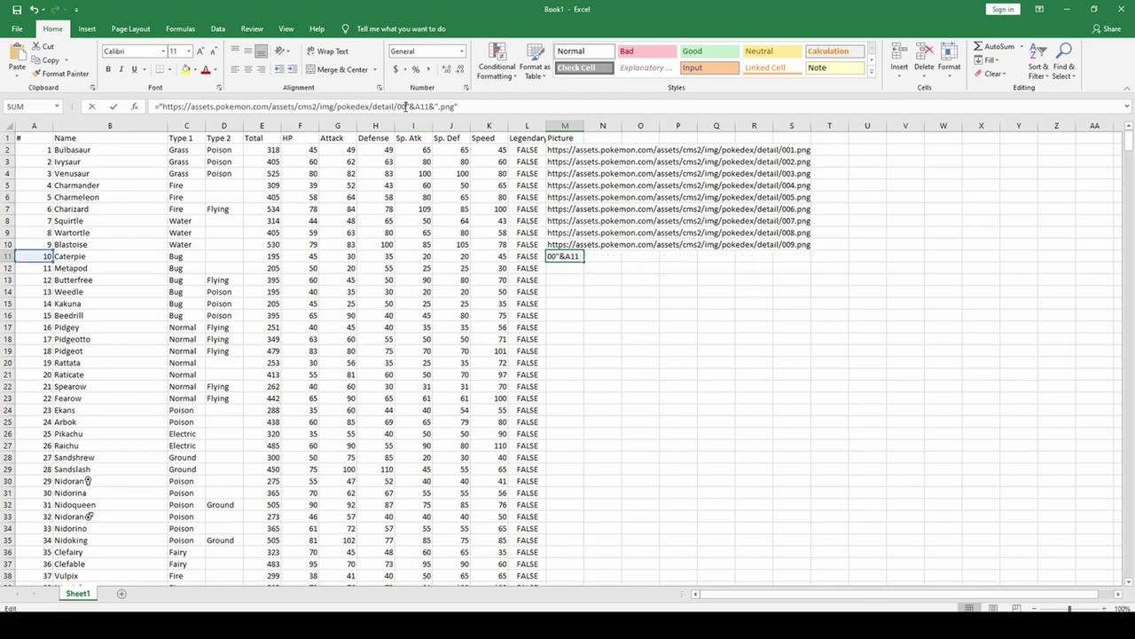
key("BackSpace")
key("Return")
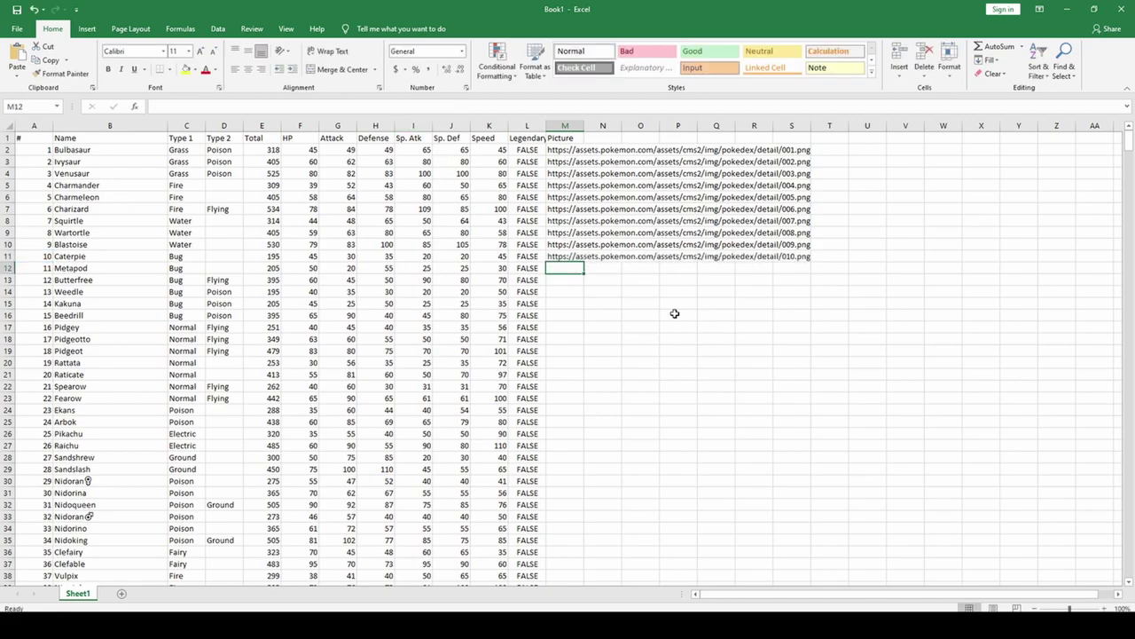
Fill the M11 formula down through M100 for the two-digit Pokémon numbers.
left_click(573, 256)
left_click_drag(584, 262, 648, 610)
left_click_drag(636, 552, 613, 518)
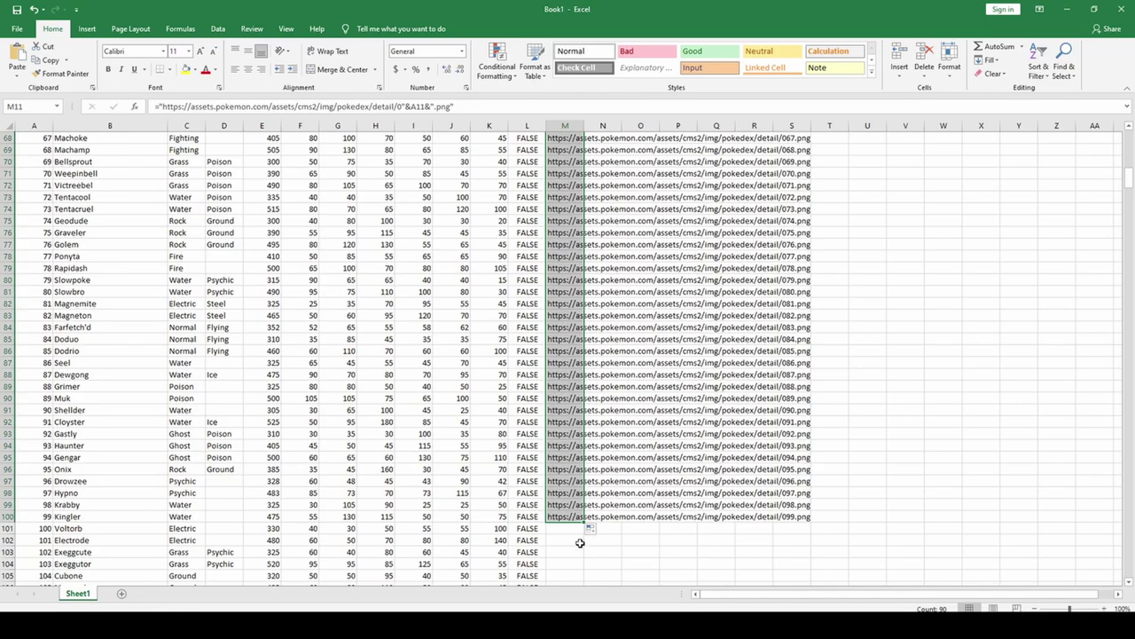
Copy the formula from M100 into M101 and remove the leading 0 before the cell reference.
left_click(568, 528)
key("ctrl+d")
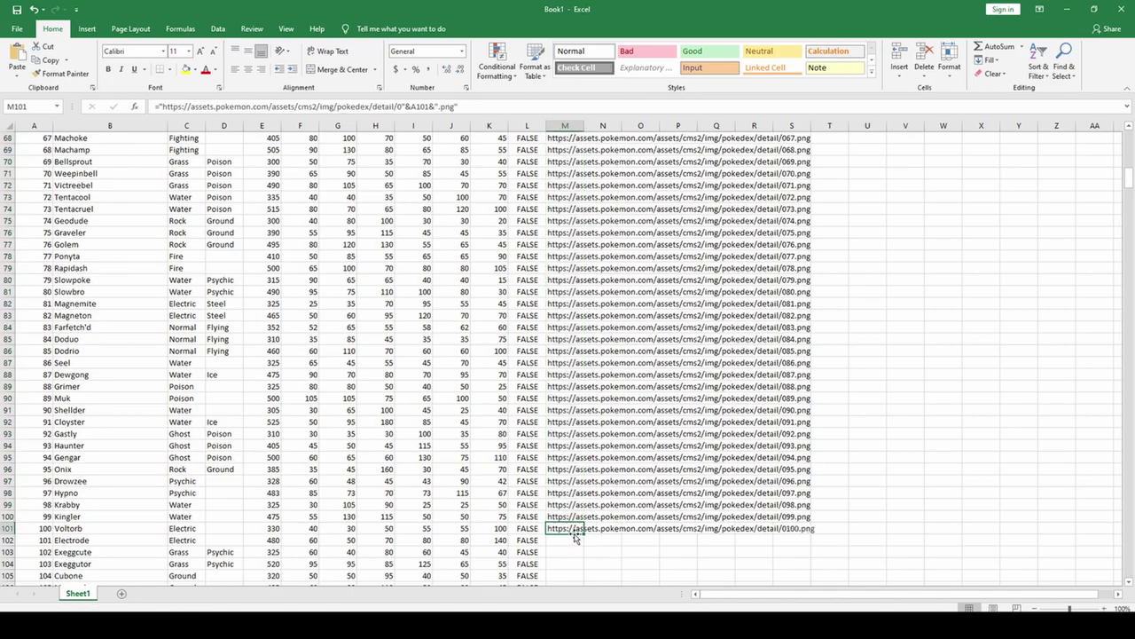
left_click(401, 106)
key("BackSpace")
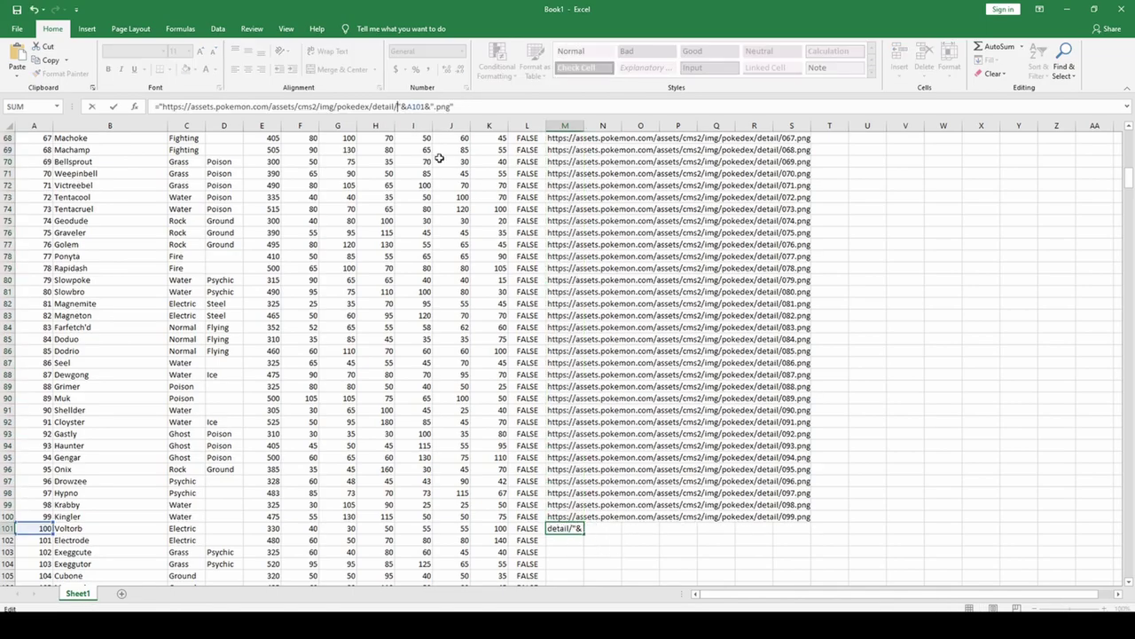
key("Return")
Fill the M101 formula down to the last data row, M152, and go to the end of the Picture column.
scroll(464, 177, "down", 4)
left_click(566, 388)
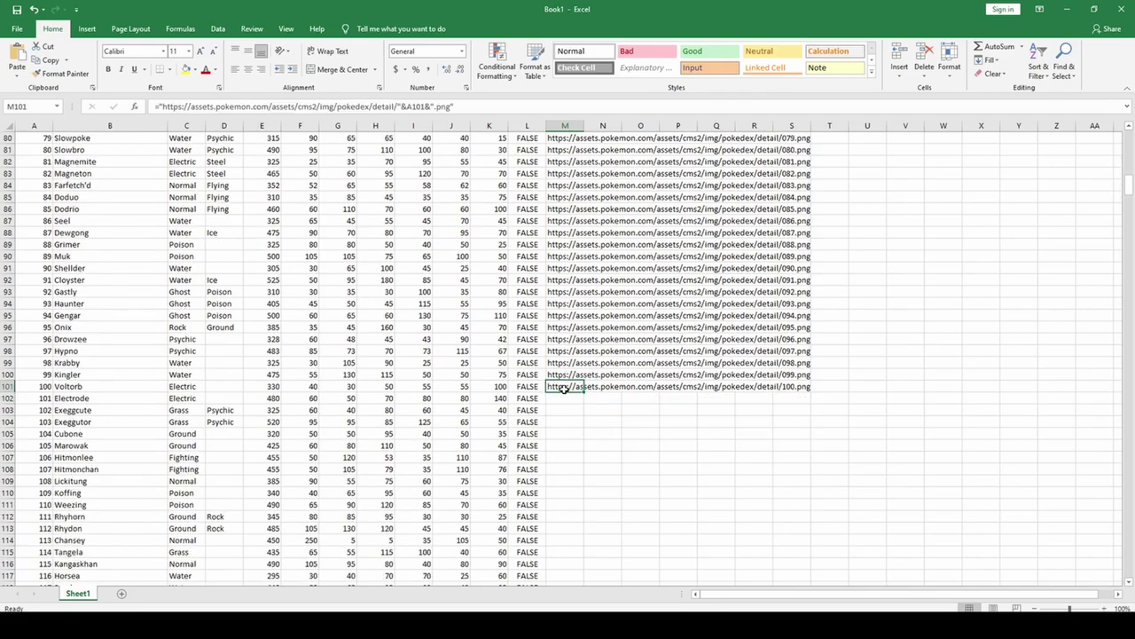
double_click(583, 393)
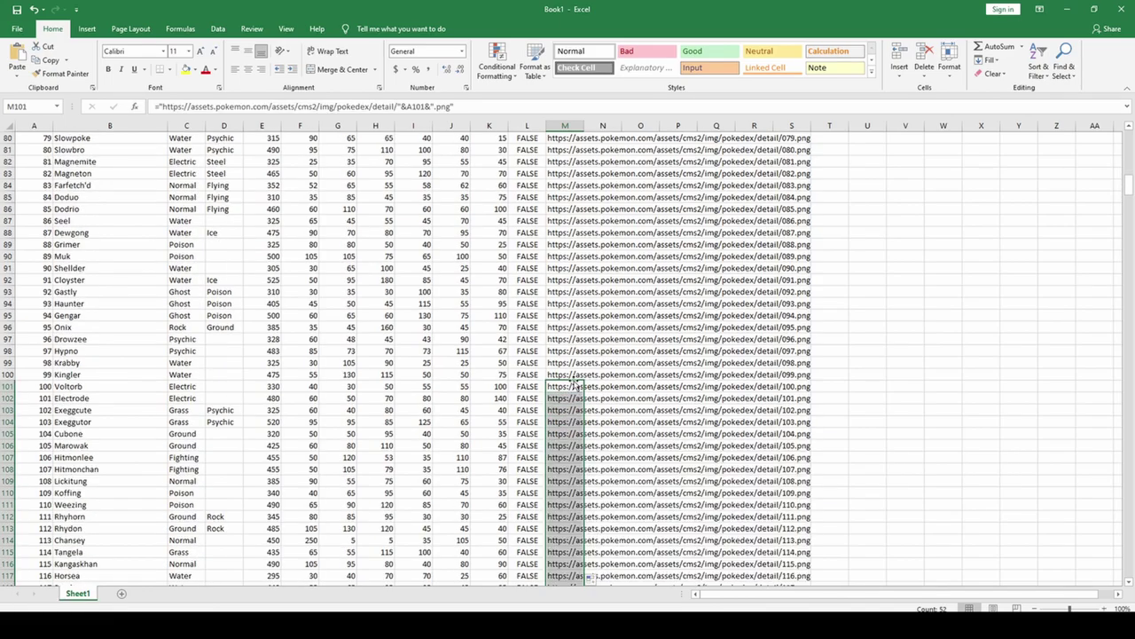
key("ctrl+Up")
key("ctrl+Down")
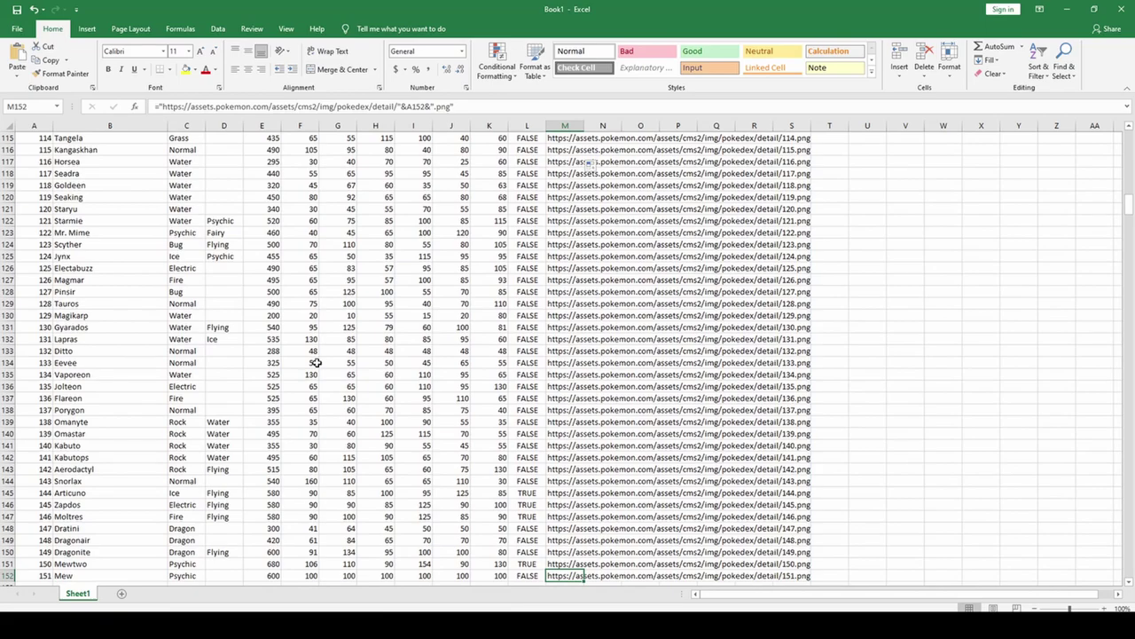
Copy Magikarp's picture URL from M130 and open it in Chrome to verify the image.
left_click(9, 315)
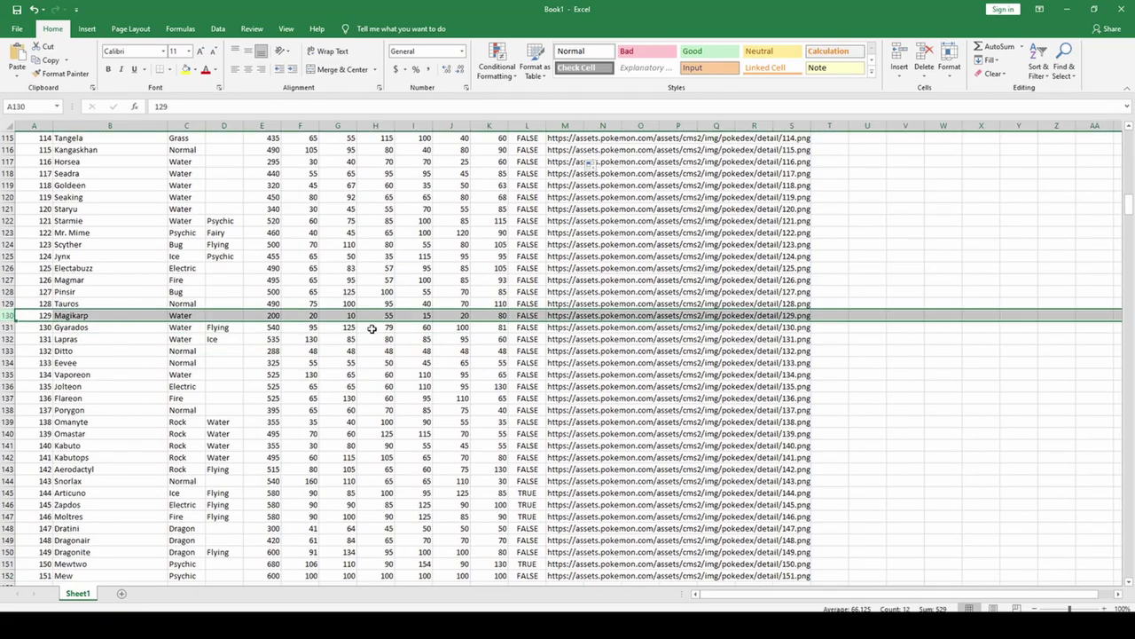
left_click(568, 316)
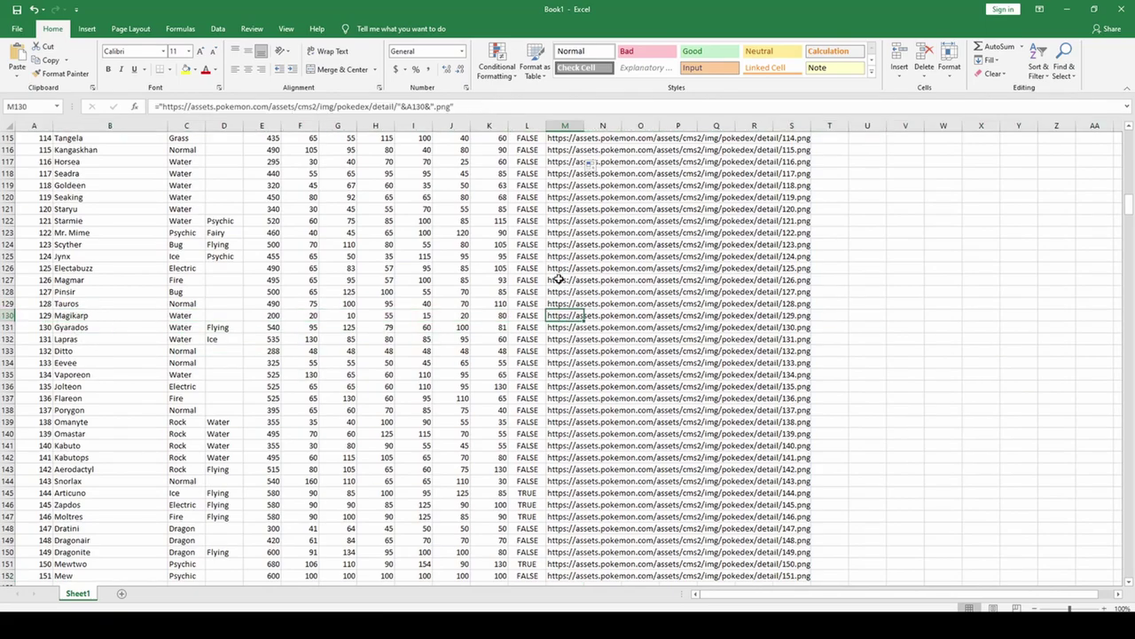
key("ctrl+c")
key("alt+Tab")
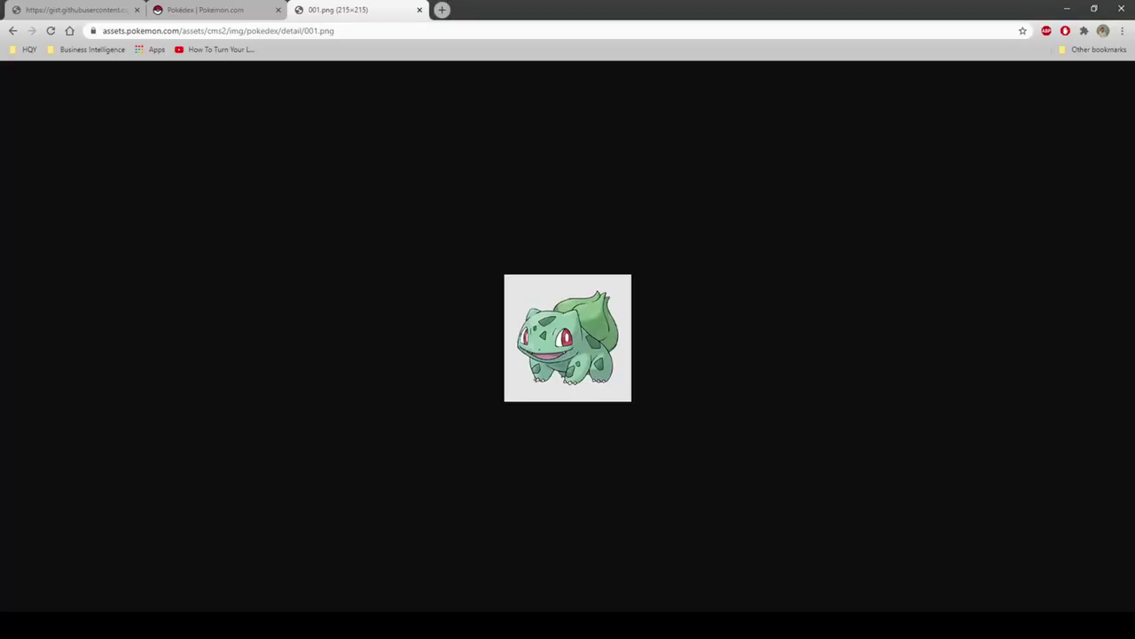
left_click(340, 31)
key("ctrl+v")
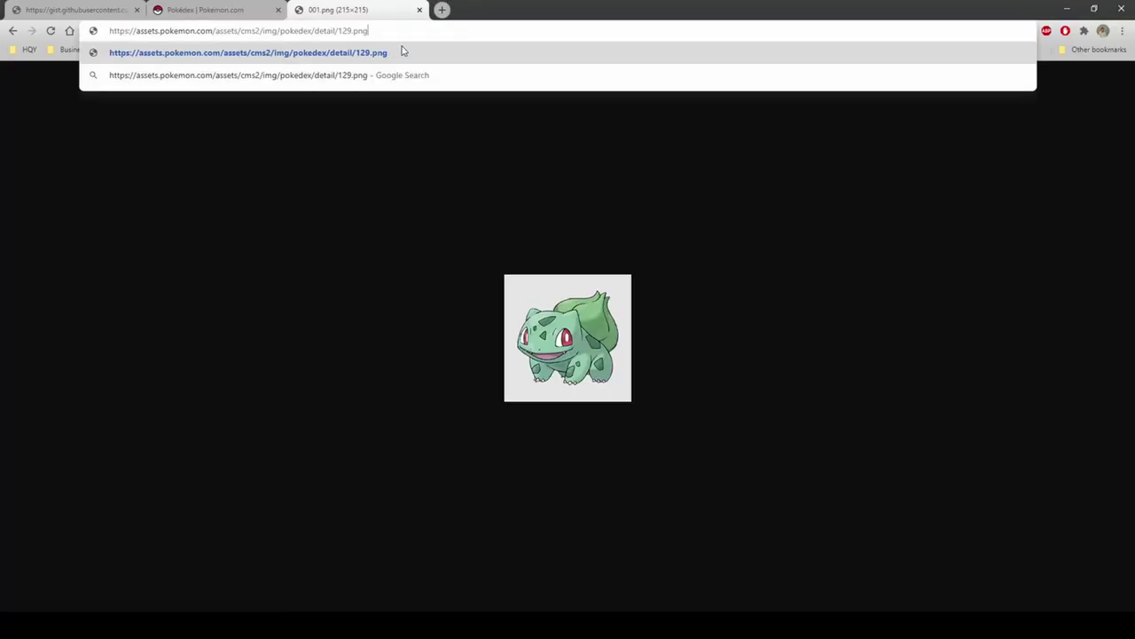
key("Return")
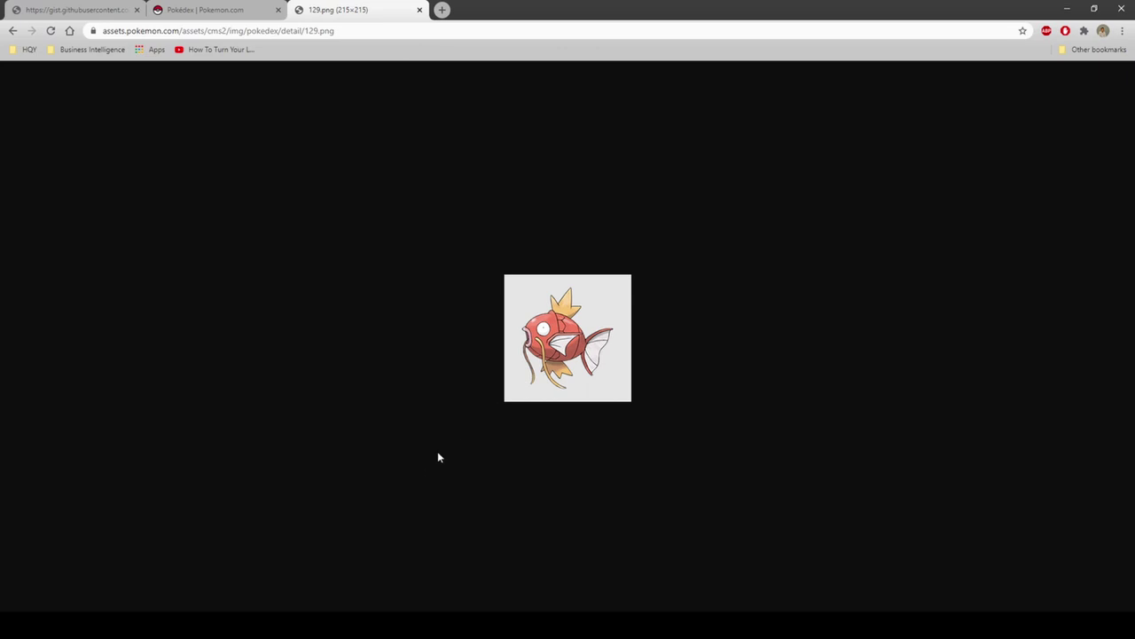
Switch to Excel, return to cell A1 and autofit the width of the Picture column.
key("alt+Tab")
left_click(525, 339)
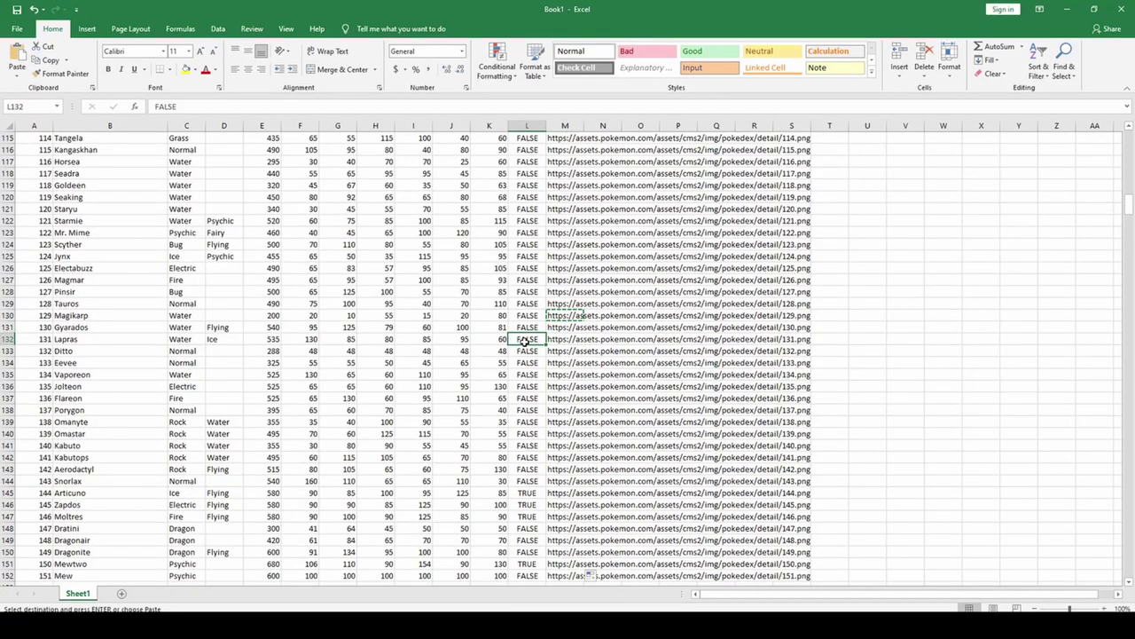
key("ctrl+Home")
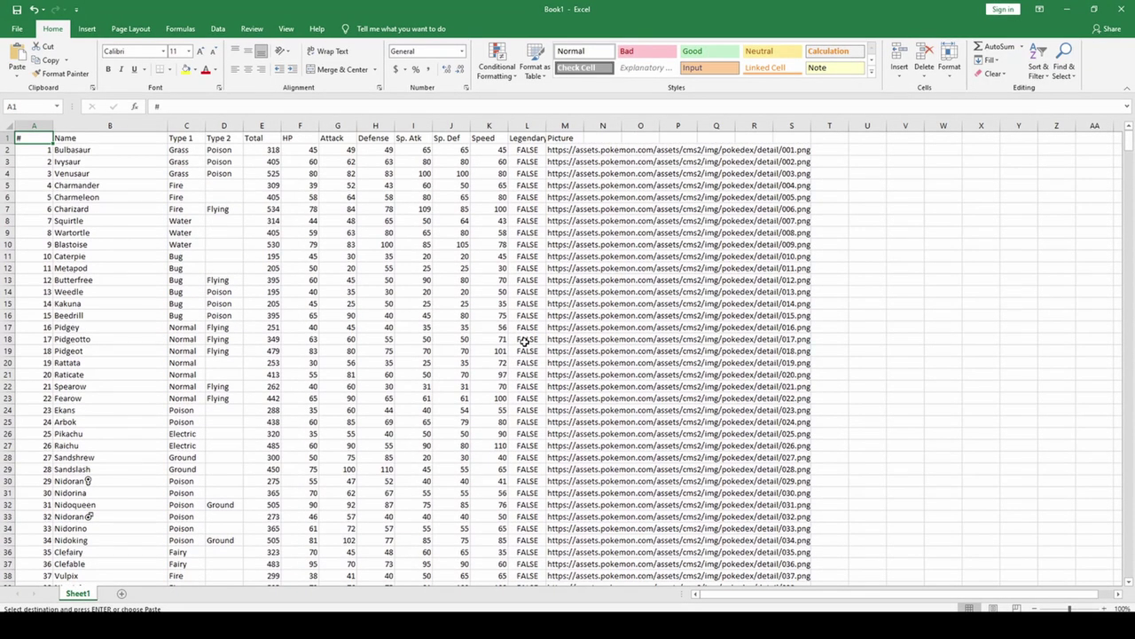
double_click(582, 126)
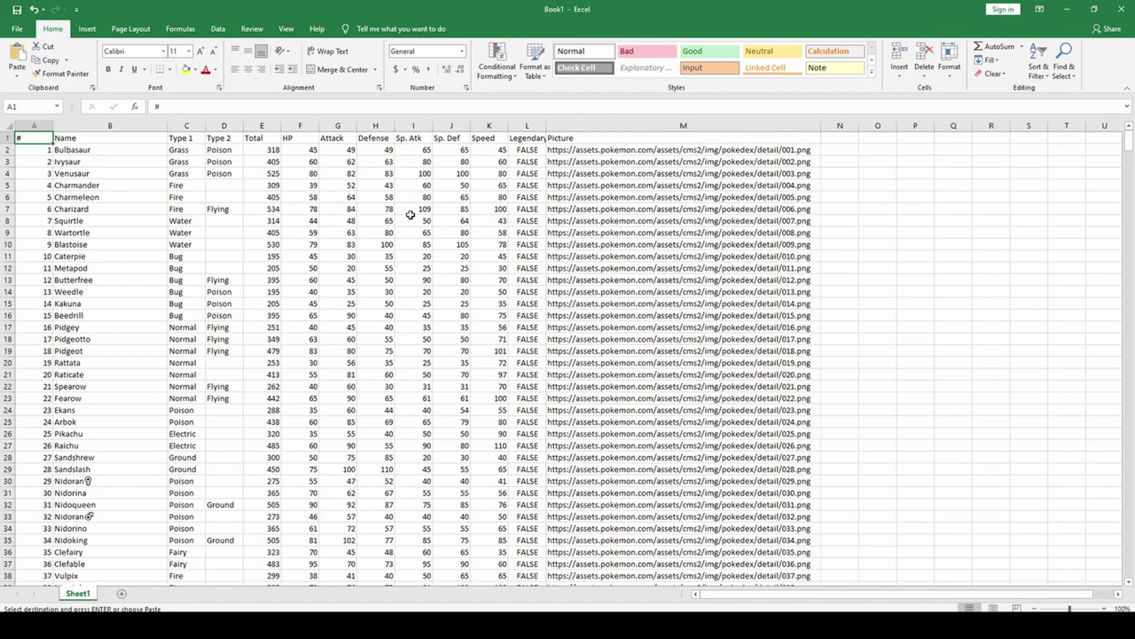
Start saving the workbook to the Desktop and create a PokemonDashboard folder there.
left_click(16, 9)
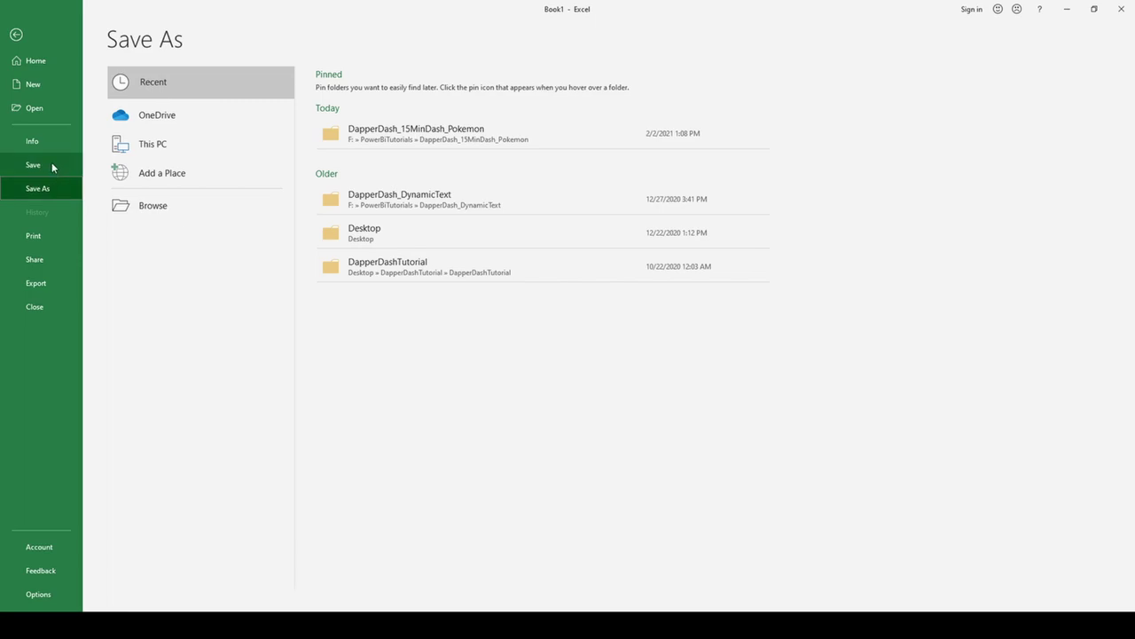
left_click(143, 147)
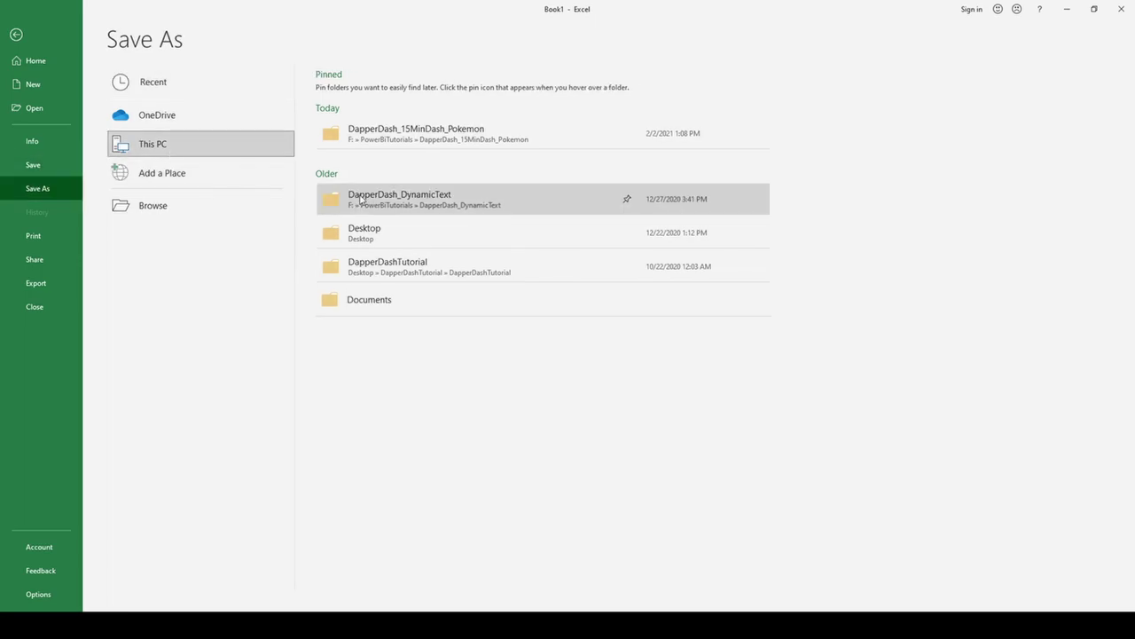
left_click(423, 235)
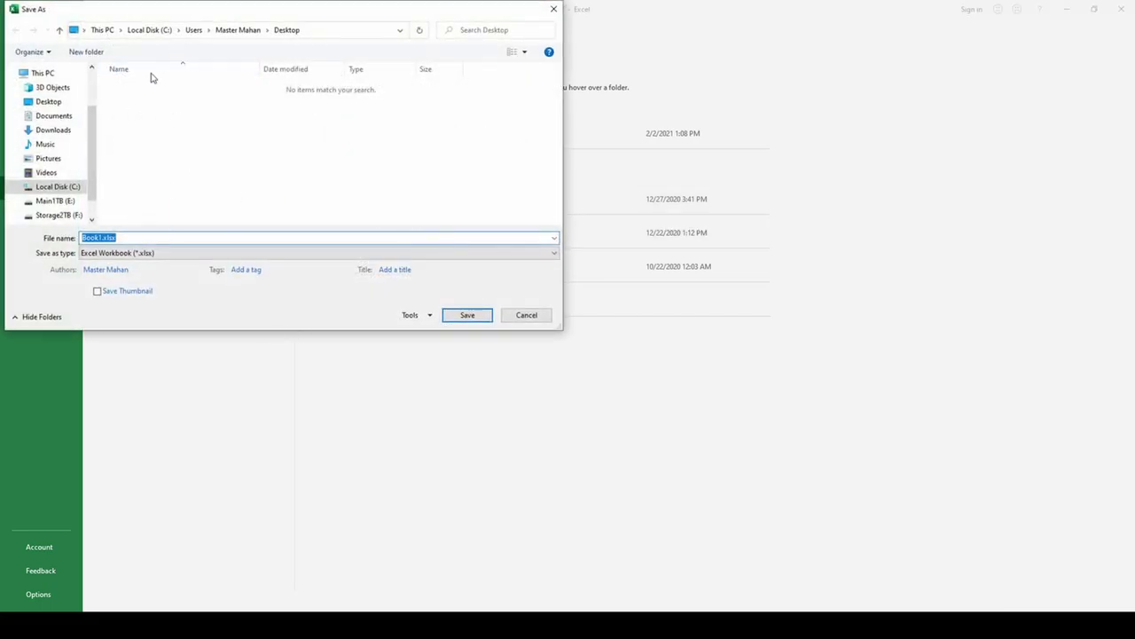
left_click(87, 53)
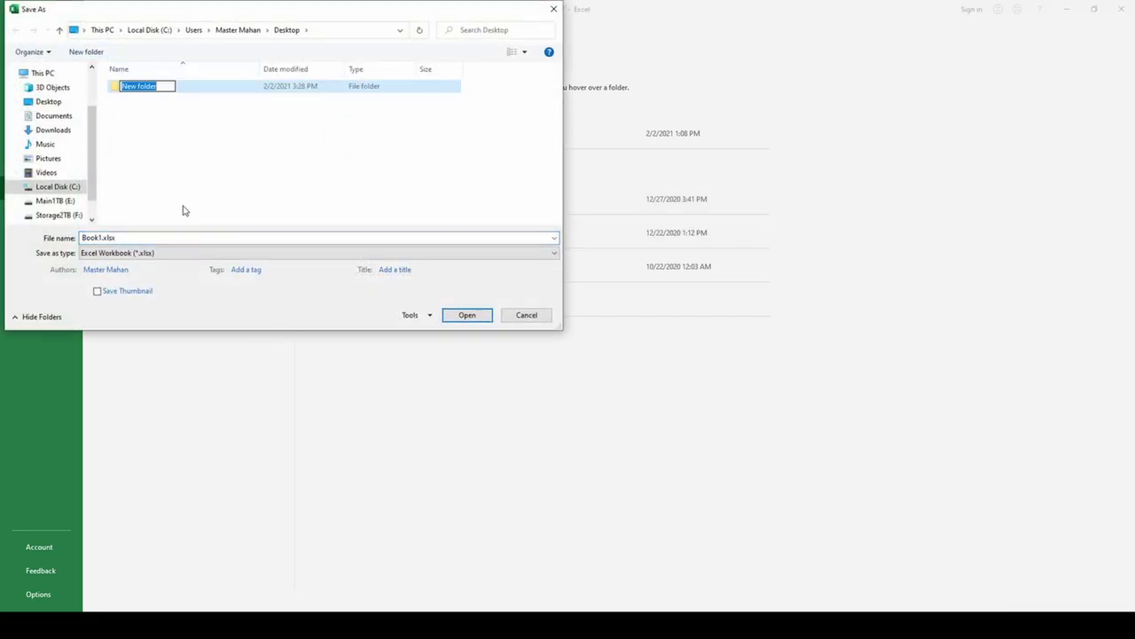
type("PokemonDashboard")
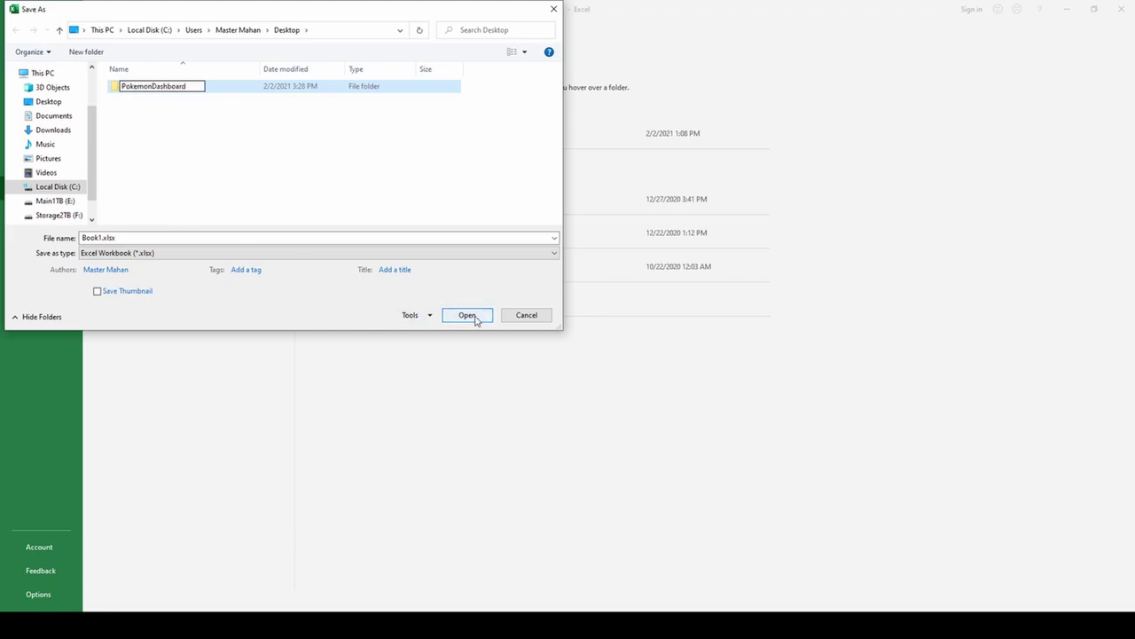
Save the workbook as Data in the PokemonDashboard folder, in Excel Workbook format.
left_click(215, 93)
double_click(212, 89)
left_click(140, 238)
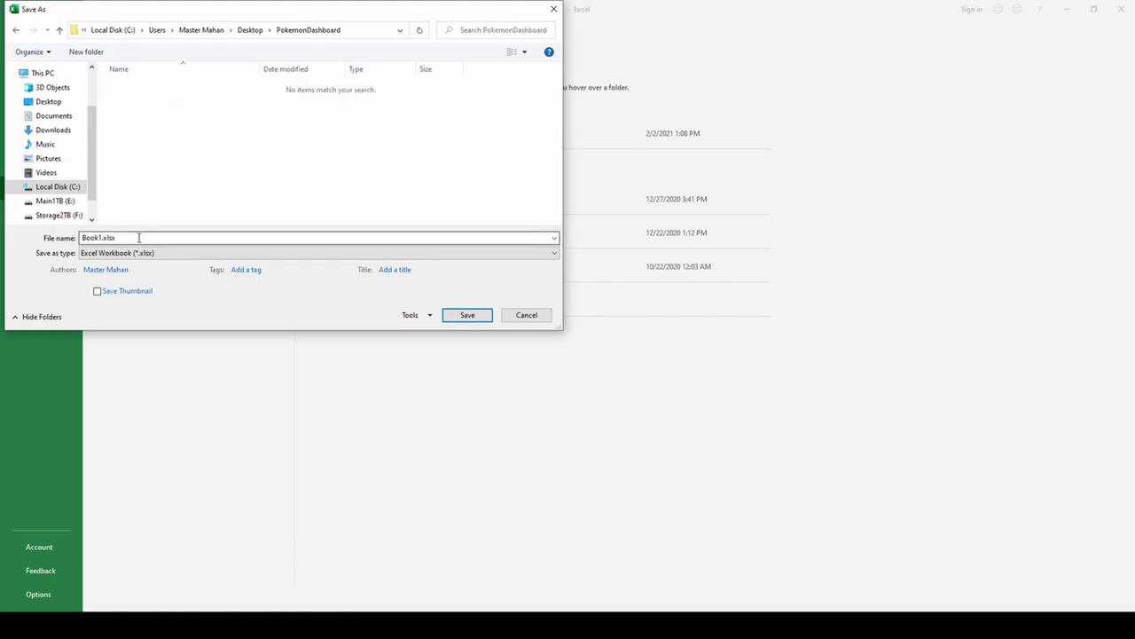
type("Raw")
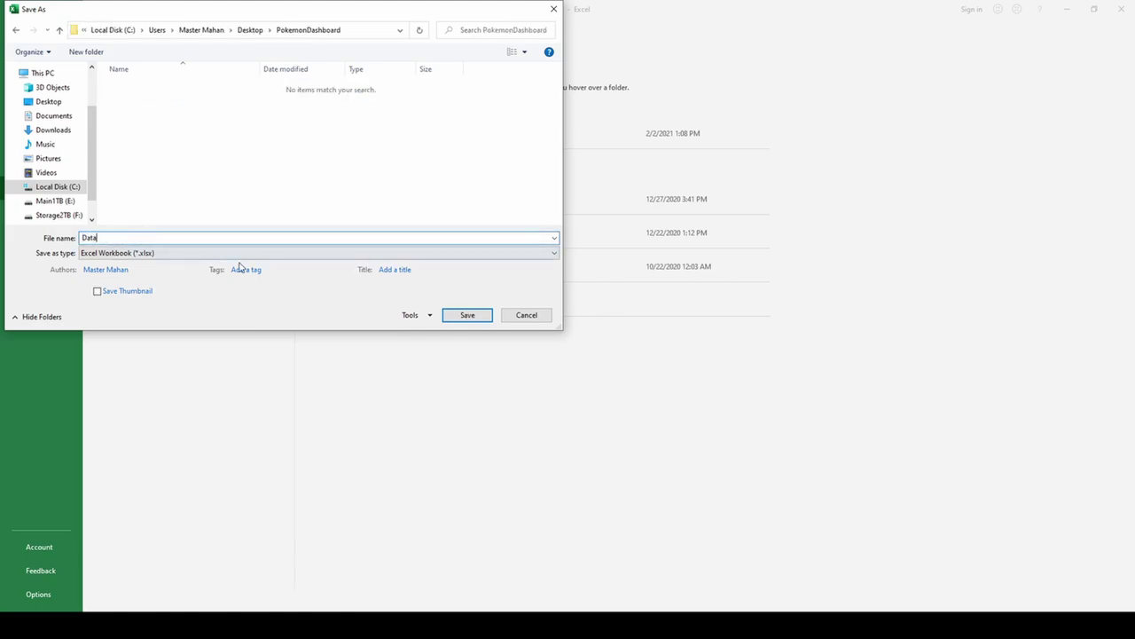
left_click(468, 318)
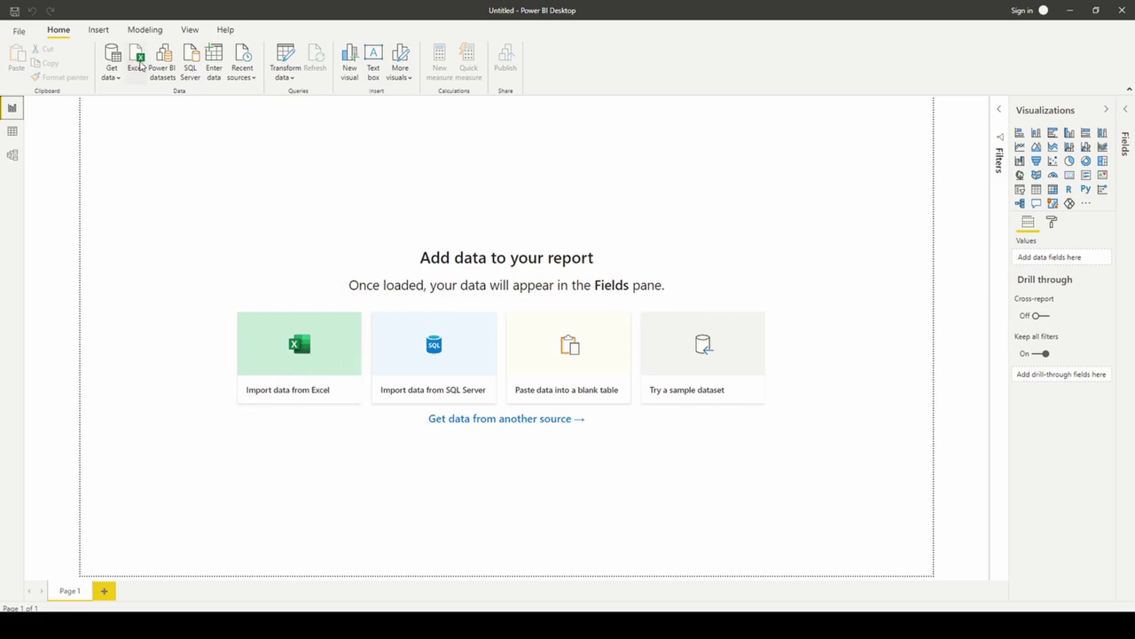
In Power BI Desktop, import the Excel workbook Data.xlsx from the PokemonDashboard folder on the Desktop.
left_click(139, 66)
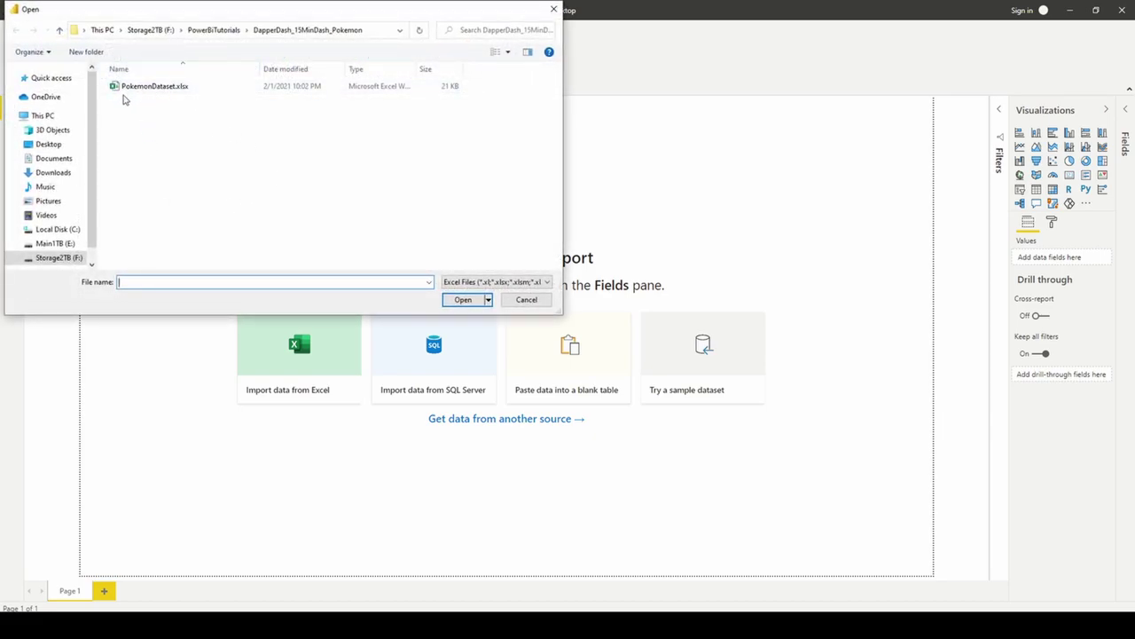
left_click(49, 143)
double_click(140, 99)
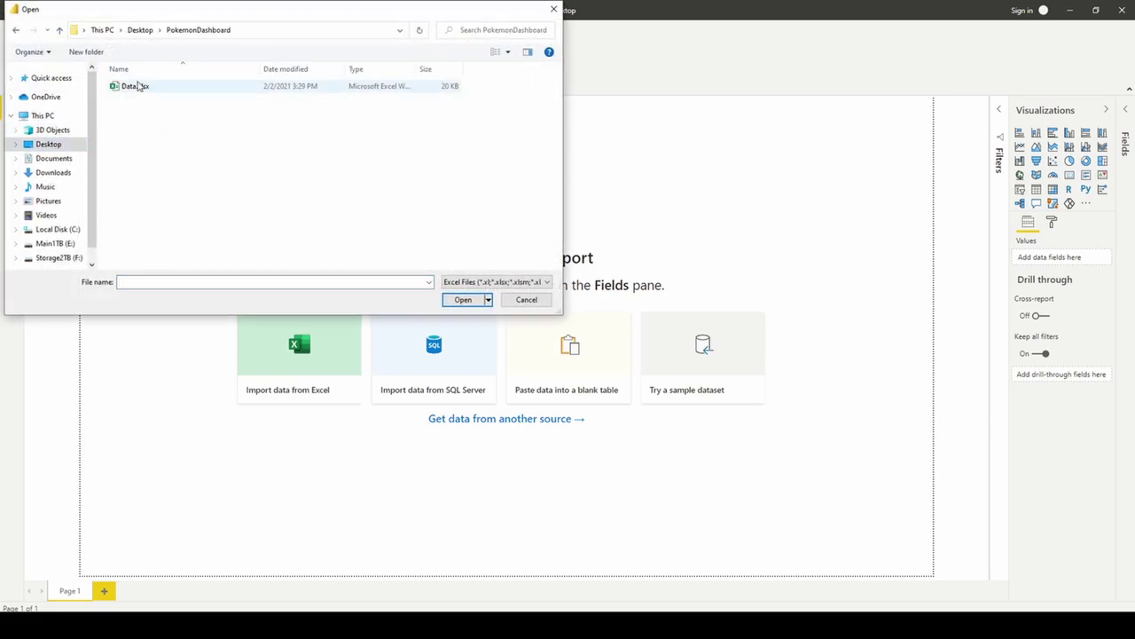
left_click(141, 88)
left_click(462, 300)
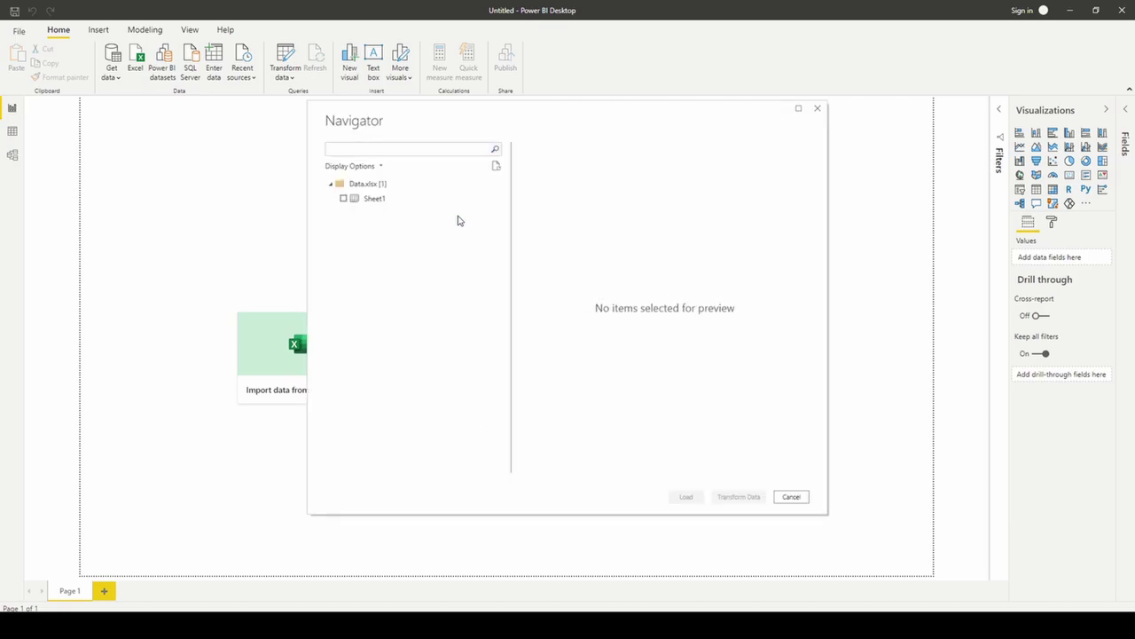
Select Sheet1, check its preview through to the Picture column, and load it into the report.
left_click(343, 198)
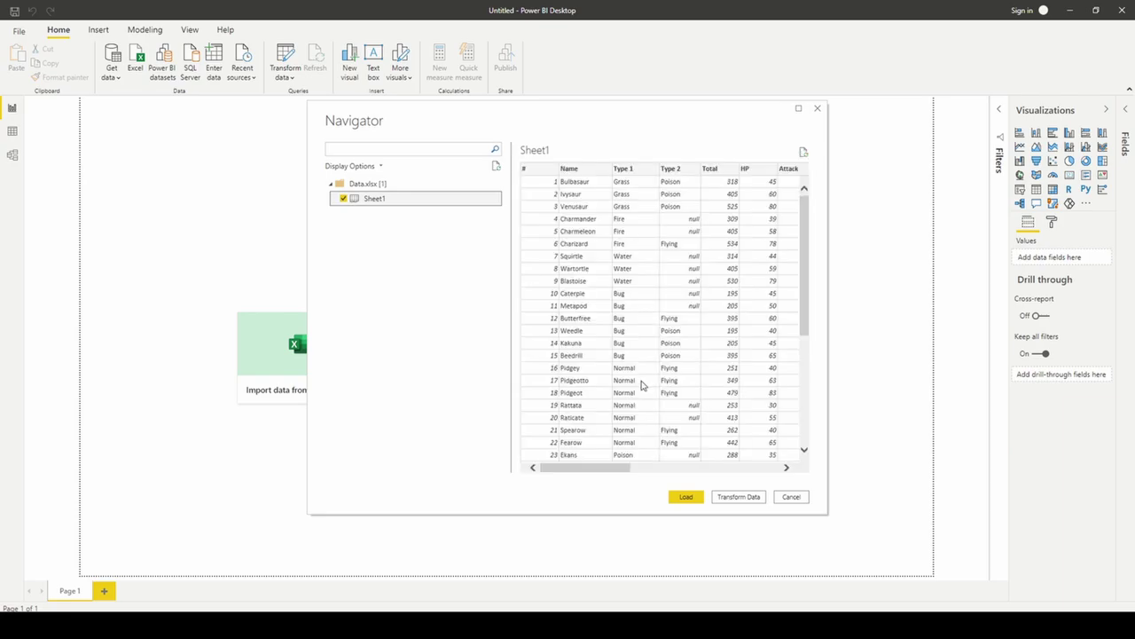
left_click_drag(609, 471, 712, 479)
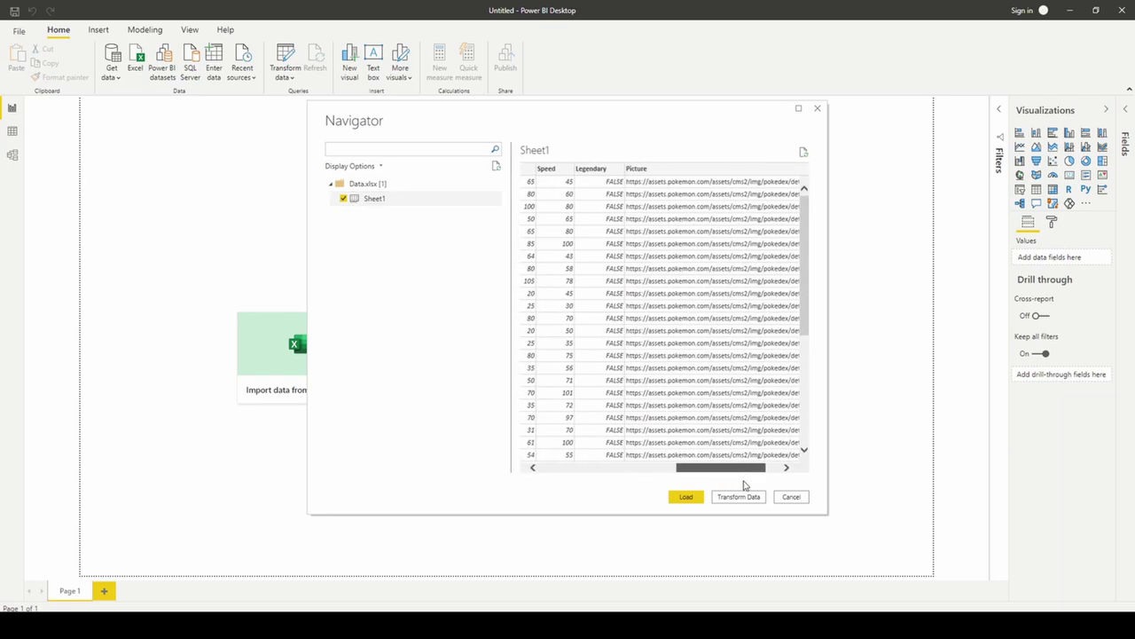
left_click(688, 497)
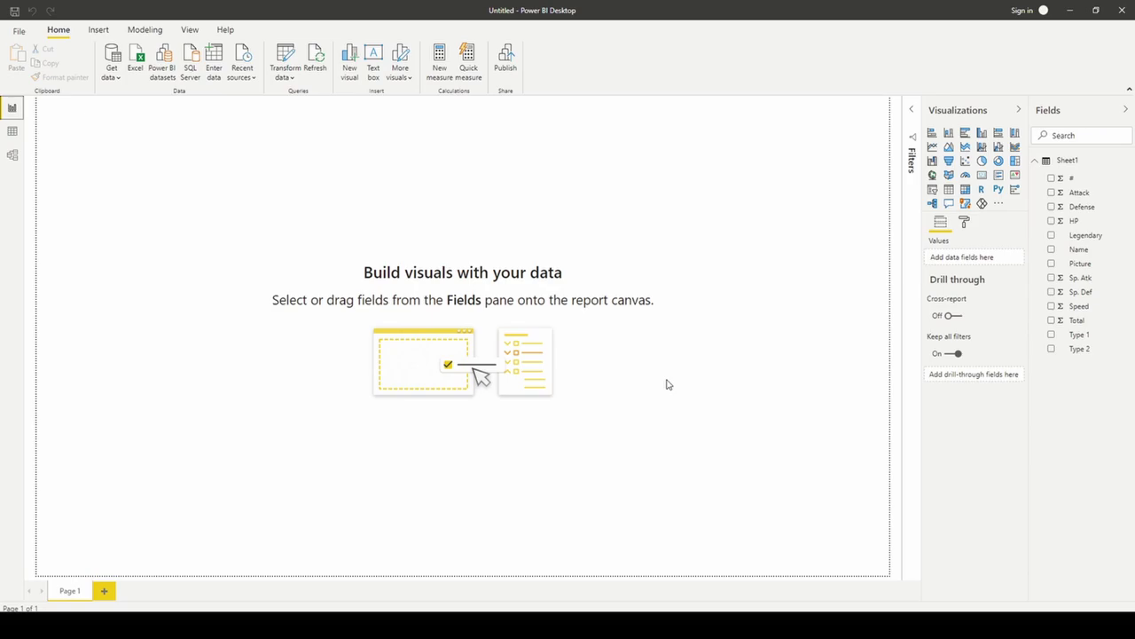
Add a slicer along the page's left edge, stretch it to the full page height and narrow it slightly.
left_click(932, 188)
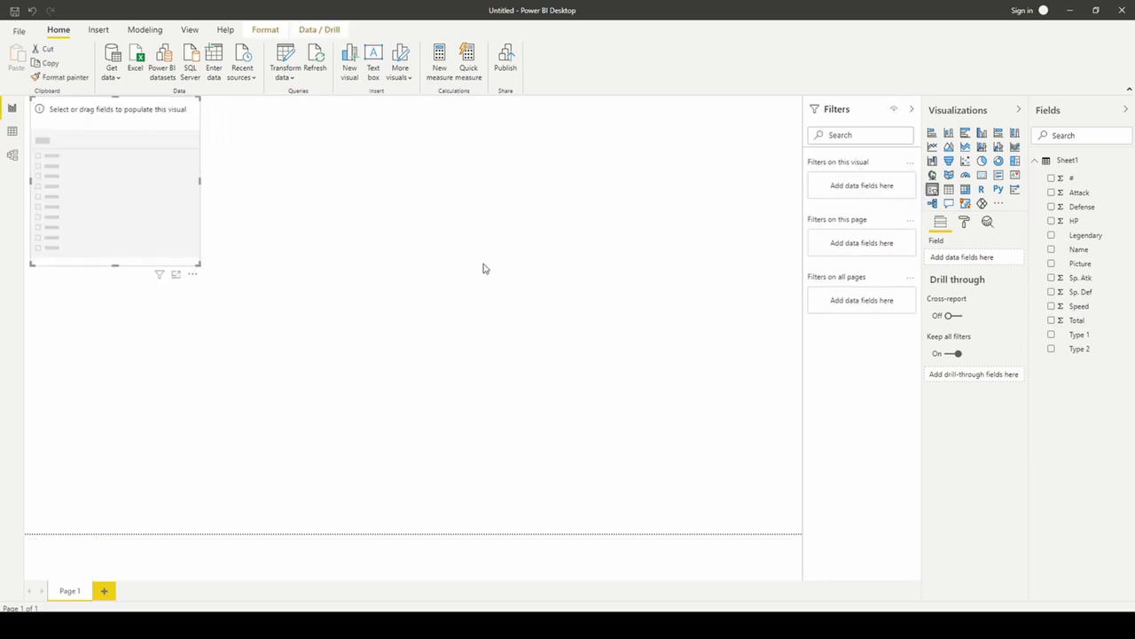
left_click_drag(114, 264, 74, 559)
left_click_drag(112, 104, 106, 104)
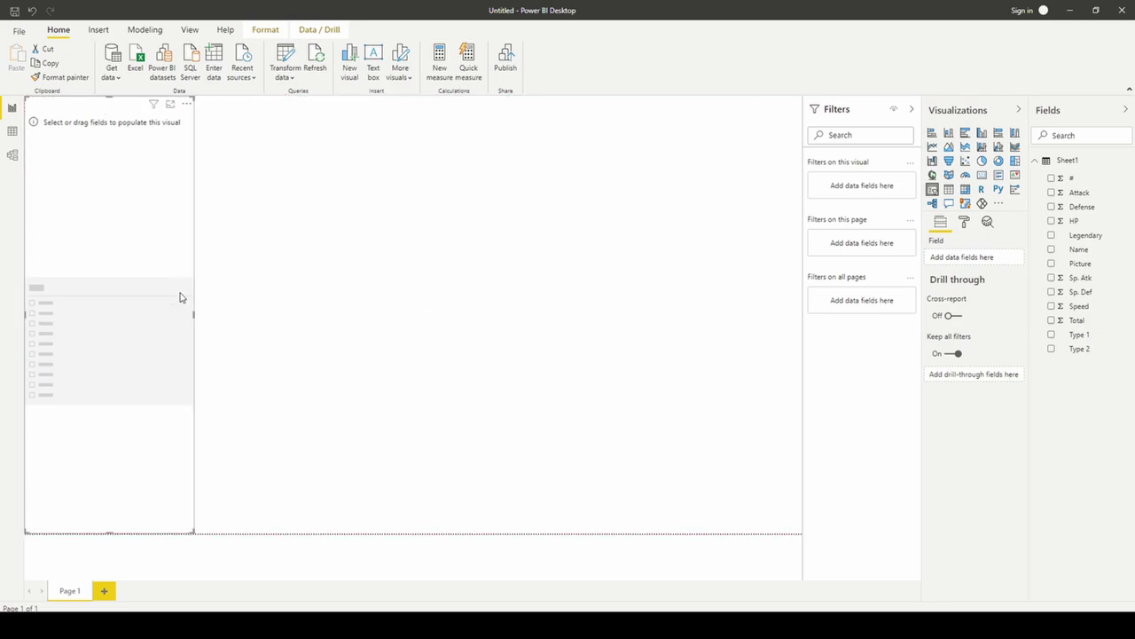
left_click_drag(193, 318, 178, 316)
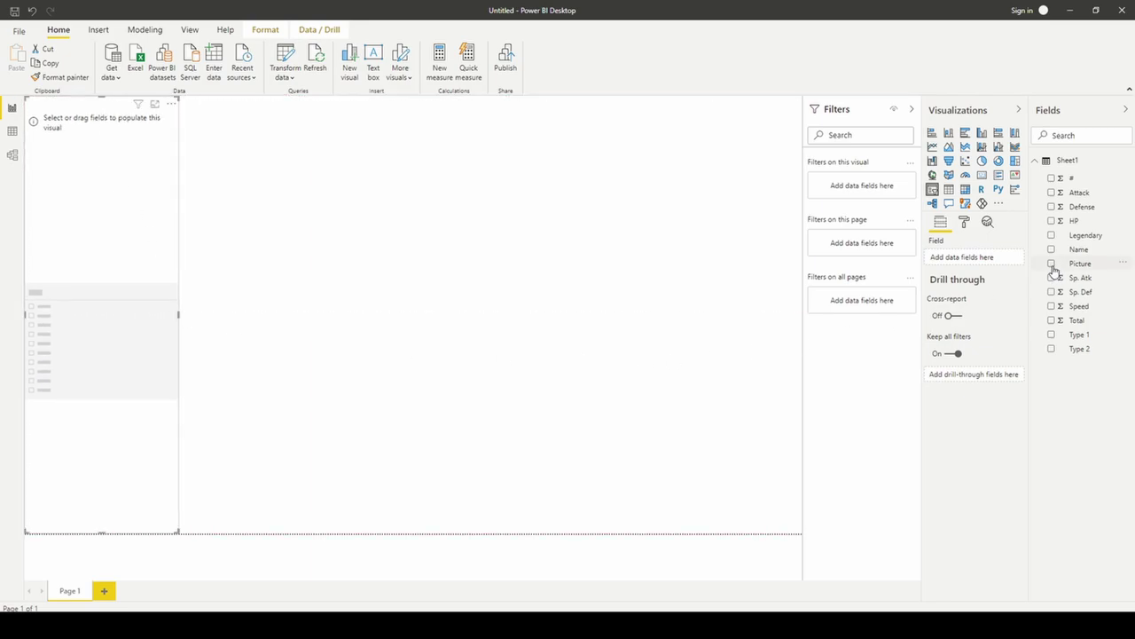
Add the Name field to the slicer and examine its selection behaviour using Charmeleon and the selection controls.
left_click_drag(1079, 249, 988, 258)
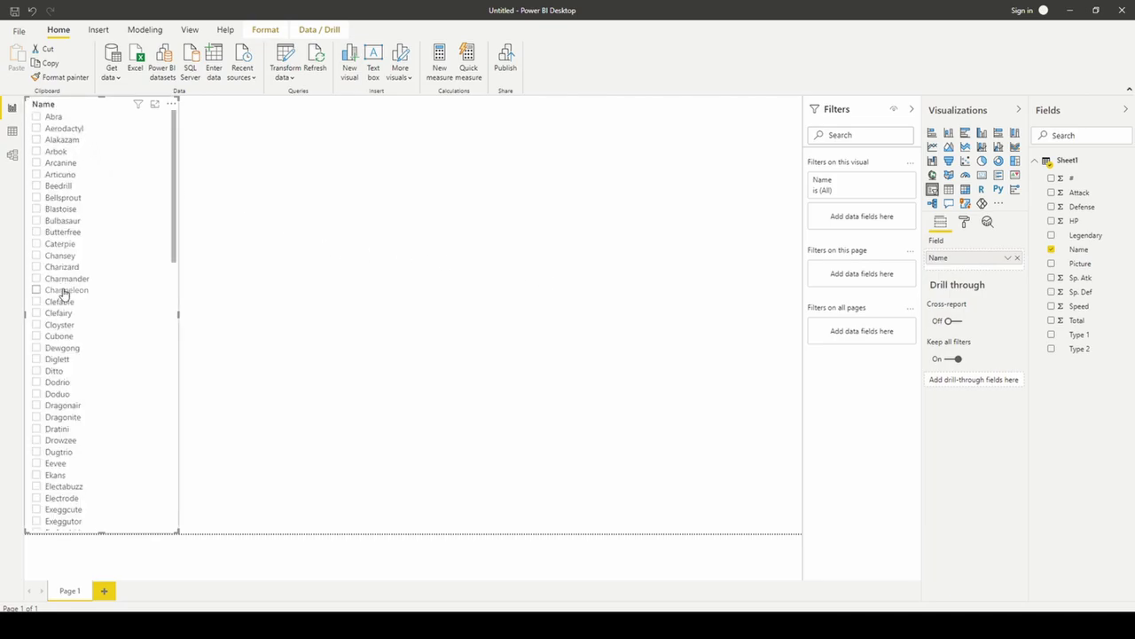
left_click(36, 291)
left_click(37, 292)
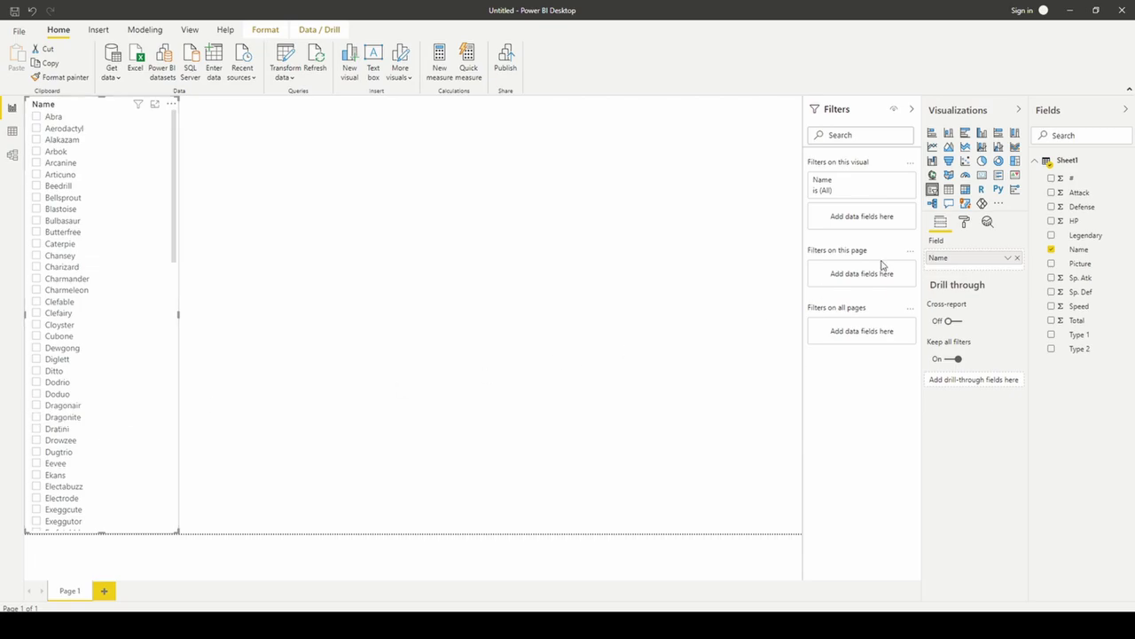
left_click(965, 223)
left_click(944, 289)
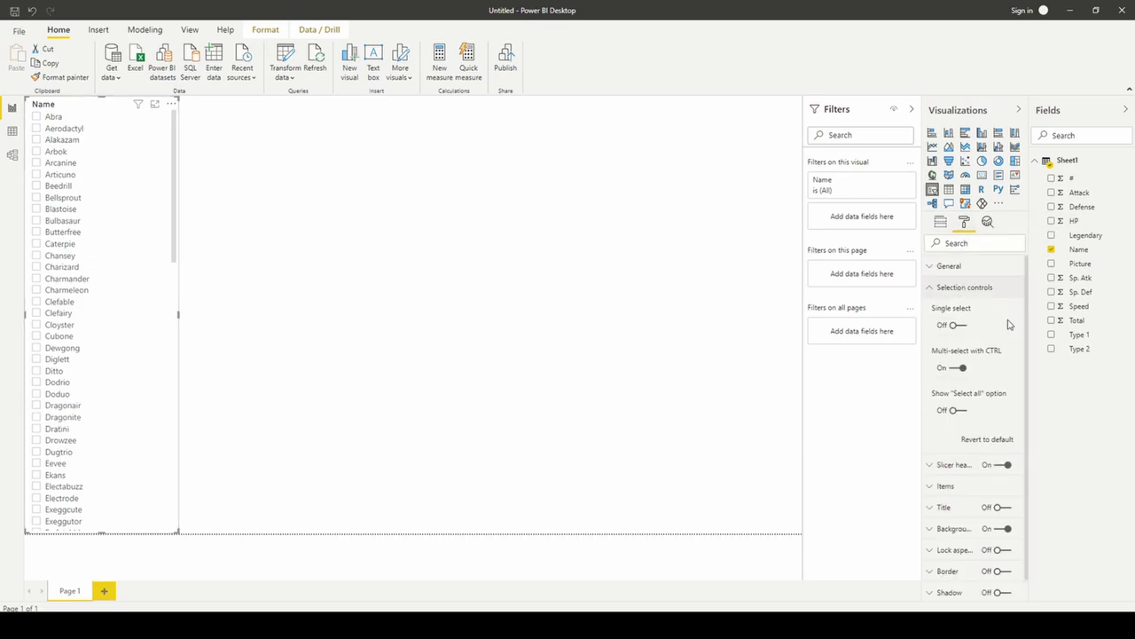
left_click(942, 287)
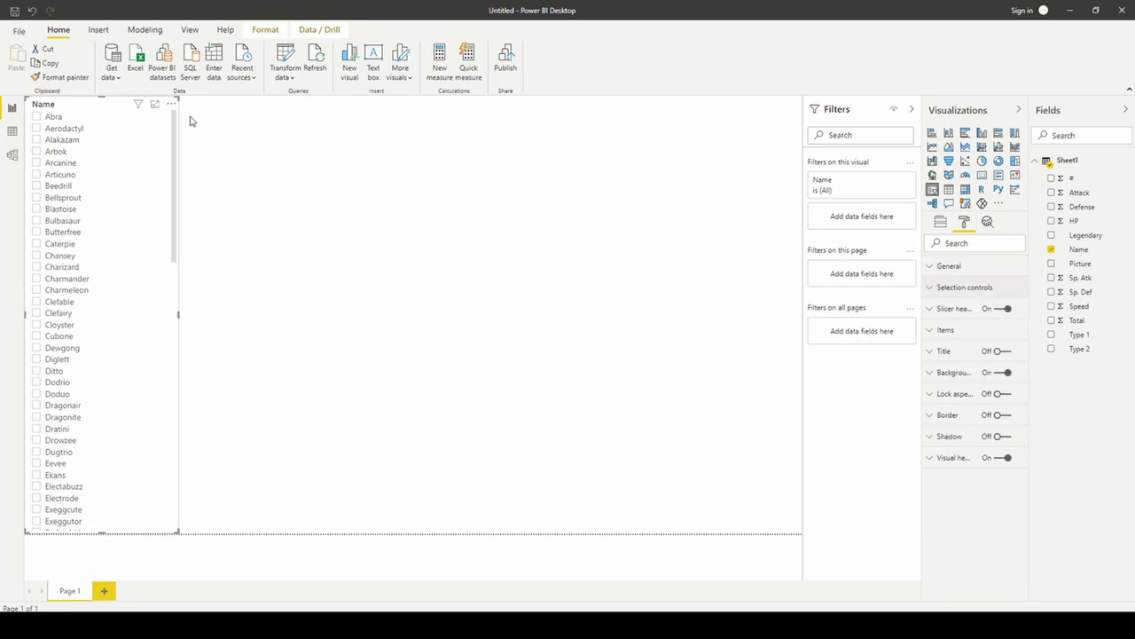
Select Aerodactyl in the slicer and remove the Name field from it.
left_click(142, 130)
left_click(941, 226)
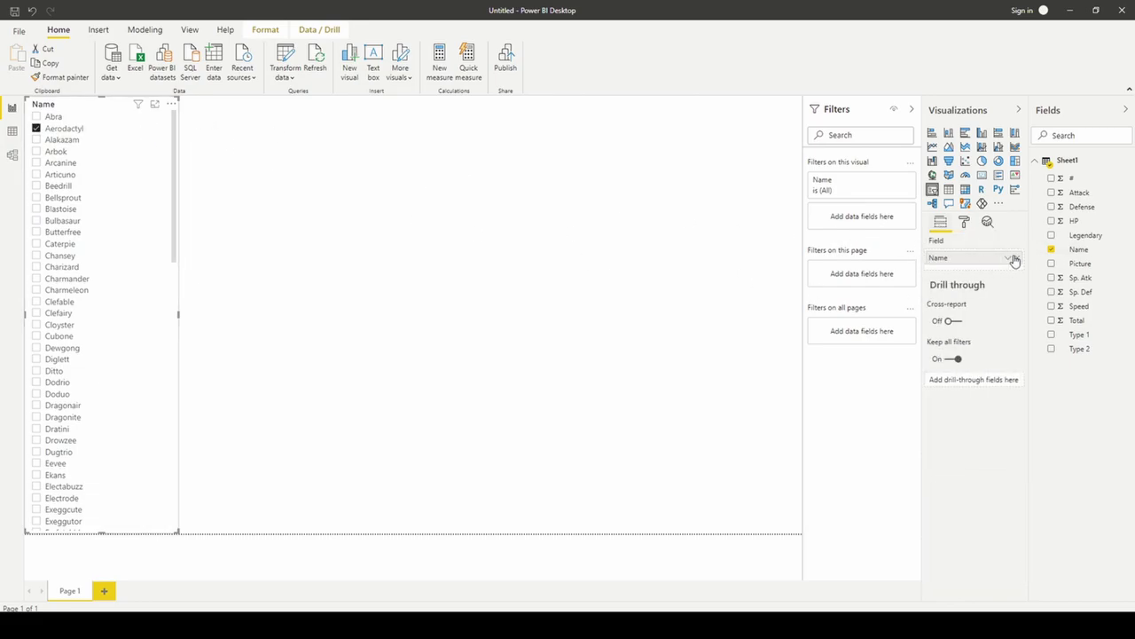
left_click(1018, 258)
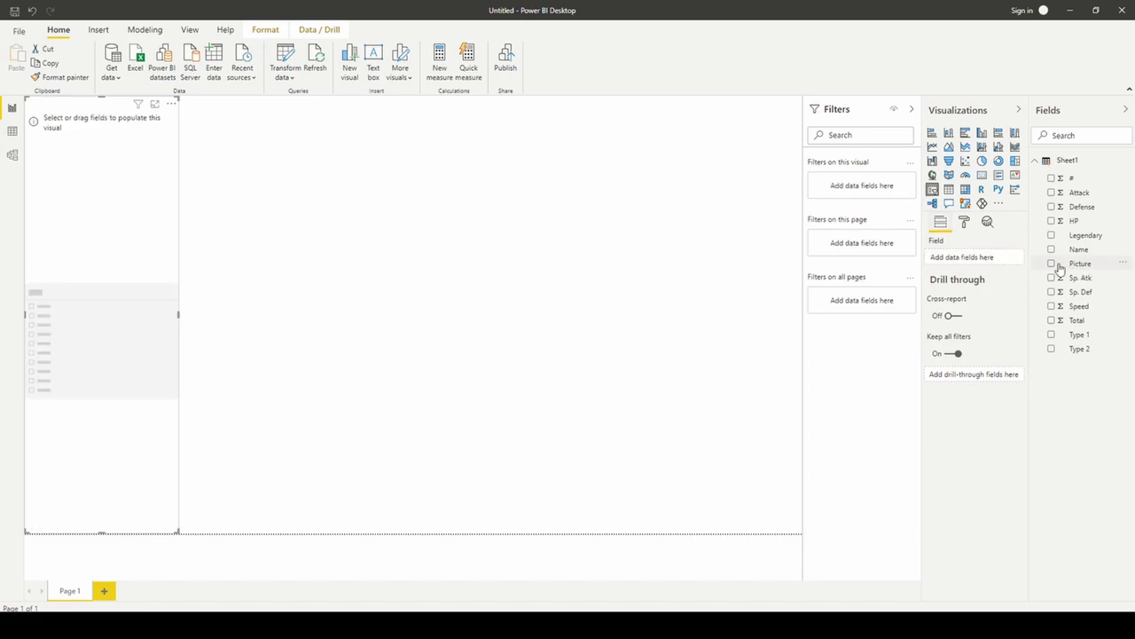
Add the Picture field to the slicer and set that column's data category to Image URL.
left_click_drag(1061, 271, 998, 263)
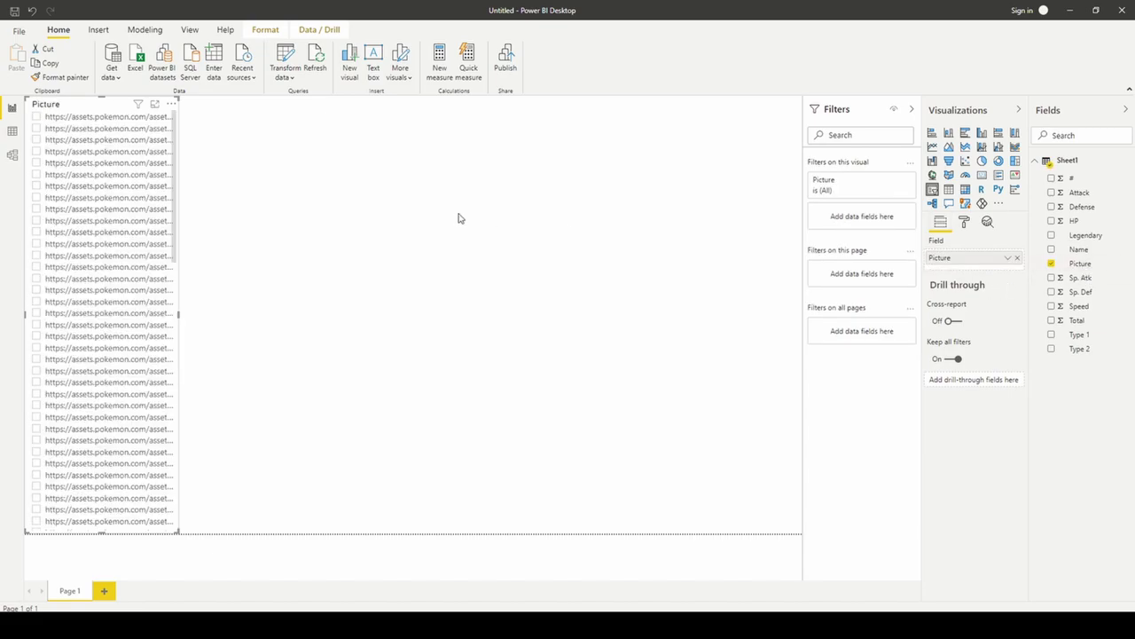
left_click(1081, 265)
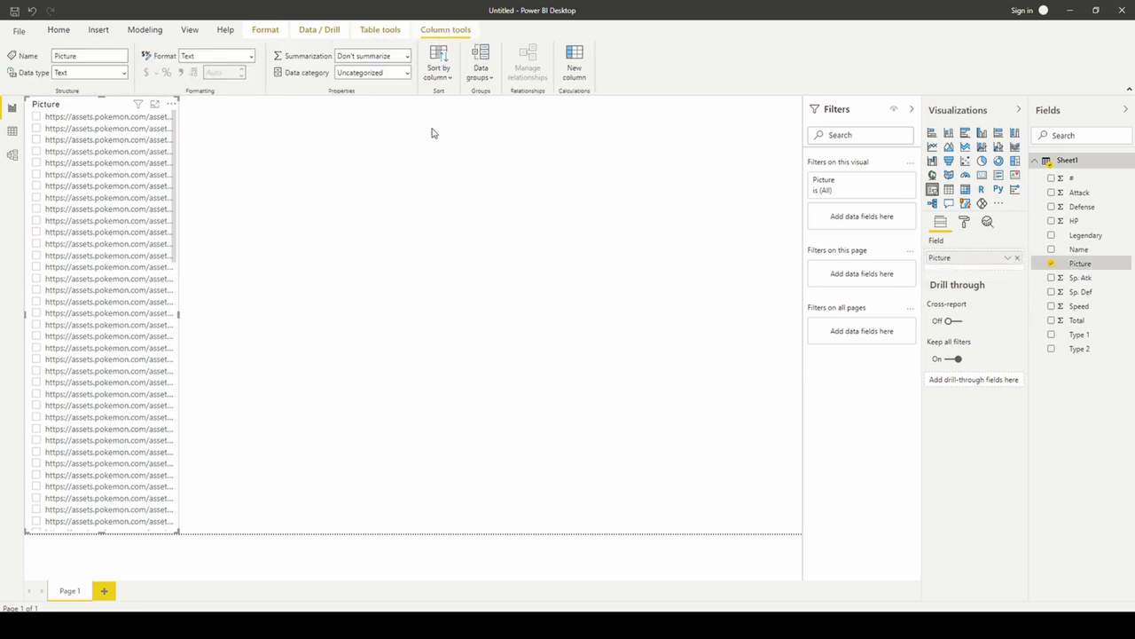
left_click(408, 76)
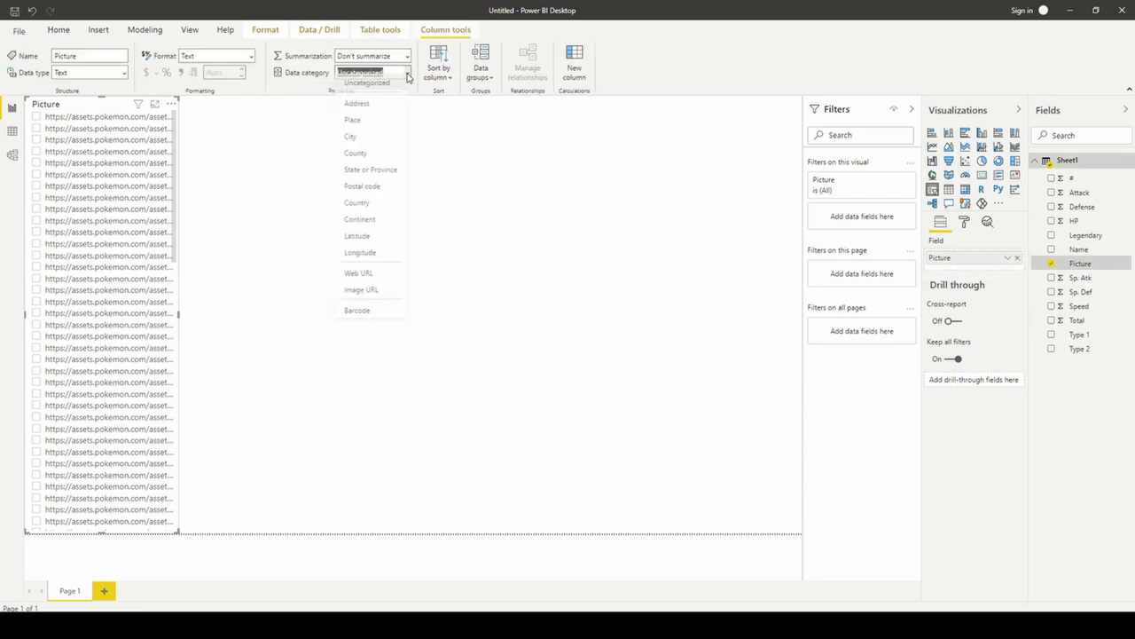
left_click(373, 300)
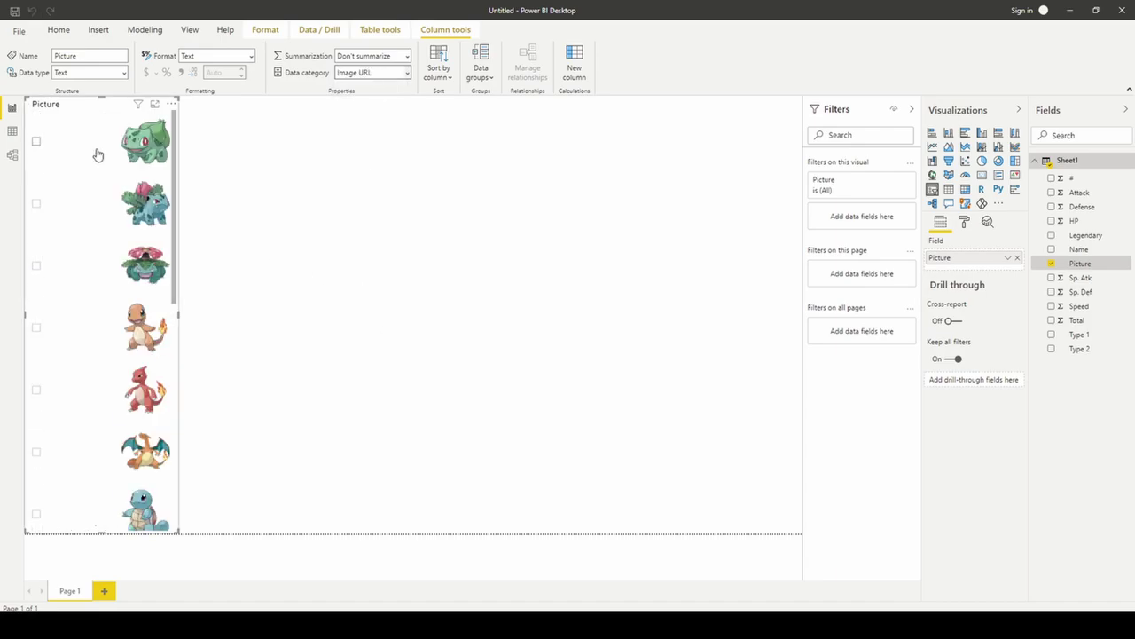
Narrow the picture slicer to fit its images and turn off the slicer header.
left_click_drag(178, 314, 118, 319)
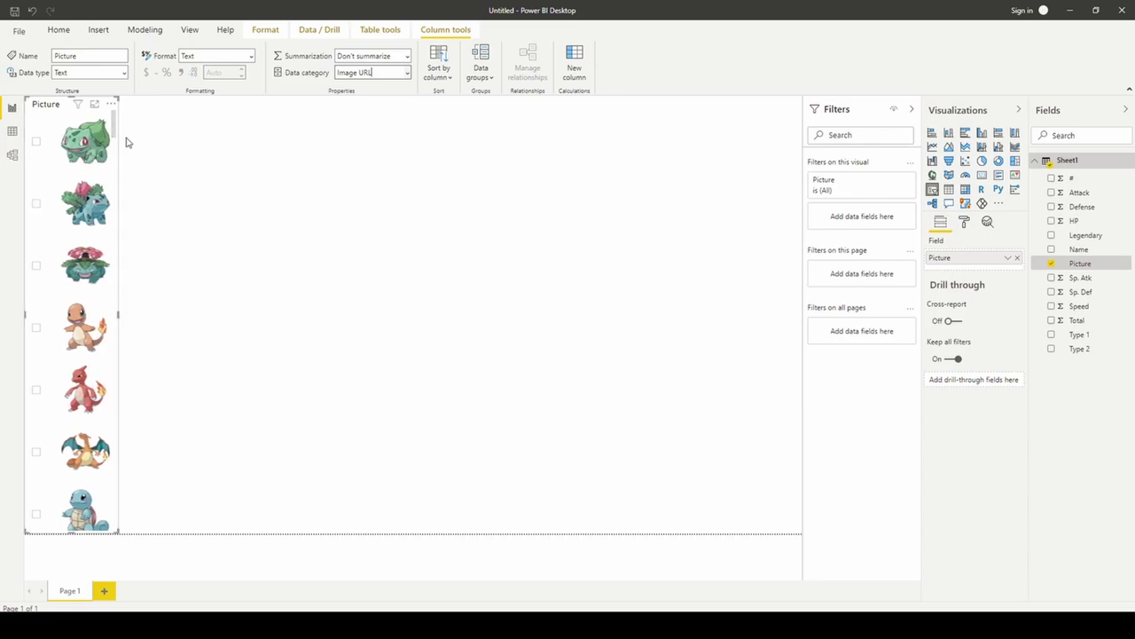
left_click(965, 222)
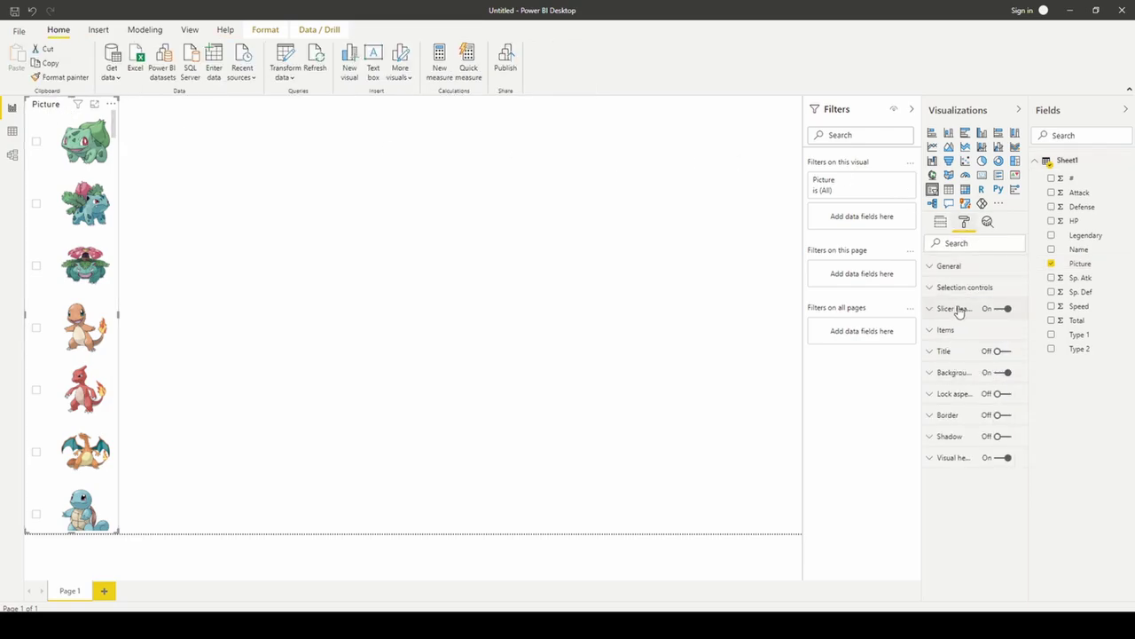
left_click(1003, 308)
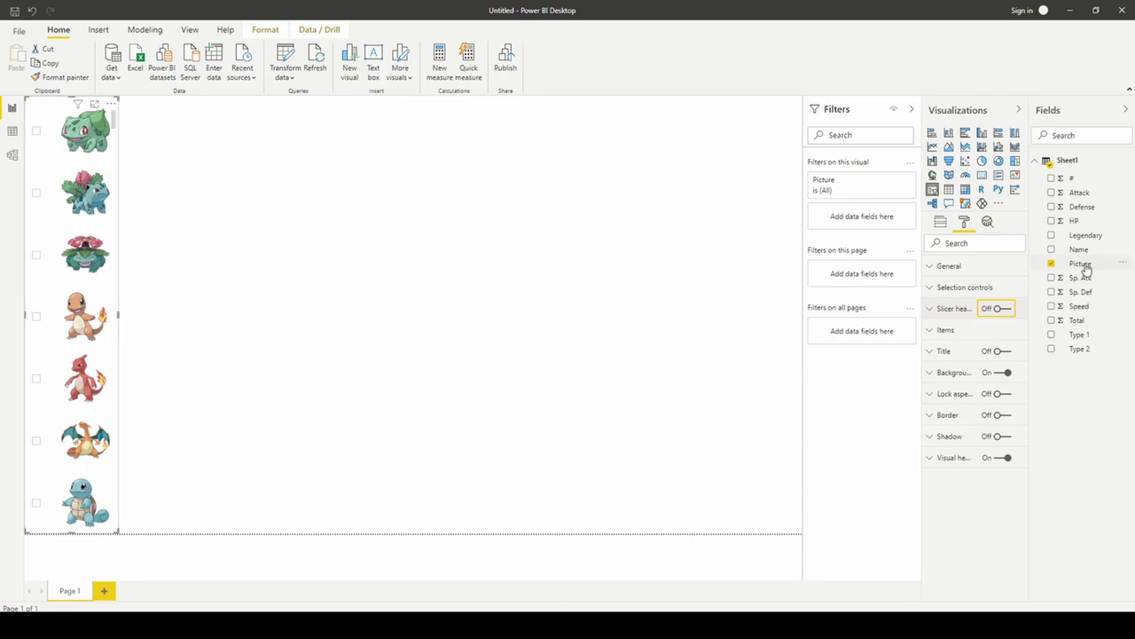
Sort the Picture column by the # column.
left_click(1084, 266)
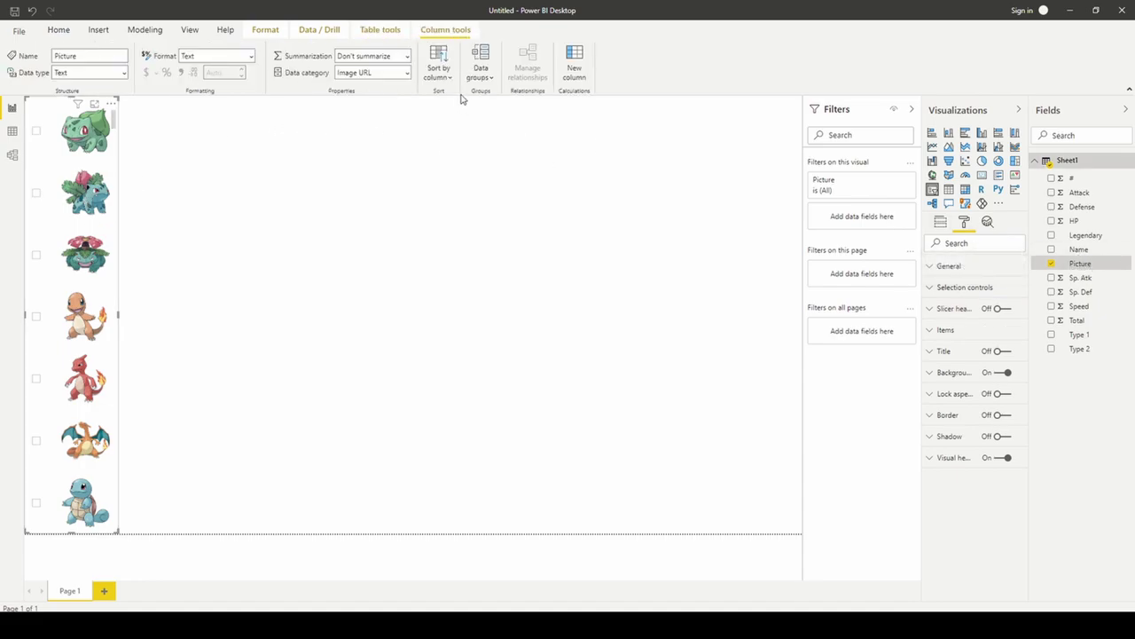
left_click(438, 73)
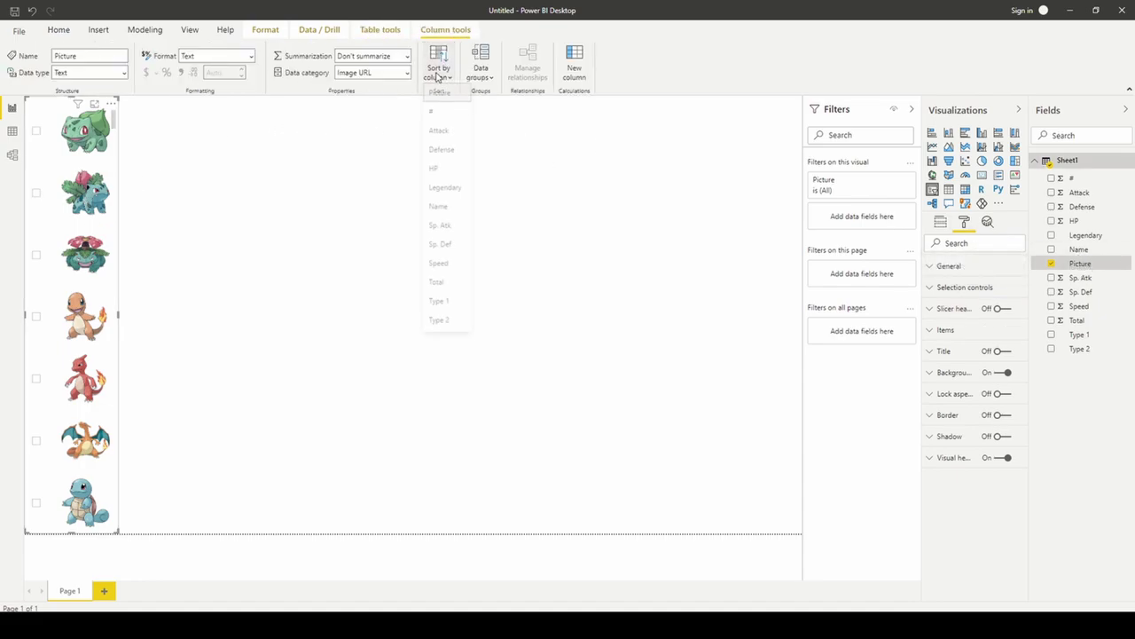
left_click(434, 117)
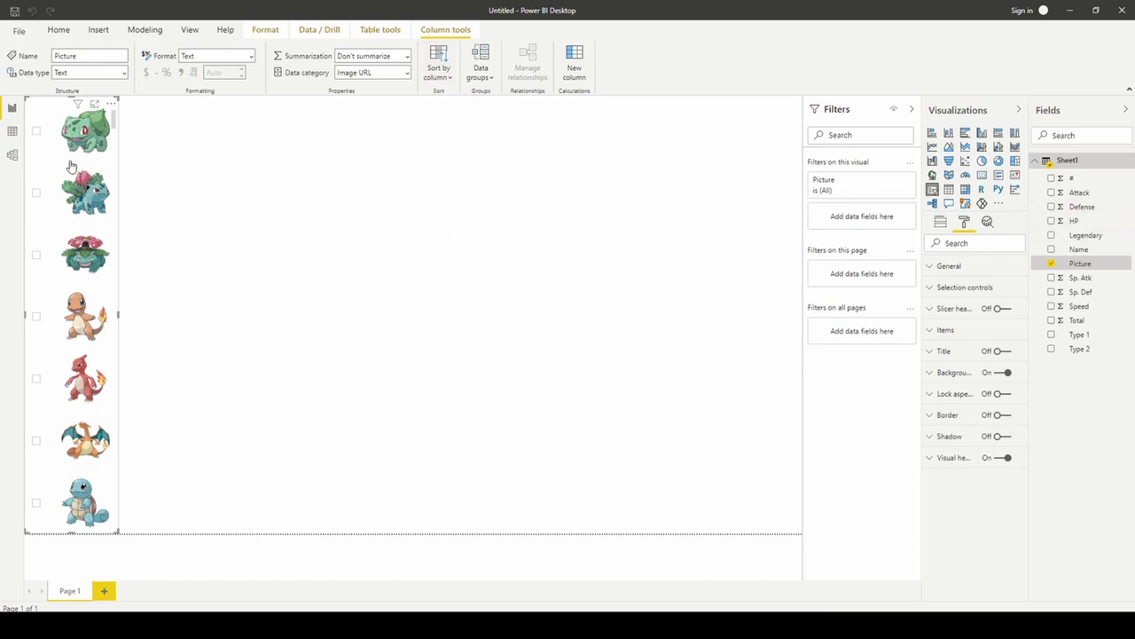
Sort the Sheet1 data table in ascending order by the # column.
left_click(11, 130)
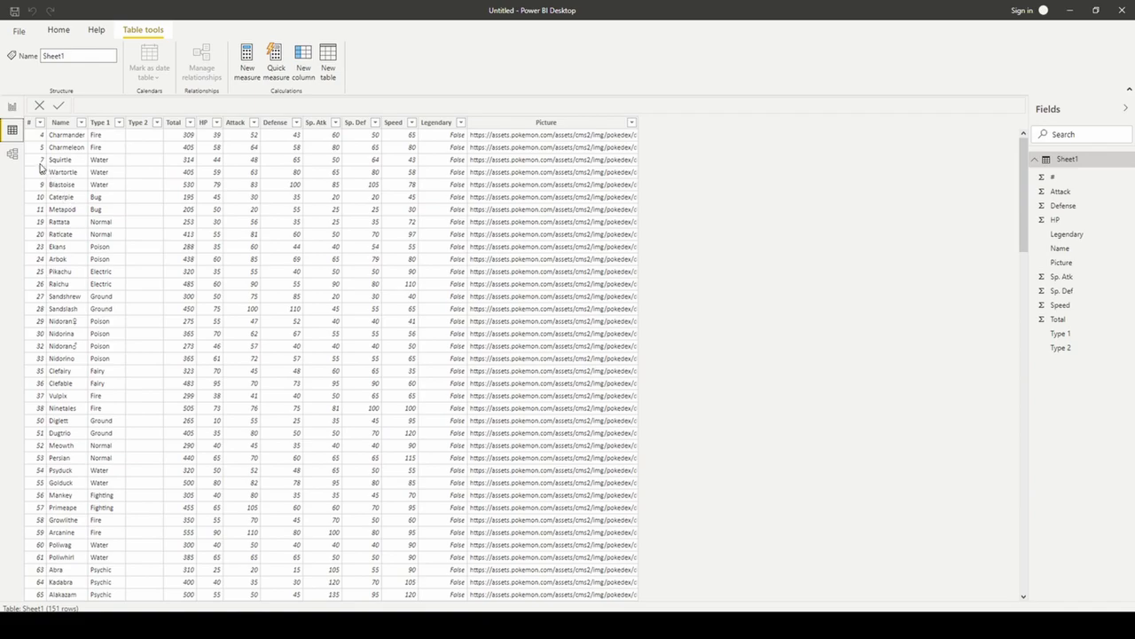
left_click(30, 124)
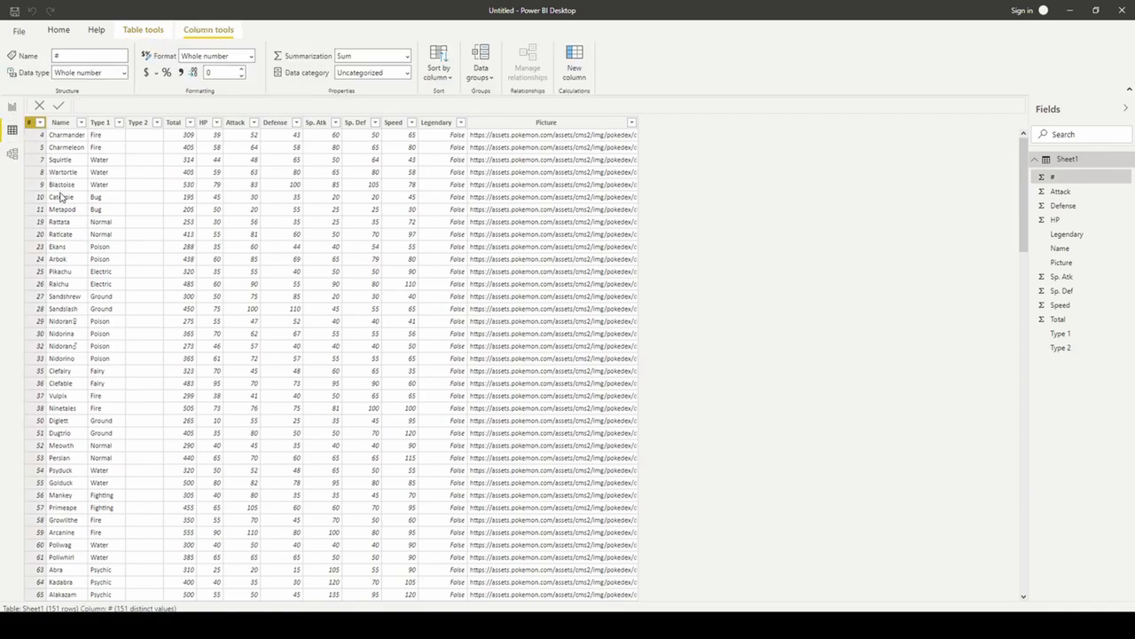
left_click(40, 123)
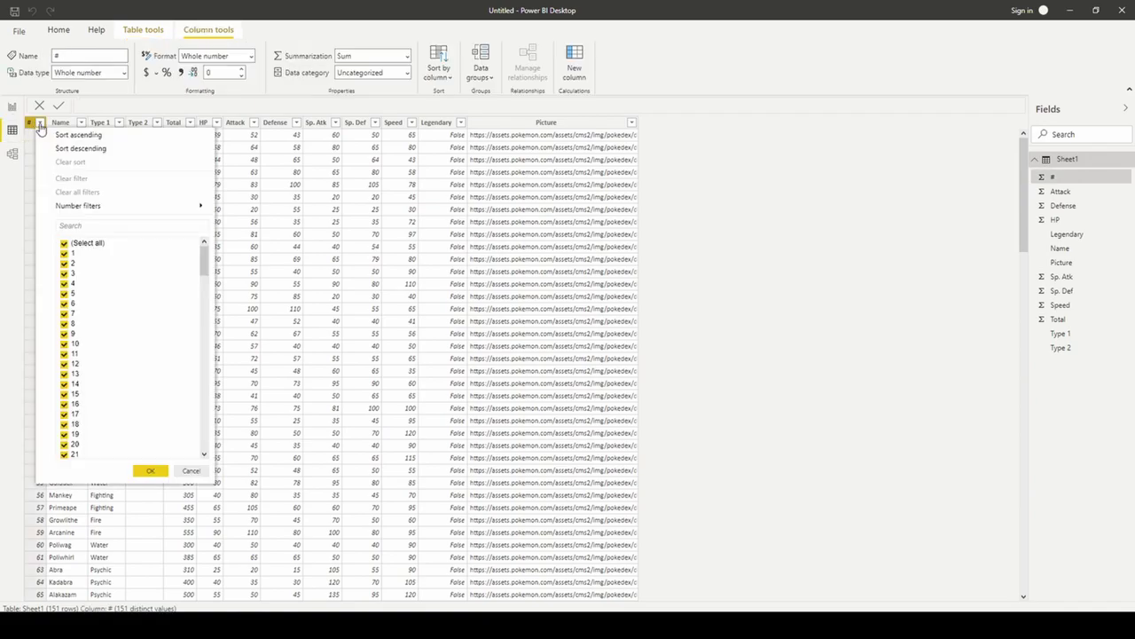
left_click(93, 136)
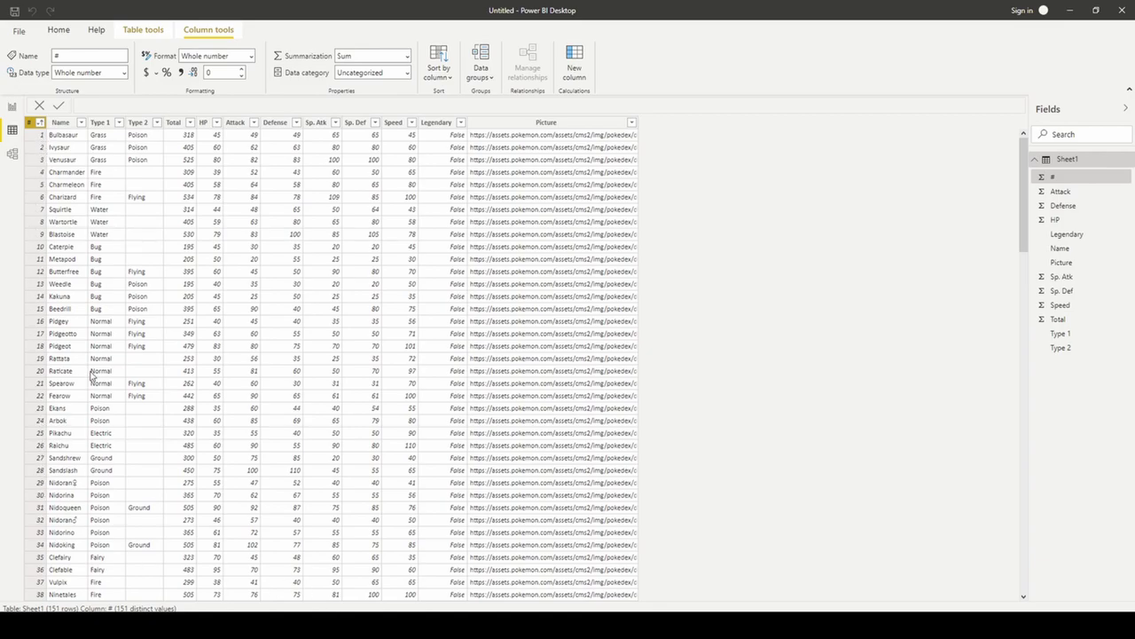
Look through the whole picture slicer in the report to check the images and their order.
left_click(12, 106)
scroll(77, 264, "down", 3)
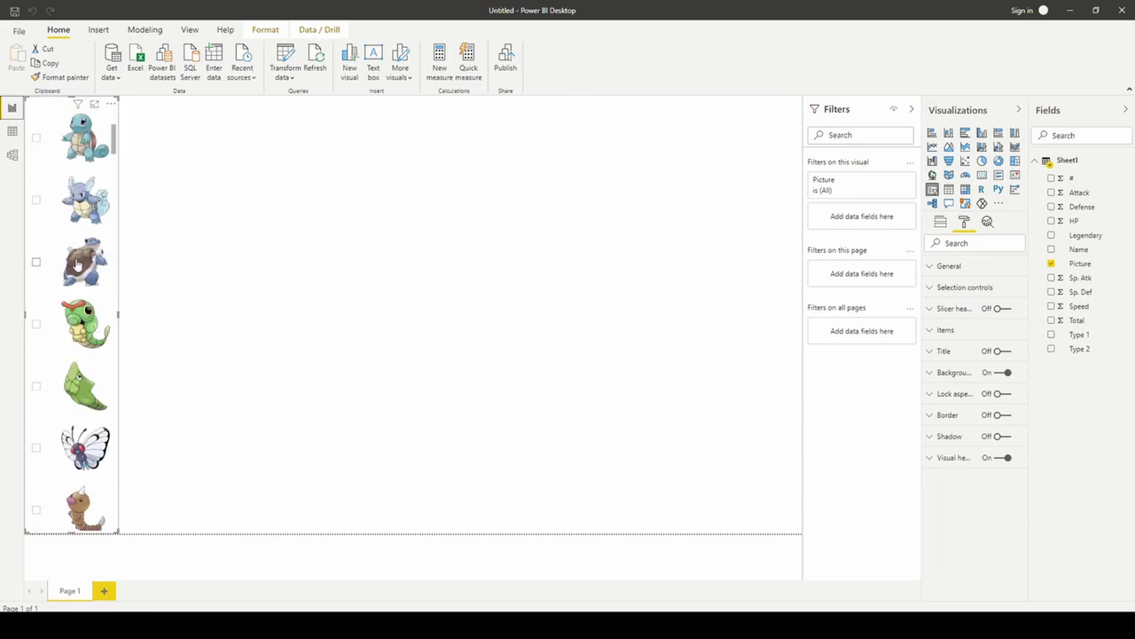
scroll(77, 264, "down", 3)
scroll(96, 390, "down", 6)
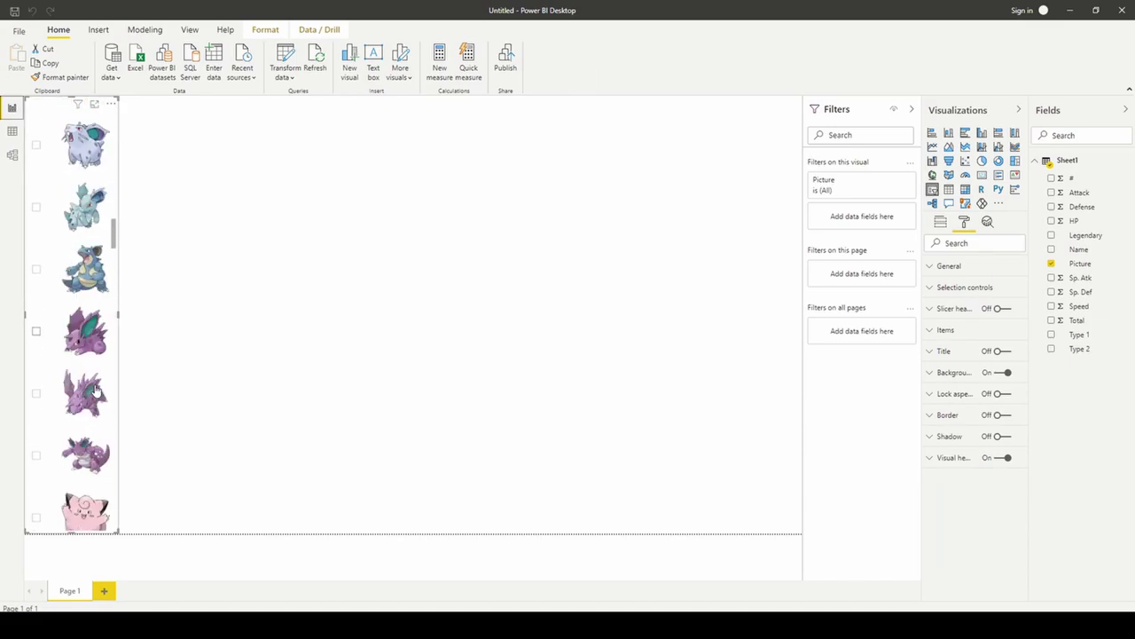
scroll(96, 390, "down", 9)
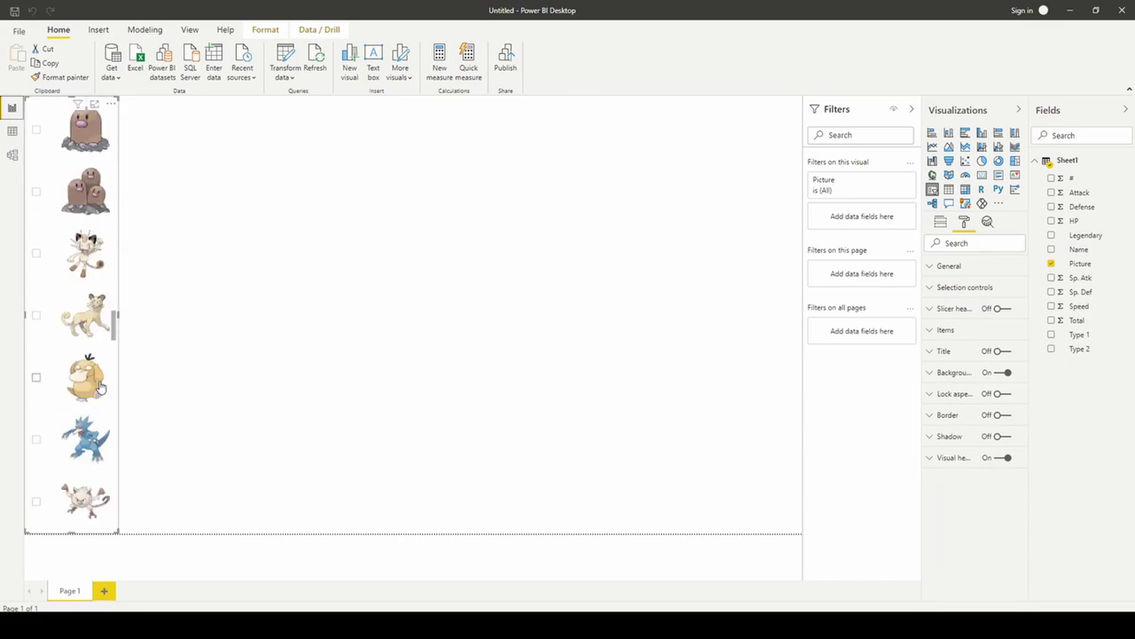
scroll(100, 388, "down", 9)
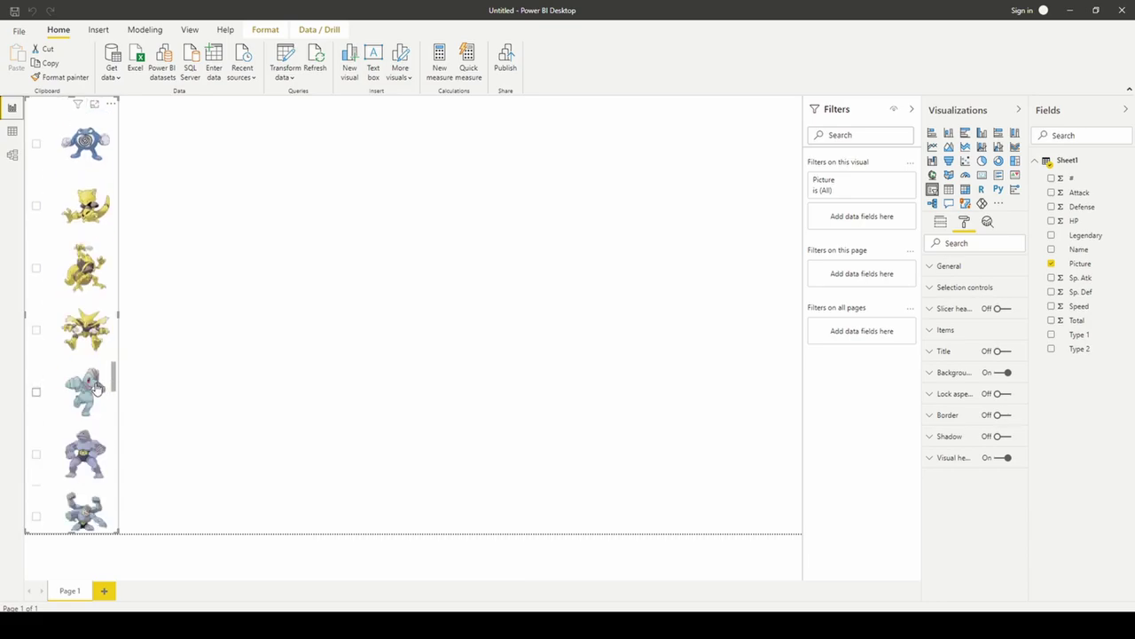
scroll(96, 388, "down", 10)
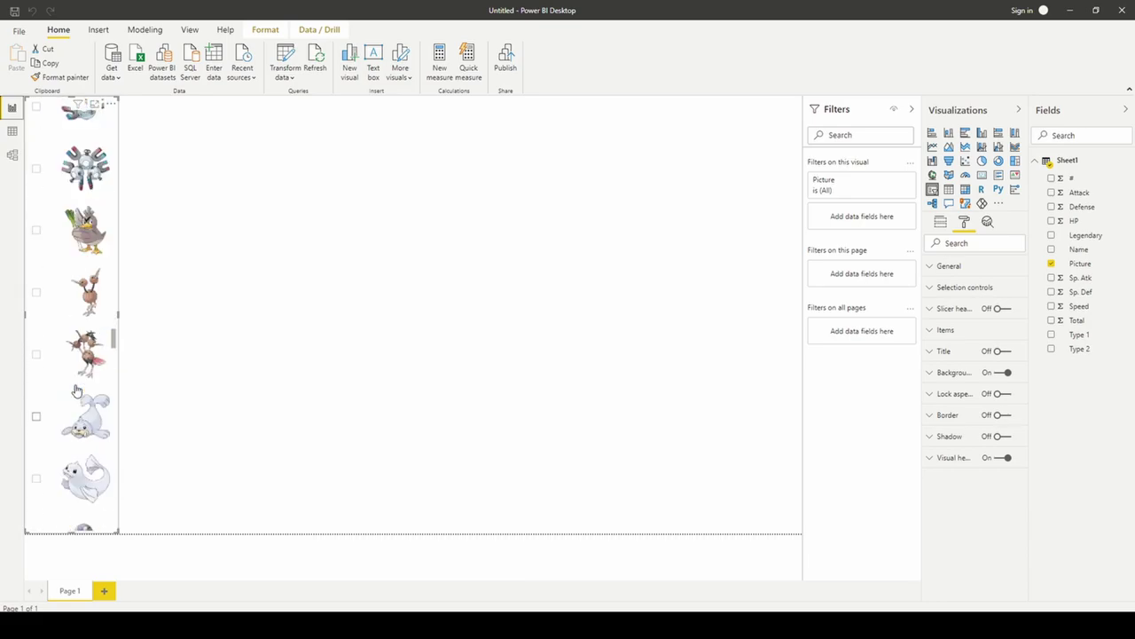
scroll(76, 391, "down", 10)
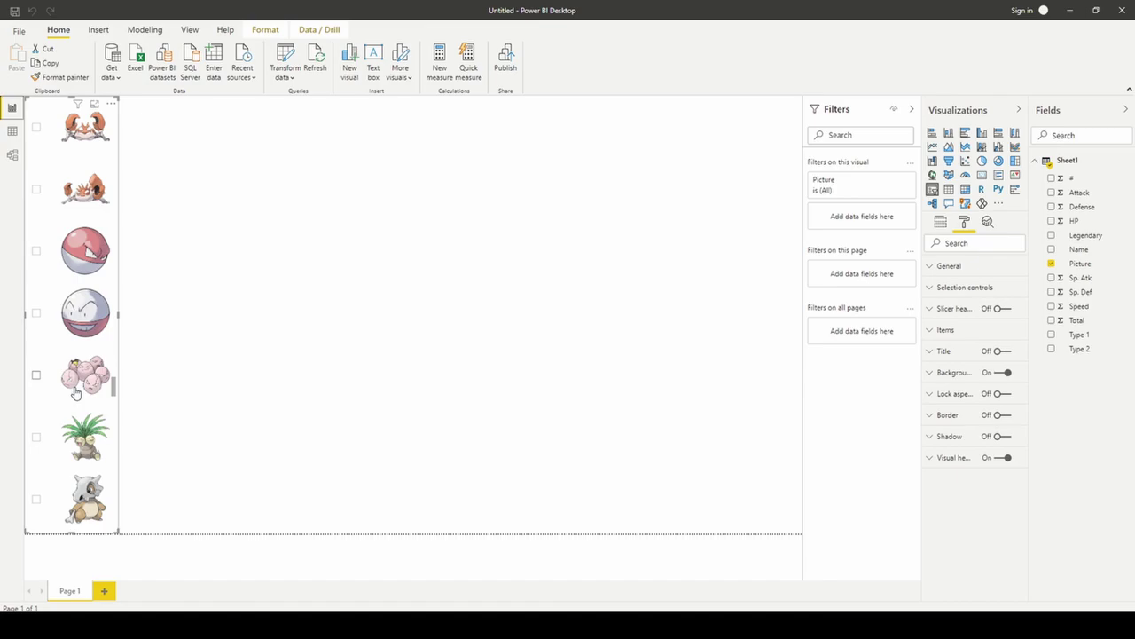
scroll(77, 392, "down", 12)
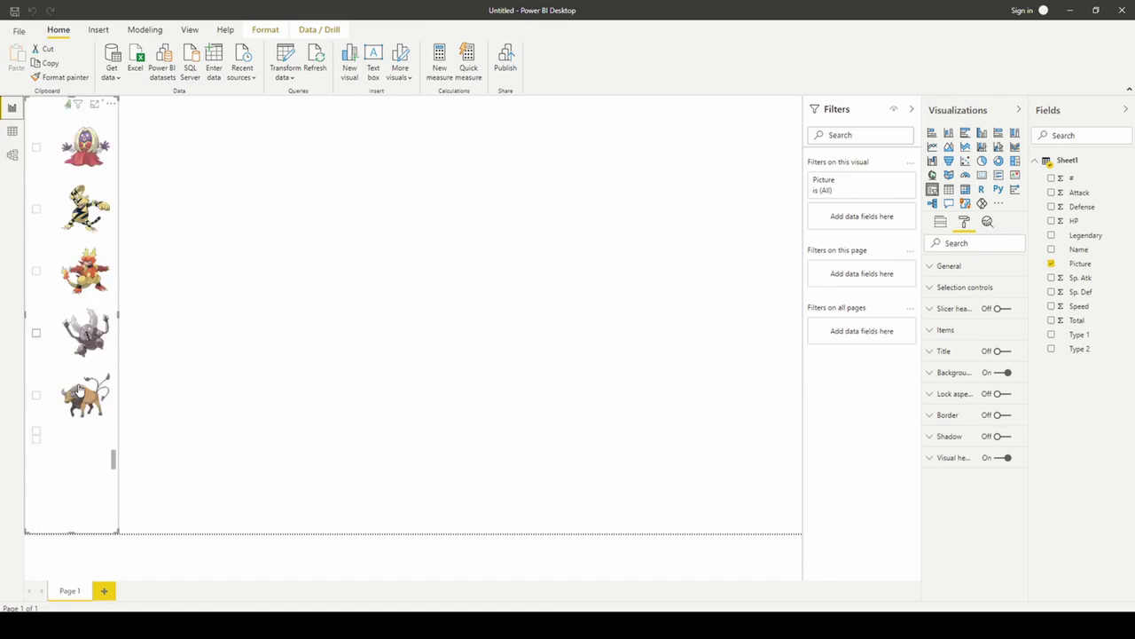
scroll(78, 391, "down", 12)
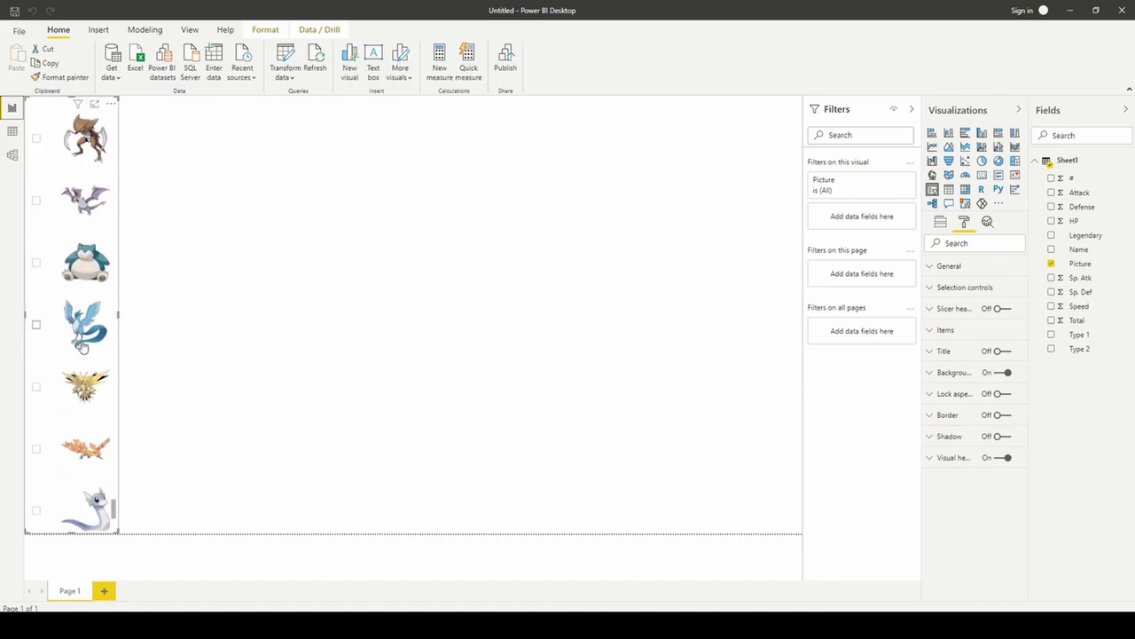
scroll(81, 346, "down", 4)
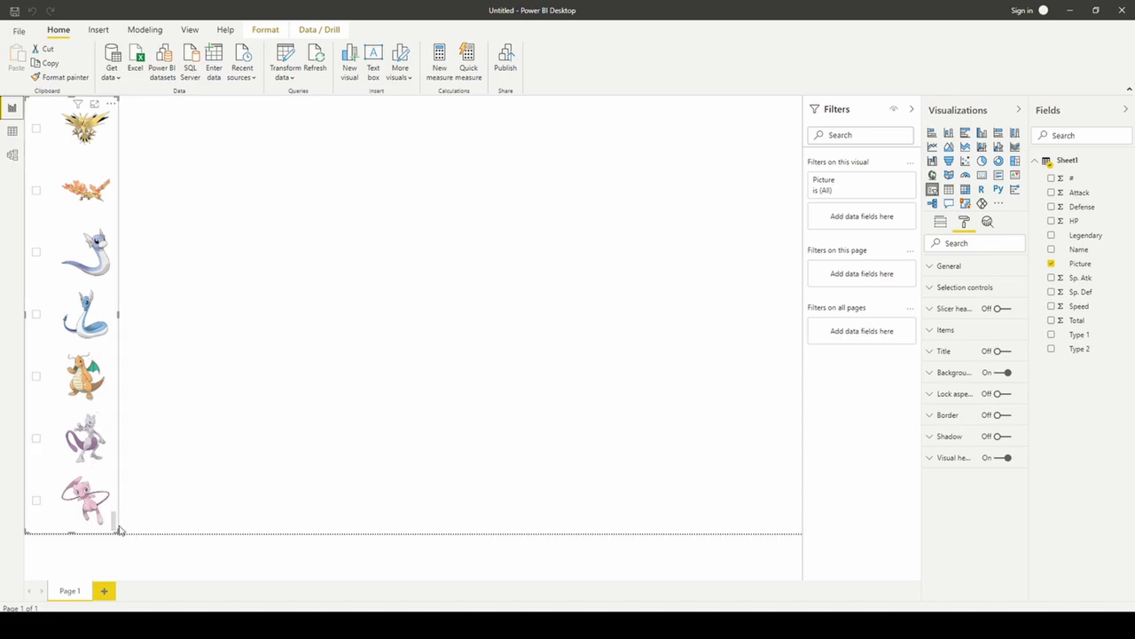
left_click_drag(114, 519, 125, 118)
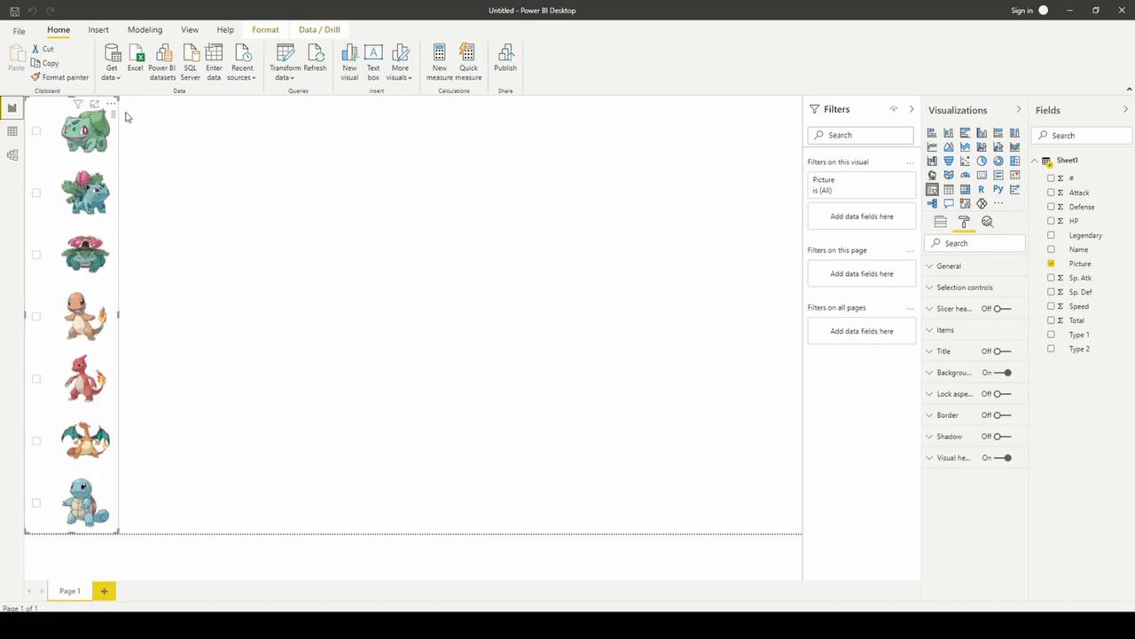
Clear the Bulbasaur selection in the picture slicer, and turn its shadow on and its background off.
left_click(196, 178)
left_click(51, 108)
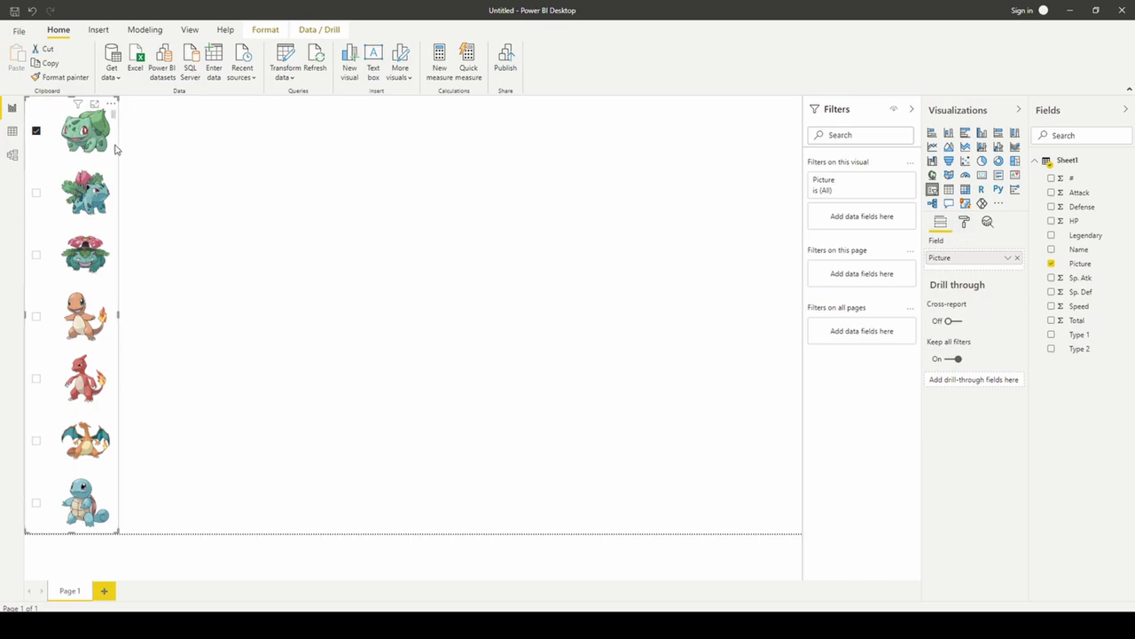
left_click(36, 131)
left_click(967, 223)
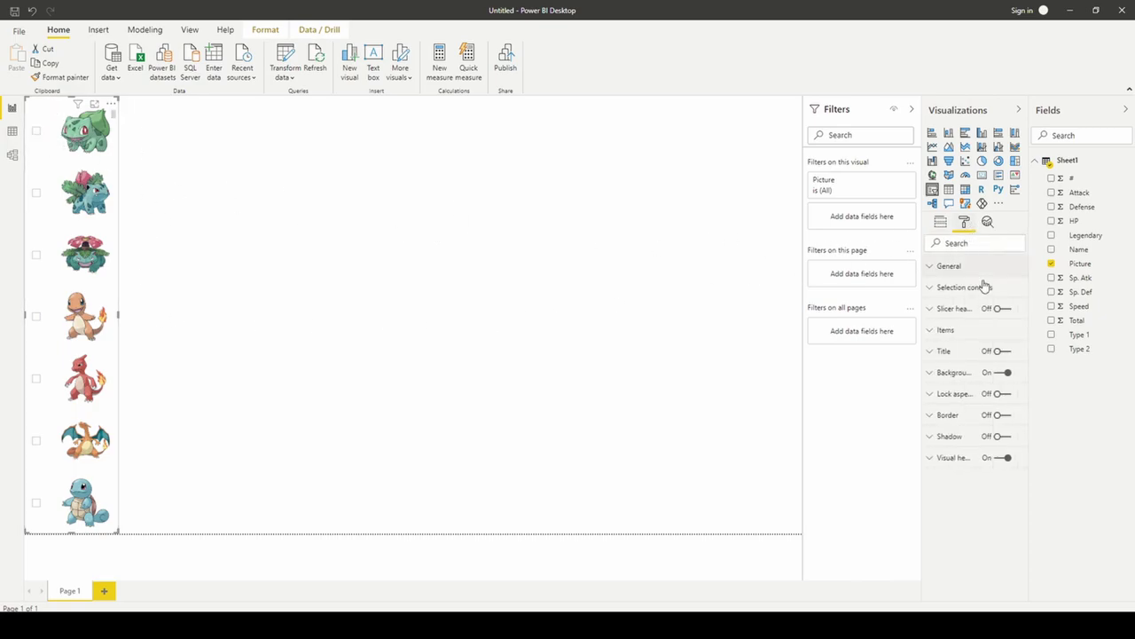
left_click(1000, 437)
left_click(1001, 372)
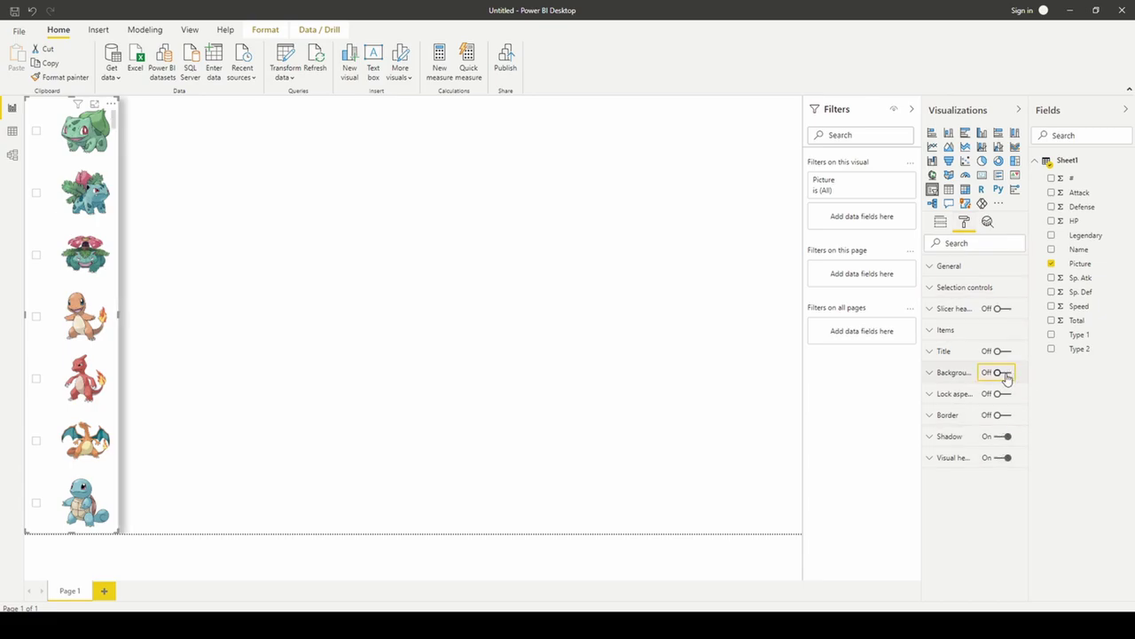
left_click(298, 243)
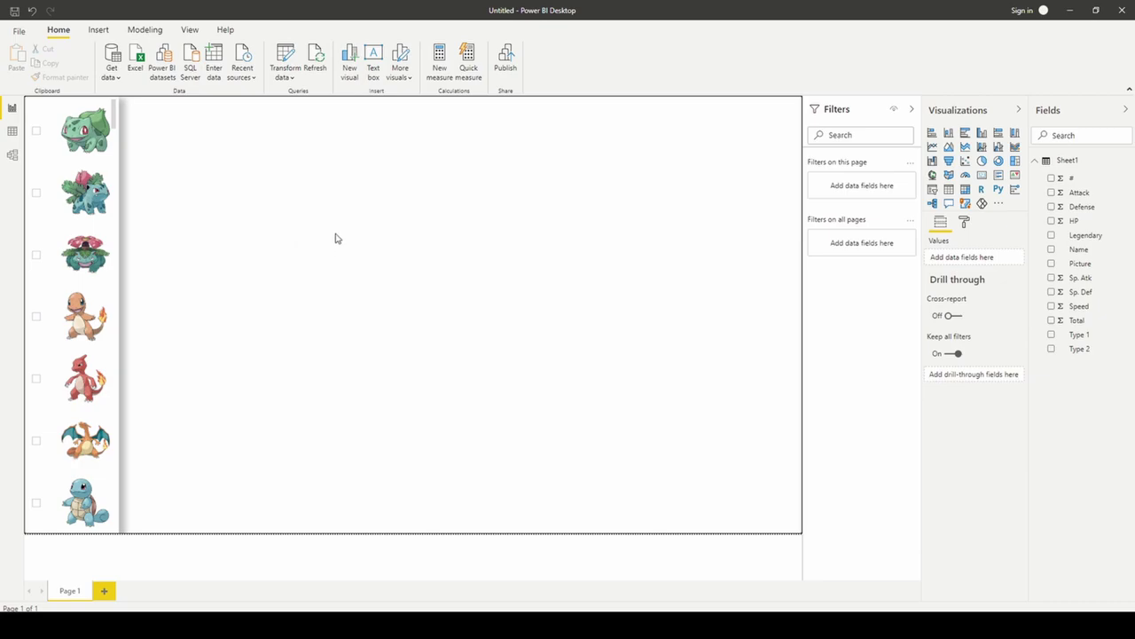
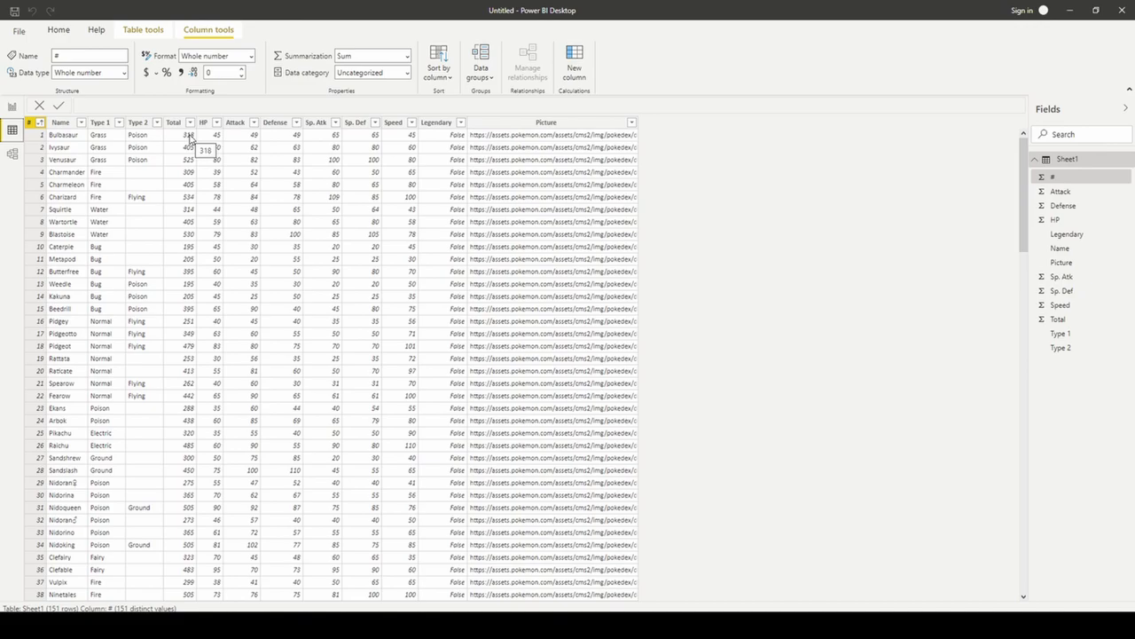
Add a clustered column chart to the report page with Total as its values and Name on its axis.
left_click(13, 107)
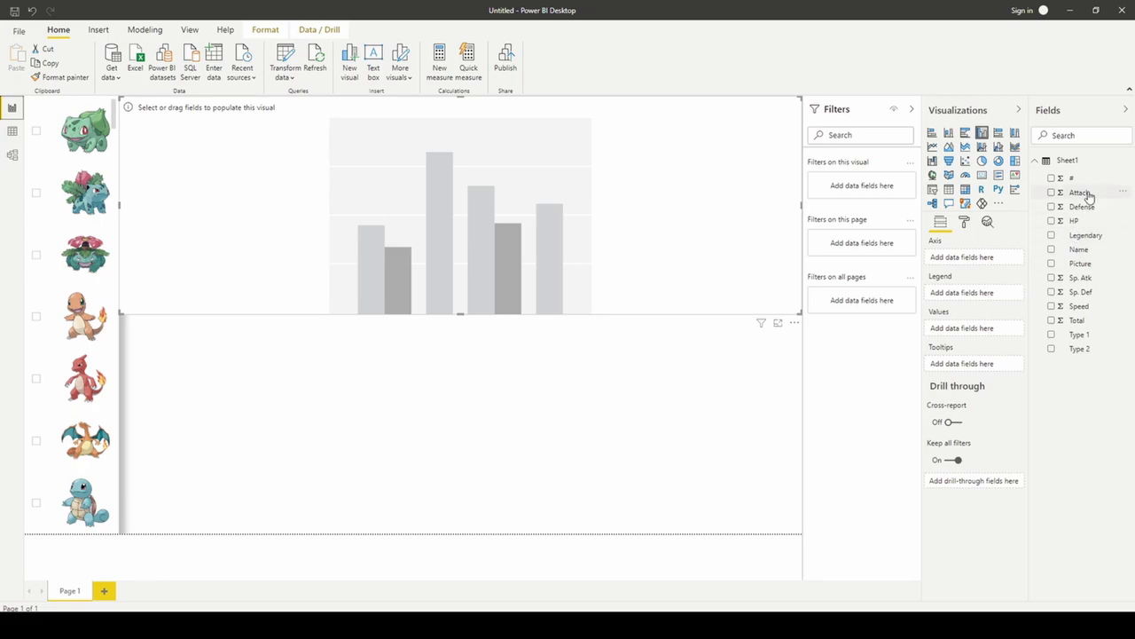
left_click_drag(1084, 325, 974, 330)
left_click(1011, 333)
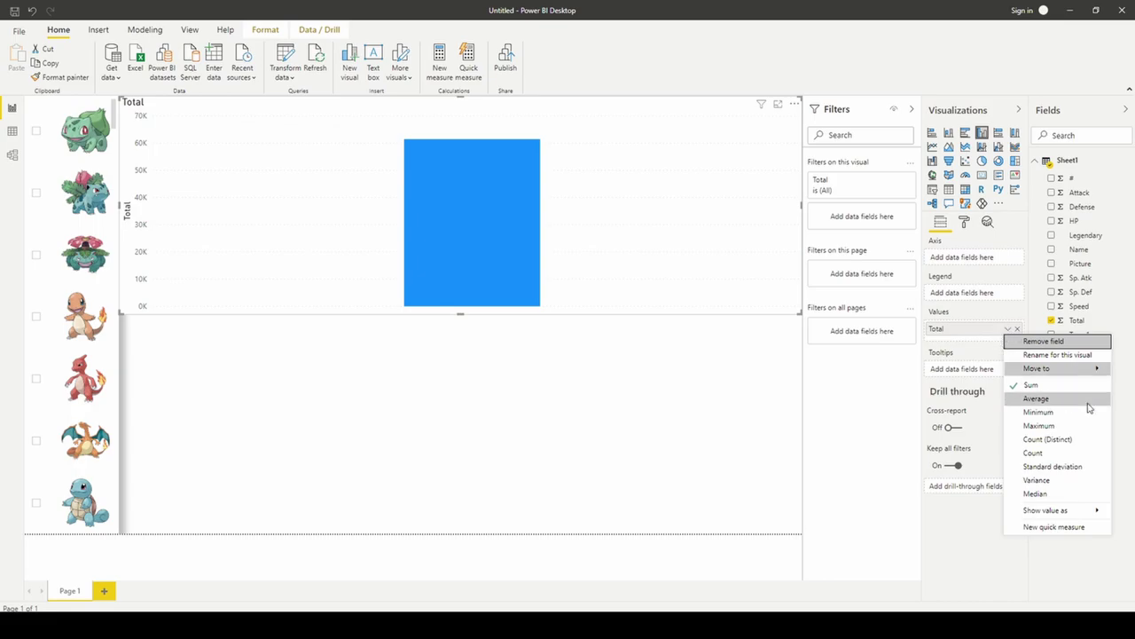
mouse_move(1055, 510)
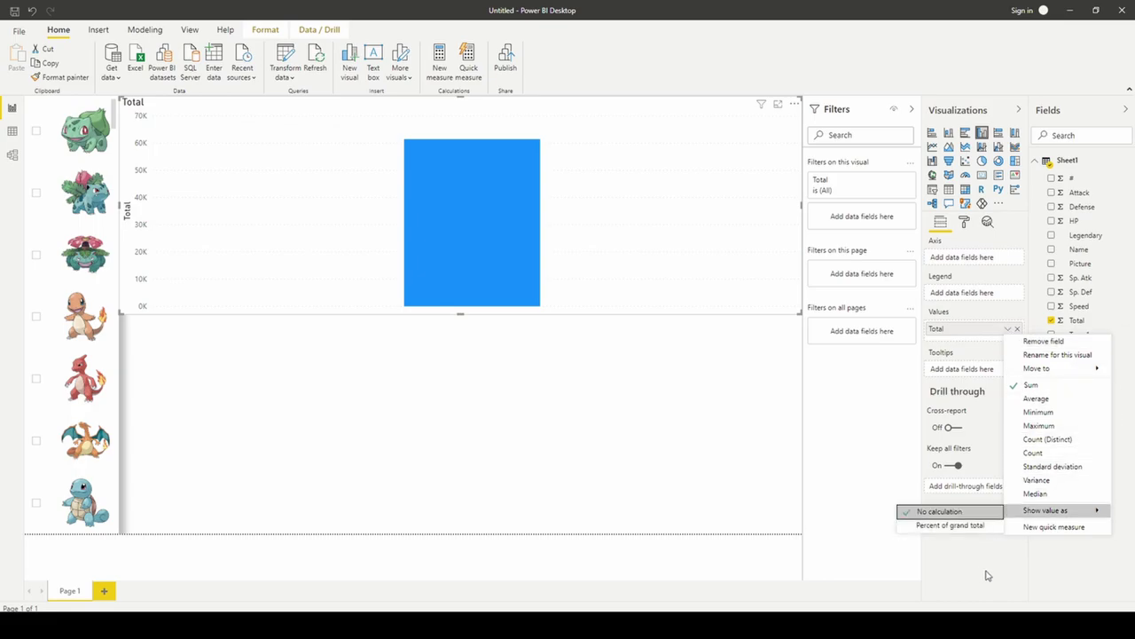
left_click(987, 574)
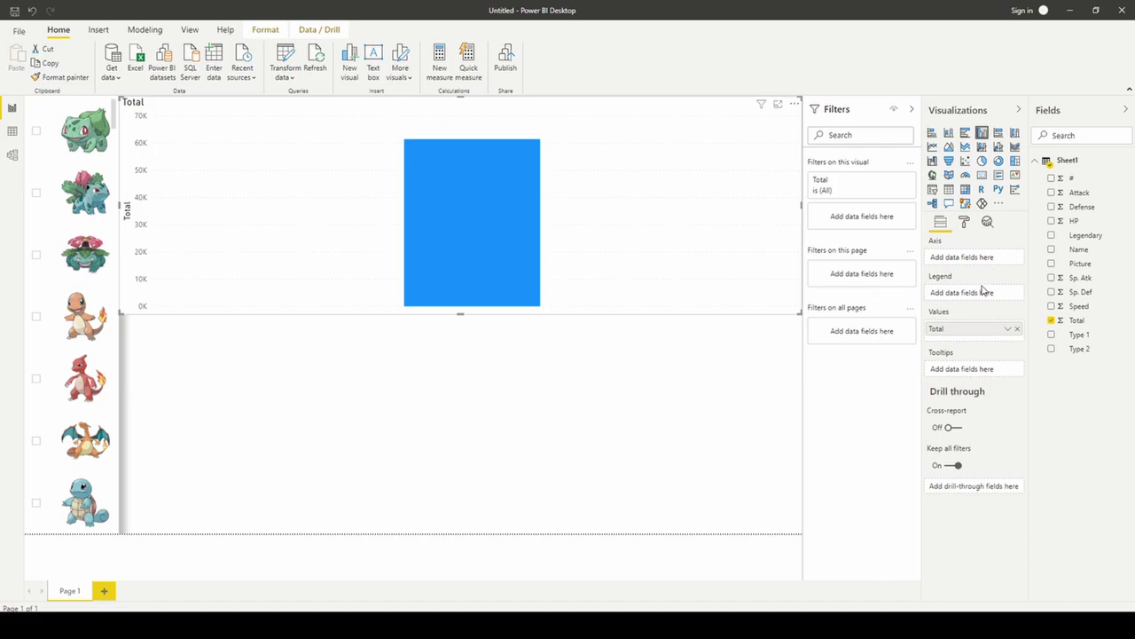
left_click_drag(1080, 250, 971, 258)
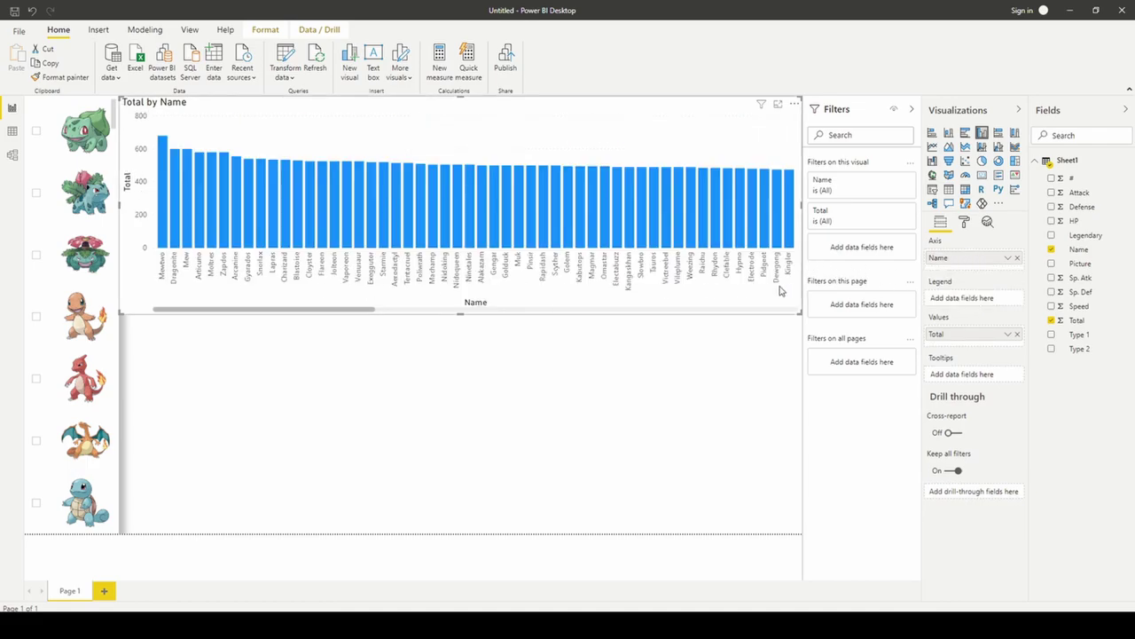
Check the column chart's sort options and look through its columns from the first Pokémon to the last.
left_click(793, 105)
mouse_move(852, 199)
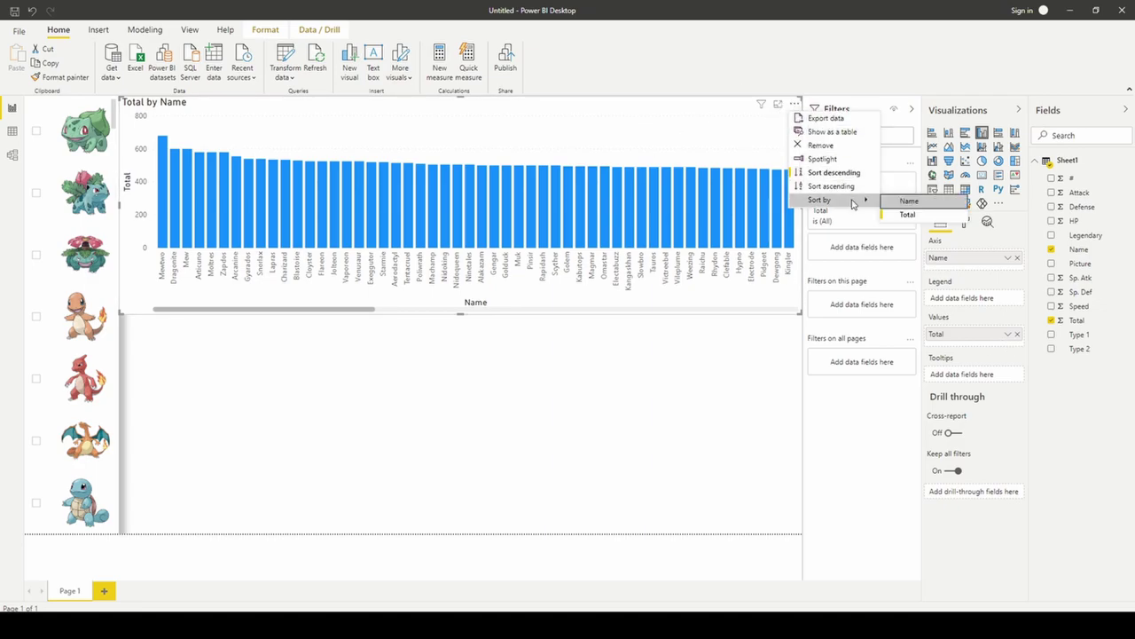
left_click(670, 353)
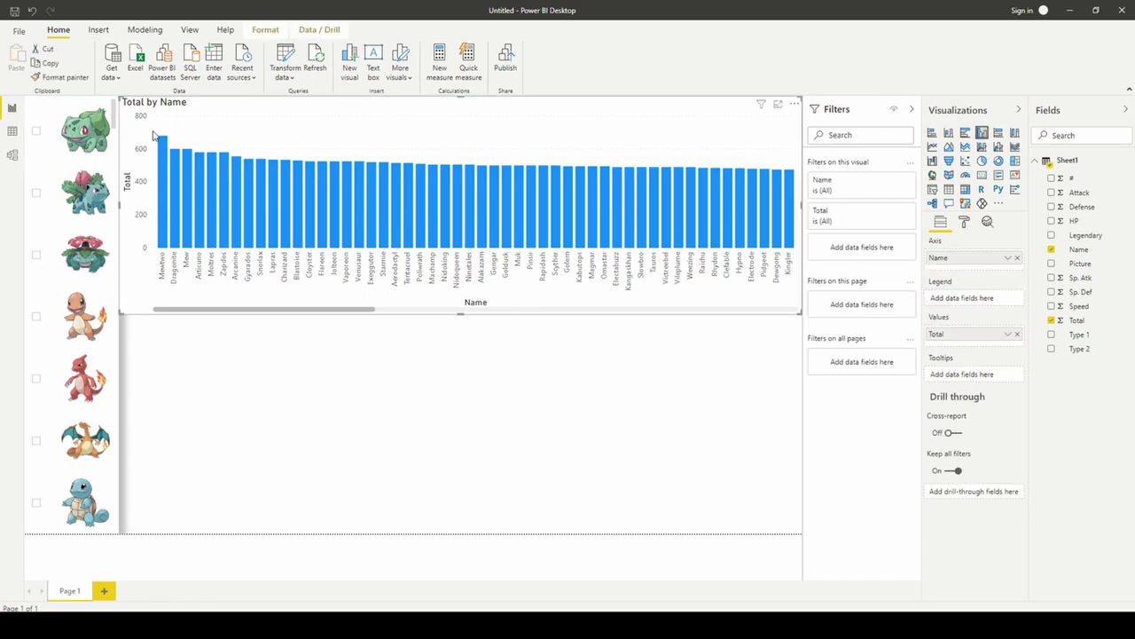
left_click_drag(248, 313, 730, 315)
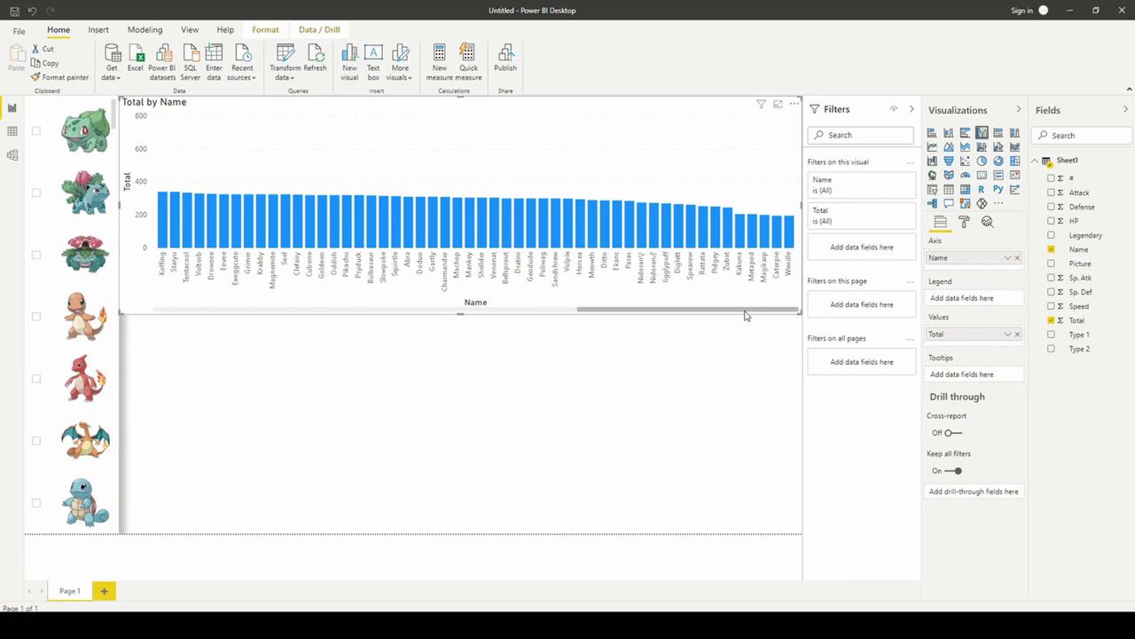
left_click_drag(745, 313, 258, 320)
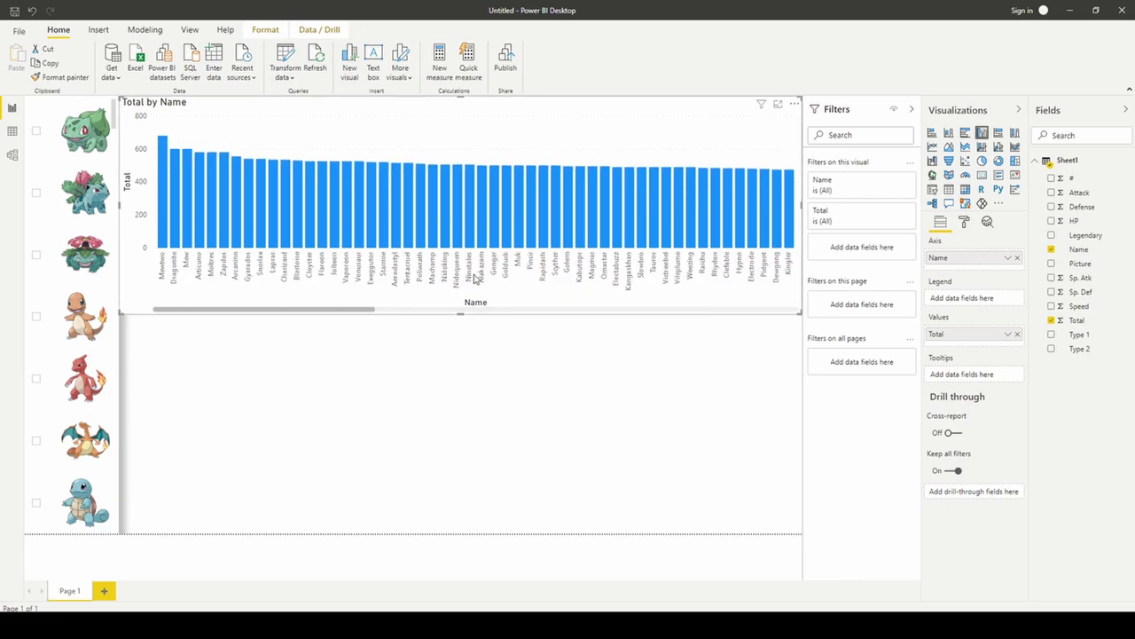
Turn on the column chart's data labels and set their orientation to Vertical.
left_click(965, 222)
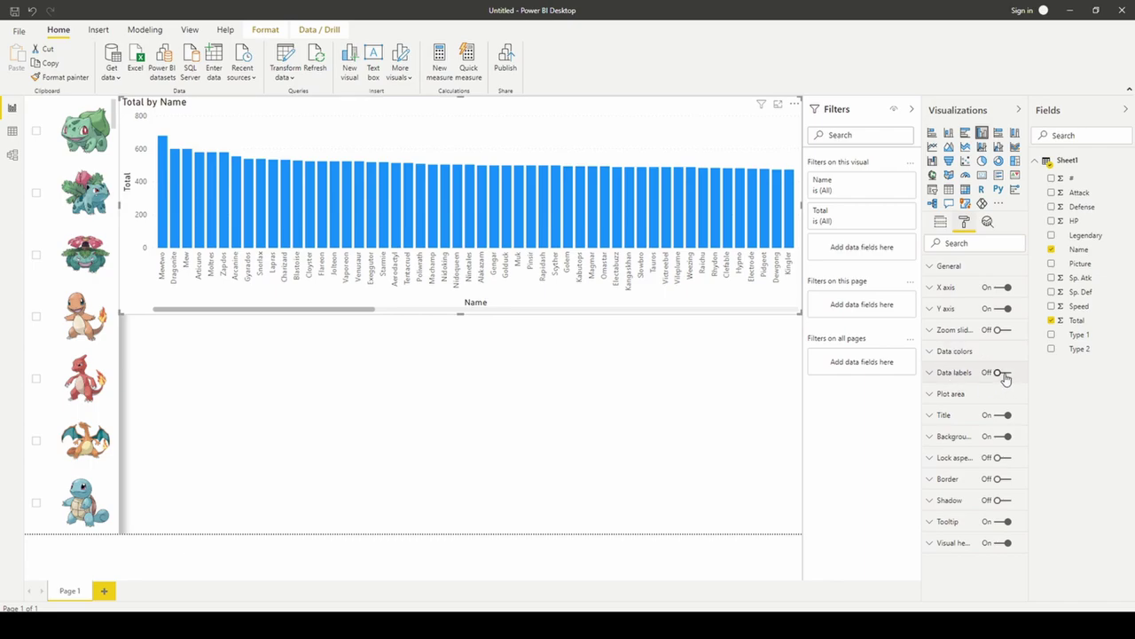
left_click(1006, 374)
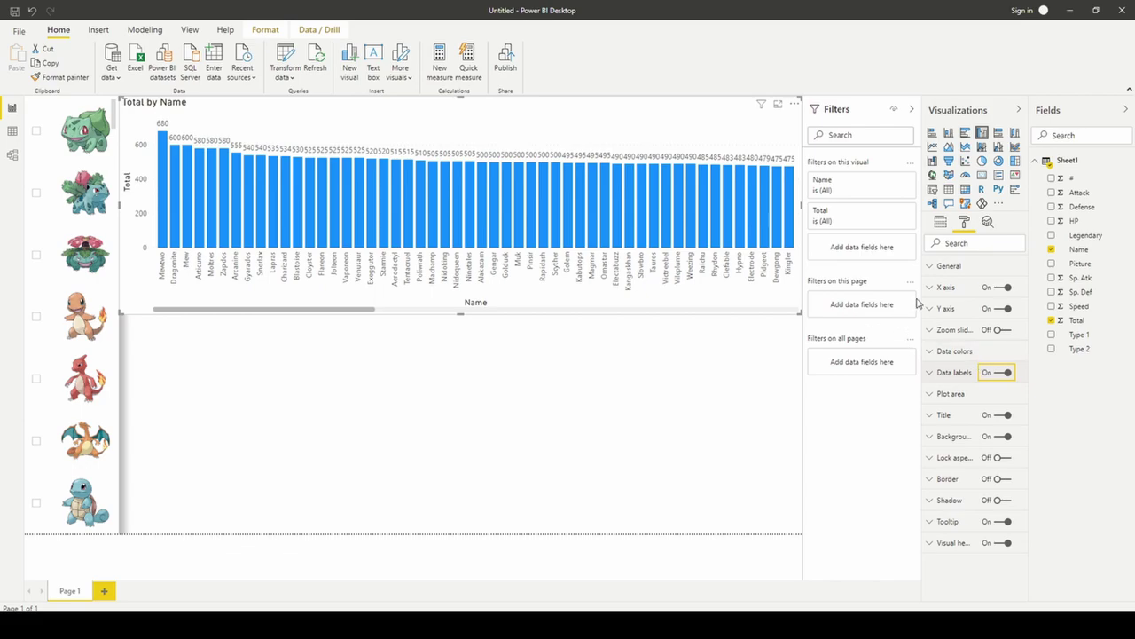
left_click(965, 374)
scroll(984, 390, "down", 1)
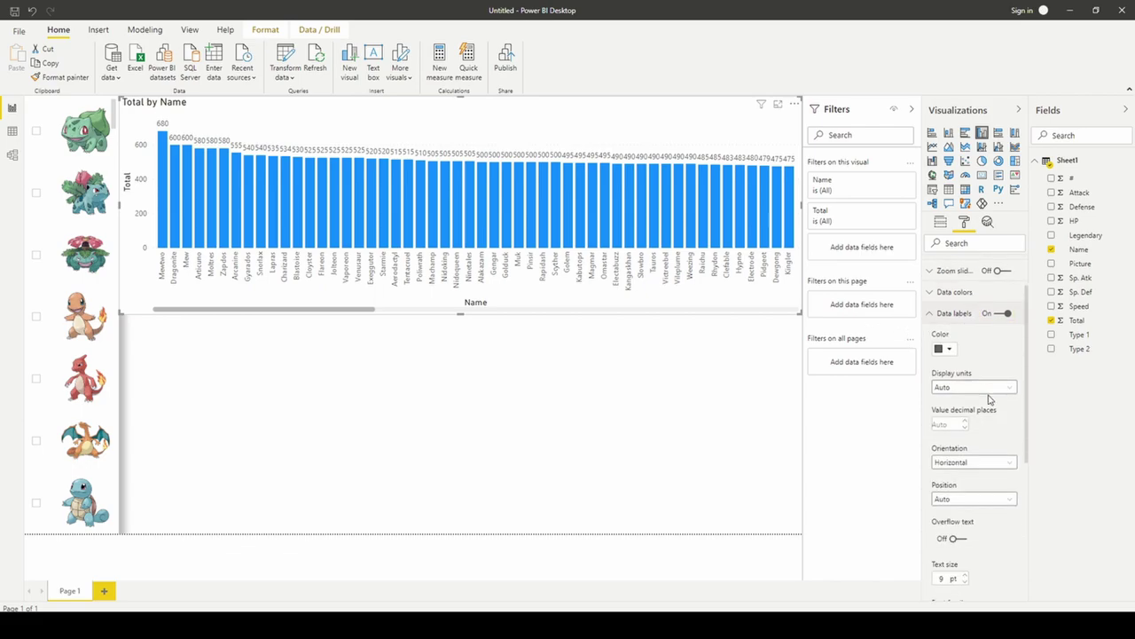
left_click(948, 348)
left_click(986, 346)
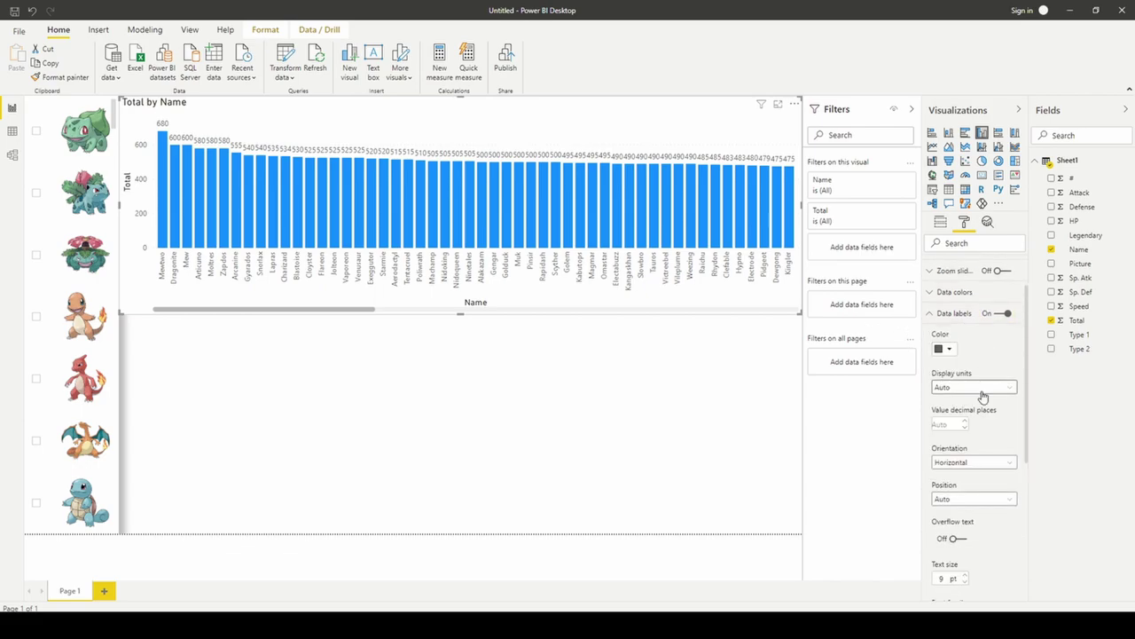
left_click(974, 467)
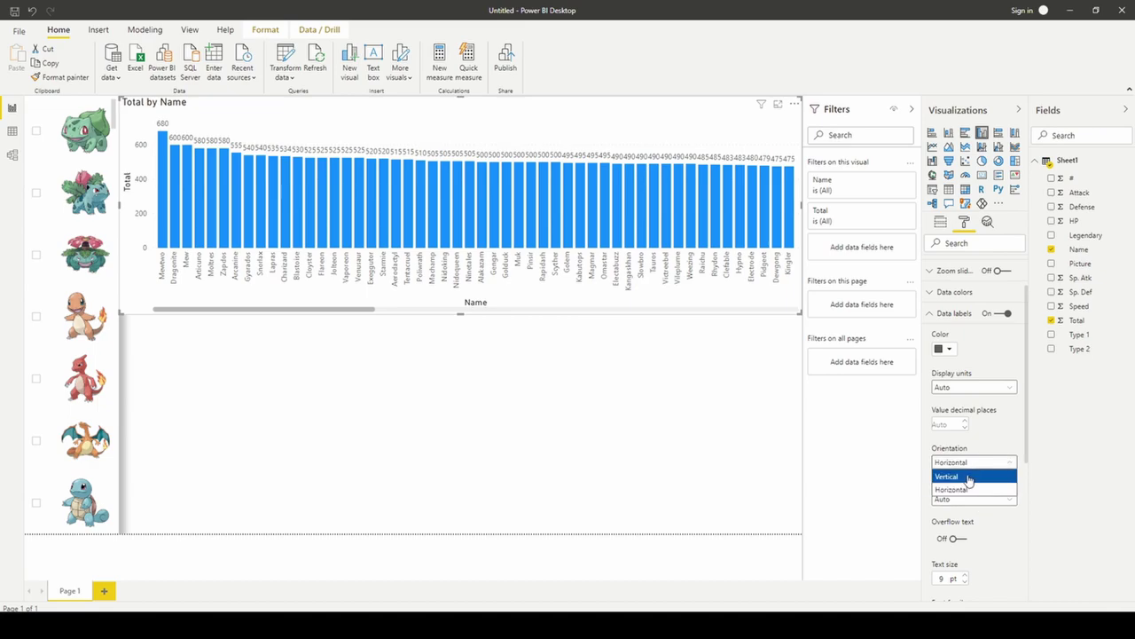
left_click(962, 479)
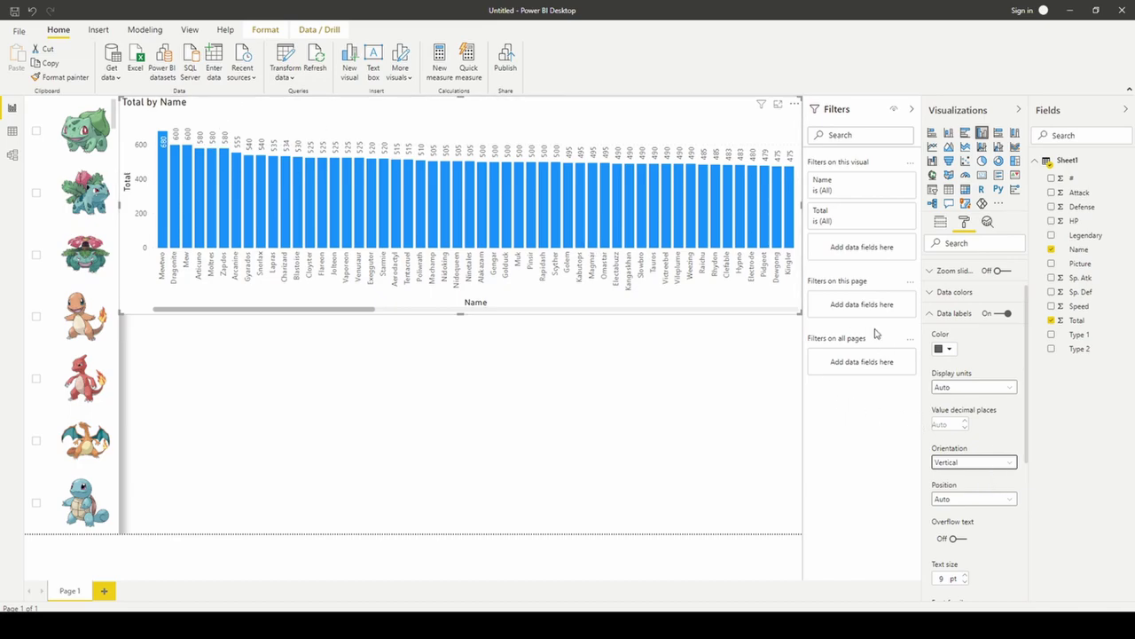
Set the column chart's data label position to Inside center and the label color to white.
left_click(976, 500)
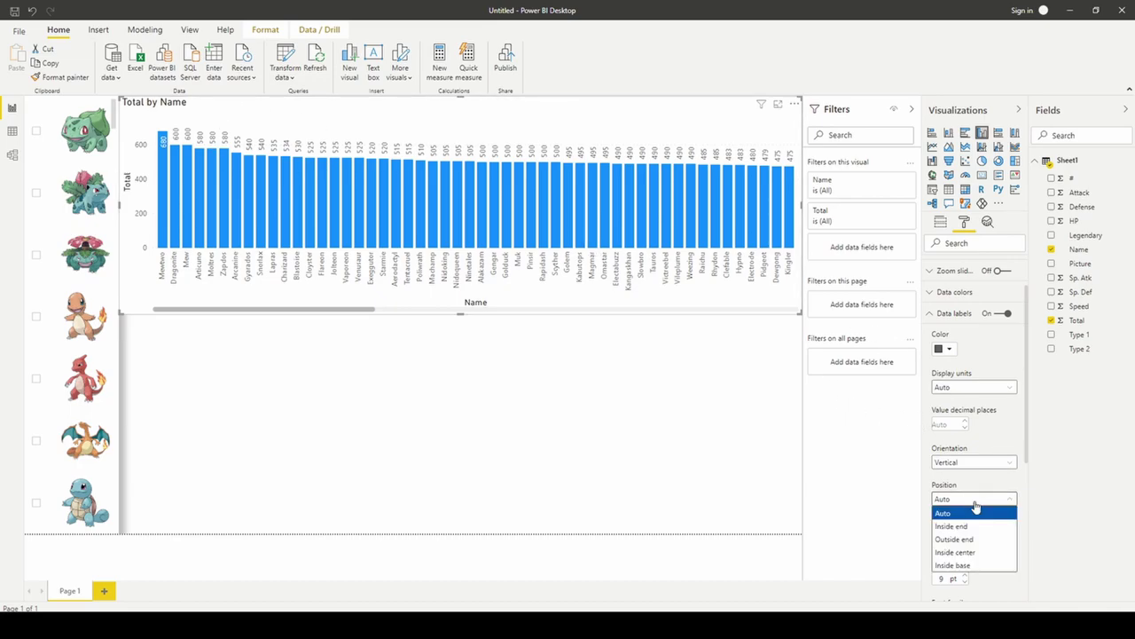
left_click(979, 553)
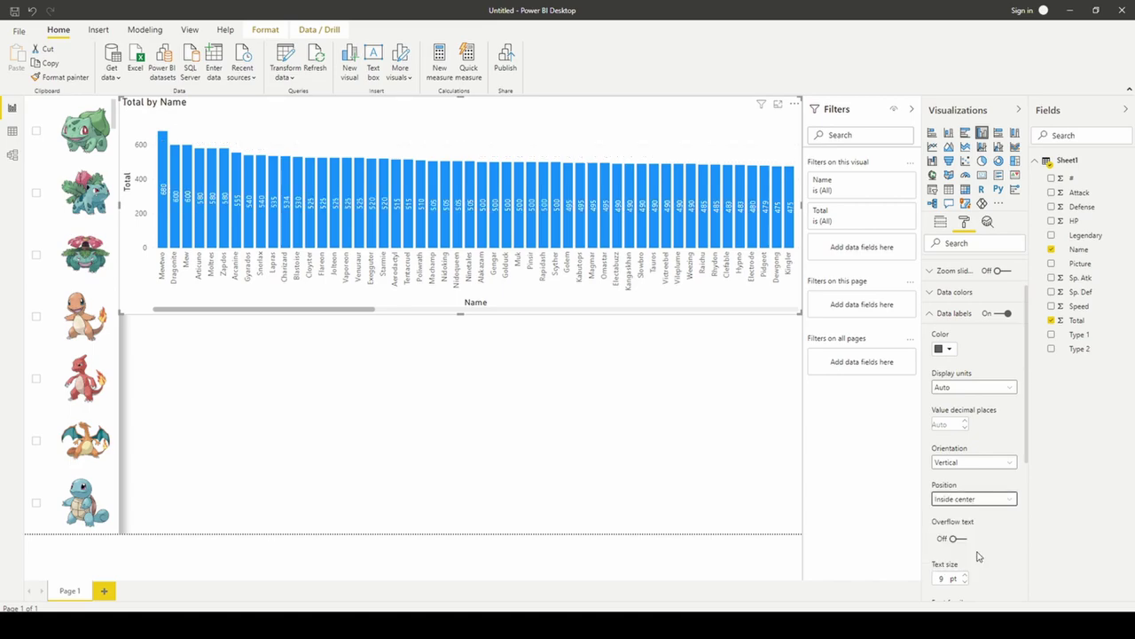
left_click(945, 350)
left_click(929, 376)
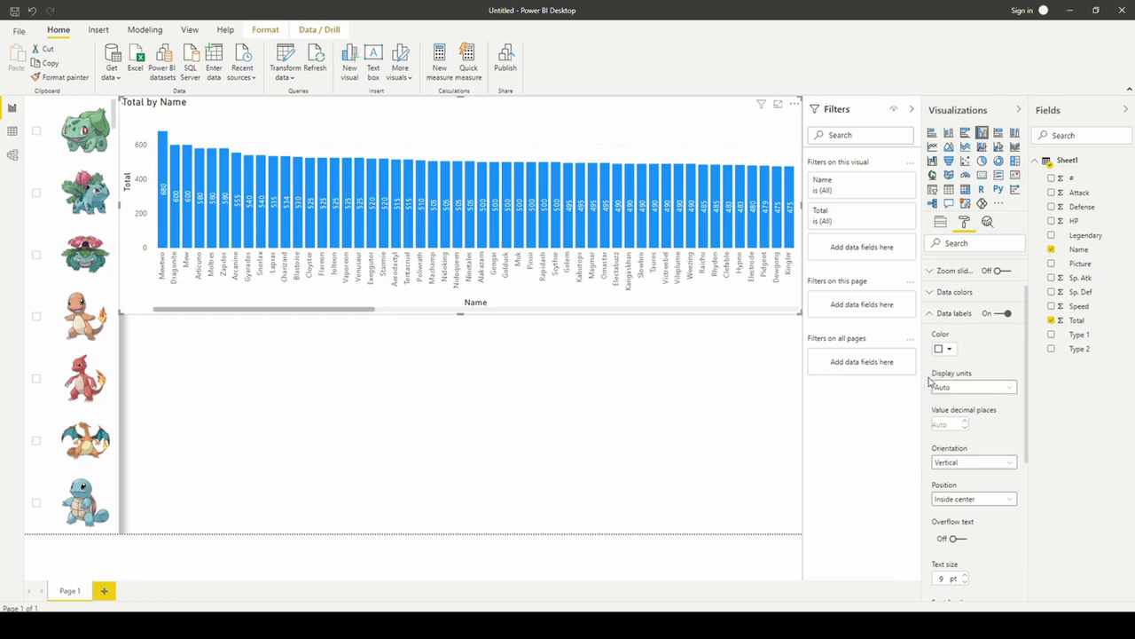
scroll(963, 454, "down", 2)
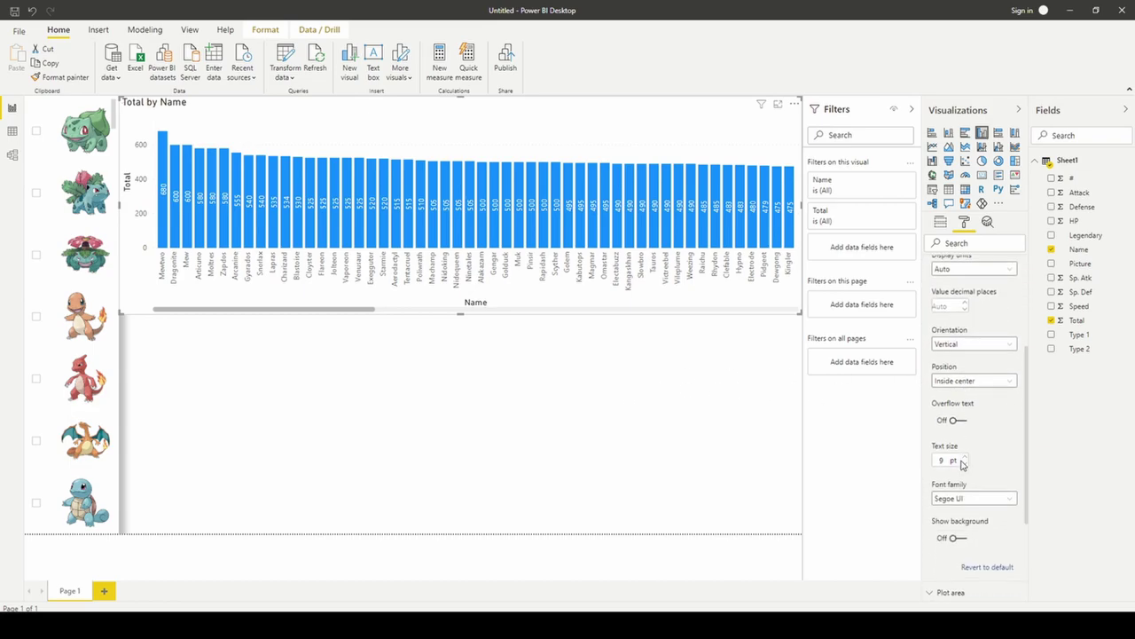
scroll(961, 461, "up", 5)
left_click(941, 372)
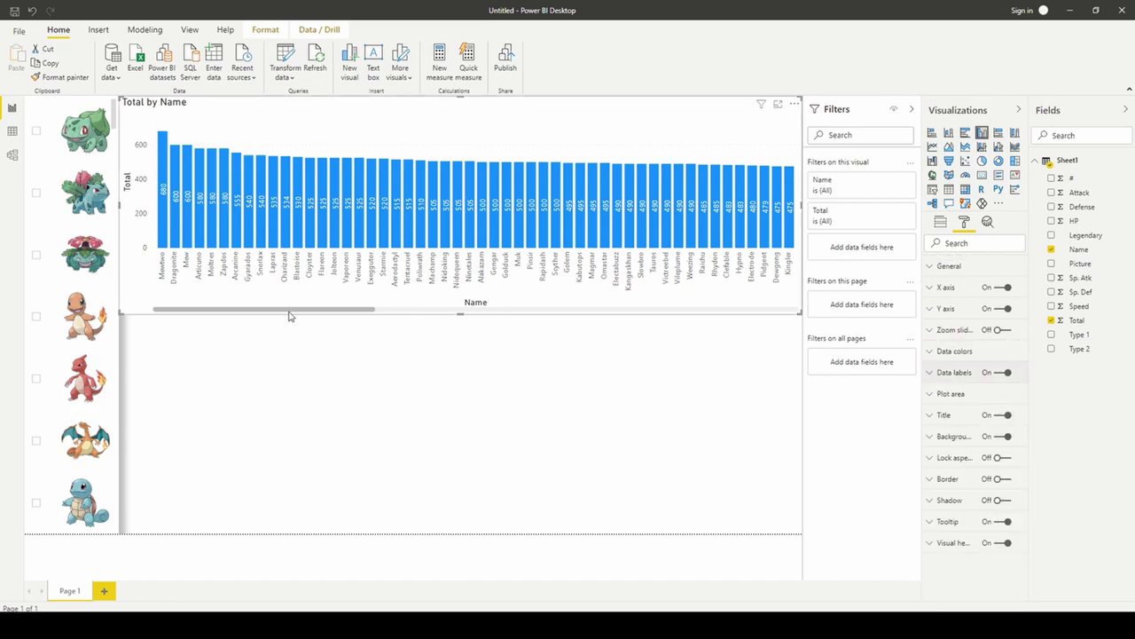
Turn off the column chart's background and move its left edge slightly away from the picture slicer.
left_click_drag(288, 312, 771, 315)
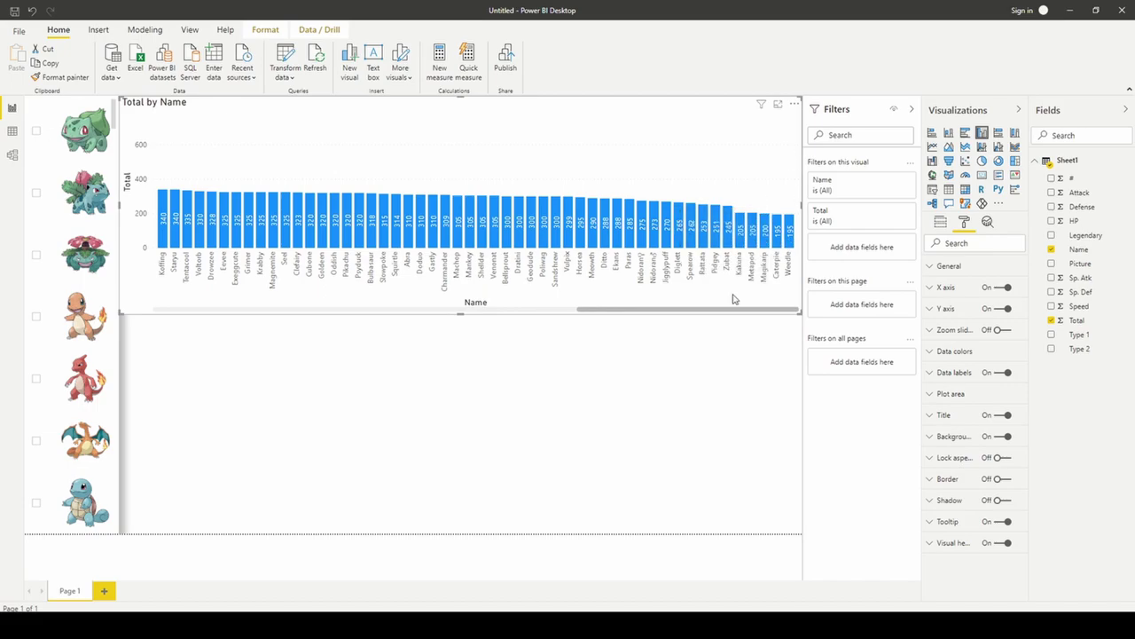
left_click_drag(723, 311, 211, 329)
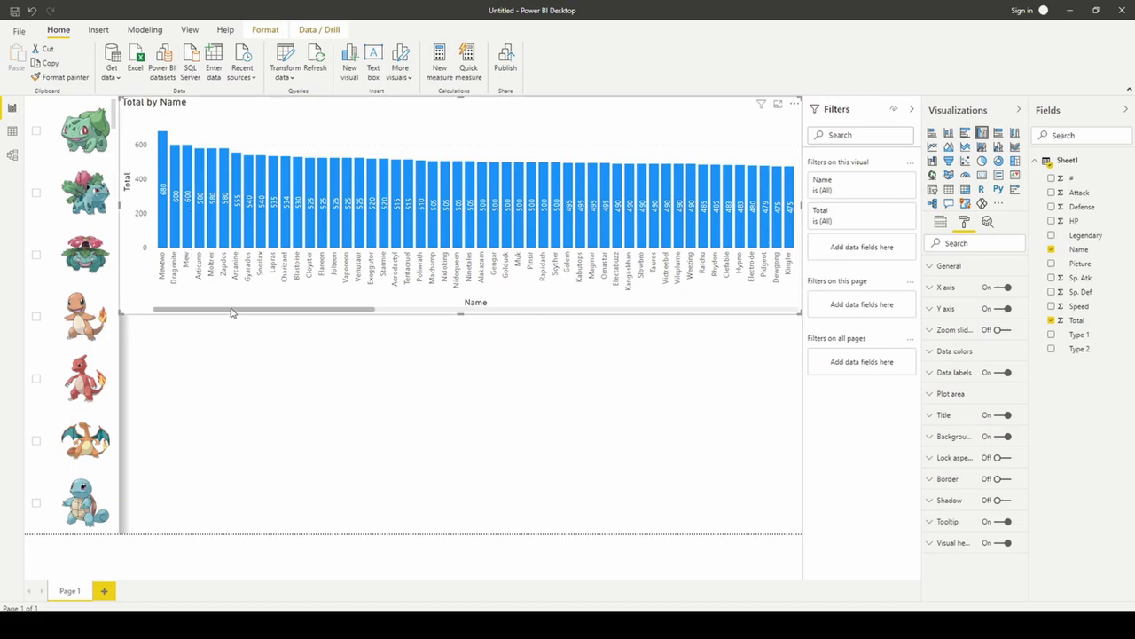
left_click(337, 329)
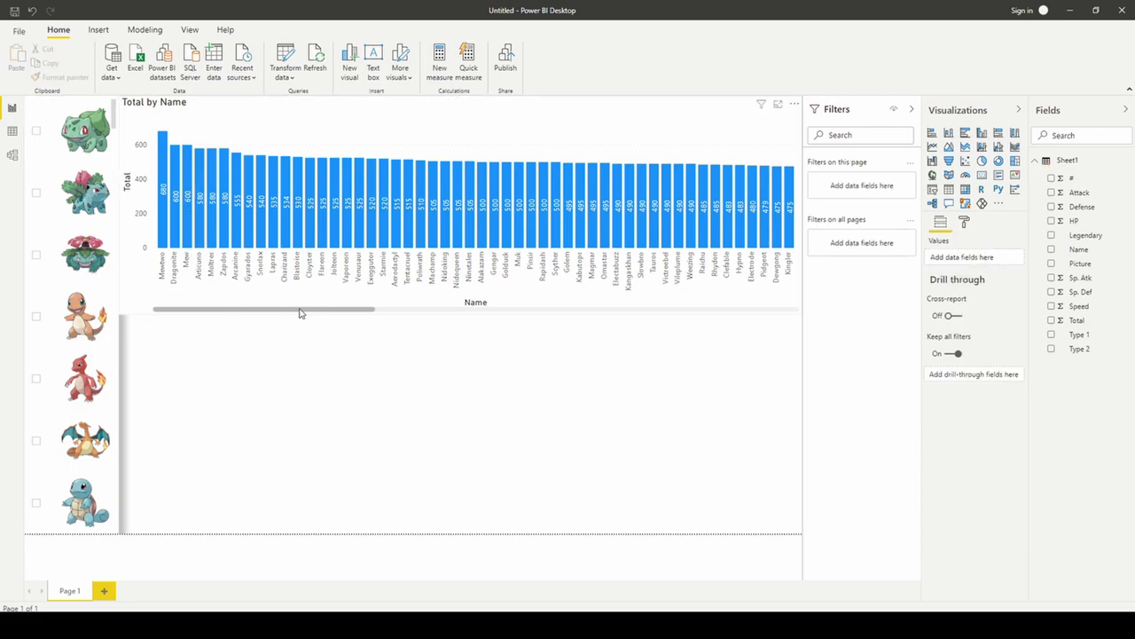
left_click(301, 313)
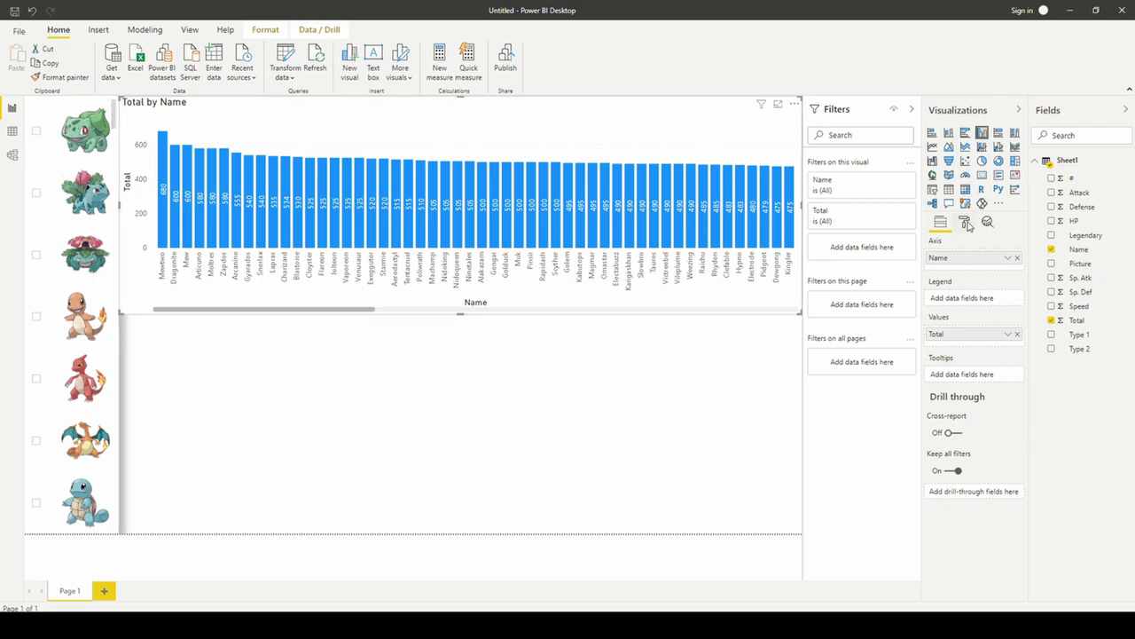
left_click(965, 223)
left_click(1004, 437)
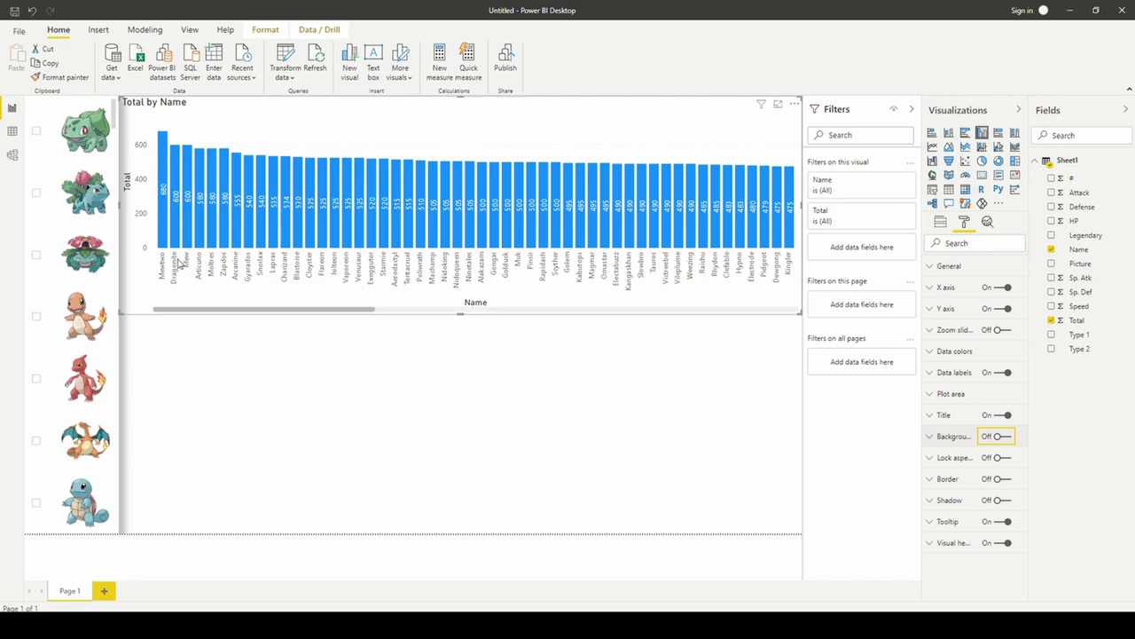
left_click(135, 282)
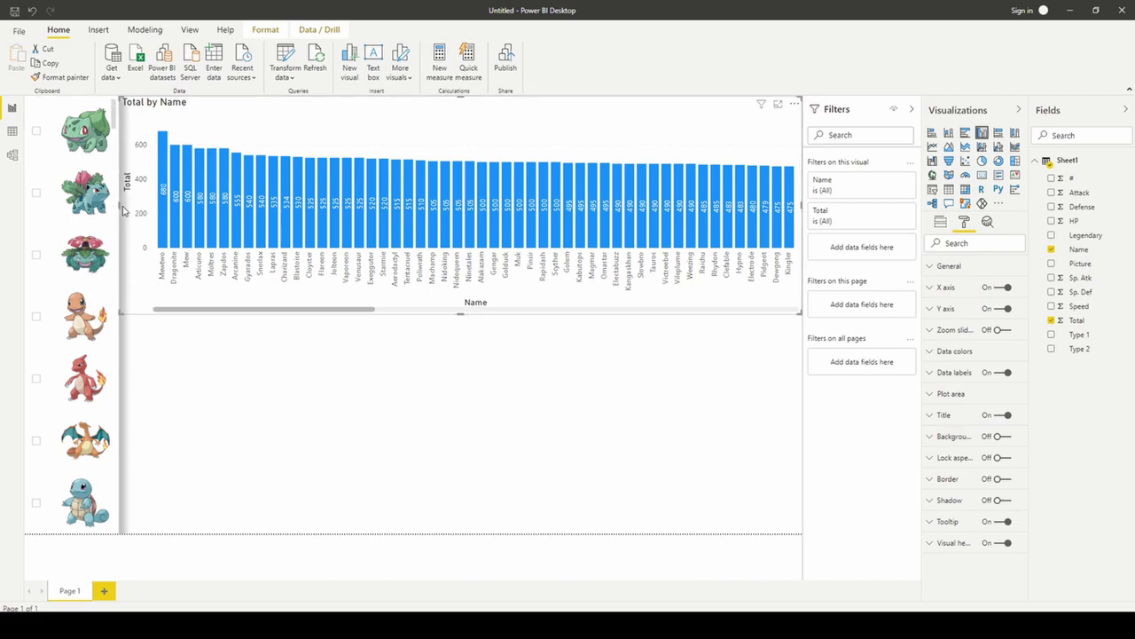
left_click_drag(119, 211, 126, 210)
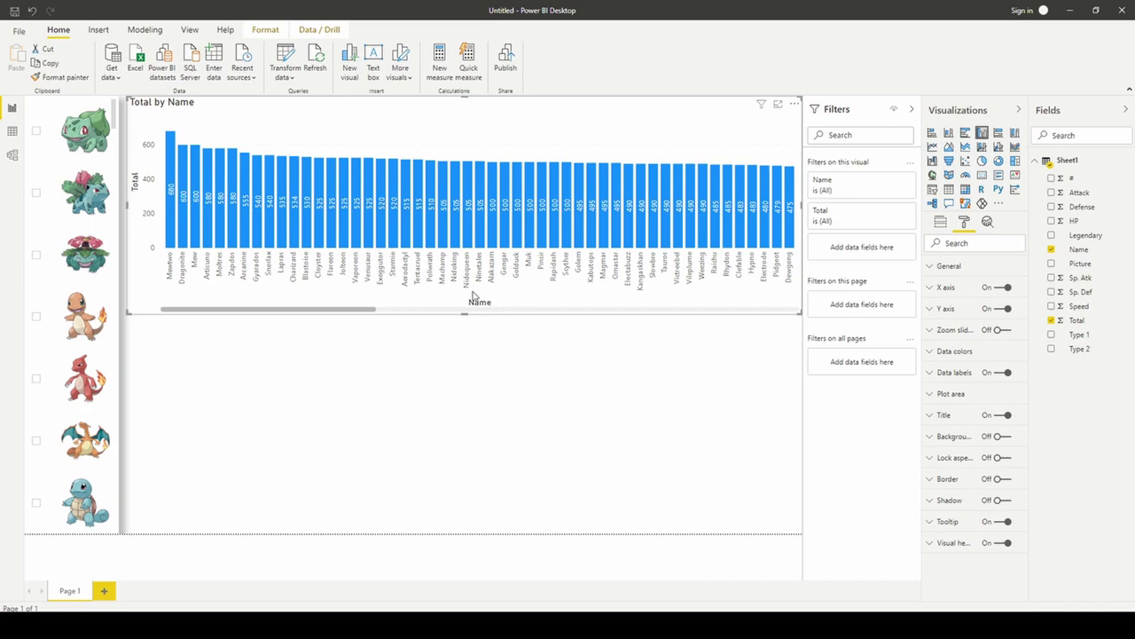
Turn off the X axis title of the column chart.
left_click(935, 287)
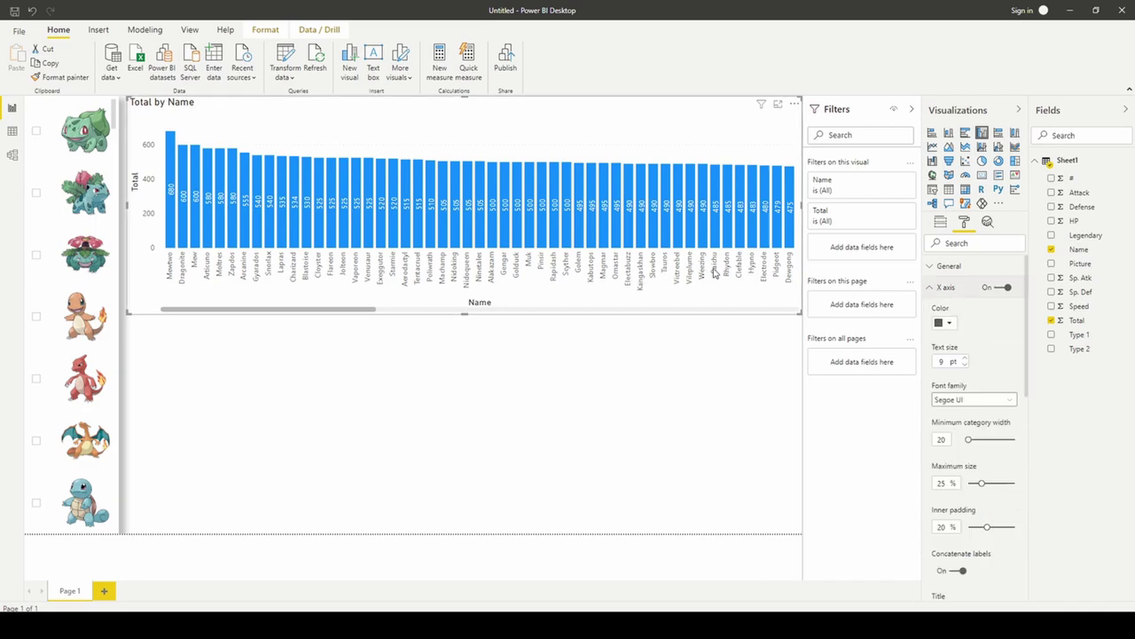
scroll(992, 497, "down", 5)
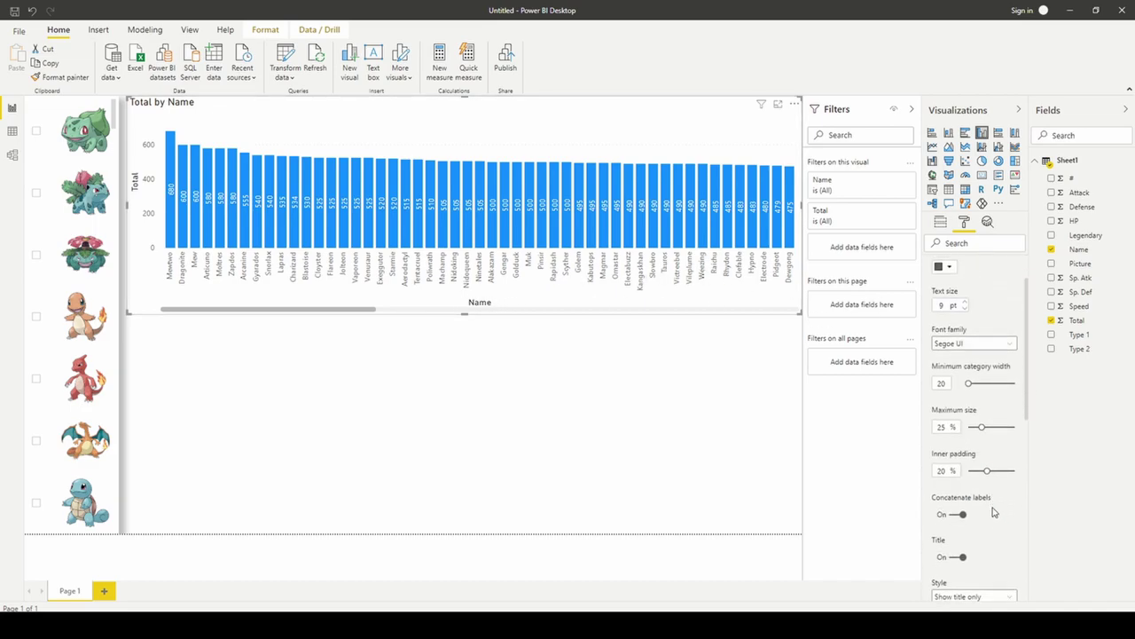
left_click(957, 435)
scroll(965, 380, "up", 5)
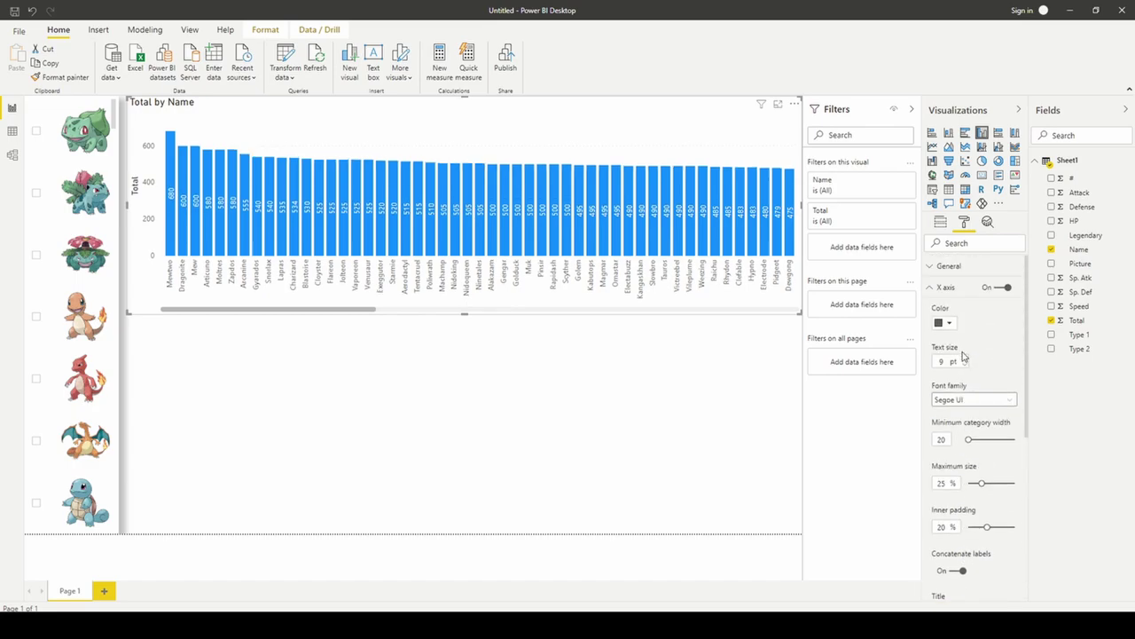
left_click(940, 289)
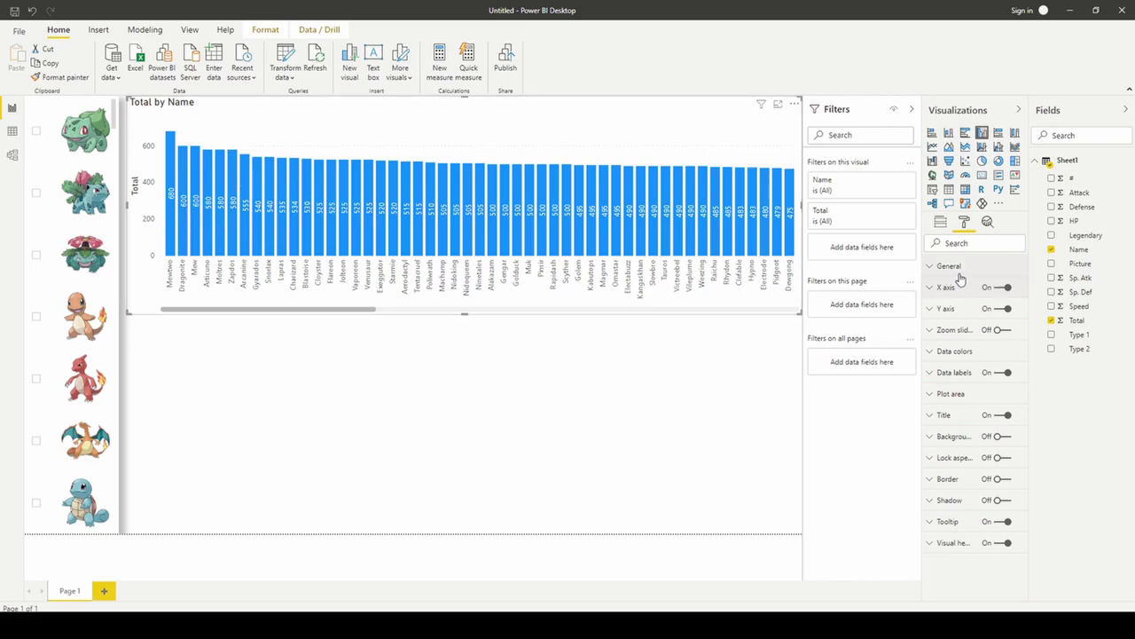
Turn off the column chart's Y axis title and the Y axis itself.
left_click(948, 309)
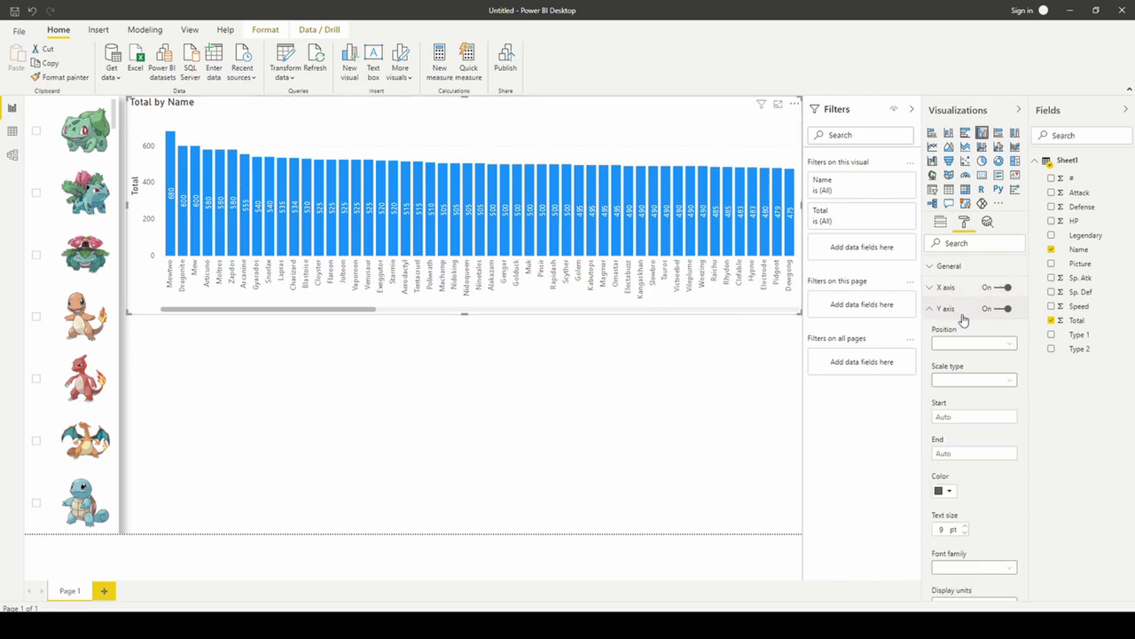
scroll(975, 495, "down", 2)
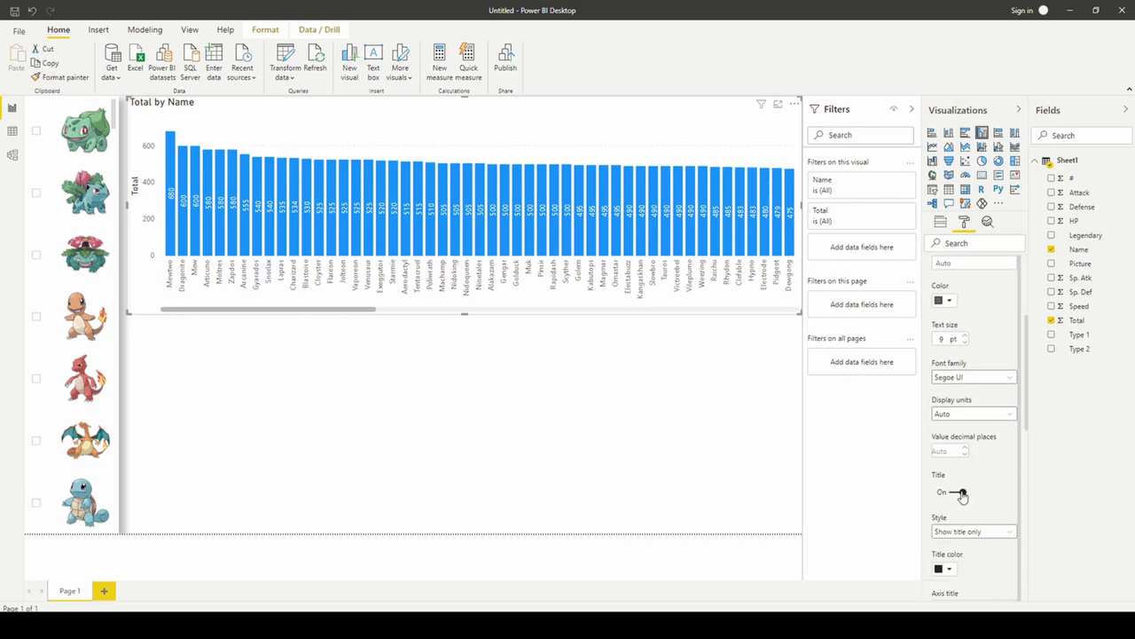
left_click(958, 491)
scroll(975, 377, "up", 3)
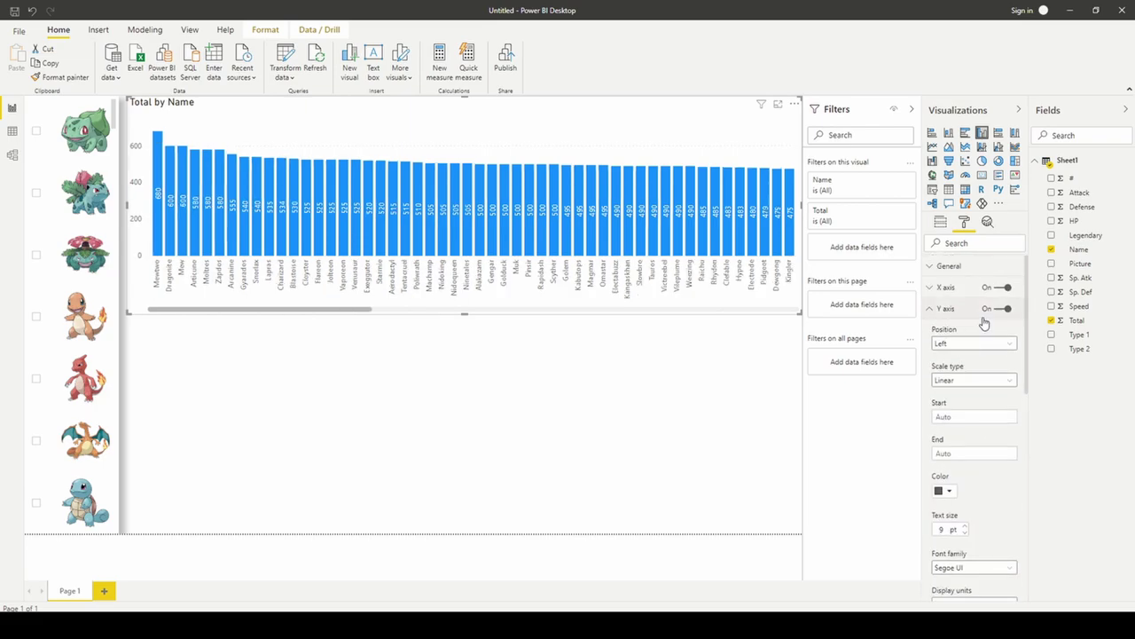
left_click(998, 308)
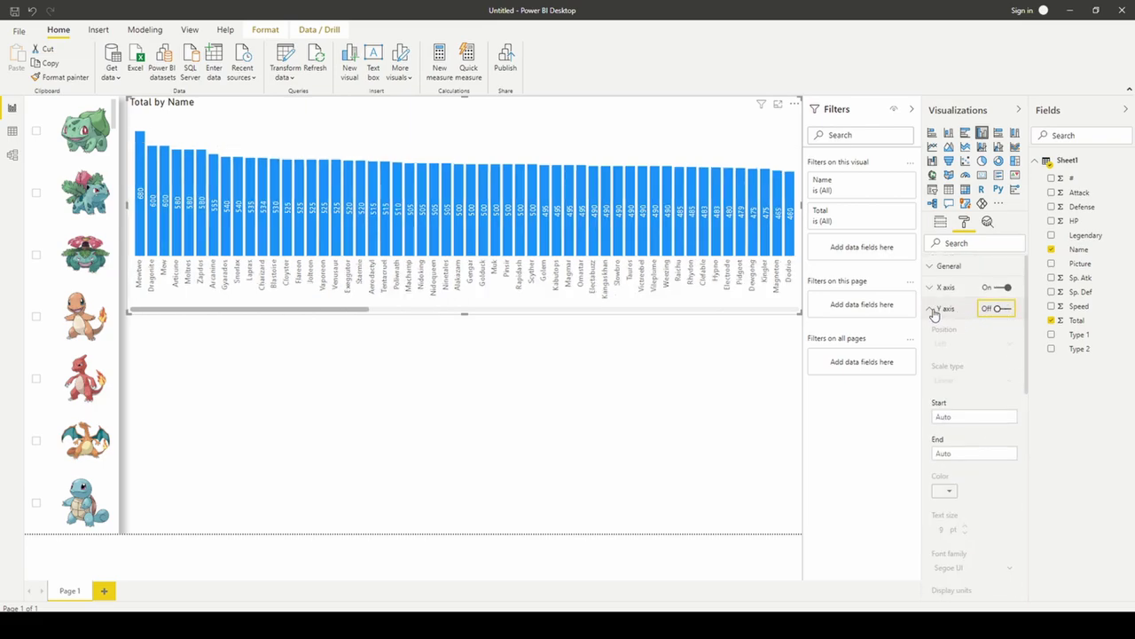
left_click(933, 310)
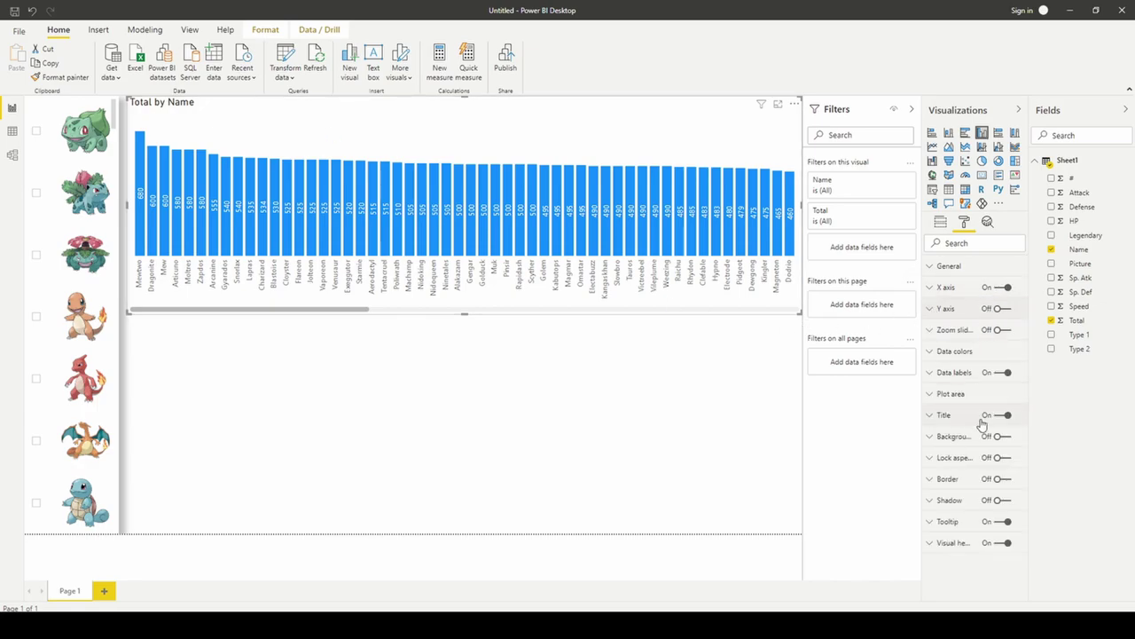
Change the column chart's title text to "Total Pokemon Score" and deselect the chart.
left_click(945, 415)
left_click(956, 451)
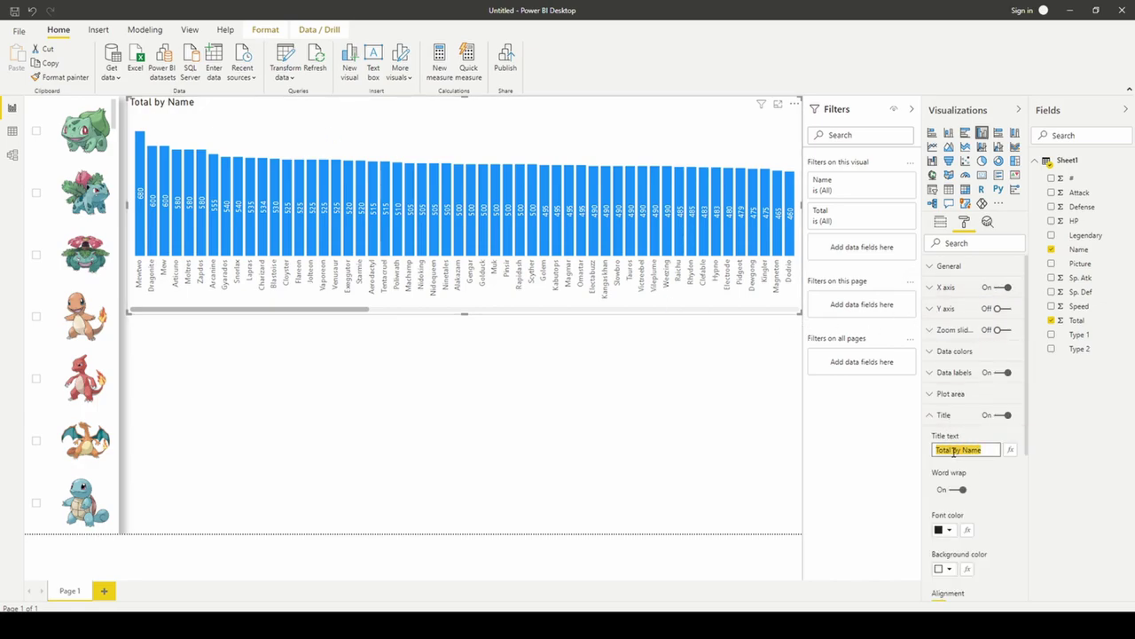
key("BackSpace")
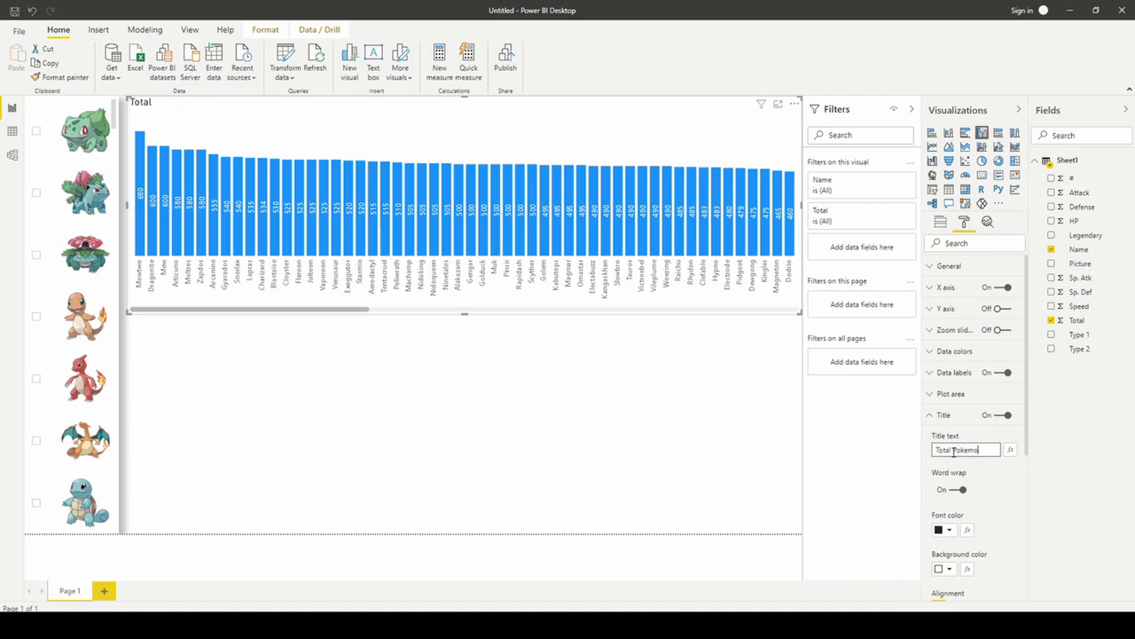
type("Total Pokemon SCore")
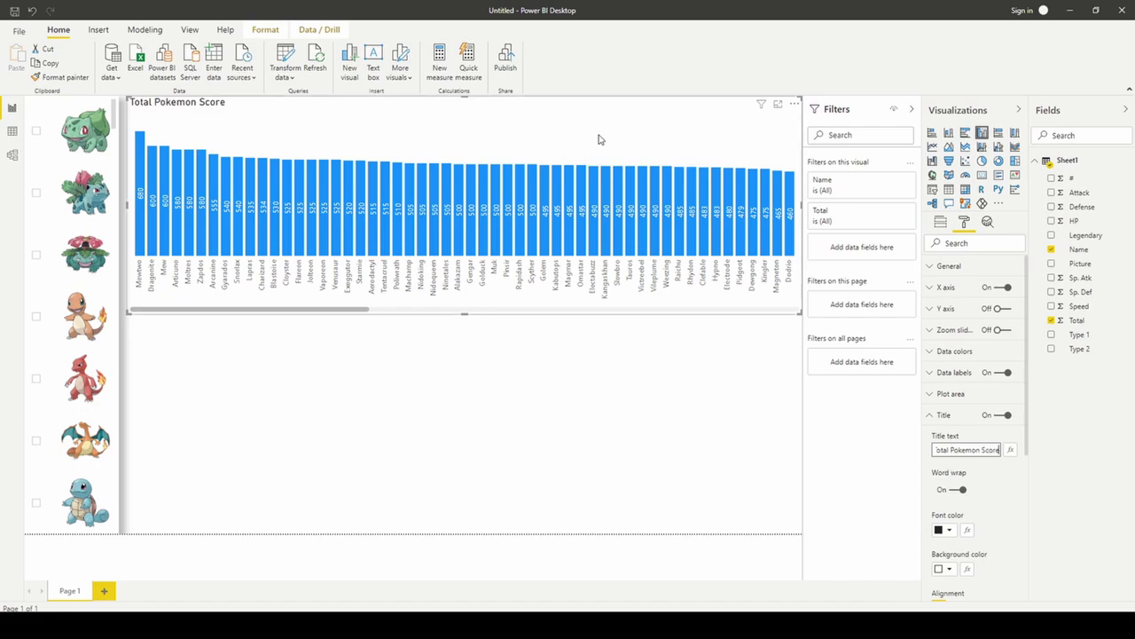
left_click(413, 386)
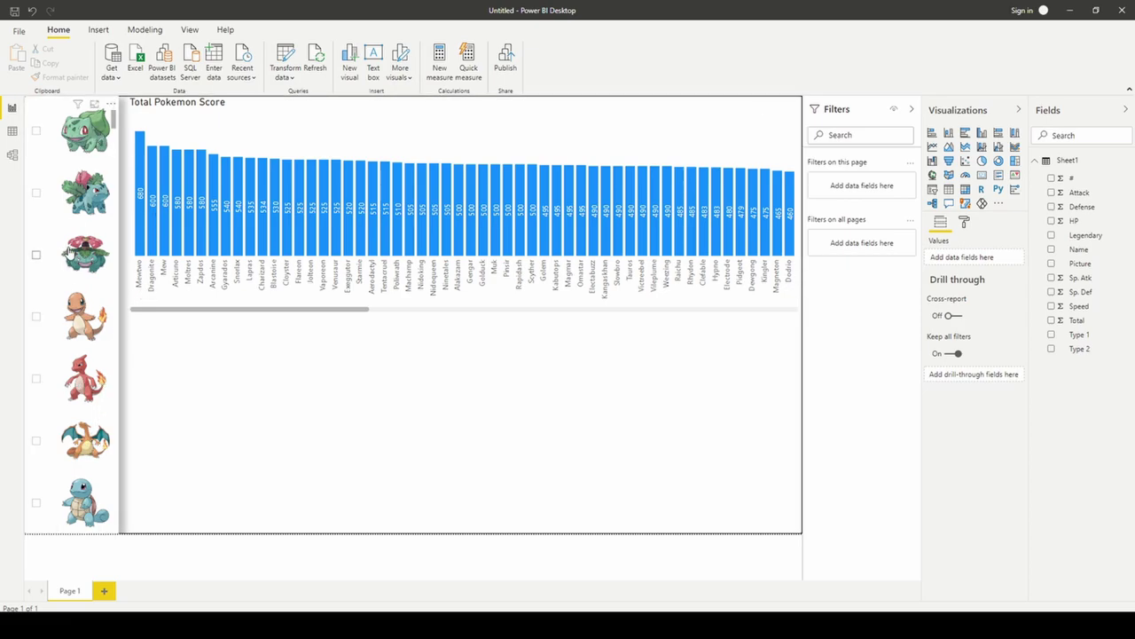
Select Bulbasaur, Charmander and Squirtle in the picture slicer to compare their totals in the column chart.
left_click(64, 133)
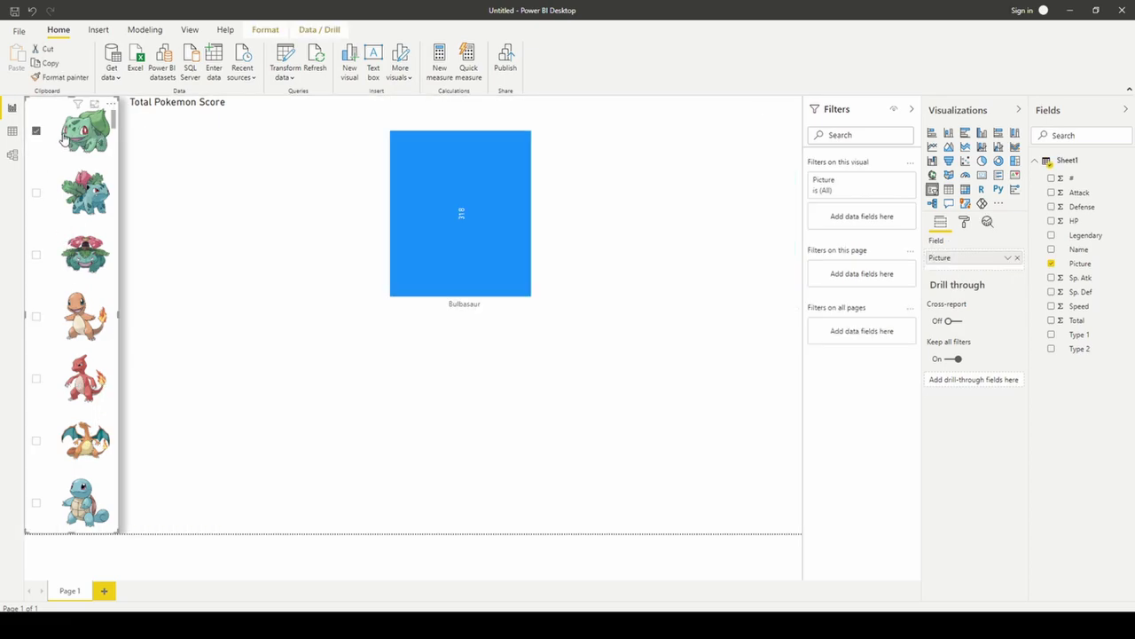
left_click(68, 317)
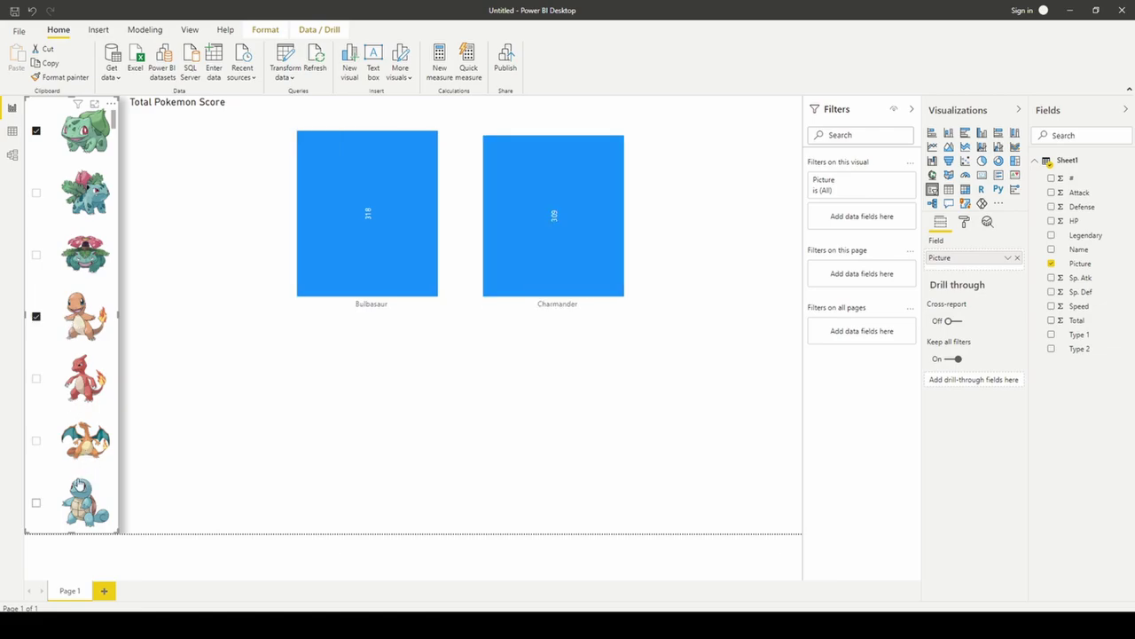
left_click(73, 499)
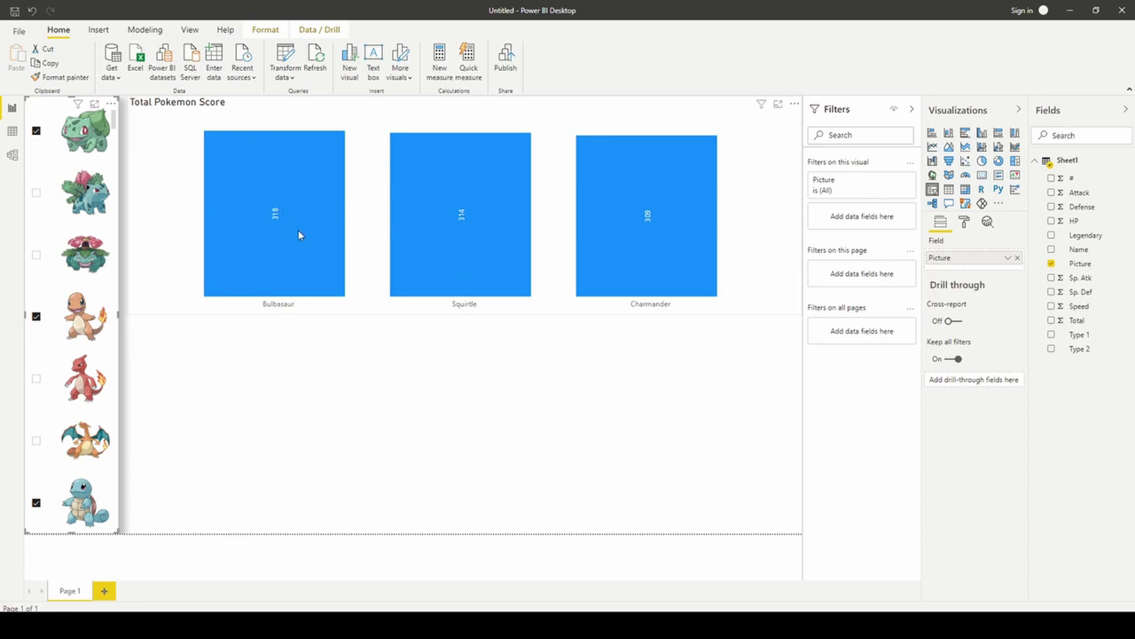
mouse_move(482, 273)
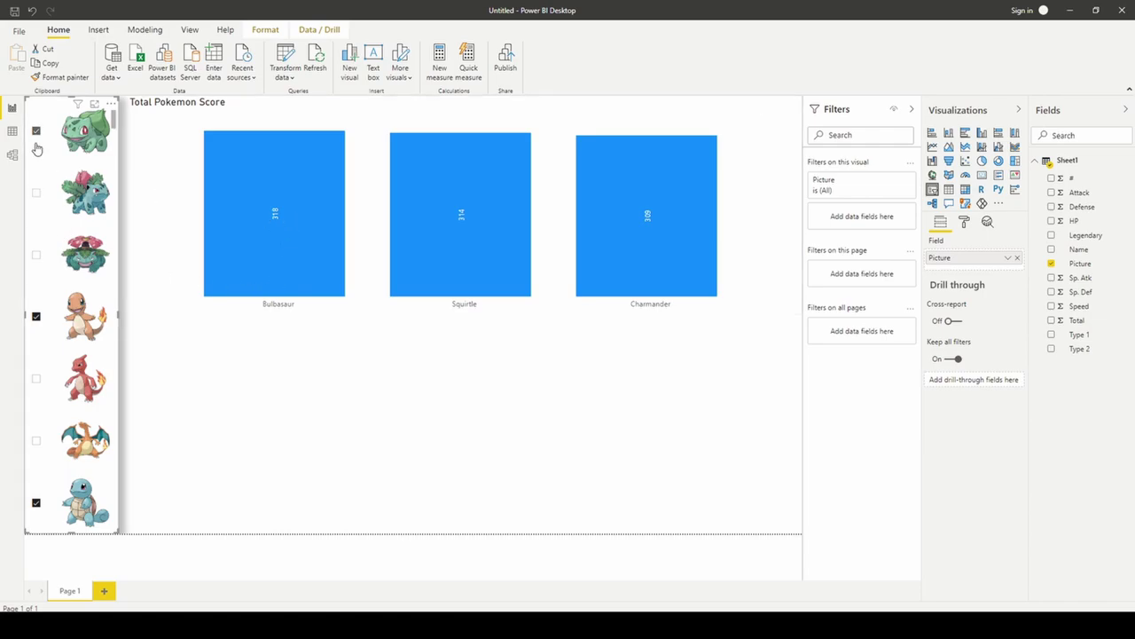
Clear the three starter Pokémon in the picture slicer and select Ivysaur, Charmeleon and Wartortle to compare their totals.
left_click(37, 316)
left_click(36, 502)
left_click(37, 130)
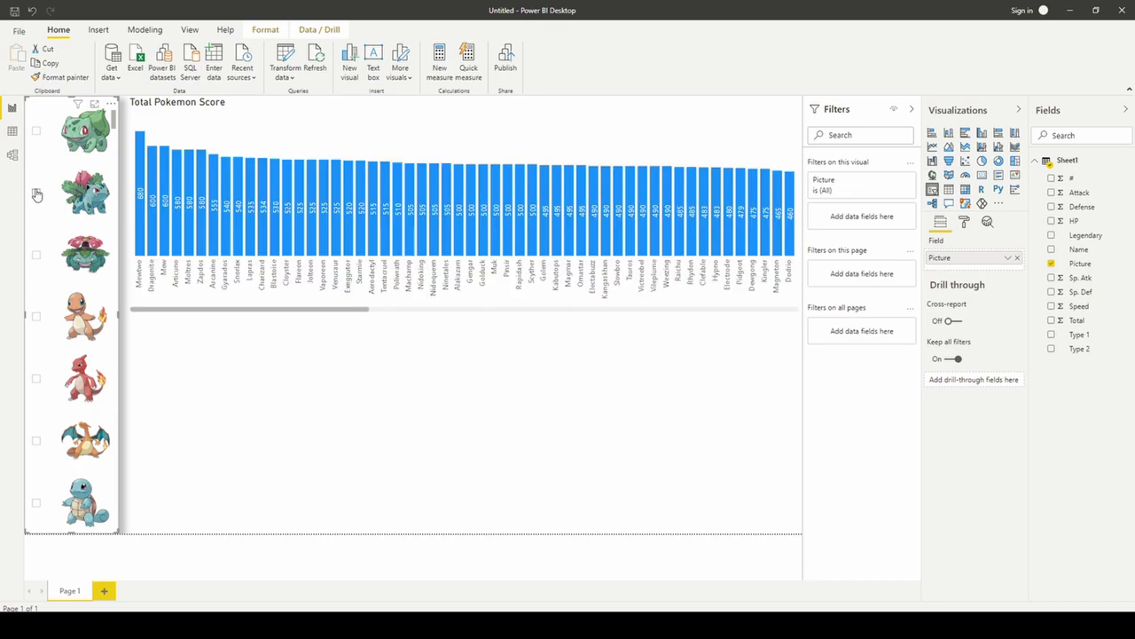
left_click(37, 193)
left_click(36, 381)
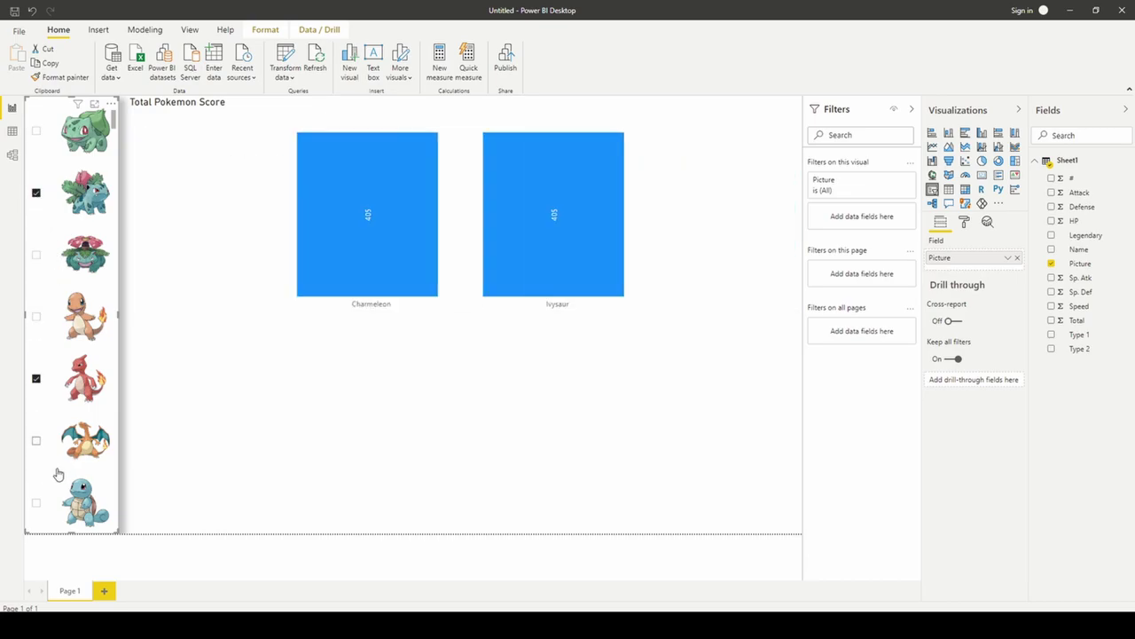
scroll(56, 470, "down", 3)
left_click(37, 443)
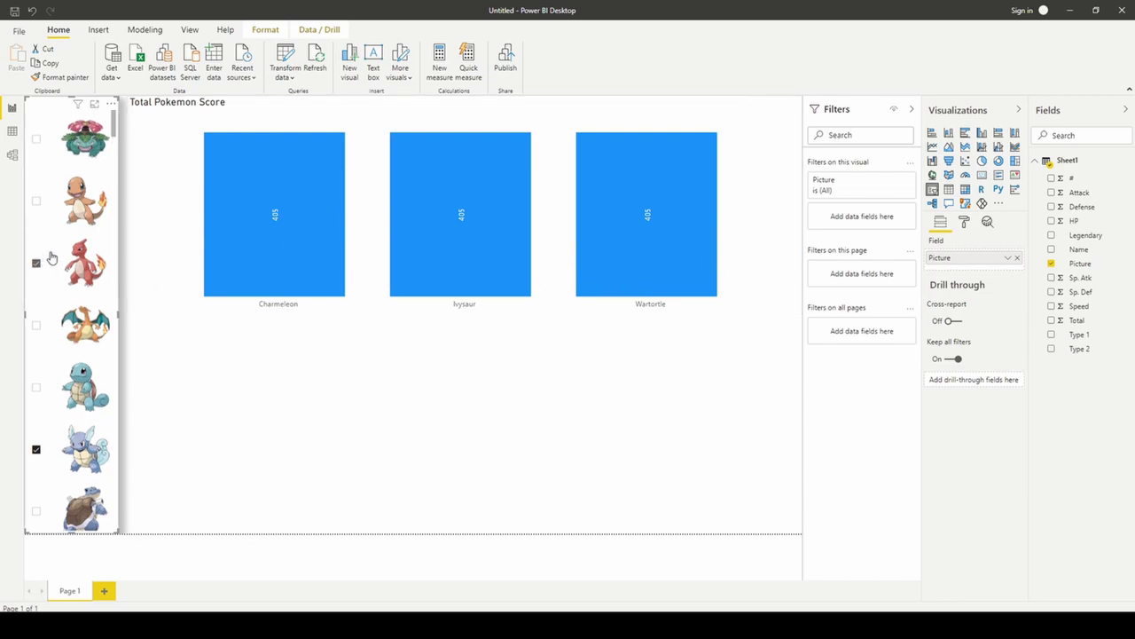
Replace the slicer selection with Venusaur, Charizard and Blastoise to compare the totals of the final evolutions.
scroll(51, 257, "up", 2)
left_click(36, 194)
left_click(36, 256)
scroll(36, 255, "down", 2)
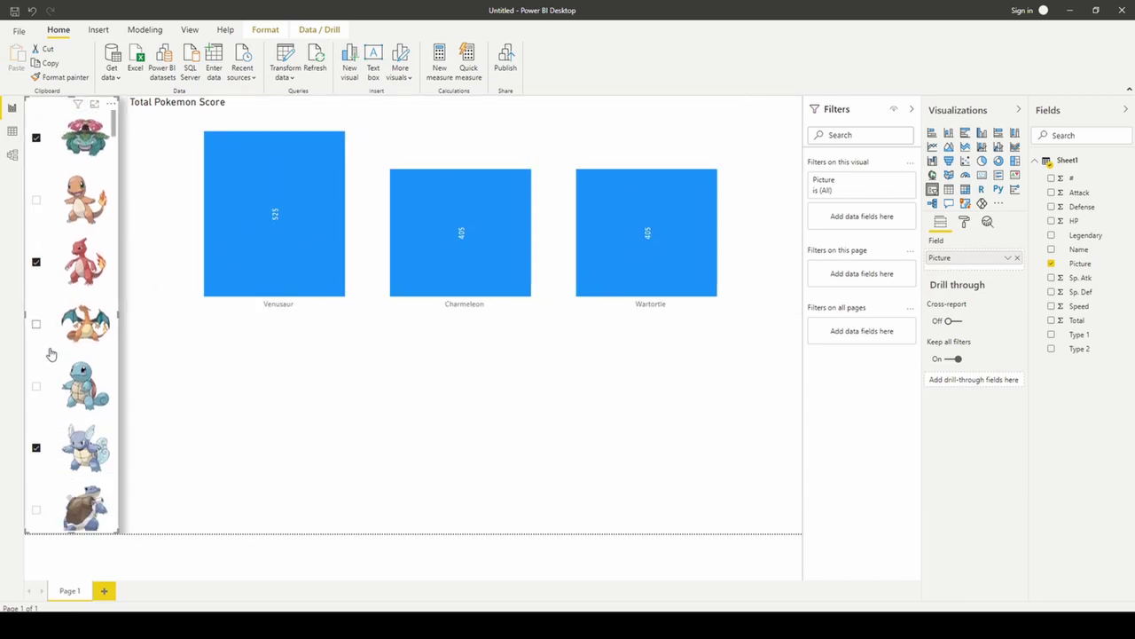
left_click(36, 259)
left_click(38, 322)
scroll(37, 321, "down", 1)
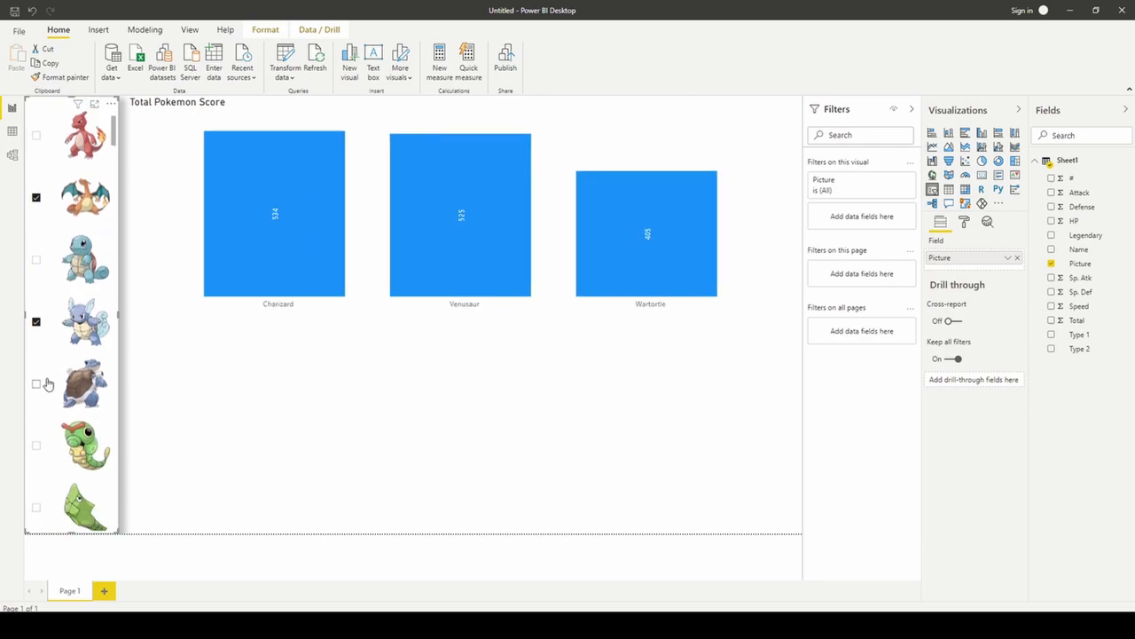
left_click(38, 323)
left_click(36, 383)
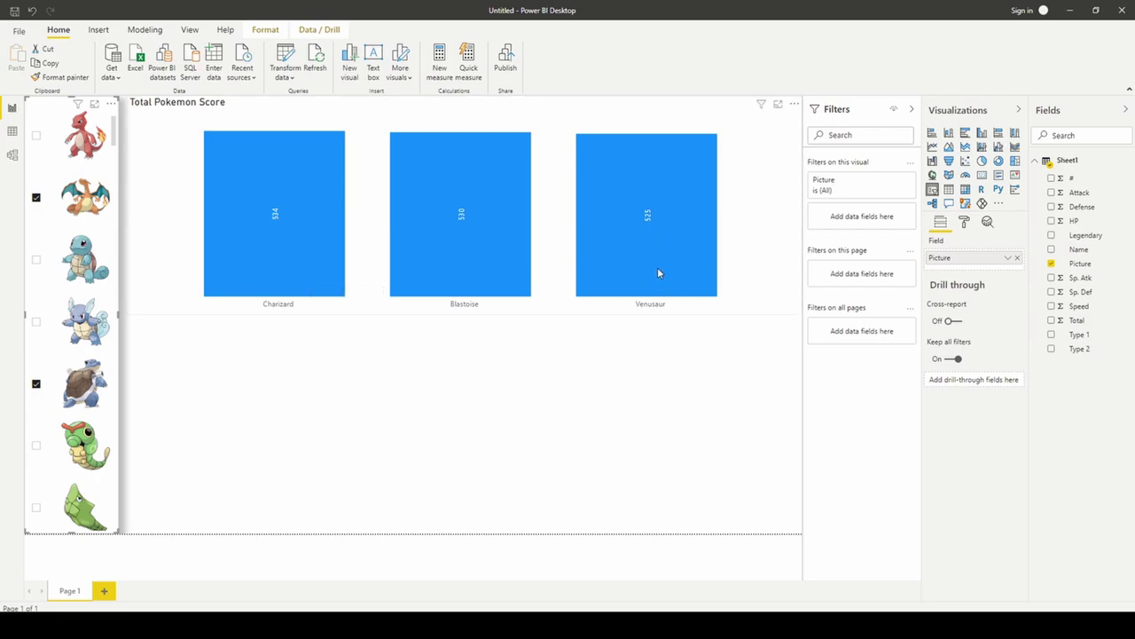
Clear Blastoise, Charizard and Venusaur in the picture slicer and deselect the slicer.
mouse_move(657, 270)
left_click(36, 384)
left_click(36, 197)
scroll(60, 218, "up", 3)
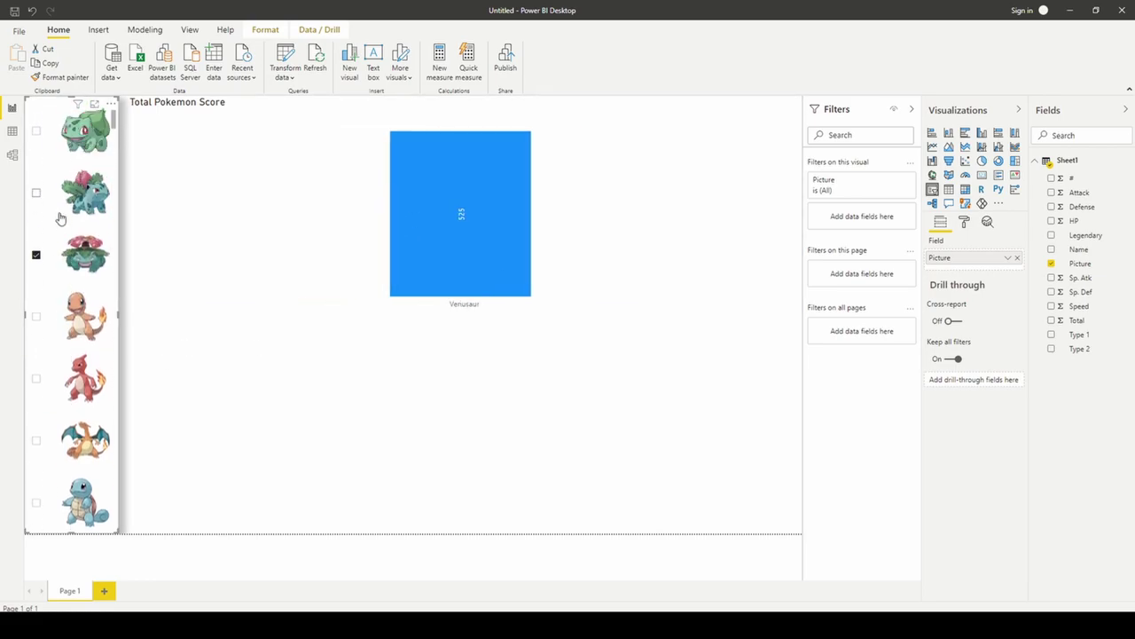
left_click(36, 254)
left_click(365, 464)
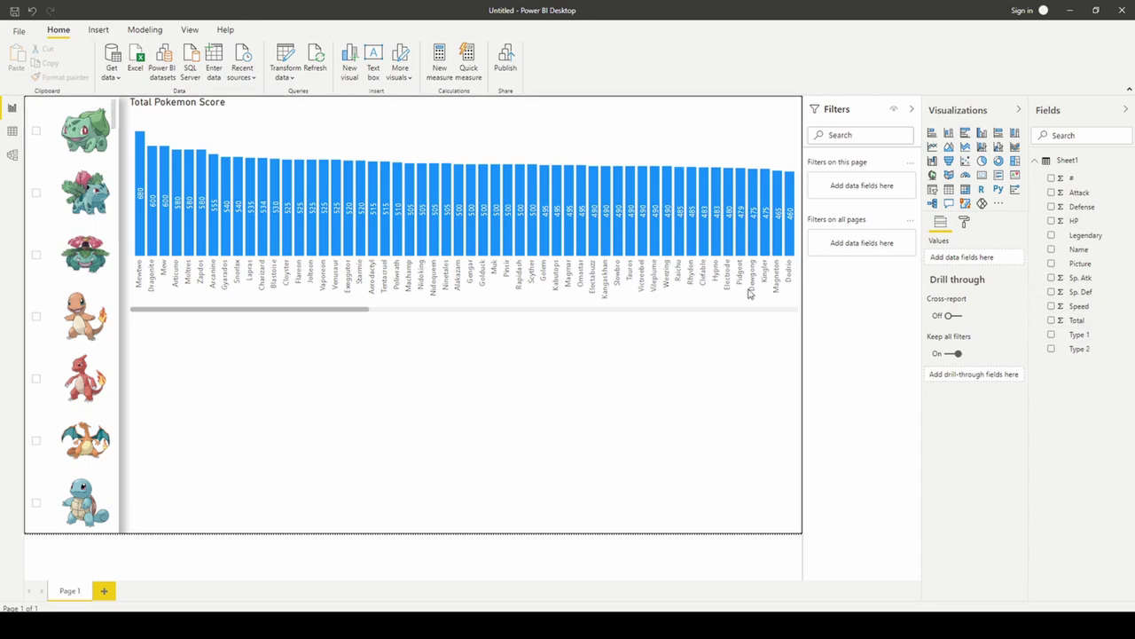
Review the type and stat columns of the Sheet1 data table and return to the report page.
left_click(13, 131)
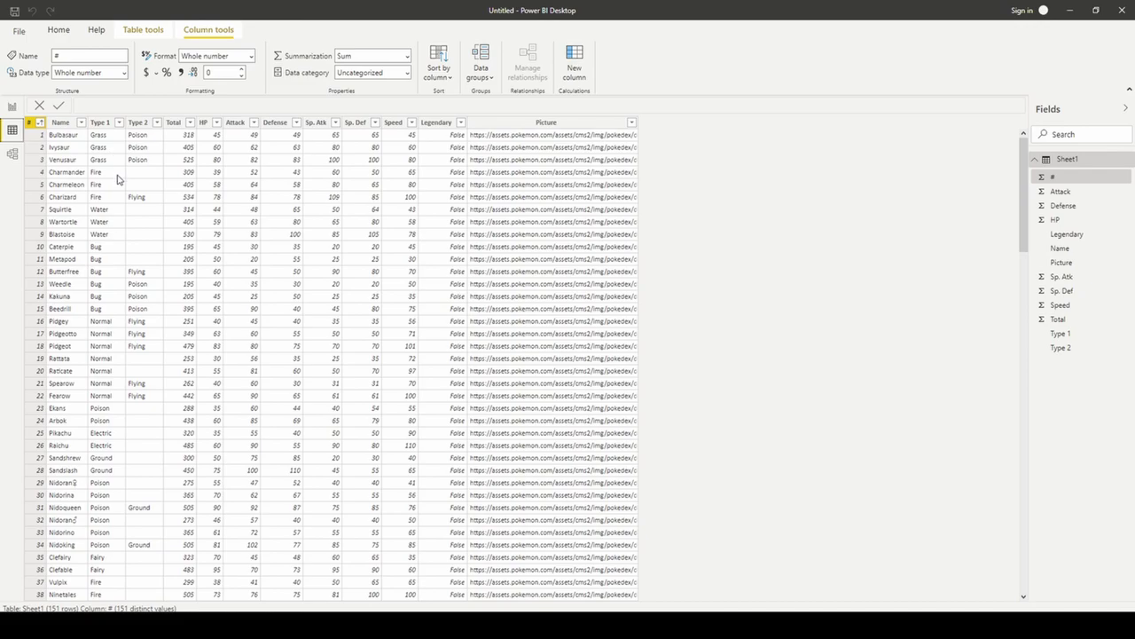
scroll(116, 195, "down", 8)
scroll(110, 385, "up", 8)
left_click(12, 109)
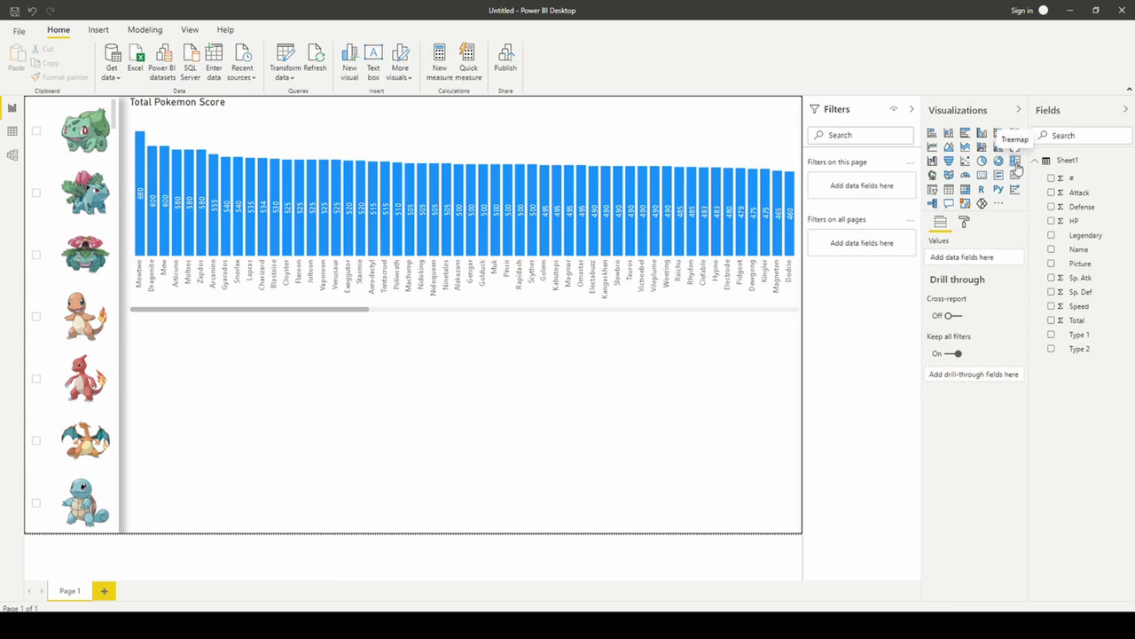
Insert a treemap below the column chart, narrowed to less than half the chart's width, with the filters area collapsed.
left_click(1015, 162)
left_click_drag(804, 420, 496, 409)
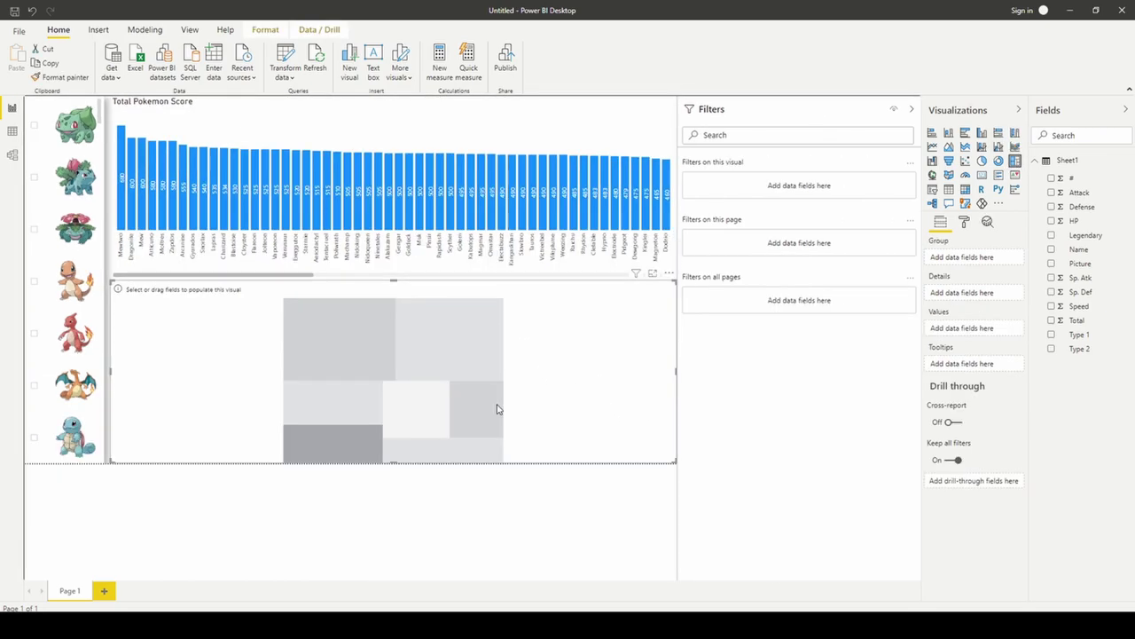
left_click(911, 108)
left_click_drag(887, 456, 463, 454)
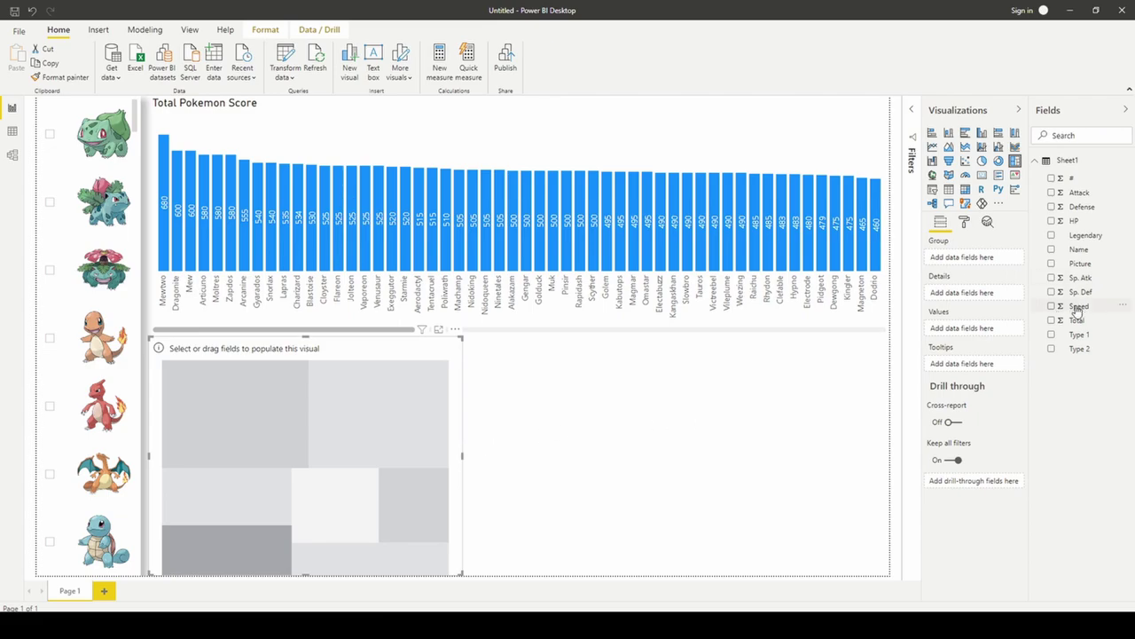
Group the treemap by Type 1 and size its tiles by the count of Name.
left_click_drag(1082, 336, 985, 262)
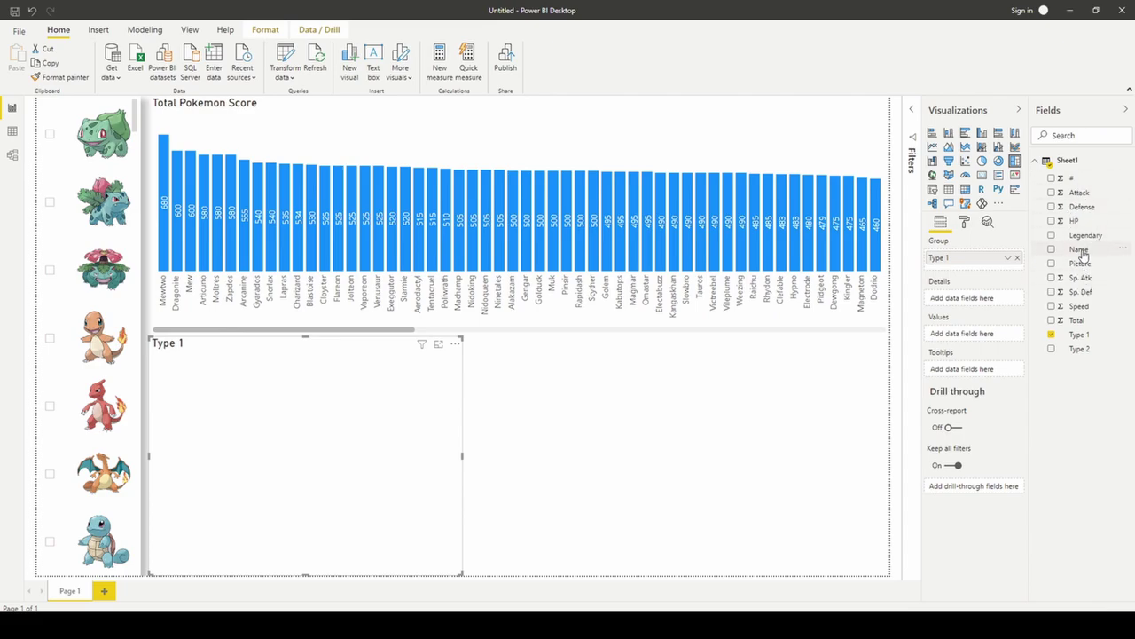
left_click_drag(990, 339, 991, 338)
left_click(1008, 334)
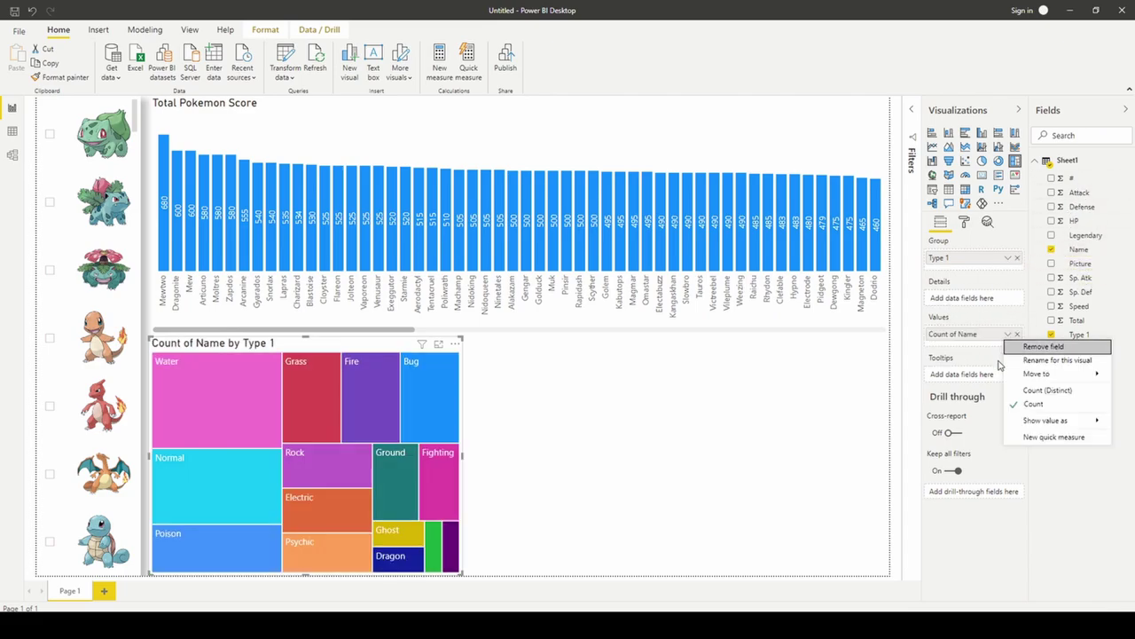
left_click(1036, 406)
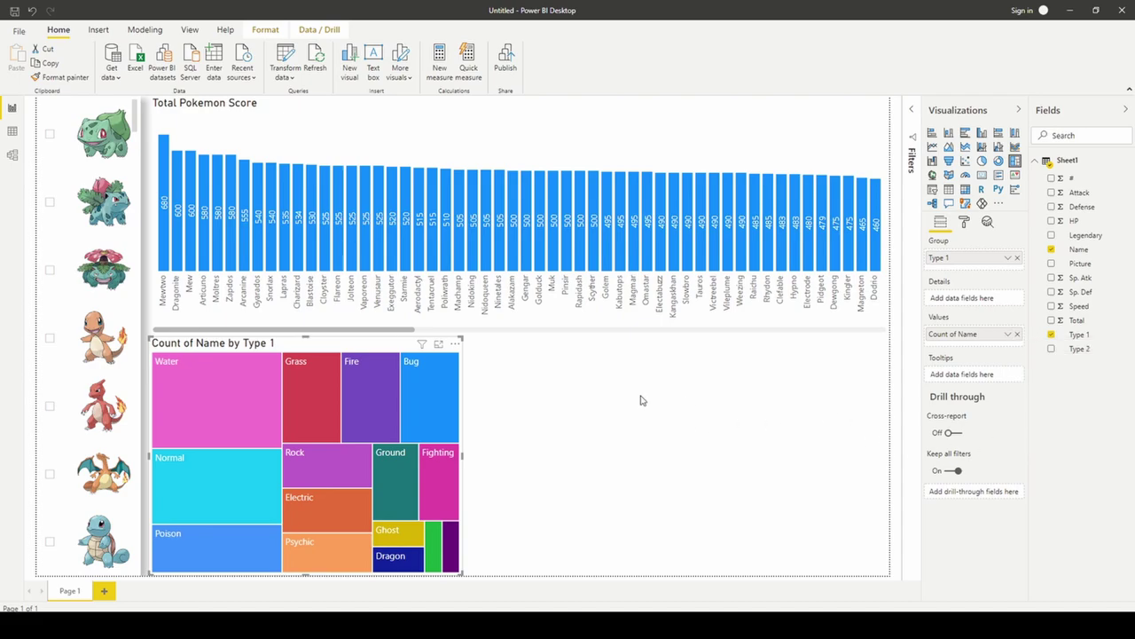
Turn on the treemap's data labels and set its title text to "Pokemon Count by Type".
left_click(965, 223)
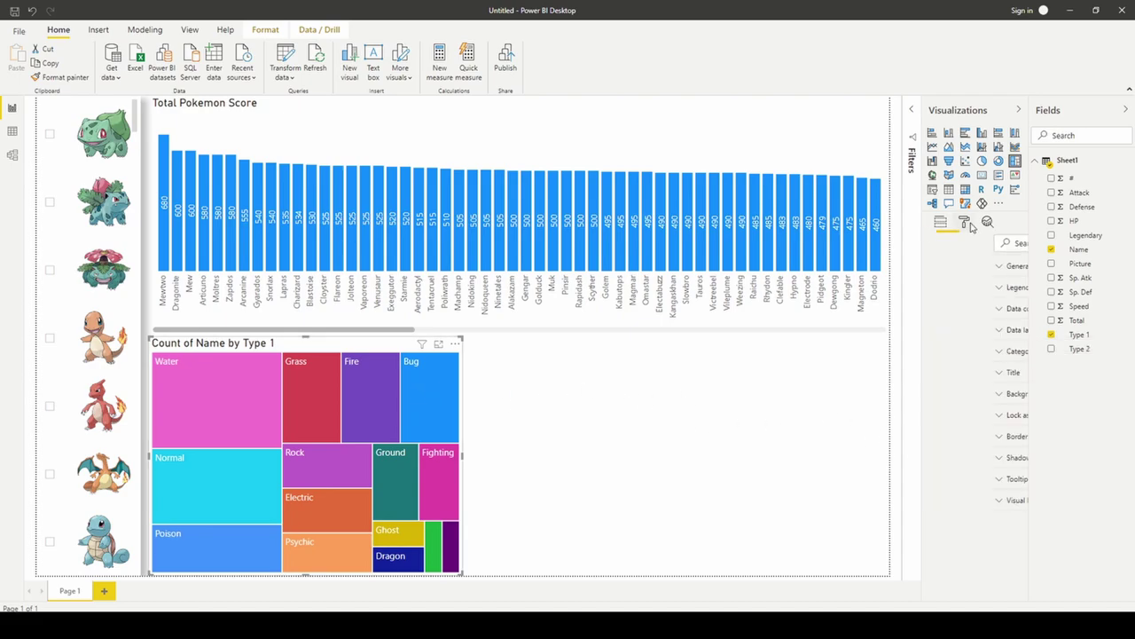
left_click(999, 330)
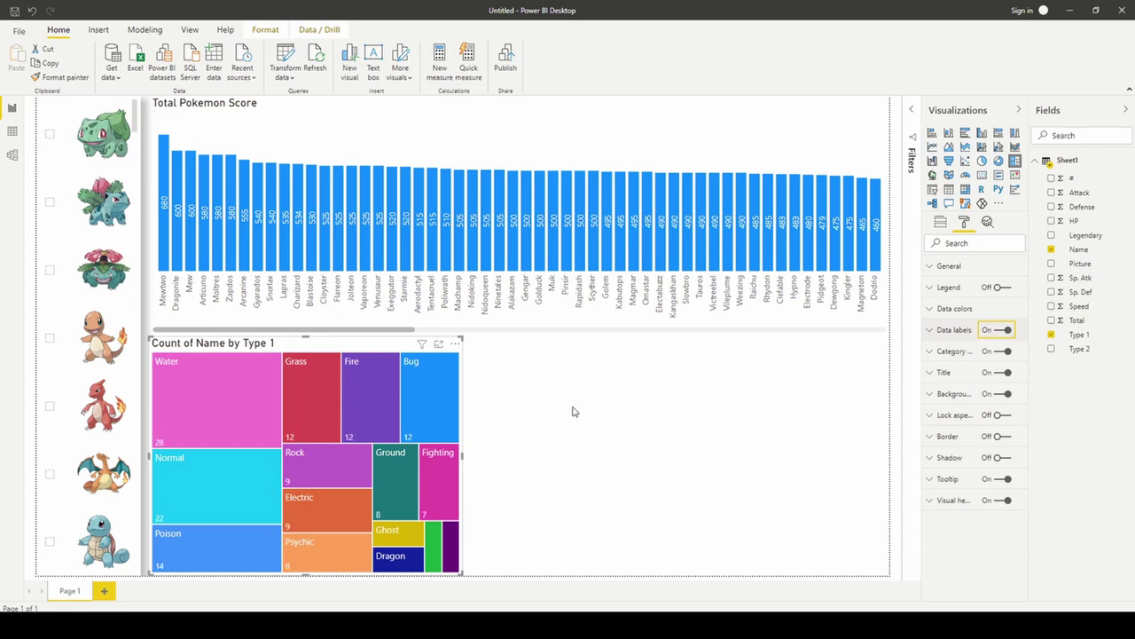
left_click(997, 393)
left_click(943, 373)
triple_click(959, 407)
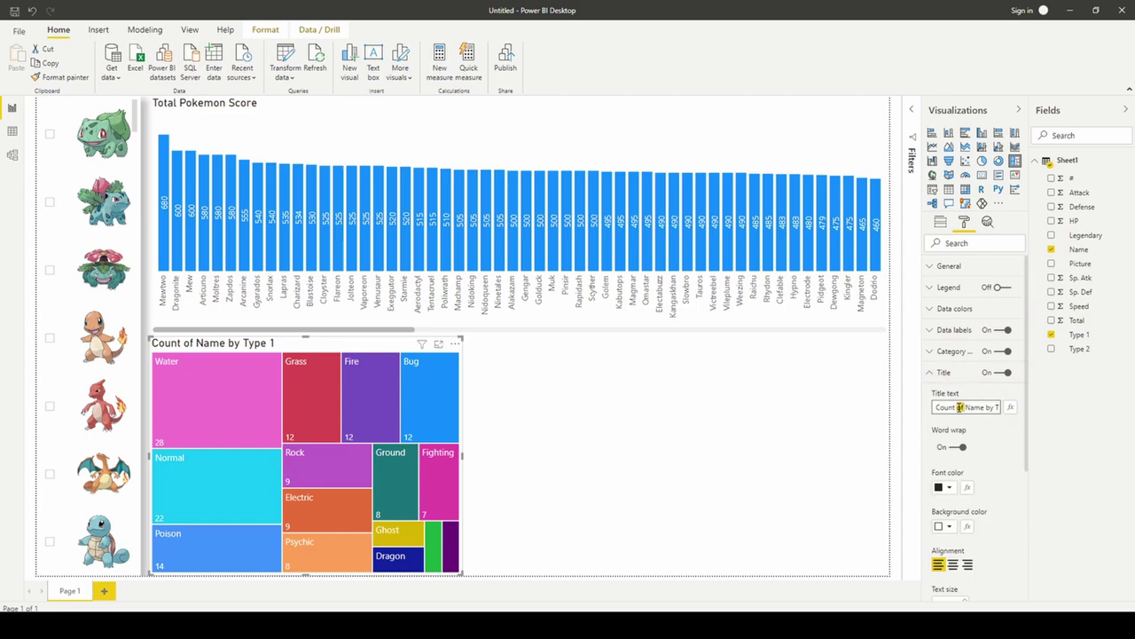
type("Pokemon Cou")
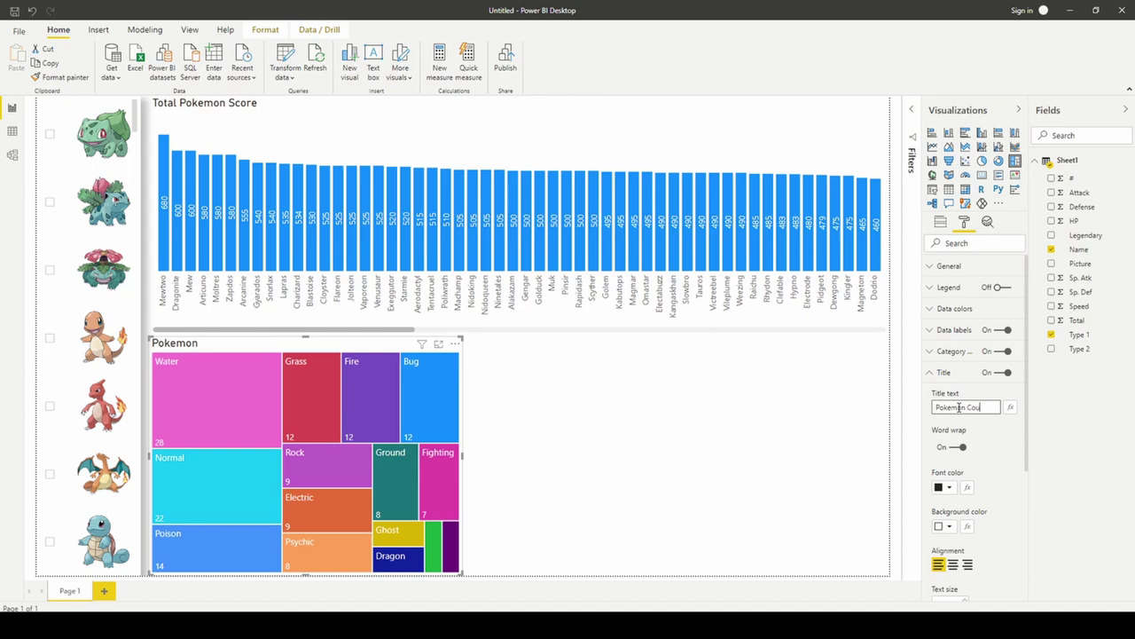
type("nt by Type")
left_click(662, 378)
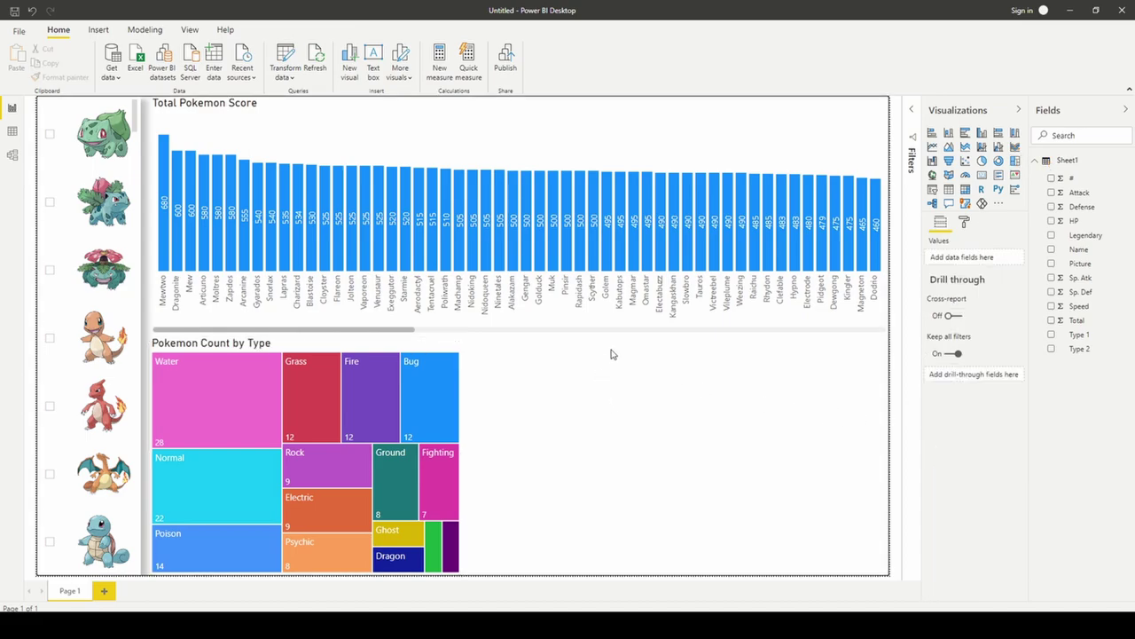
Examine the treemap's type counts and highlight the Poison type to inspect its Pokémon across the column chart, clearing the highlight at the end.
mouse_move(205, 410)
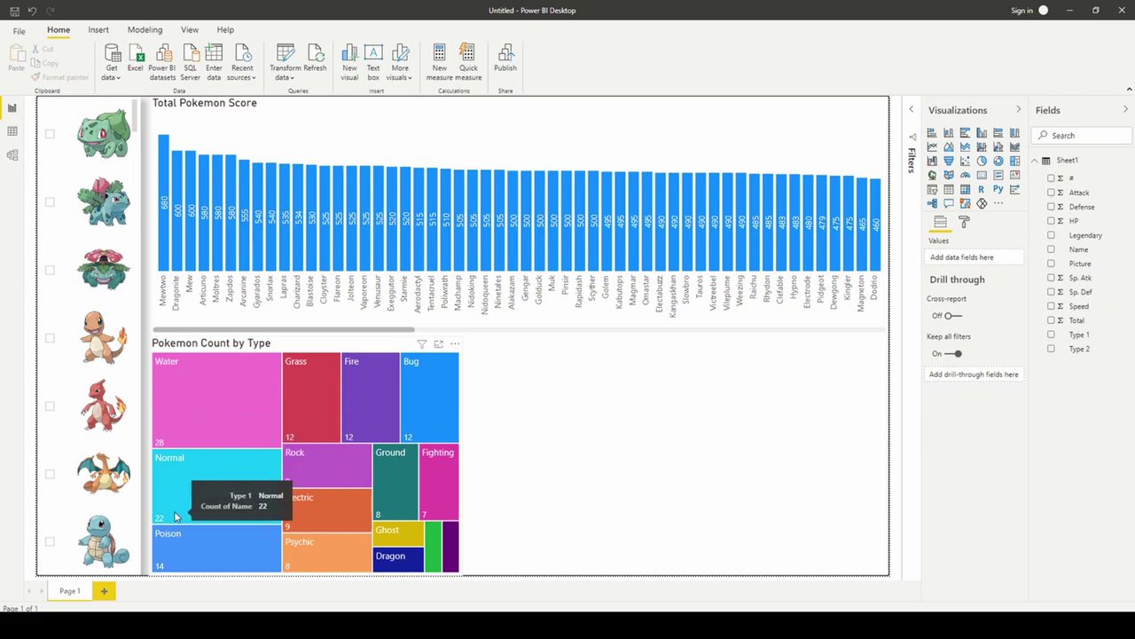
mouse_move(198, 564)
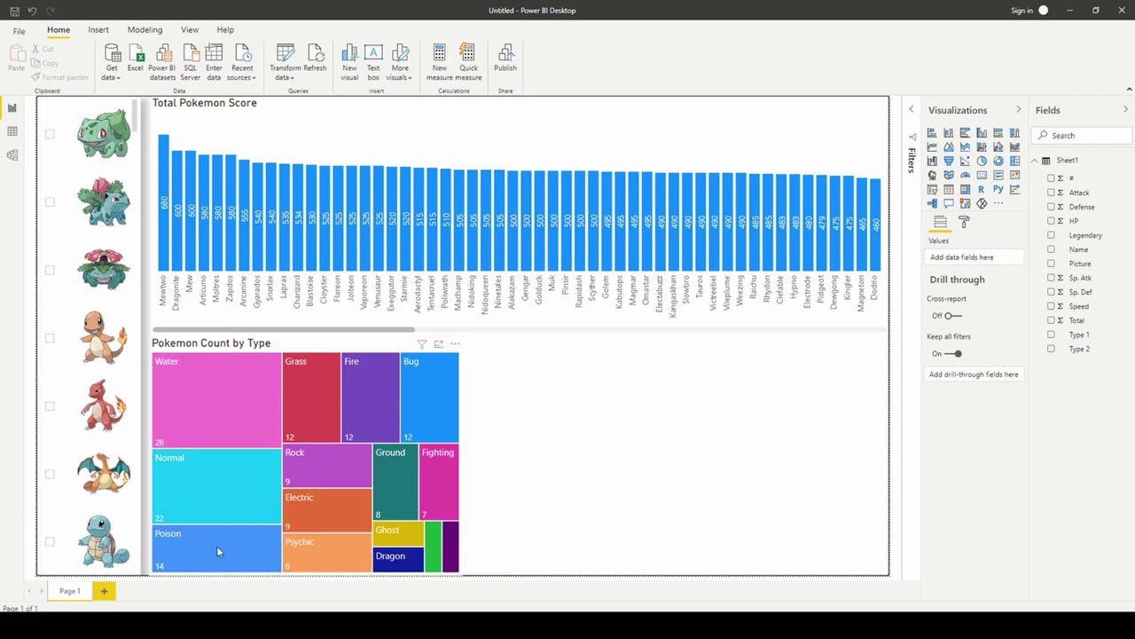
mouse_move(233, 524)
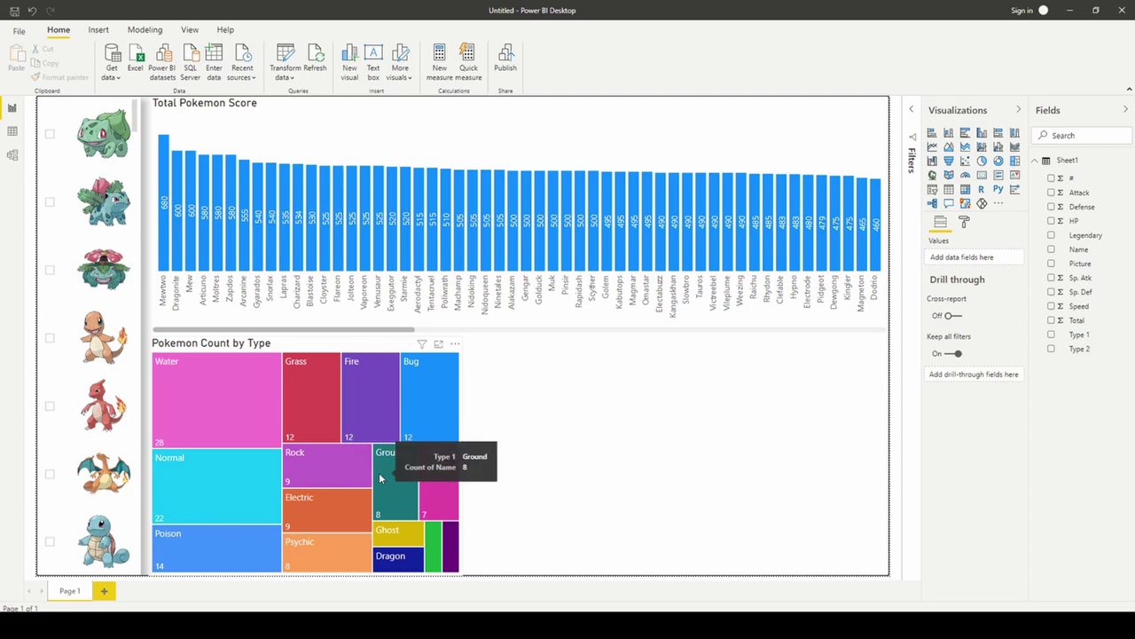
left_click(218, 550)
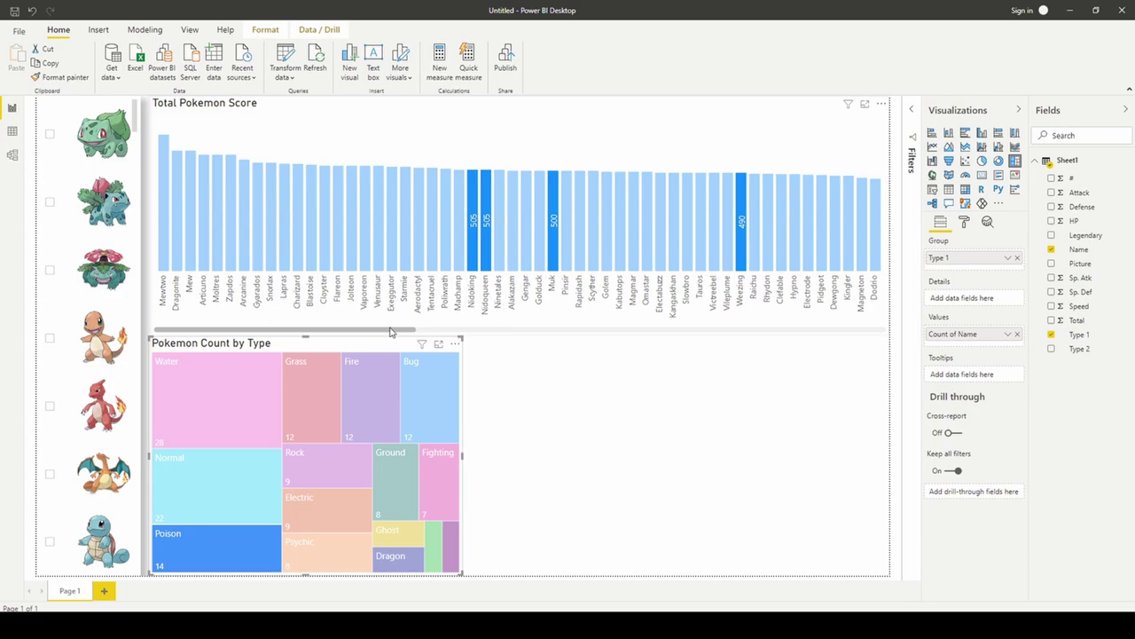
left_click_drag(391, 331, 859, 346)
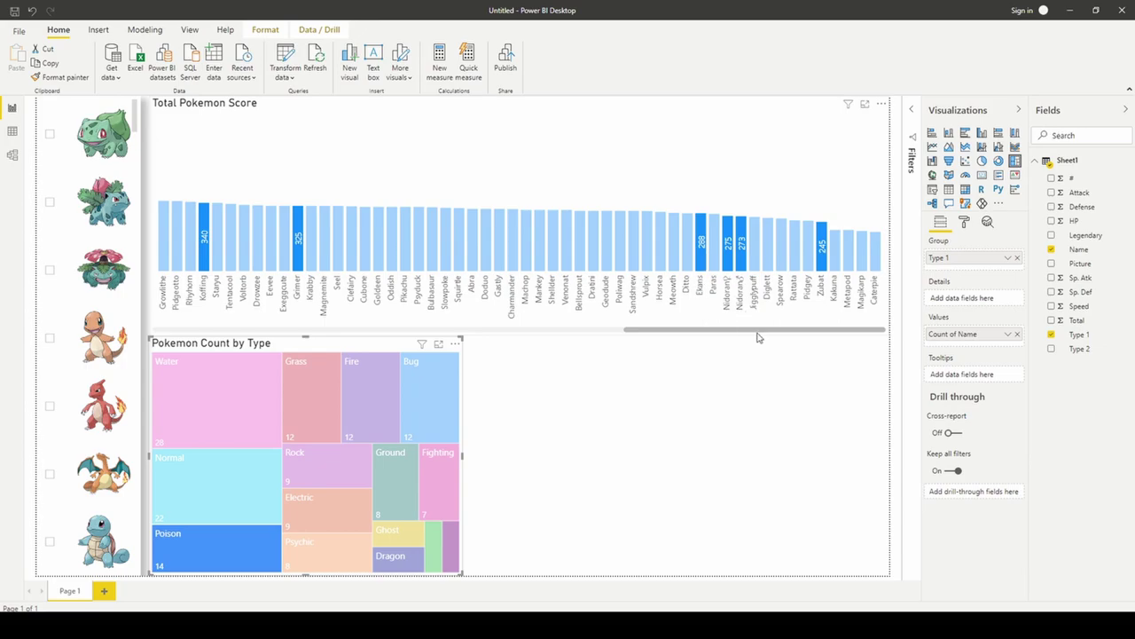
left_click_drag(763, 334, 239, 344)
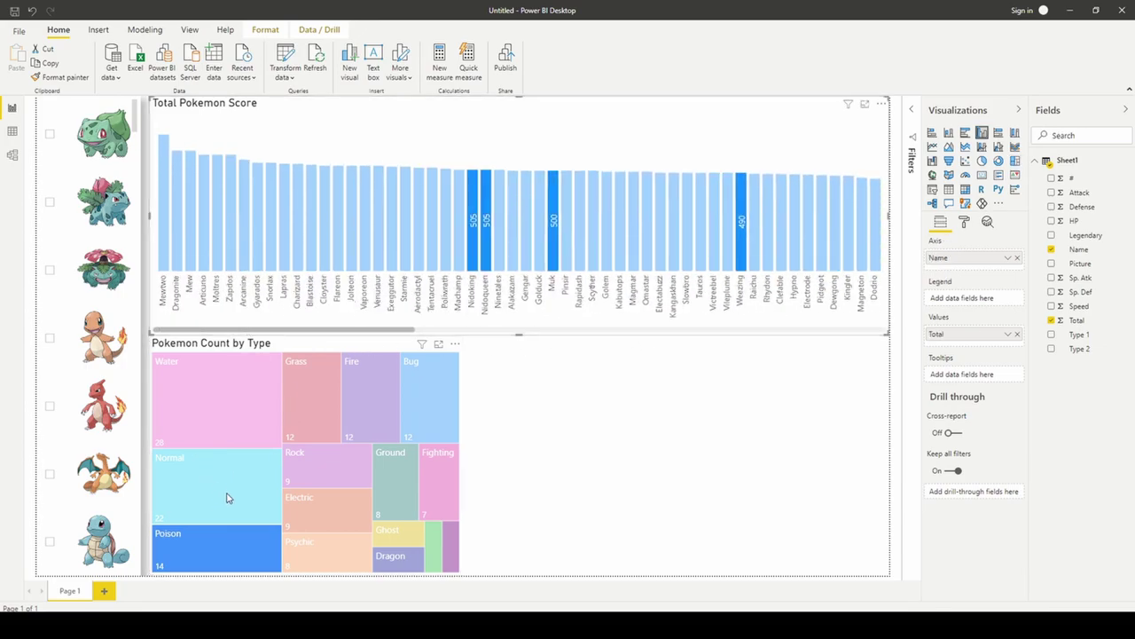
left_click(266, 547)
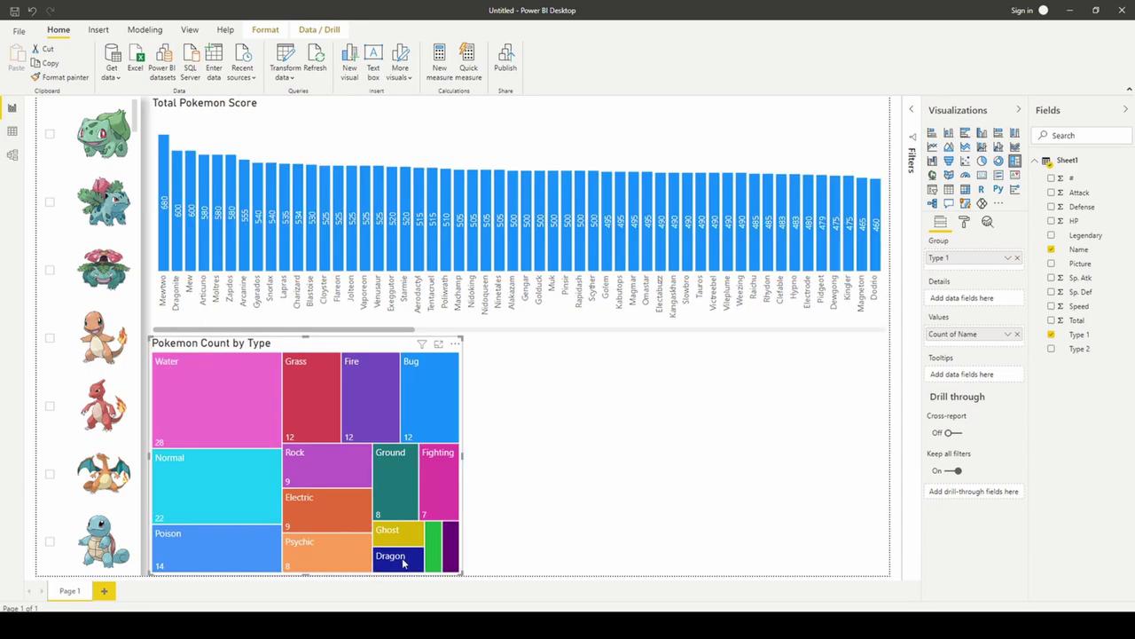
Highlight the Dragon type in the treemap to inspect its Pokémon across the column chart, and clear the highlight.
left_click(403, 561)
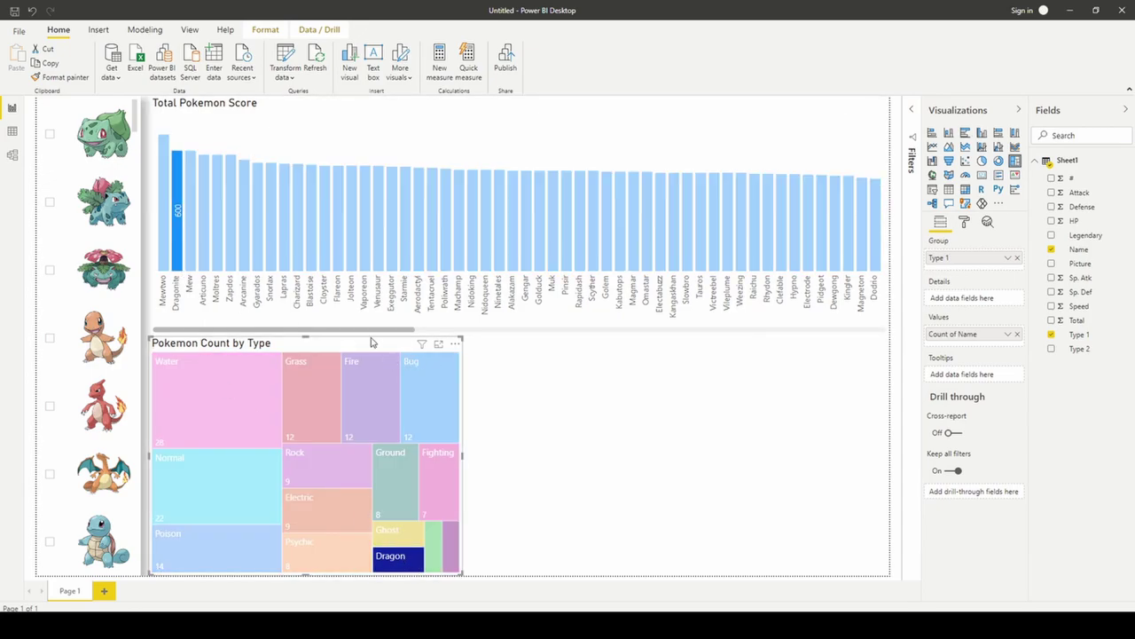
left_click_drag(373, 334, 852, 331)
left_click(436, 328)
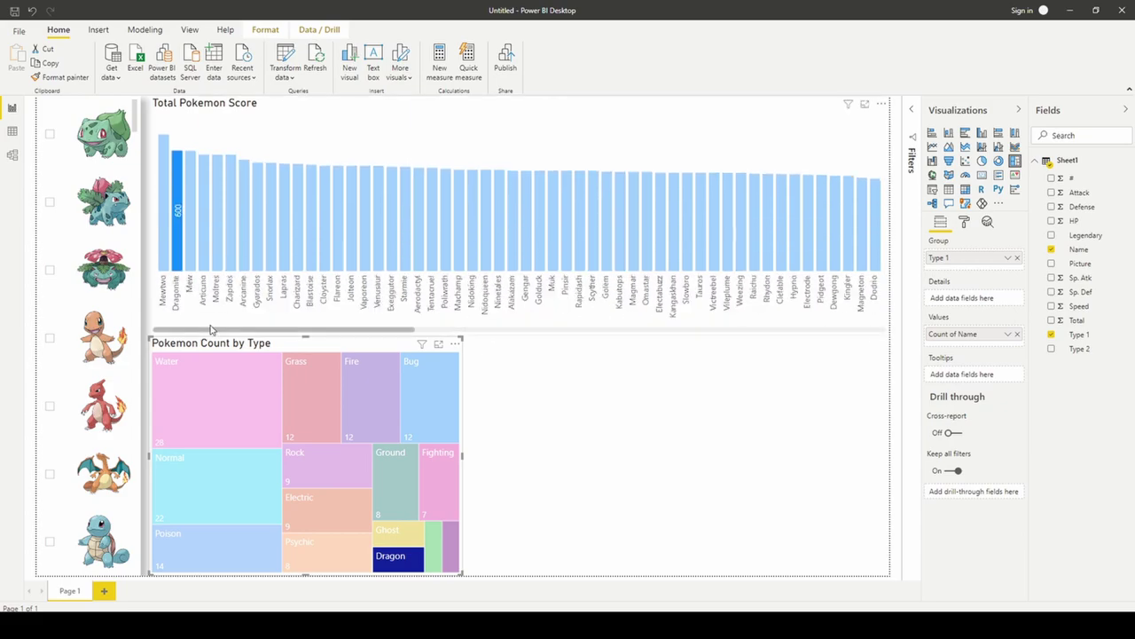
left_click(408, 561)
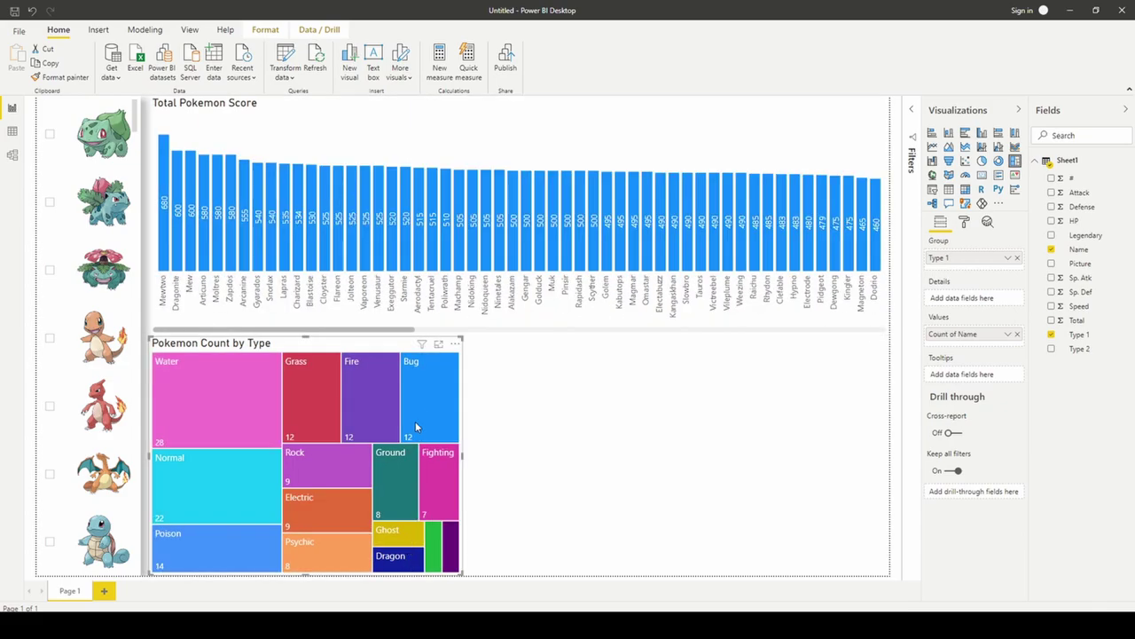
Highlight the Fire and Water types one after the other to inspect their Pokémon in the column chart, and clear the highlighting.
left_click(372, 377)
left_click(362, 408)
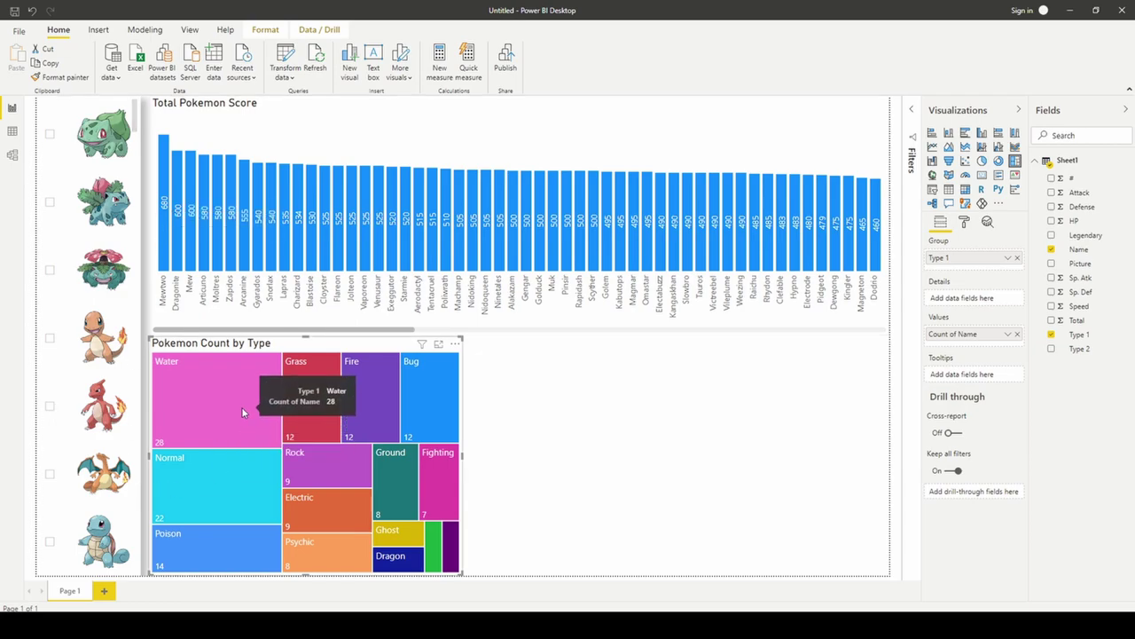
left_click(209, 413)
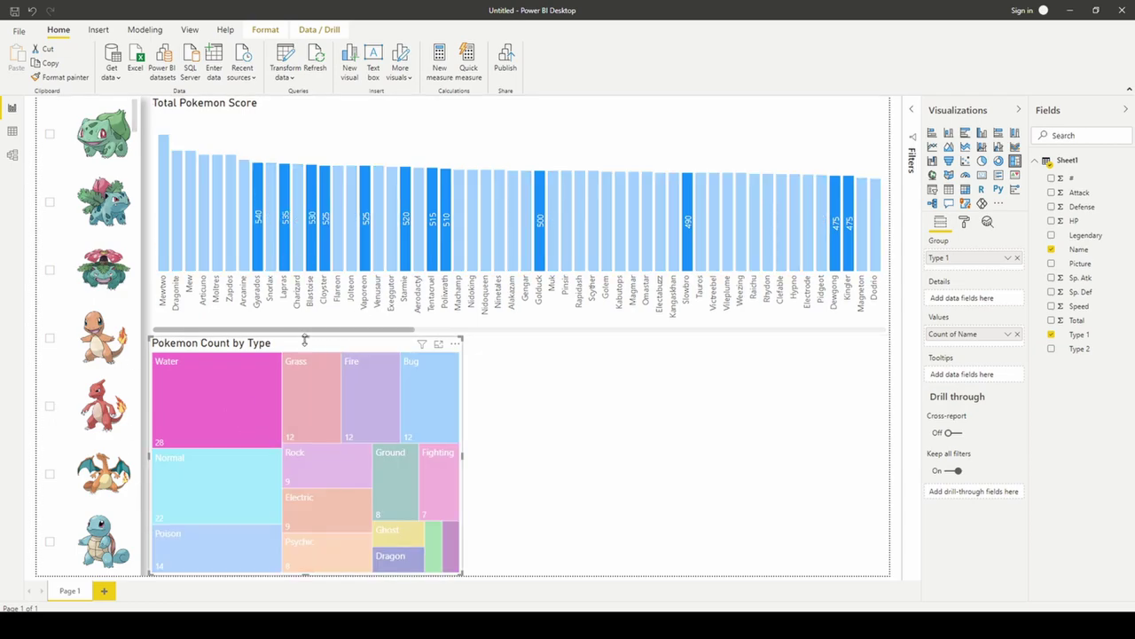
left_click(233, 401)
left_click(559, 441)
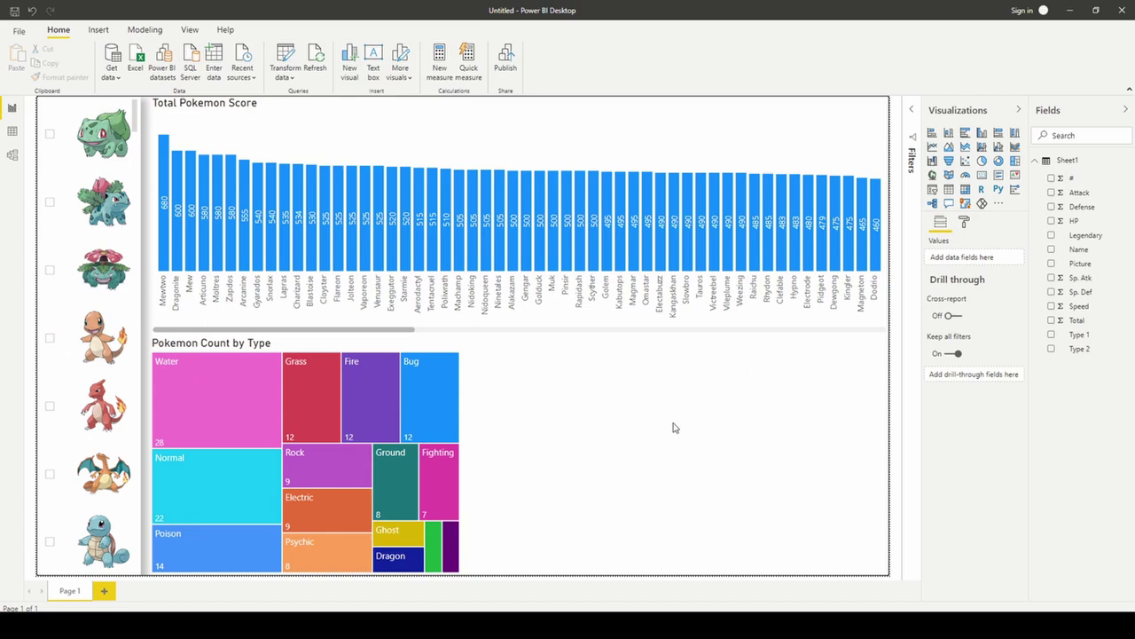
Insert a table visual beside the treemap with the Name, HP, Attack and Defense fields in that order.
left_click(949, 189)
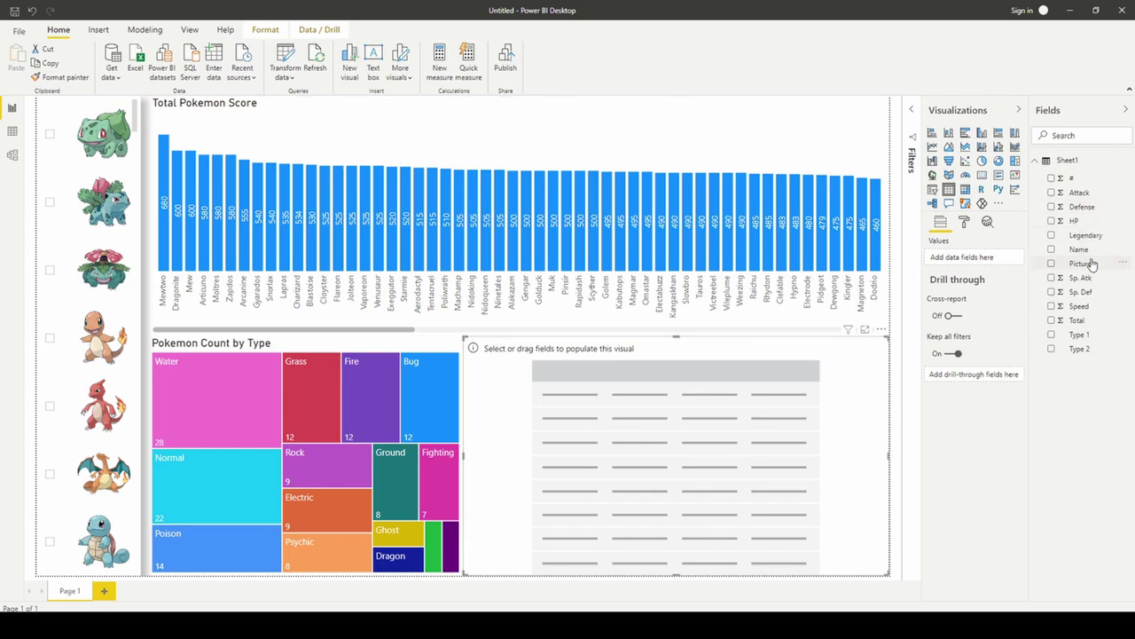
left_click_drag(1079, 250, 972, 259)
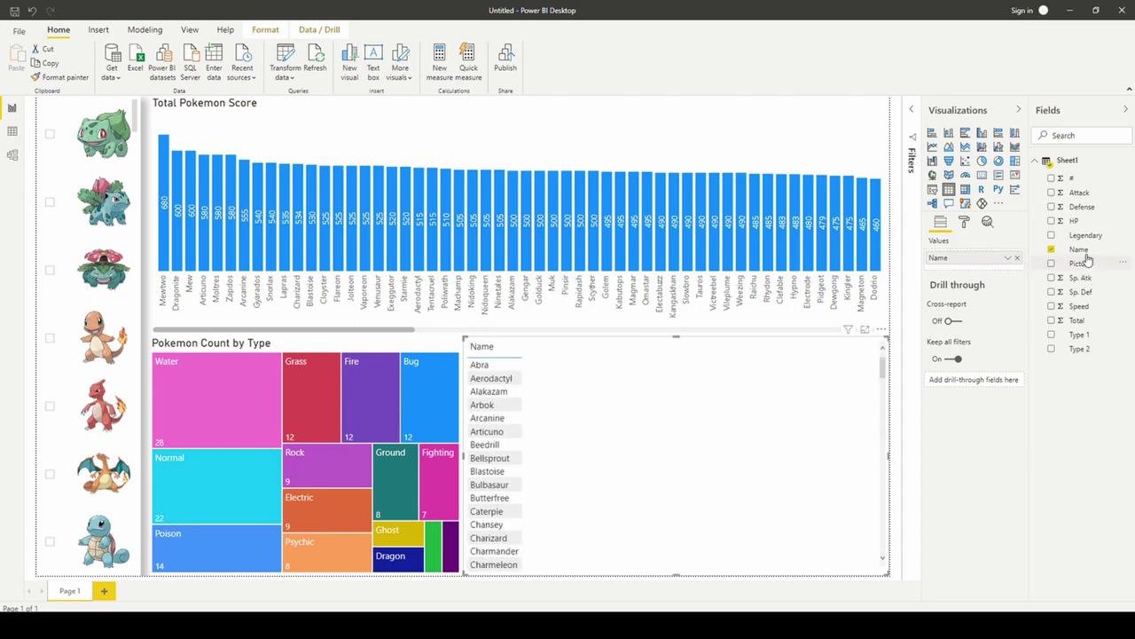
left_click_drag(1081, 193, 986, 283)
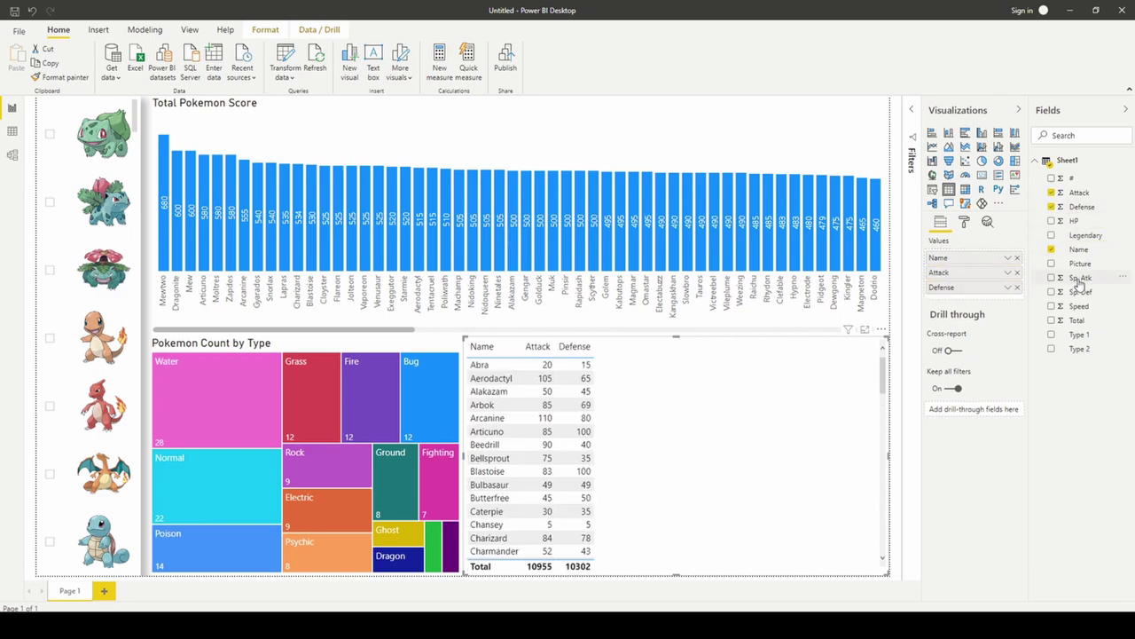
mouse_move(1077, 221)
left_mouse_down()
mouse_move(994, 299)
mouse_move(974, 304)
mouse_move(971, 266)
mouse_move(965, 305)
mouse_move(970, 268)
left_mouse_up()
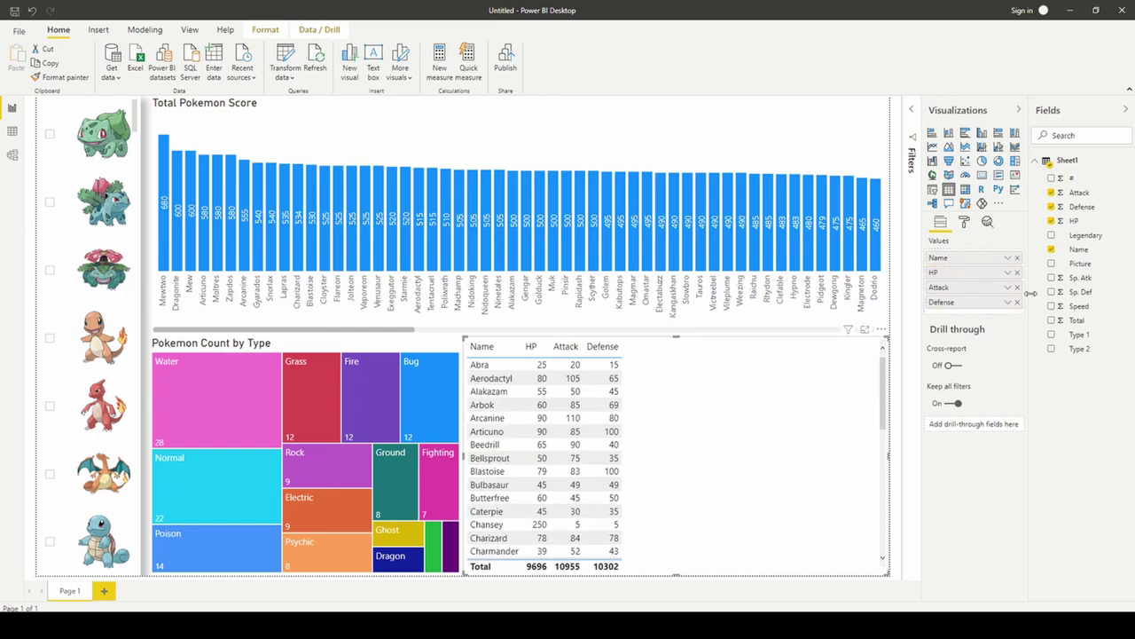
Add the Sp. Atk, Sp. Def, Speed, Total and Picture fields to the table after Defense.
left_click(1089, 280)
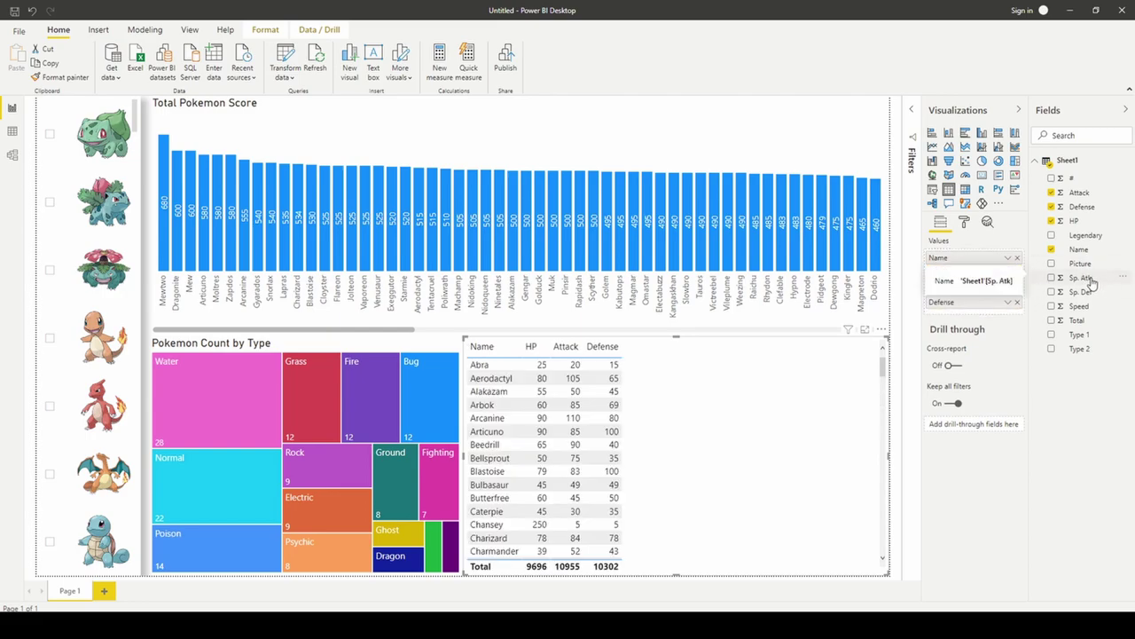
left_click_drag(1082, 292, 986, 330)
left_click_drag(1078, 306, 992, 348)
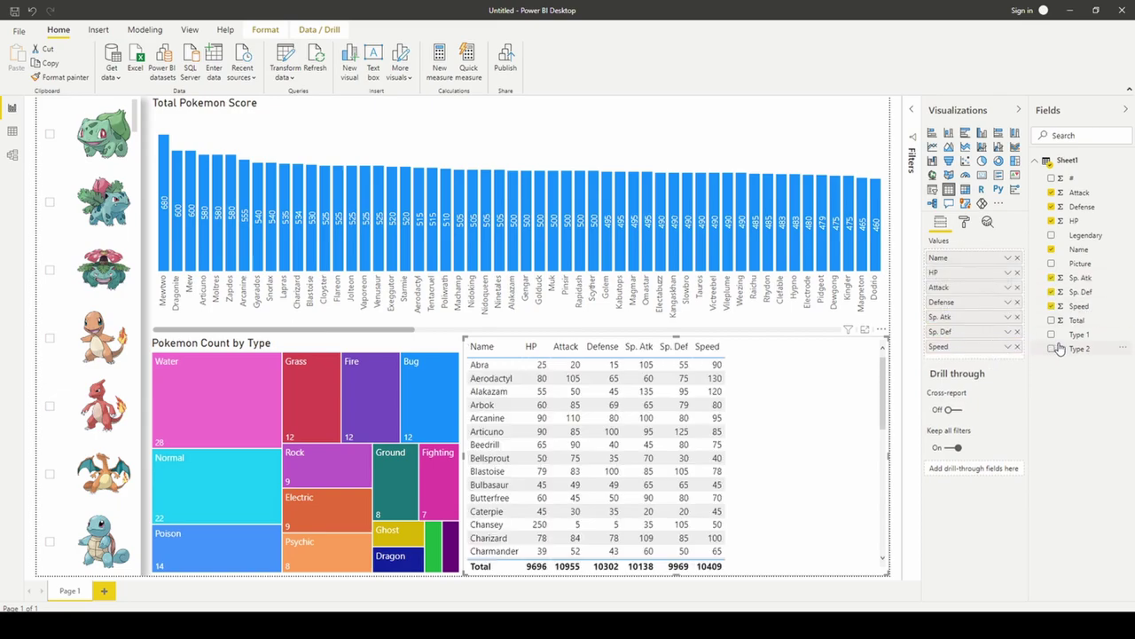
left_click_drag(1078, 320, 986, 362)
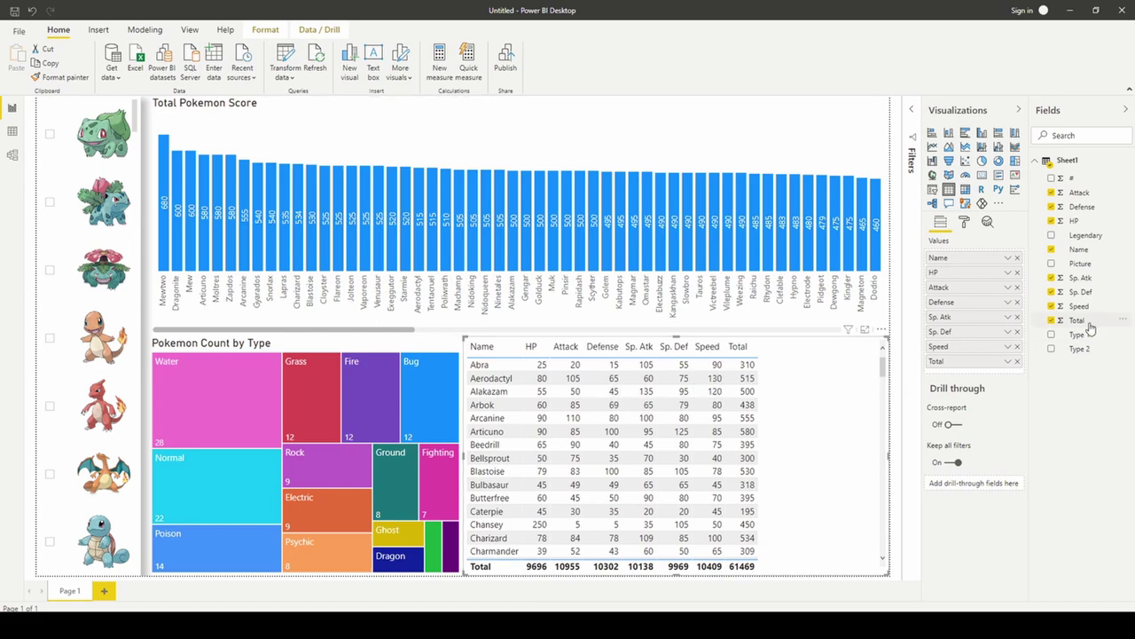
left_click_drag(1088, 265, 992, 384)
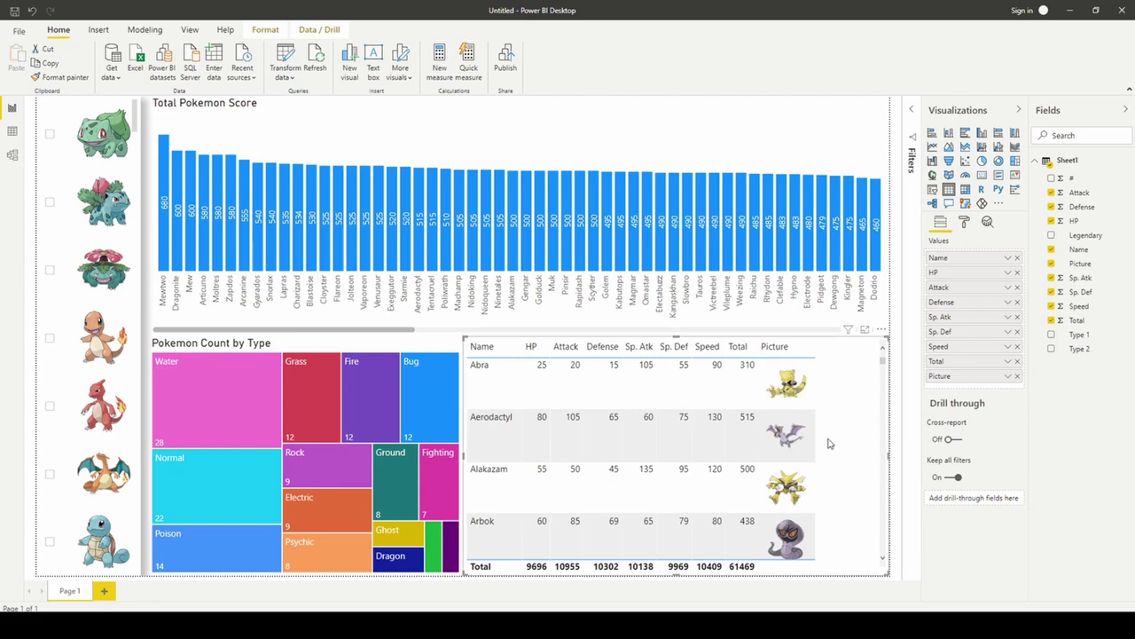
Add the # field as the table's first column and sort the table by it in ascending order.
left_click_drag(1069, 181, 988, 262)
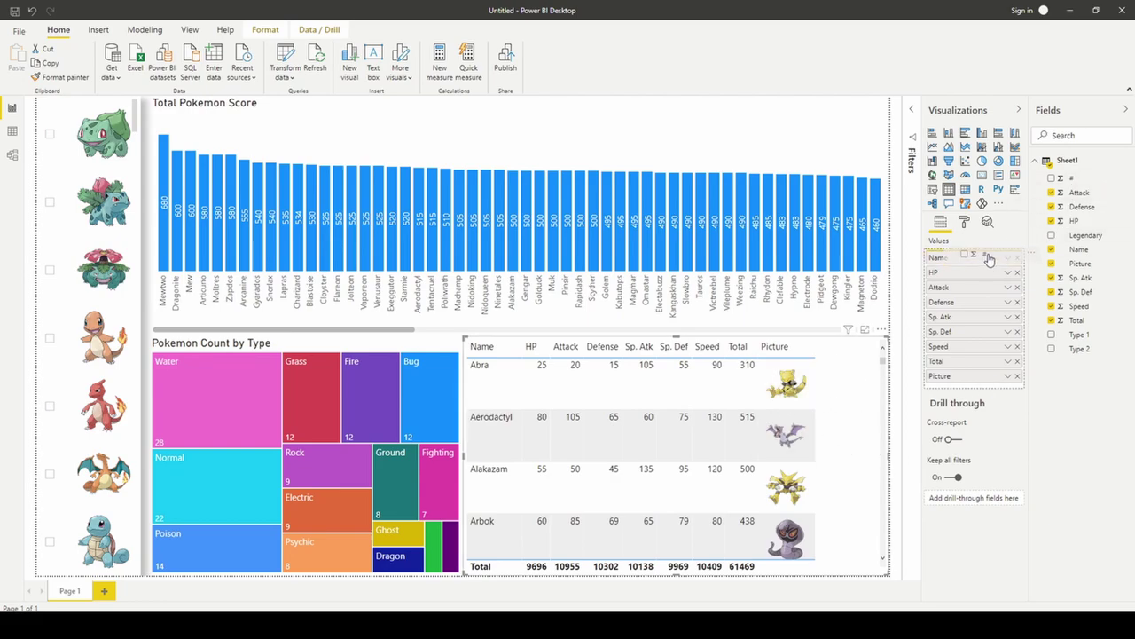
left_click(474, 352)
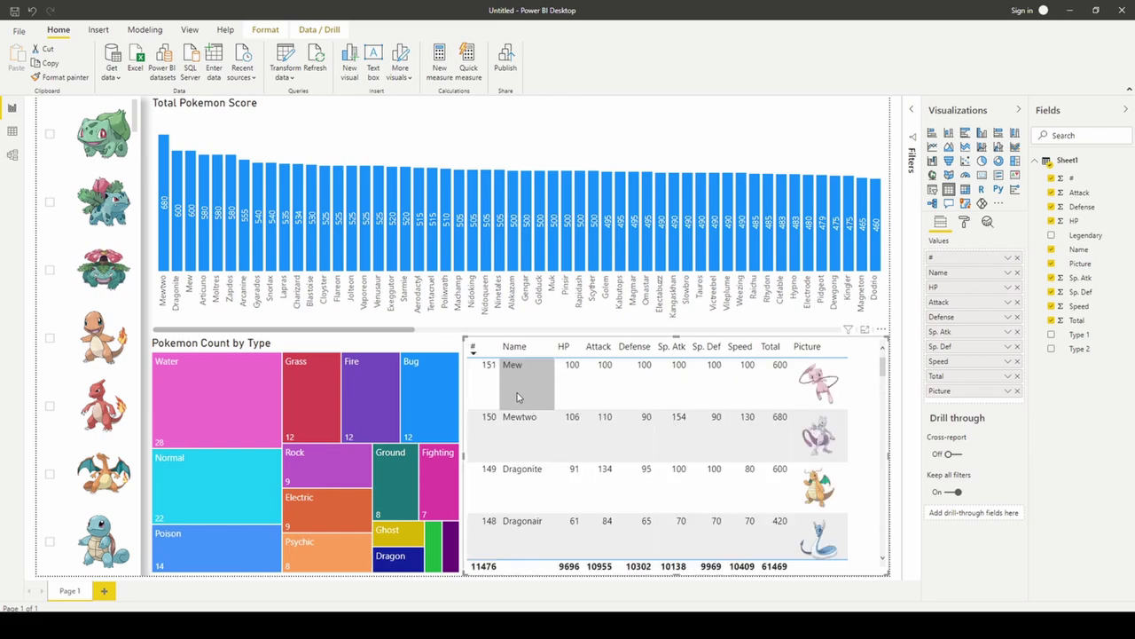
left_click(474, 352)
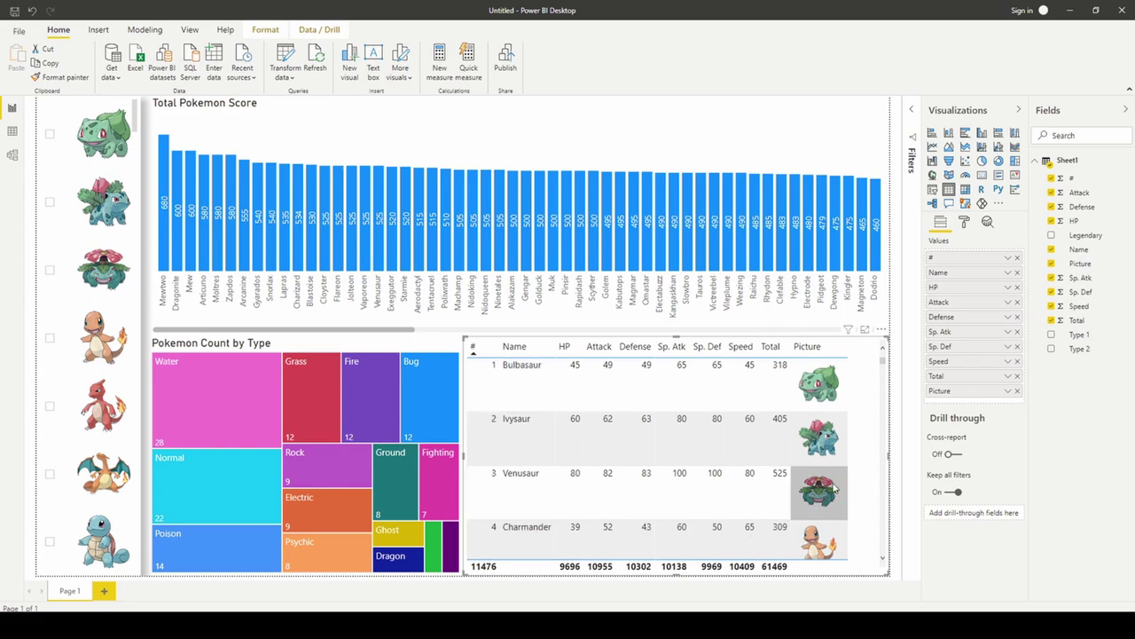
Turn off the totals row in the table's formatting.
left_click(967, 224)
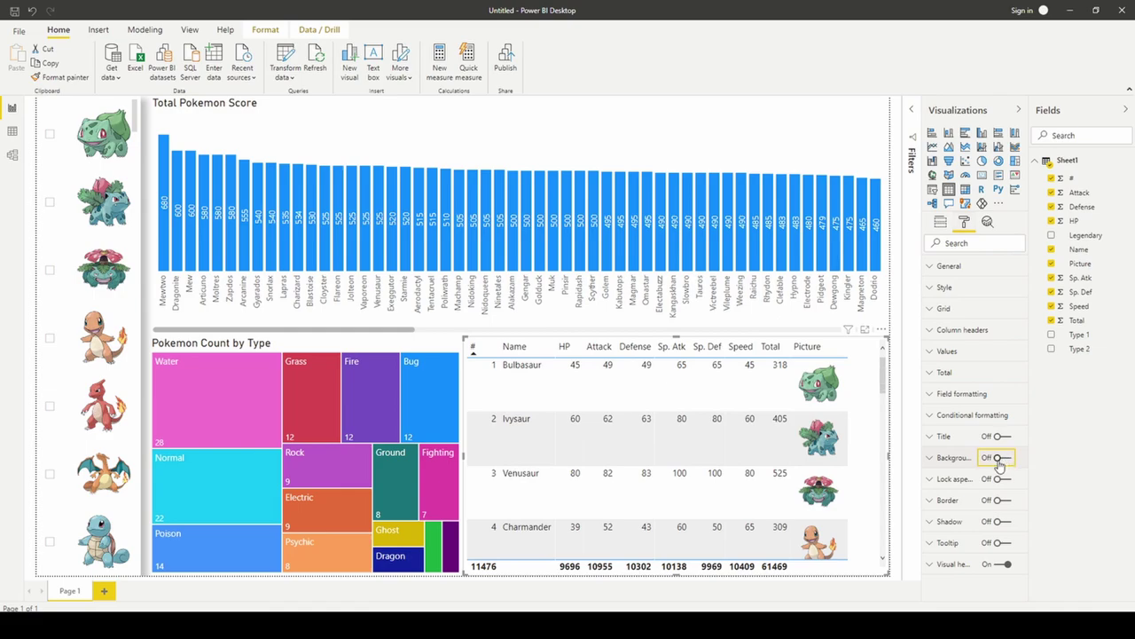
left_click(941, 373)
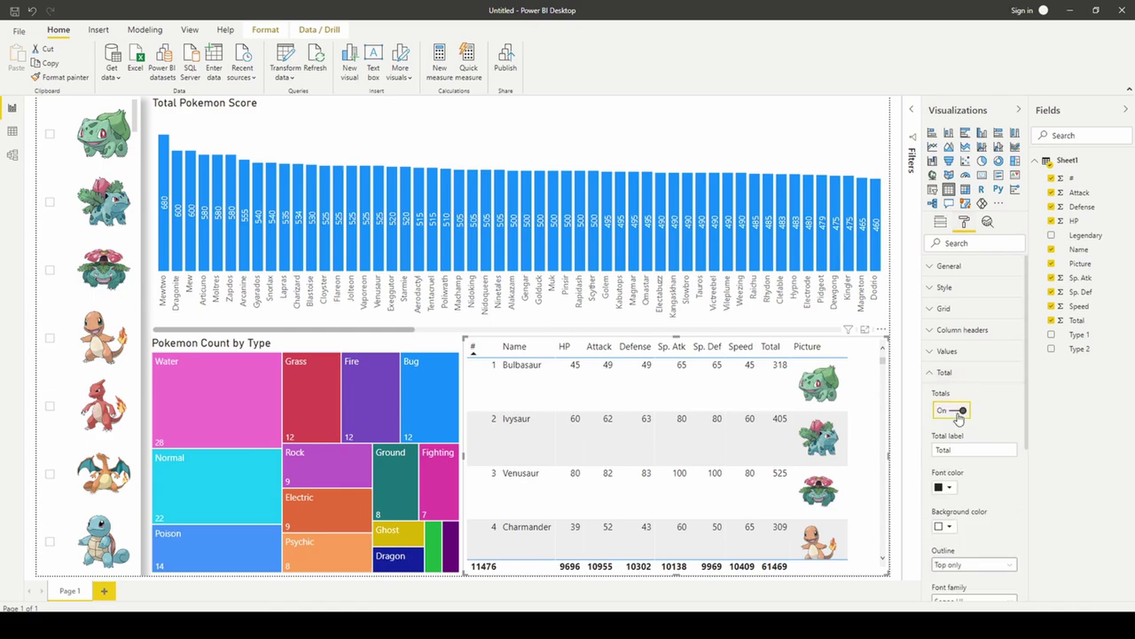
left_click(958, 410)
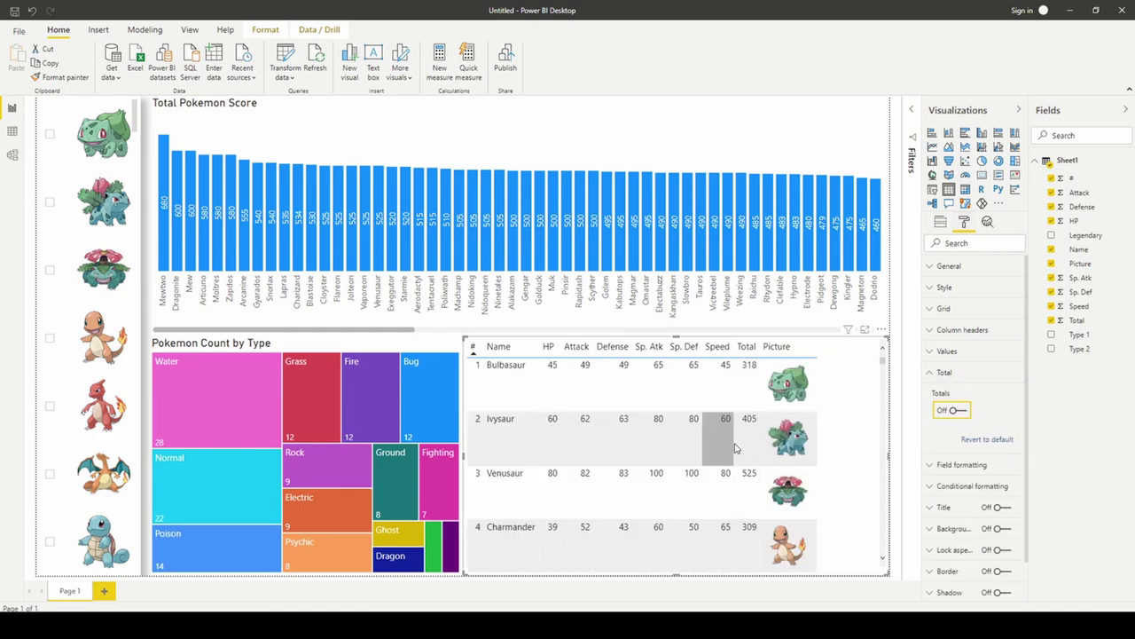
left_click(945, 373)
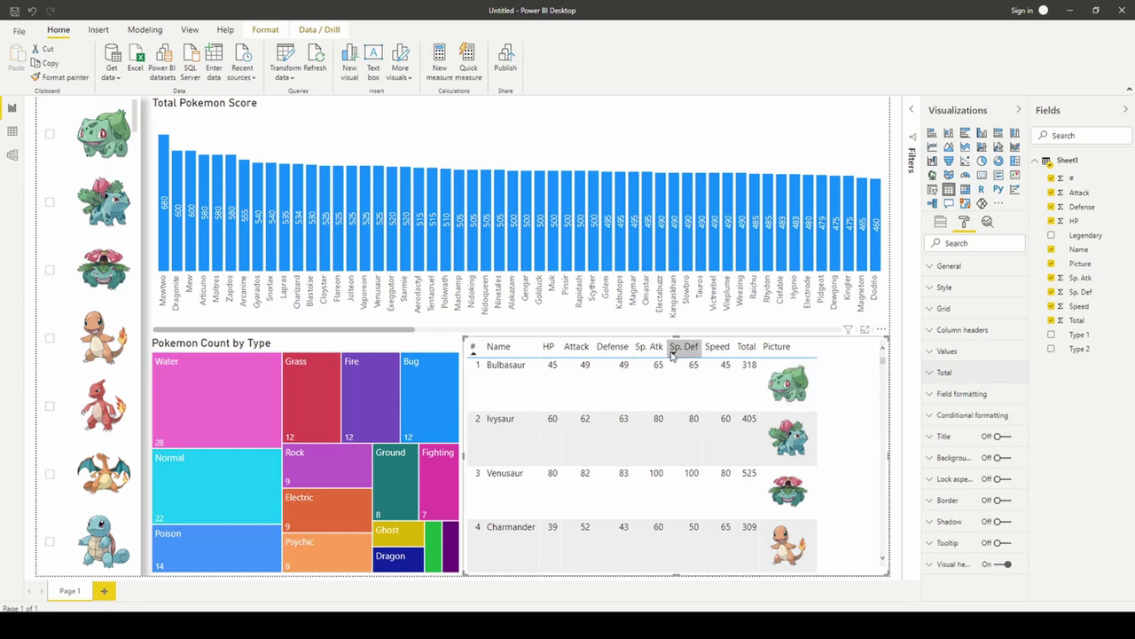
Widen the table's Sp. Atk, Name, Picture and Total columns, and deselect the table.
left_click_drag(667, 348, 676, 348)
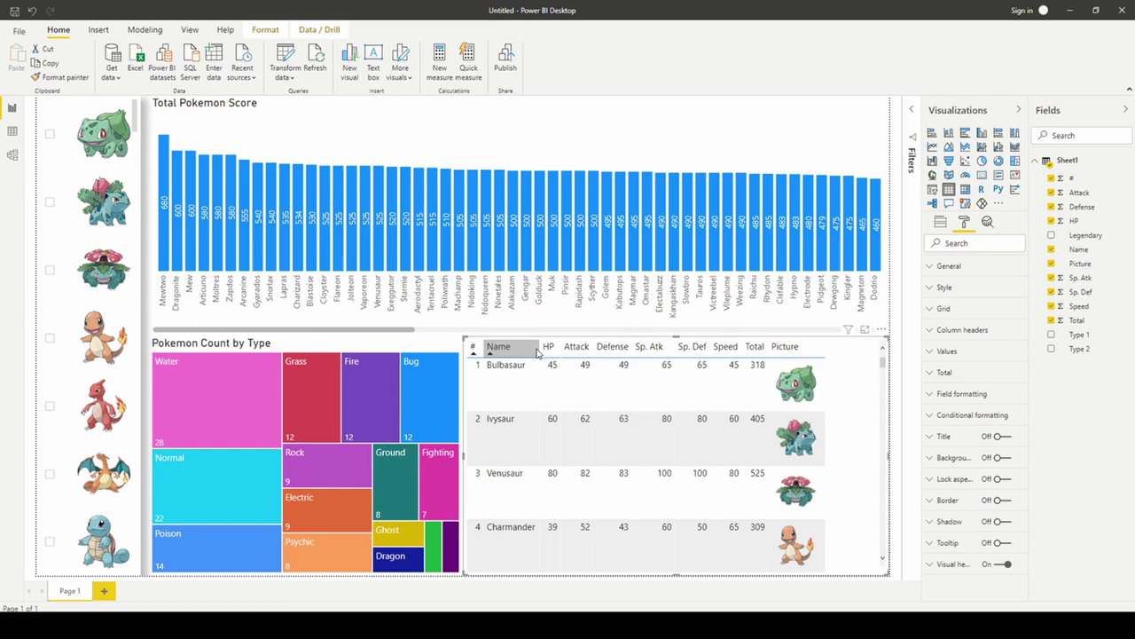
left_click_drag(535, 347, 546, 348)
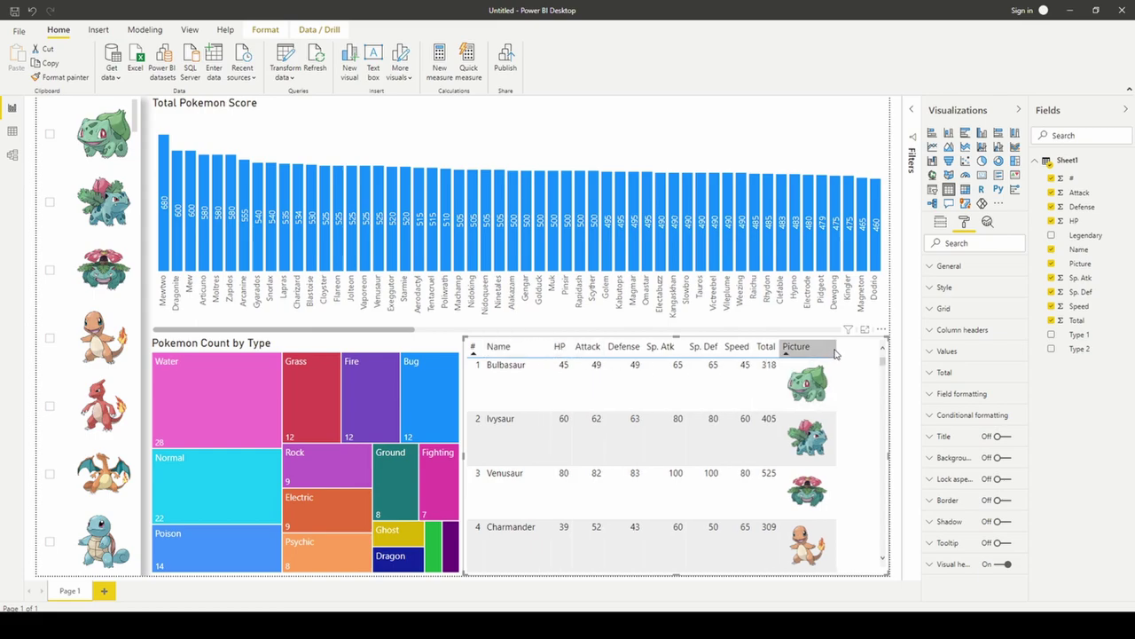
left_click_drag(835, 354, 850, 351)
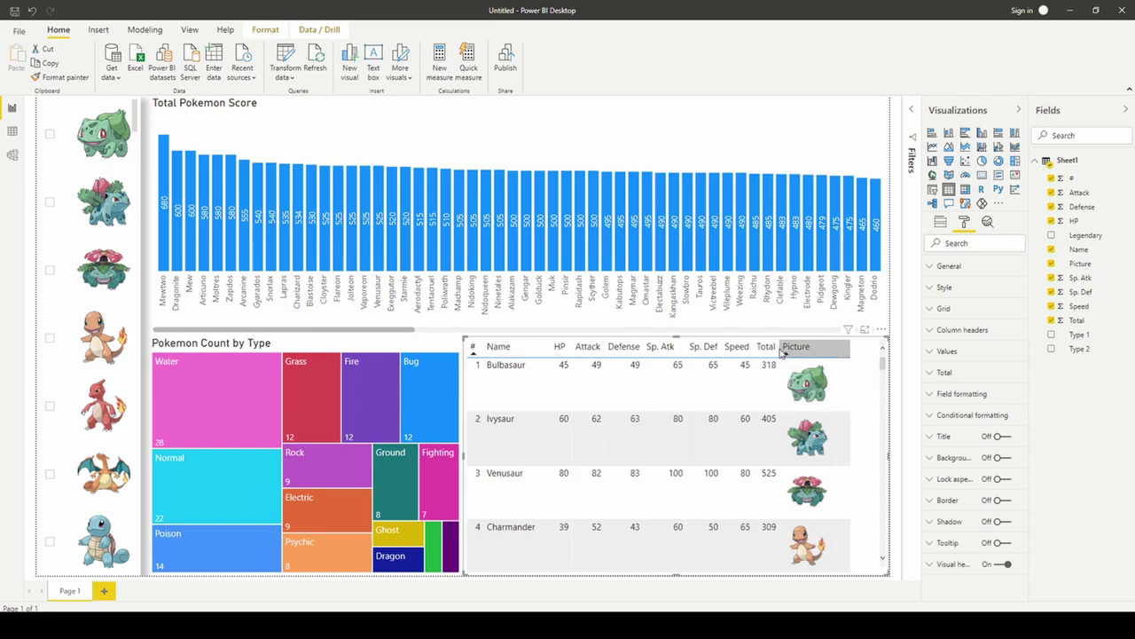
left_click_drag(781, 353, 804, 350)
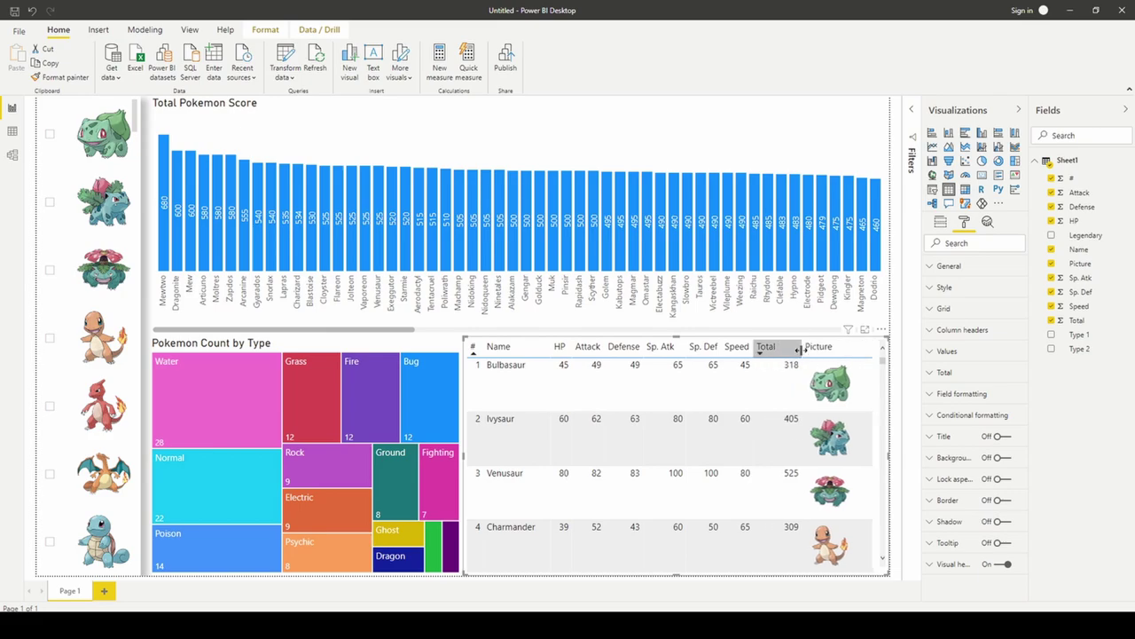
left_click(896, 178)
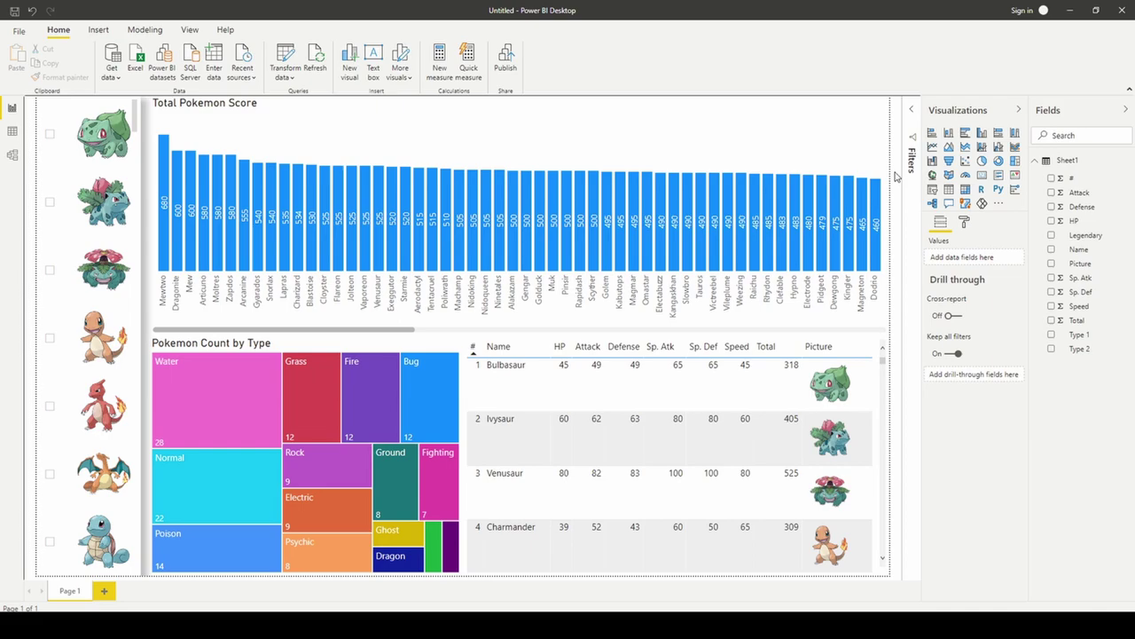
Filter the report to Bulbasaur, Charmander and Squirtle with the picture slicer to compare their stats.
left_click(50, 135)
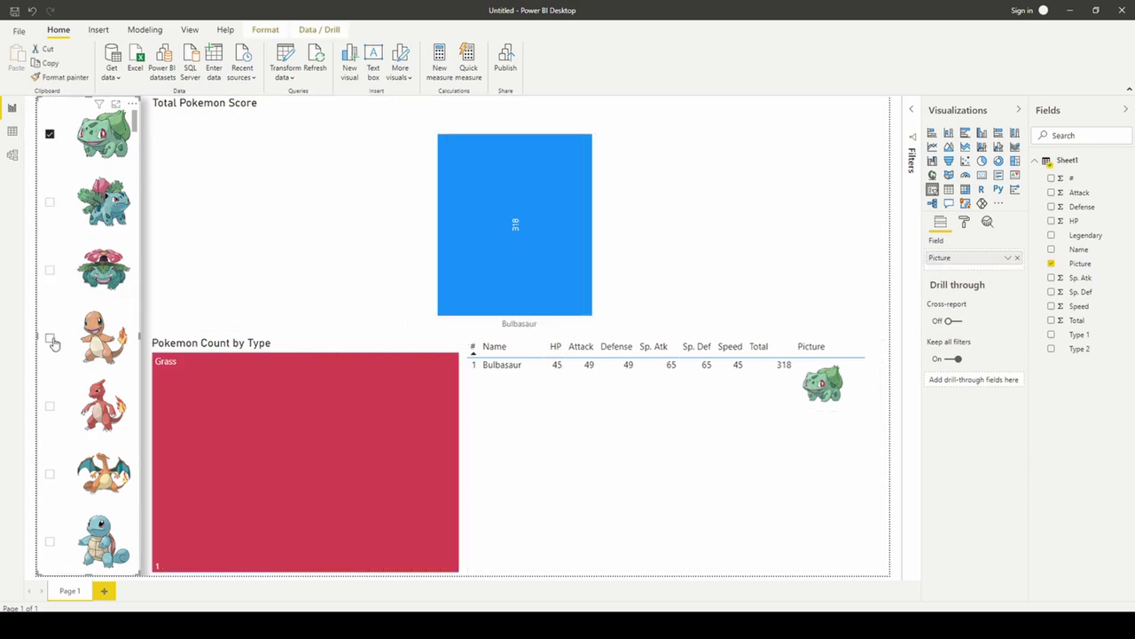
left_click(50, 337, "ctrl")
left_click(50, 541, "ctrl")
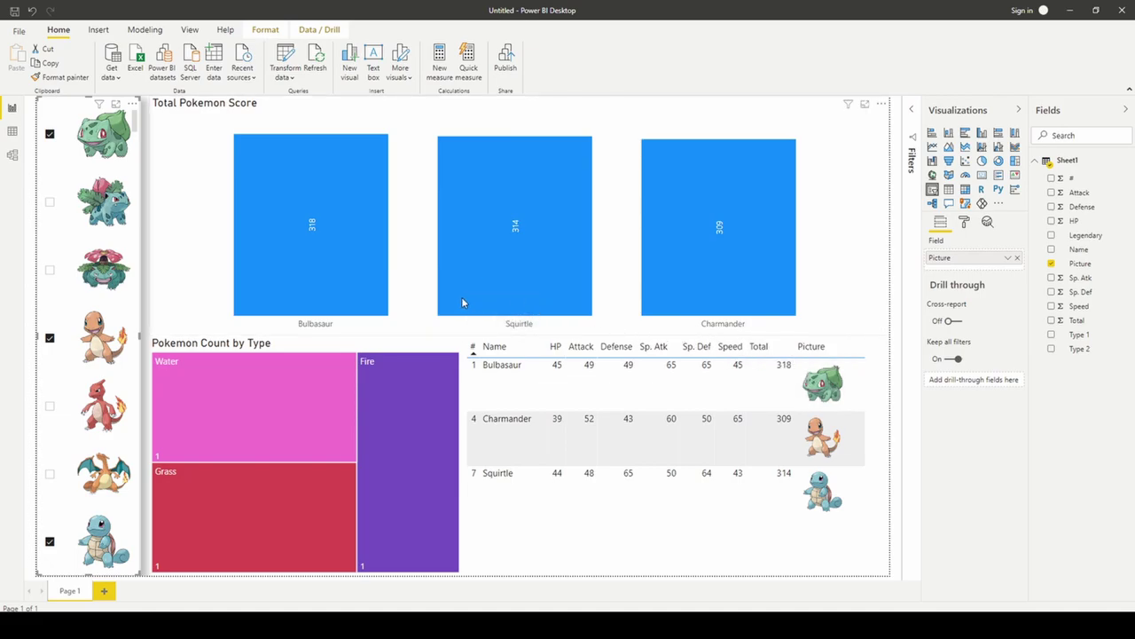
mouse_move(462, 303)
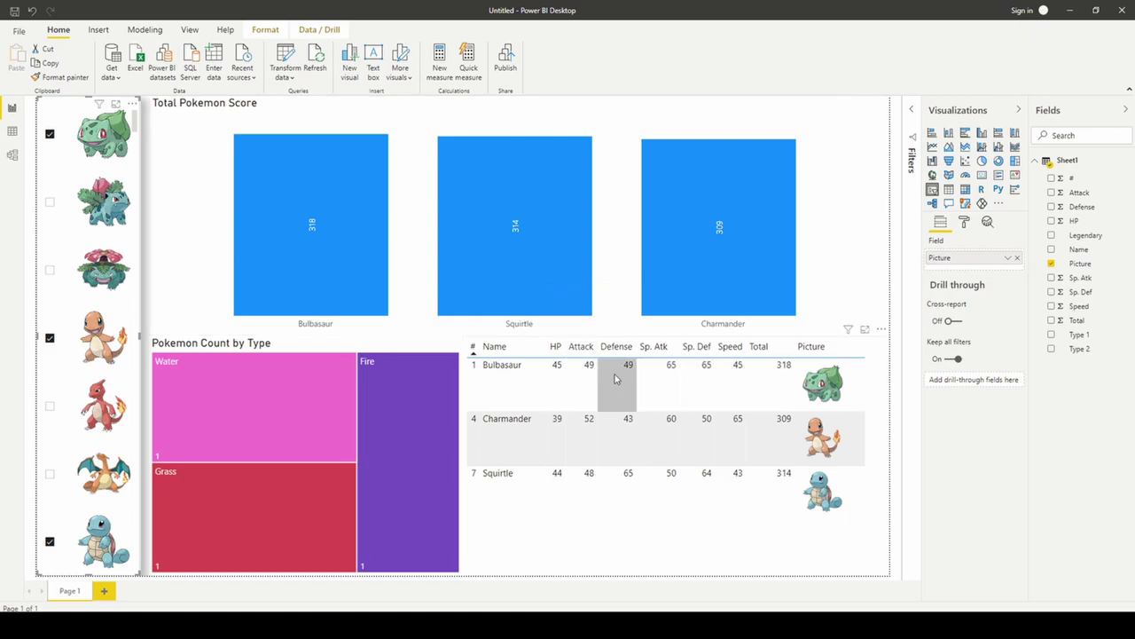
Compare the three starters by sorting the table on Attack, Defense, HP, Speed and # in turn.
left_click(578, 346)
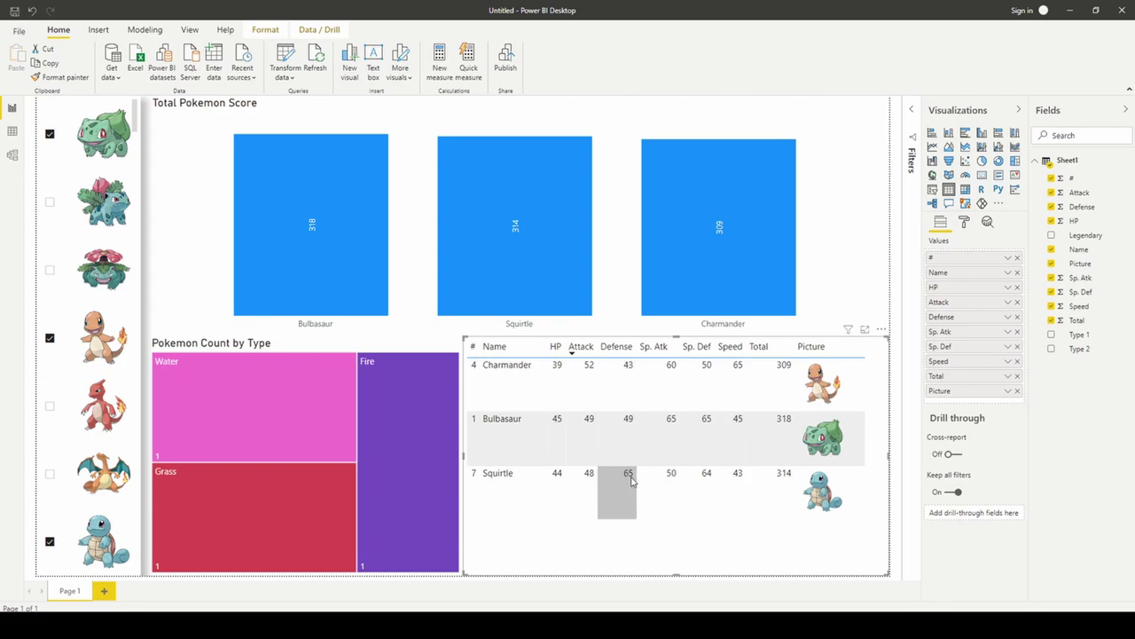
left_click(603, 350)
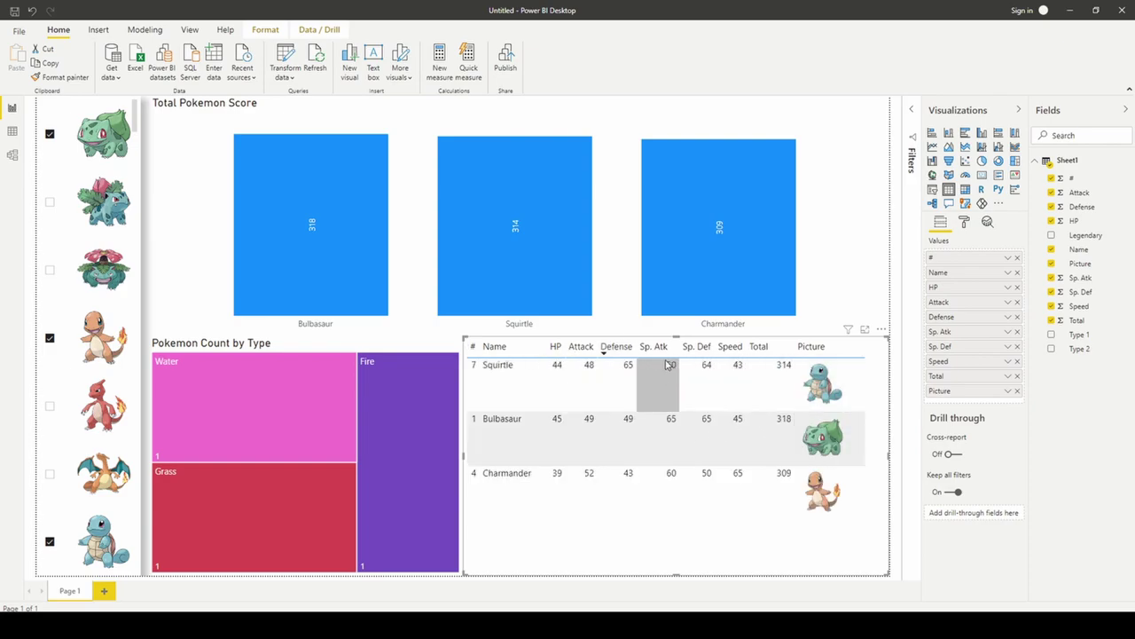
left_click(554, 350)
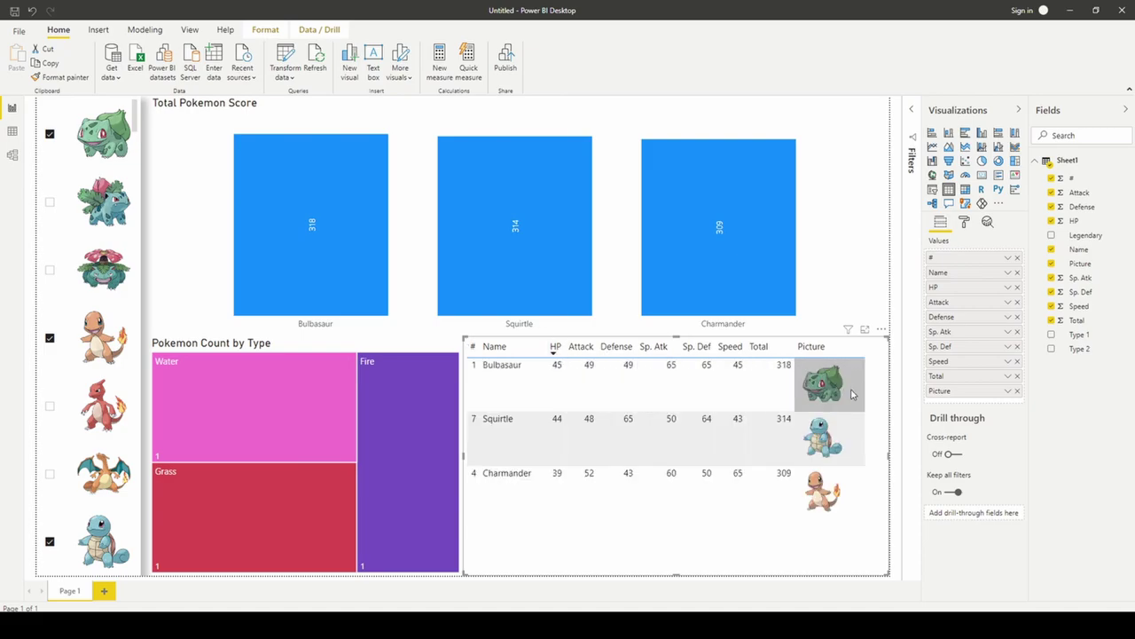
left_click(723, 353)
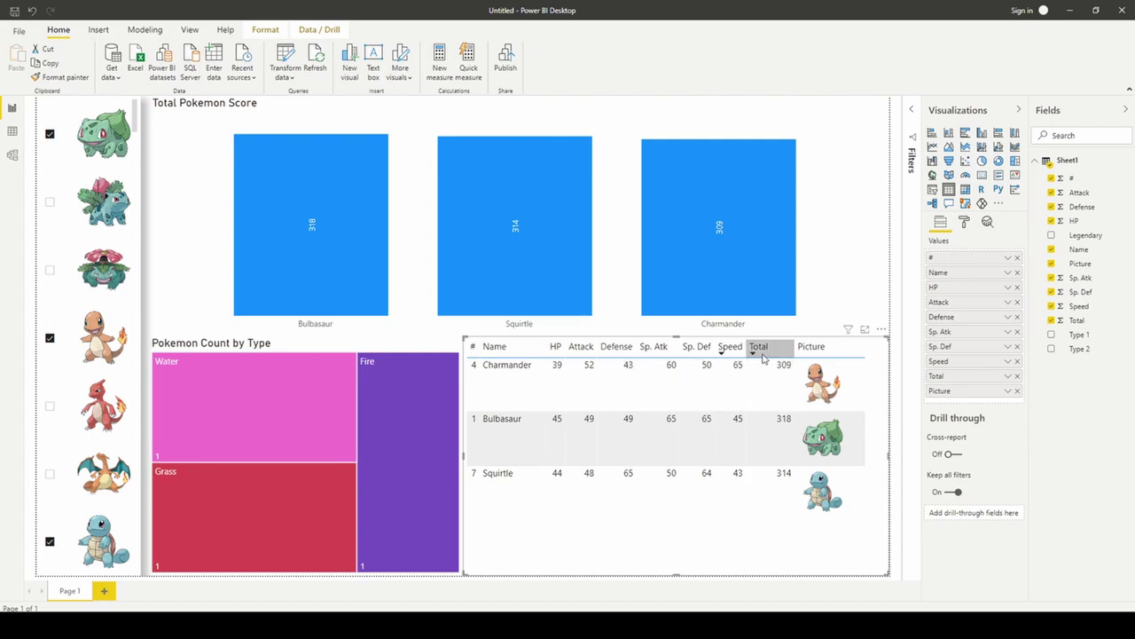
left_click(473, 352)
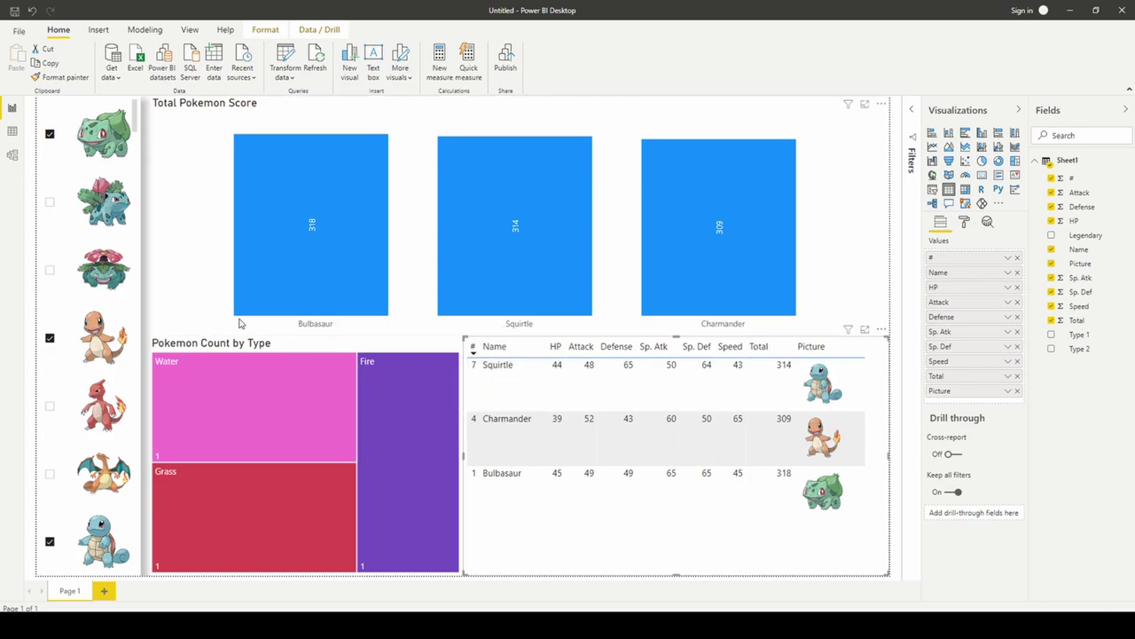
Switch the slicer selection to Venusaur, Charizard and Blastoise, and sort the table by # in ascending order.
left_click(50, 338)
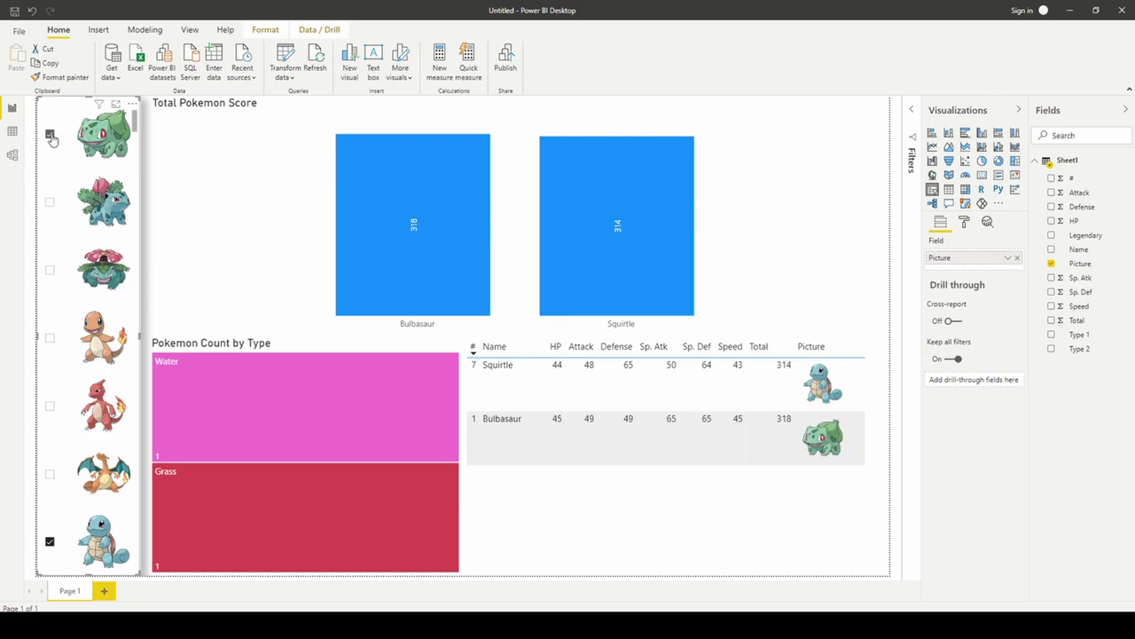
left_click(49, 133)
left_click(50, 271)
left_click(50, 473)
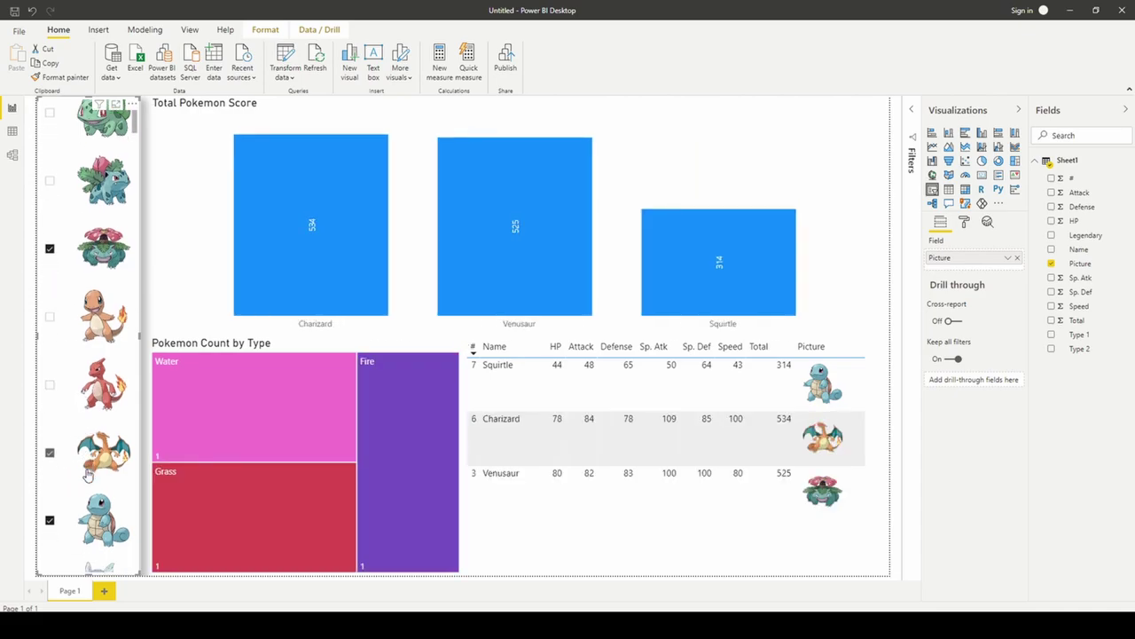
scroll(51, 476, "down", 1)
left_click(49, 476)
scroll(51, 475, "down", 2)
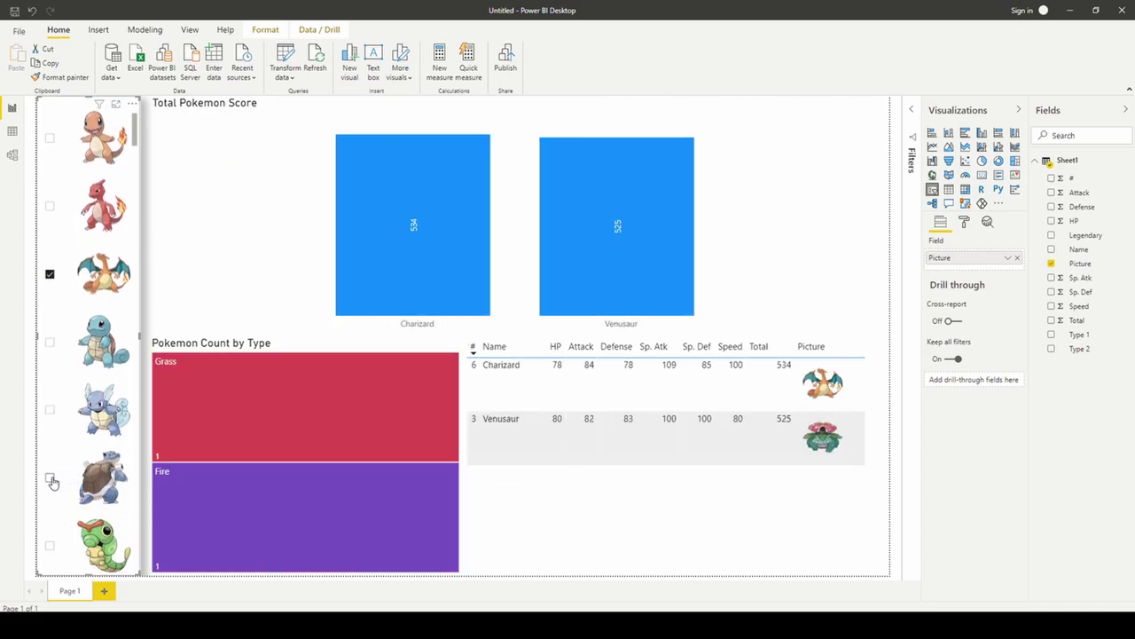
left_click(50, 477)
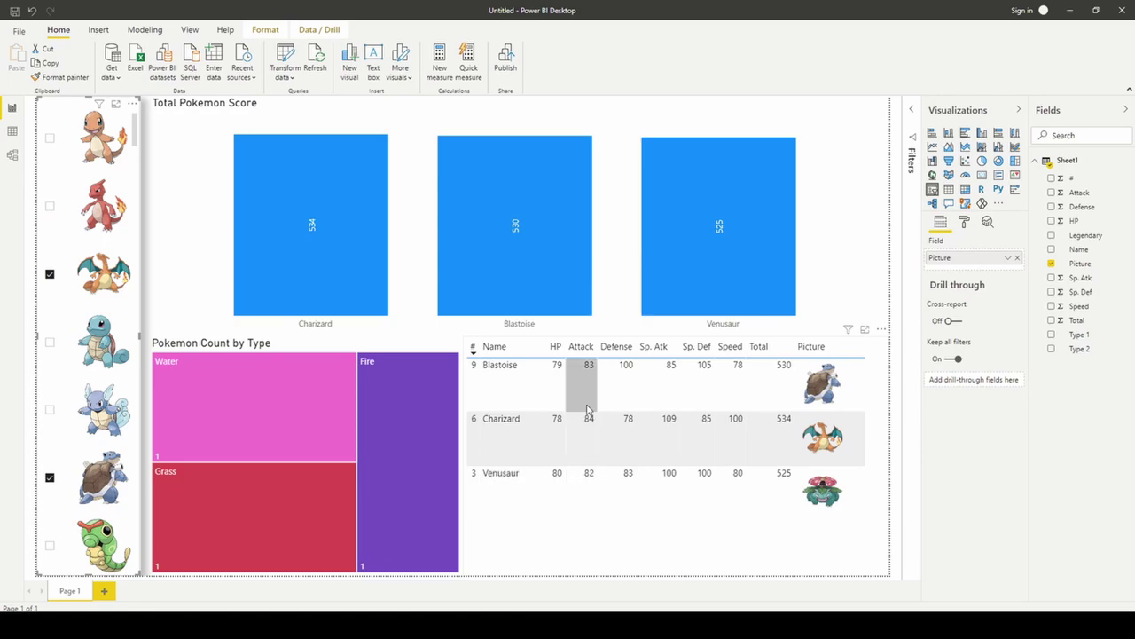
left_click(474, 351)
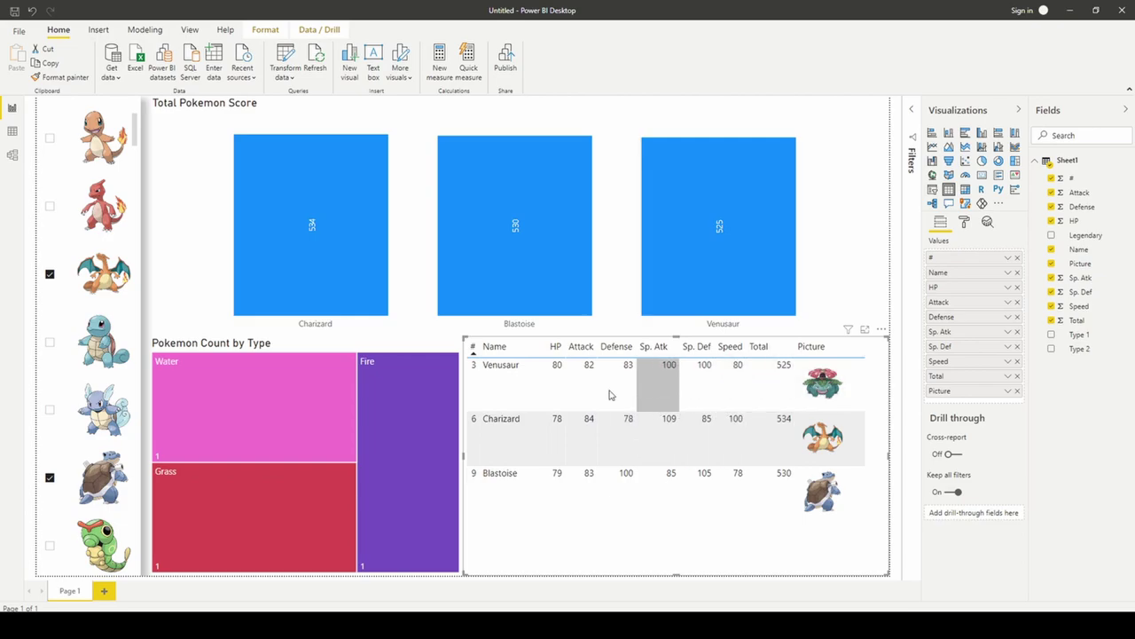
Clear Charizard, Blastoise and Venusaur from the picture slicer so all Pokémon are included again.
left_click(50, 274)
left_click(50, 476)
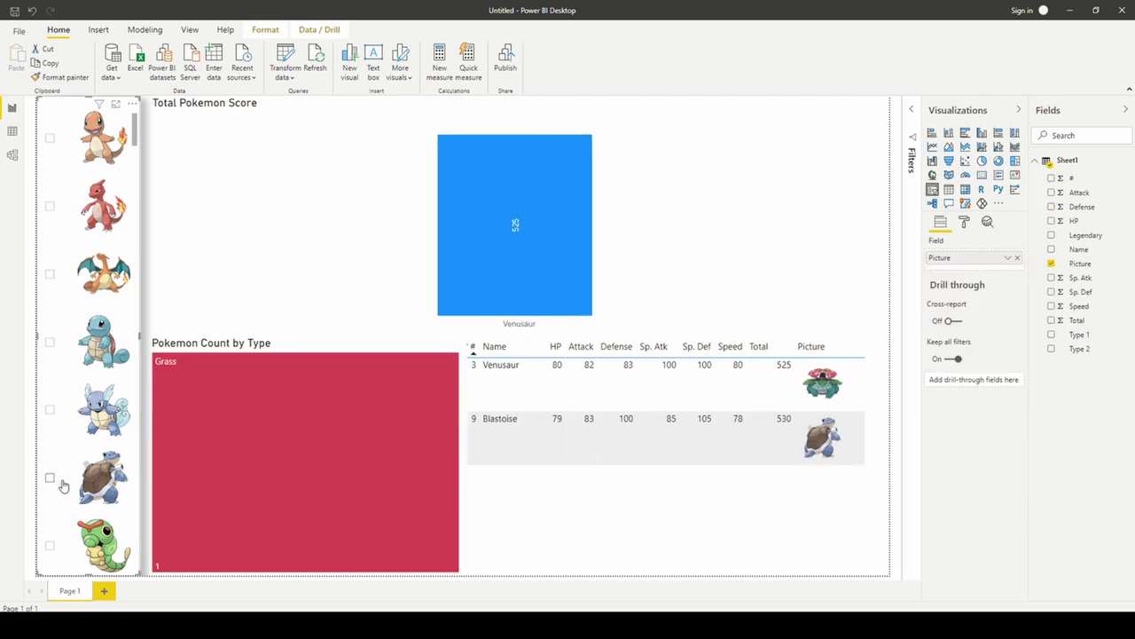
scroll(66, 481, "down", 2)
left_click(49, 155)
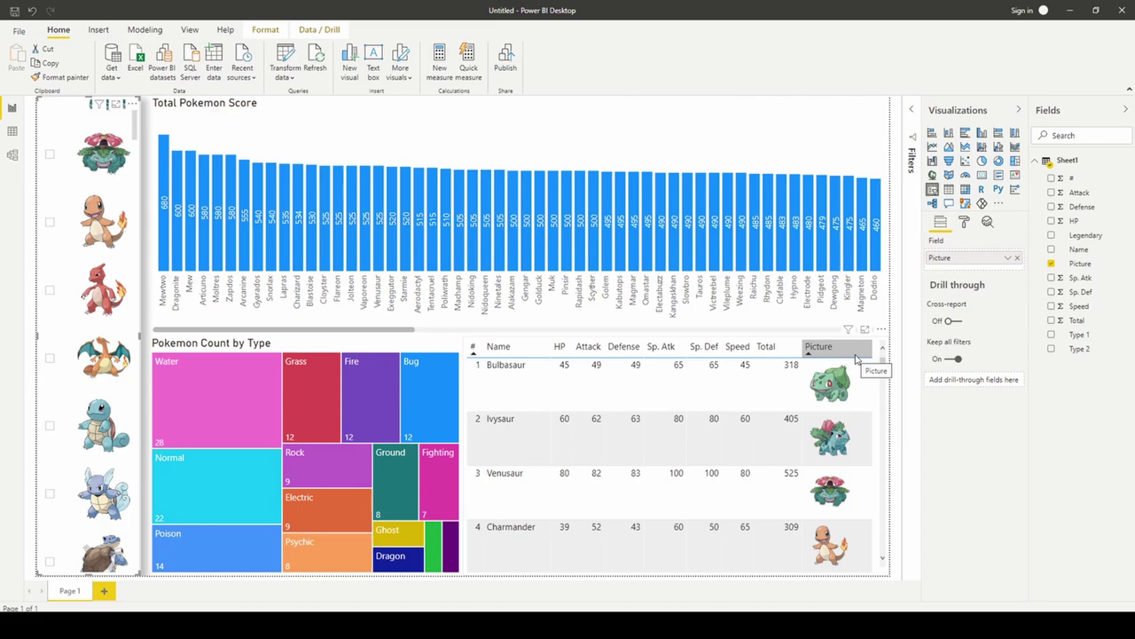
Rank all Pokémon in the table by Attack and by HP, each in descending order, to examine the leaders.
left_click(580, 354)
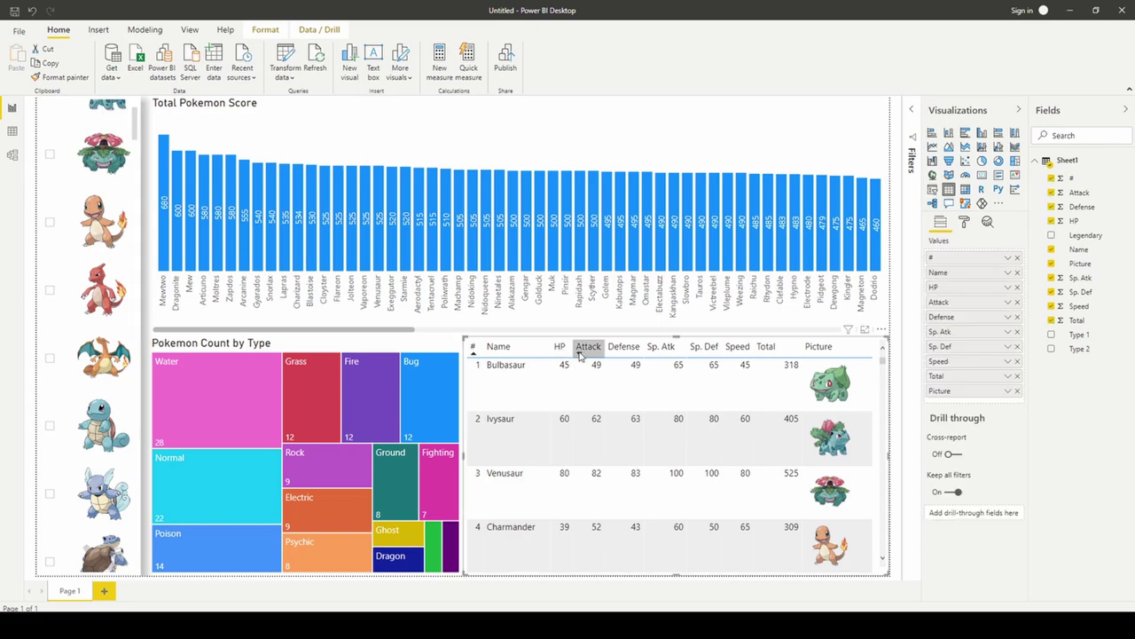
left_click(581, 355)
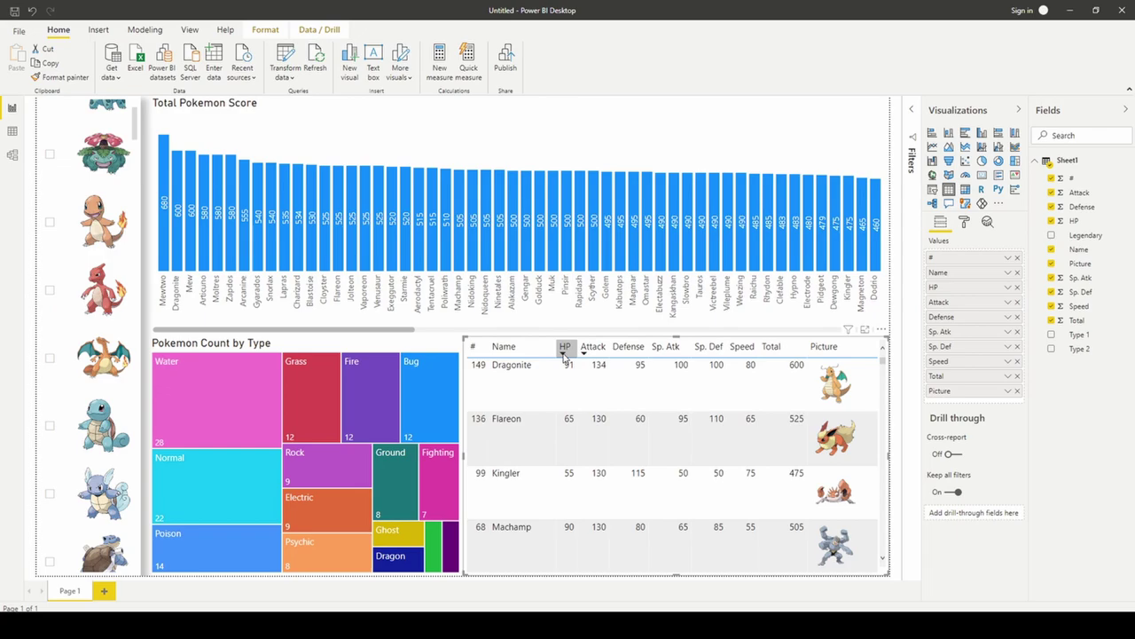
left_click(564, 349)
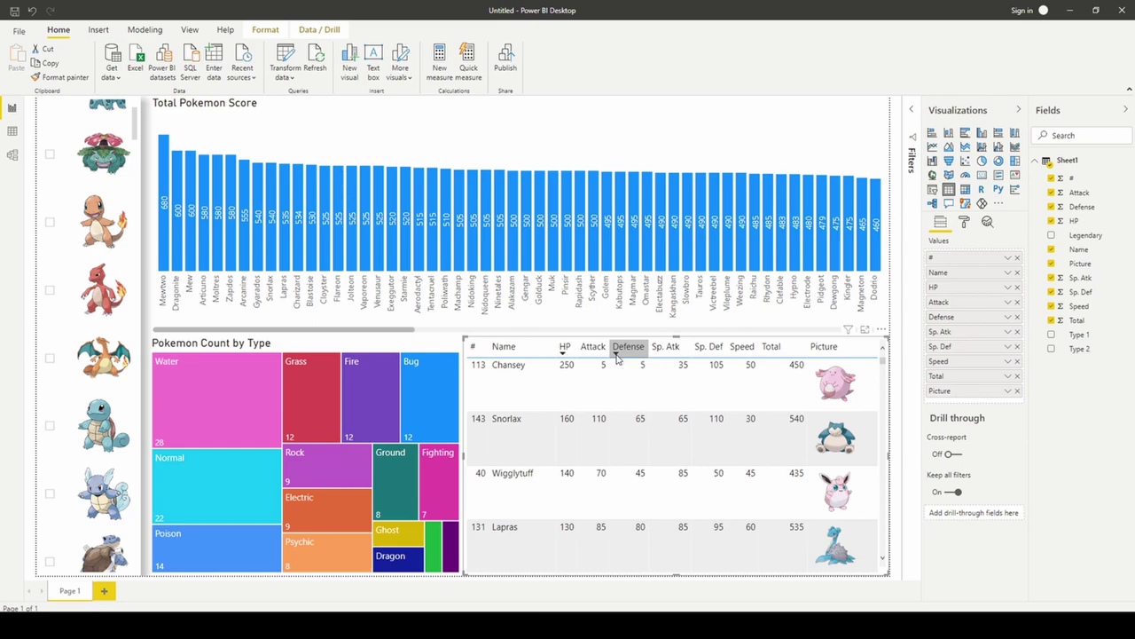
Sort the table by Defense in descending order and look through the highest-ranked Pokémon.
left_click(618, 351)
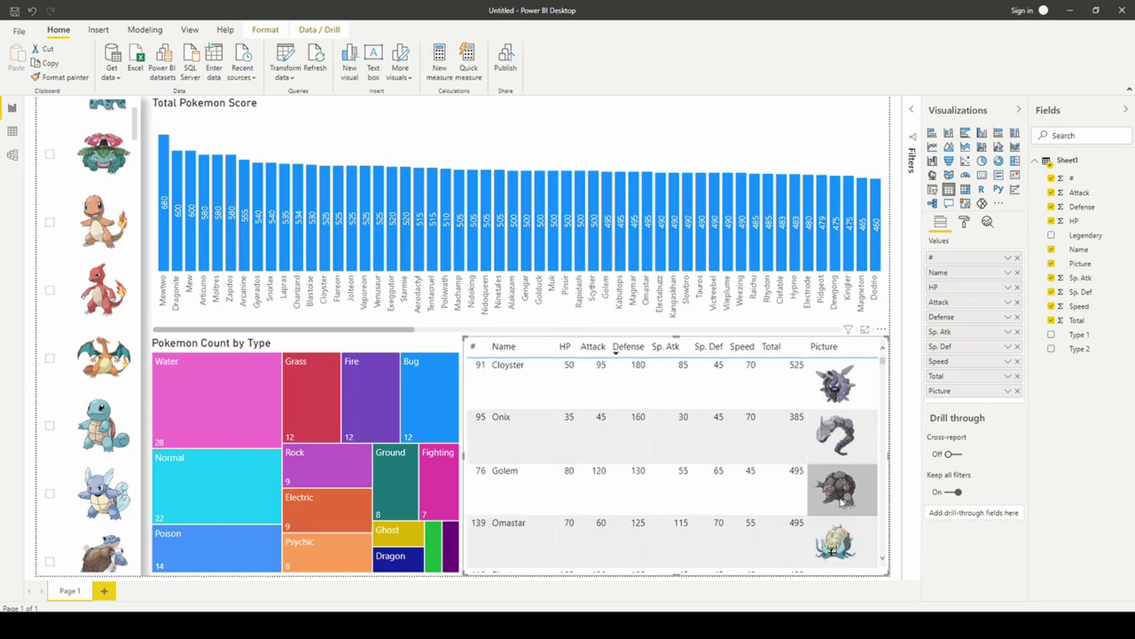
scroll(841, 502, "down", 1)
scroll(841, 502, "down", 1)
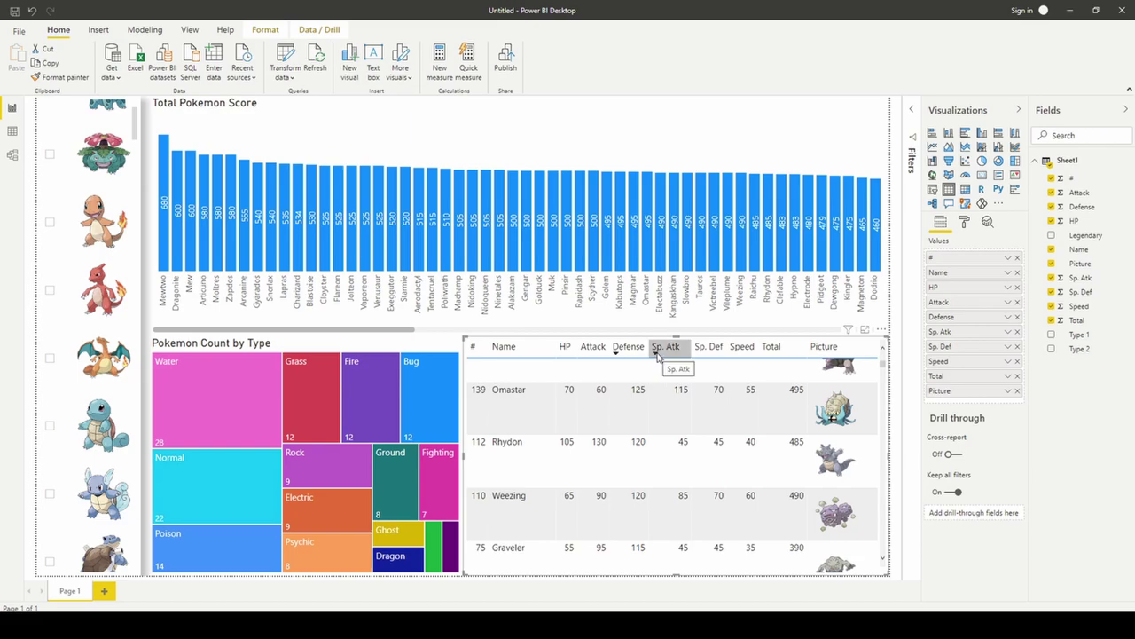
scroll(657, 373, "up", 2)
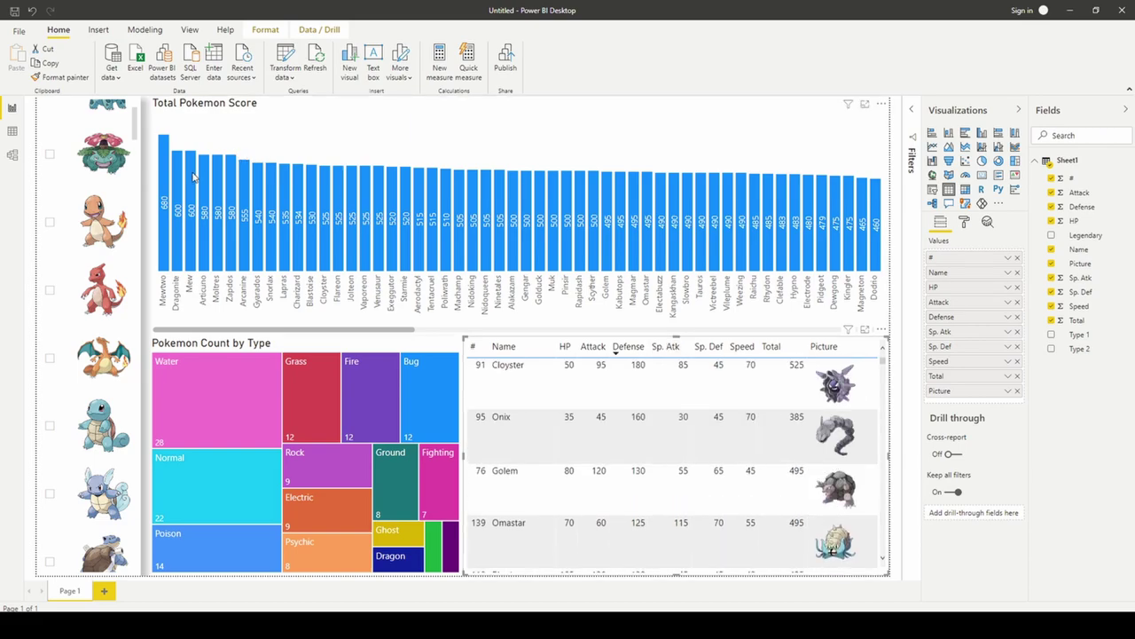
Sort the table by Attack in descending order and browse down the ranking.
left_click(587, 347)
scroll(652, 399, "down", 3)
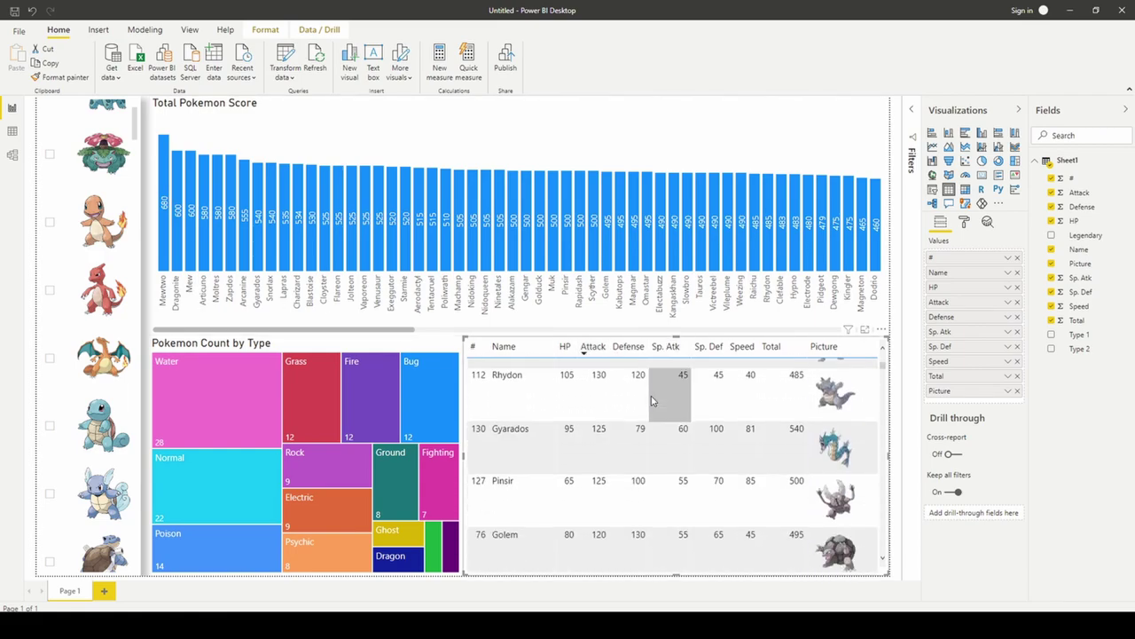
scroll(652, 399, "down", 5)
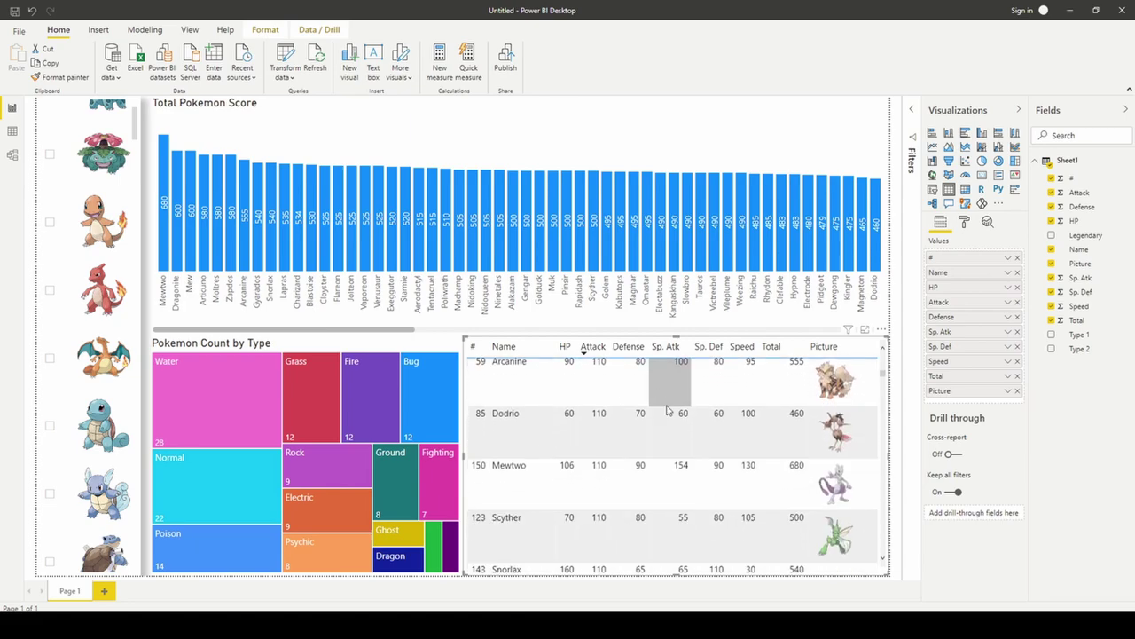
Rank the table's Pokémon by Sp. Atk, Sp. Def and Speed, each in descending order, to examine the leaders.
scroll(700, 390, "up", 5)
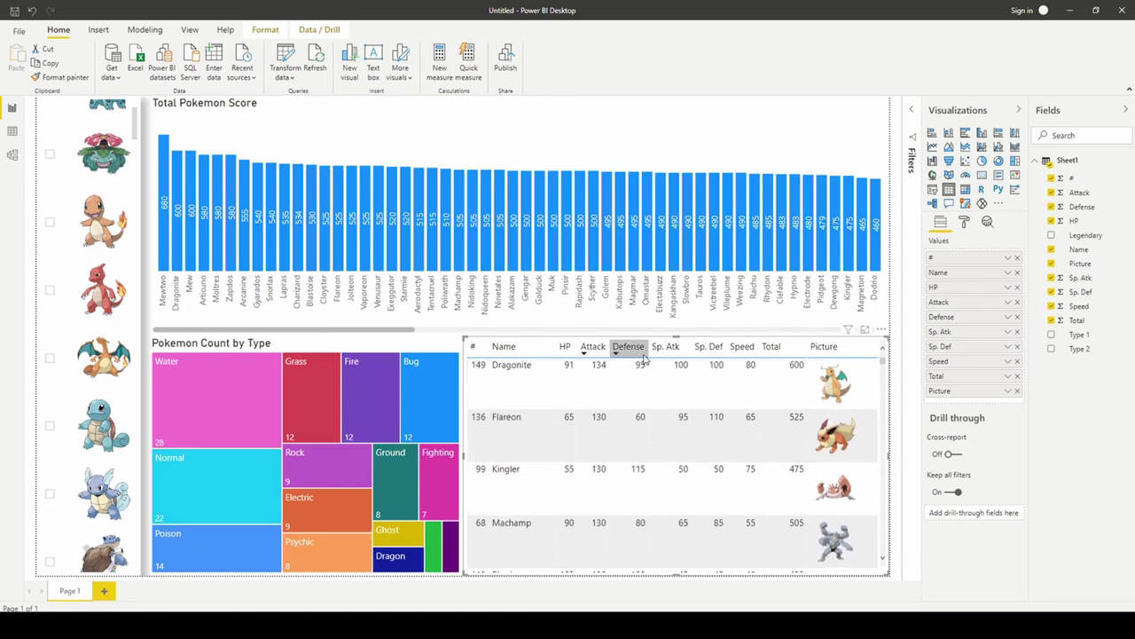
left_click(654, 351)
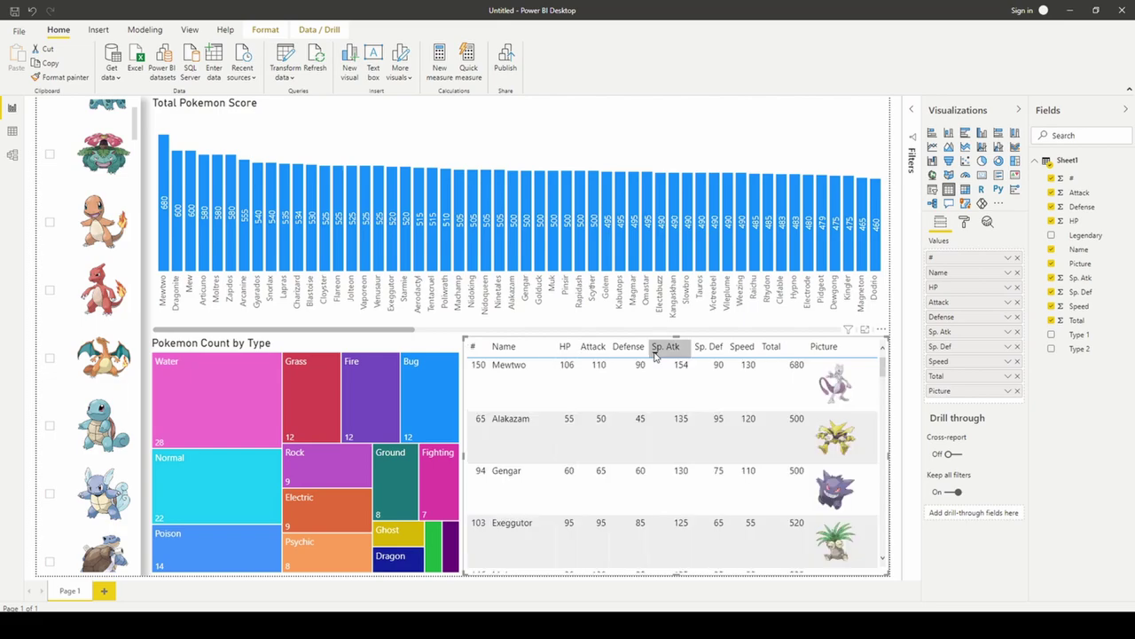
left_click(699, 351)
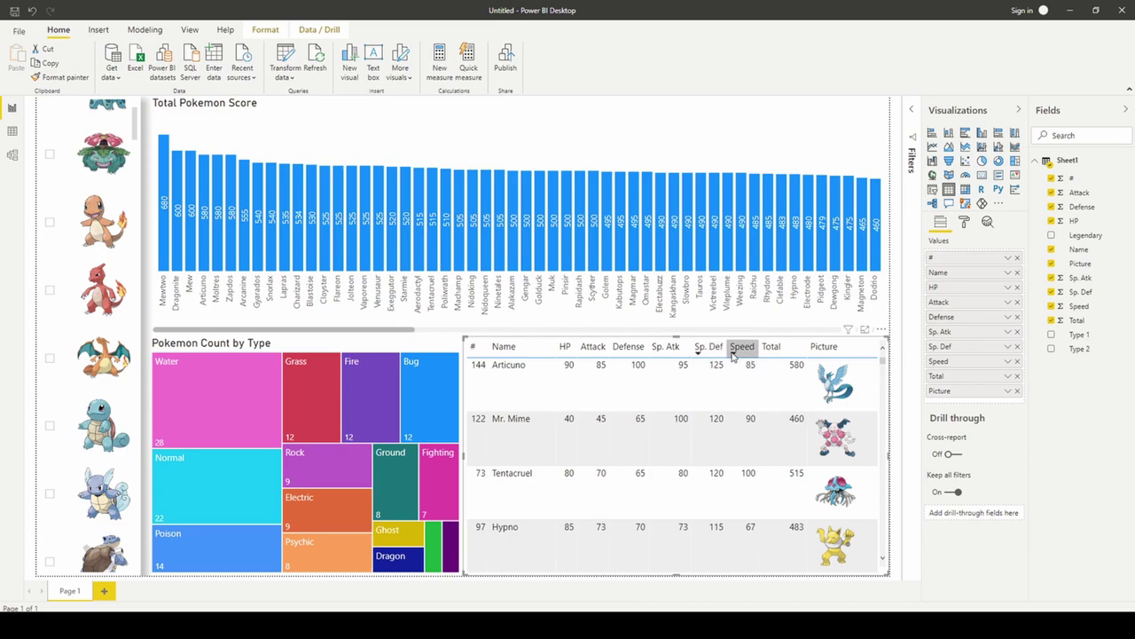
left_click(735, 351)
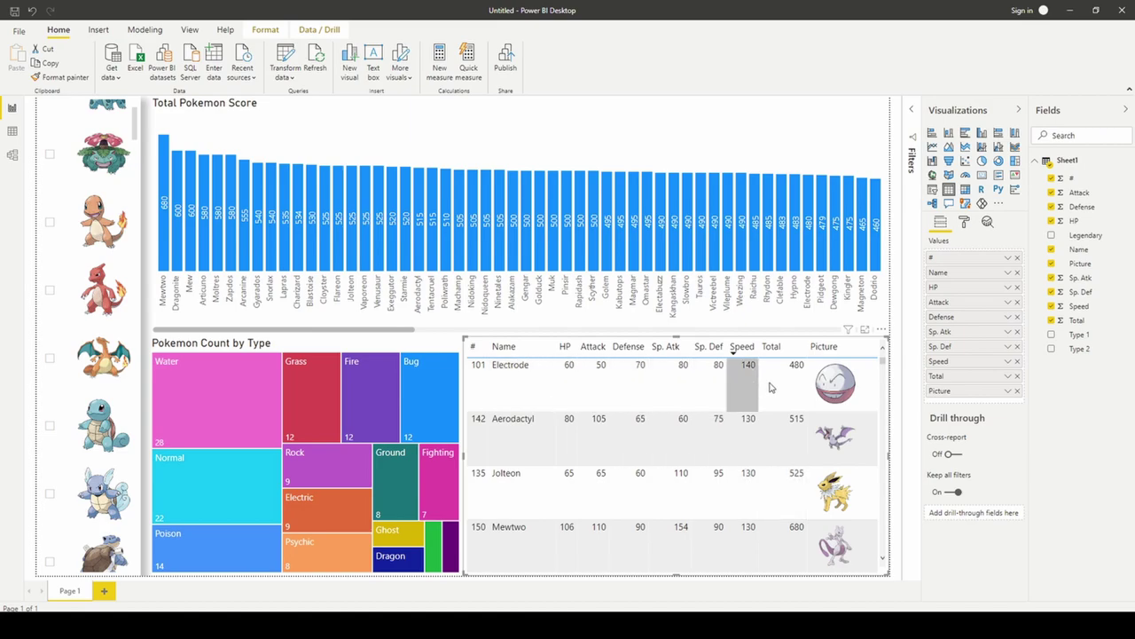
Sort the table by Sp. Atk in descending order and look through the highest-ranked Pokémon.
left_click(656, 352)
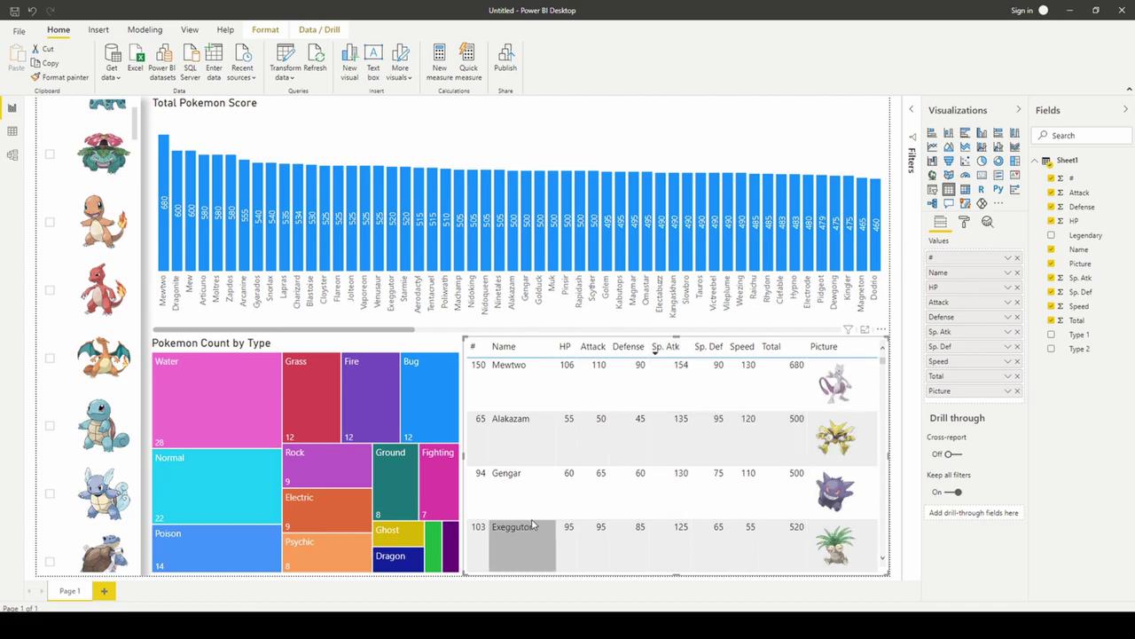
scroll(843, 470, "down", 3)
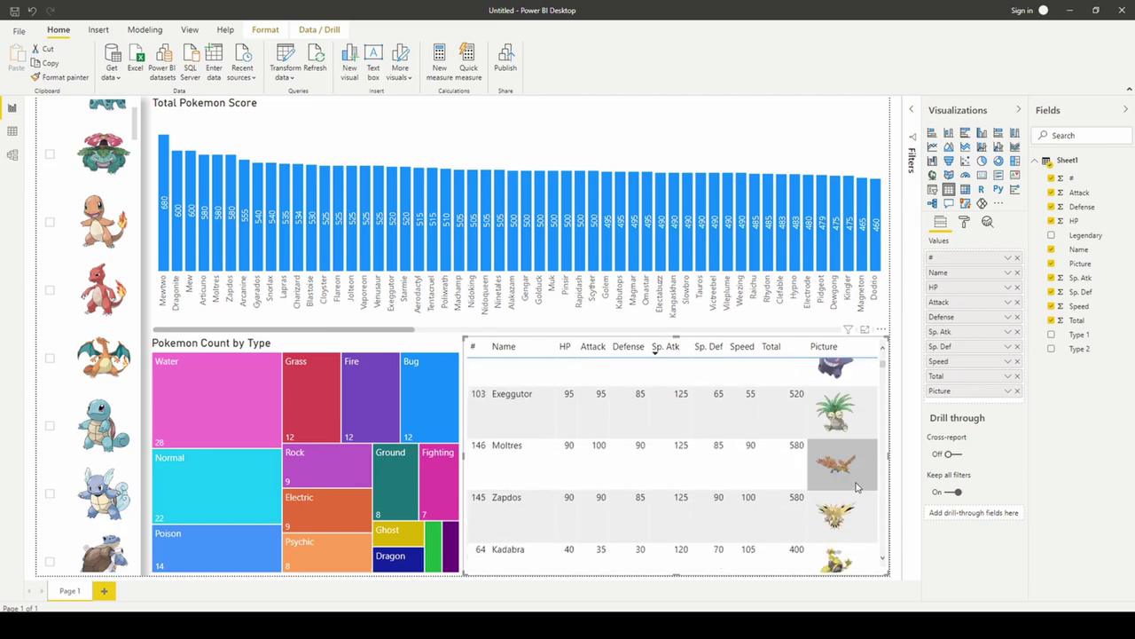
scroll(853, 487, "up", 2)
scroll(852, 487, "up", 2)
scroll(853, 480, "down", 3)
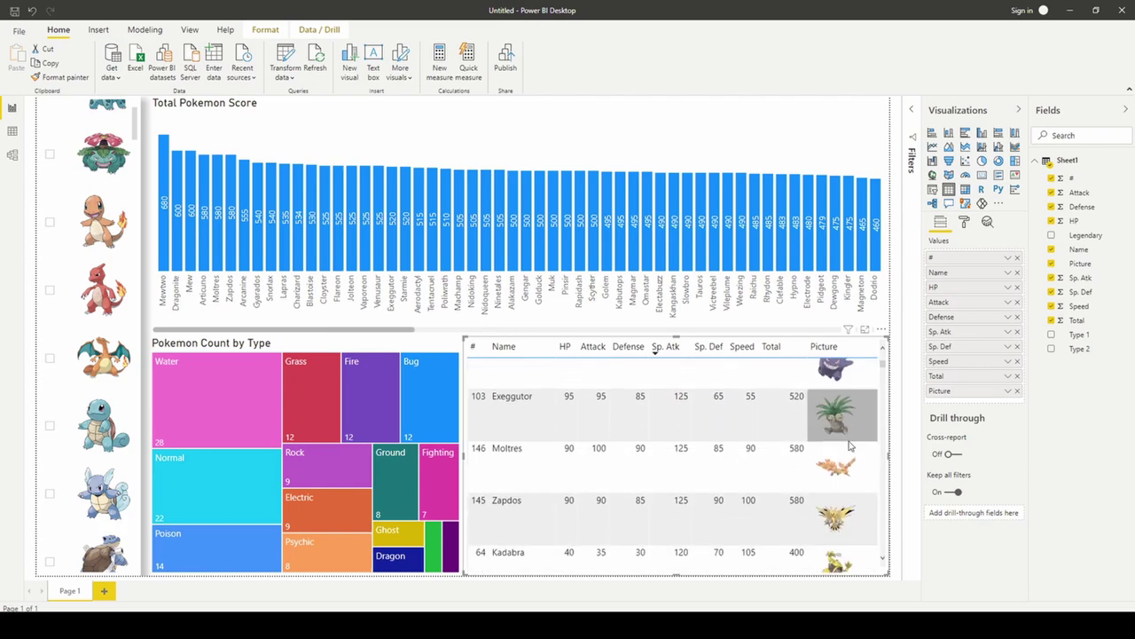
scroll(843, 499, "up", 3)
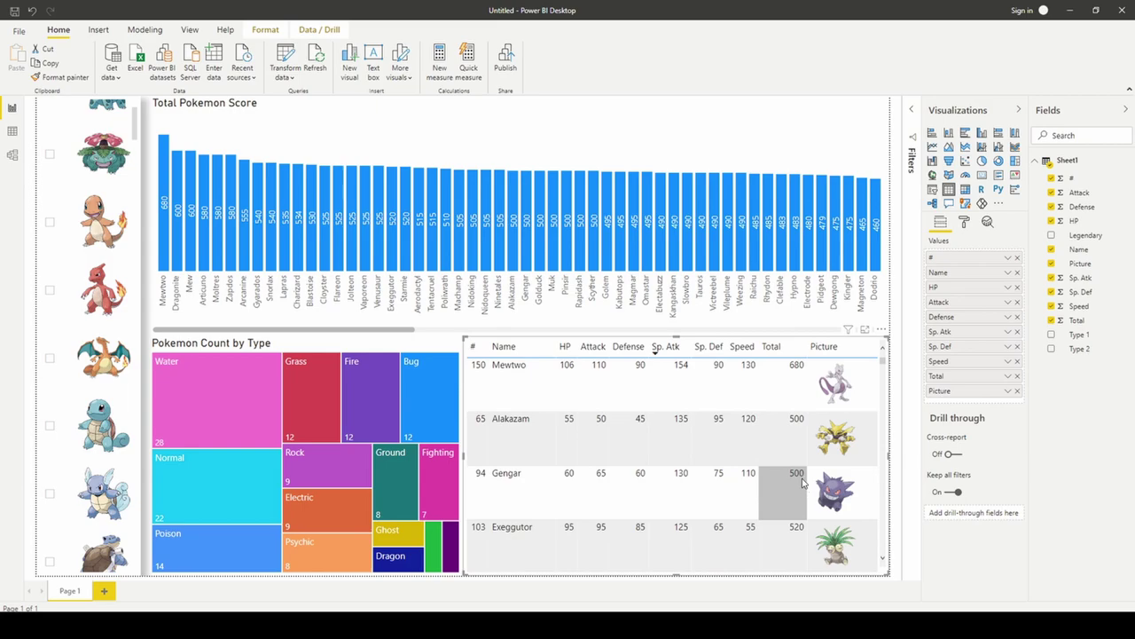
Review the table's Pokémon ranked by Total in descending order, and return the table to ascending # order.
left_click(767, 355)
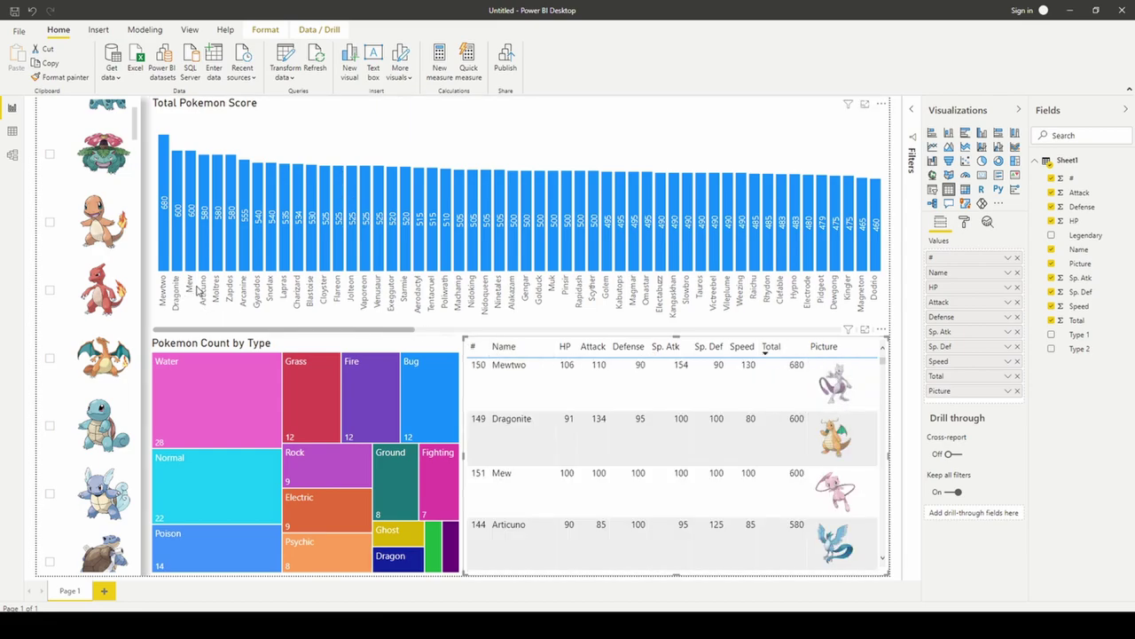
scroll(772, 474, "down", 3)
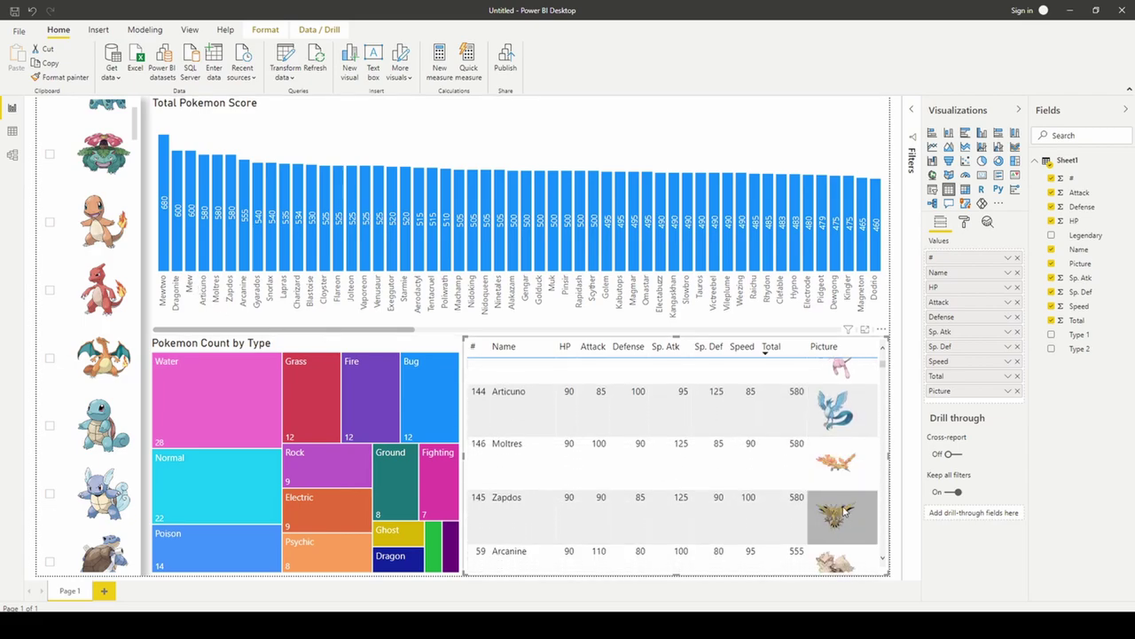
scroll(845, 512, "up", 3)
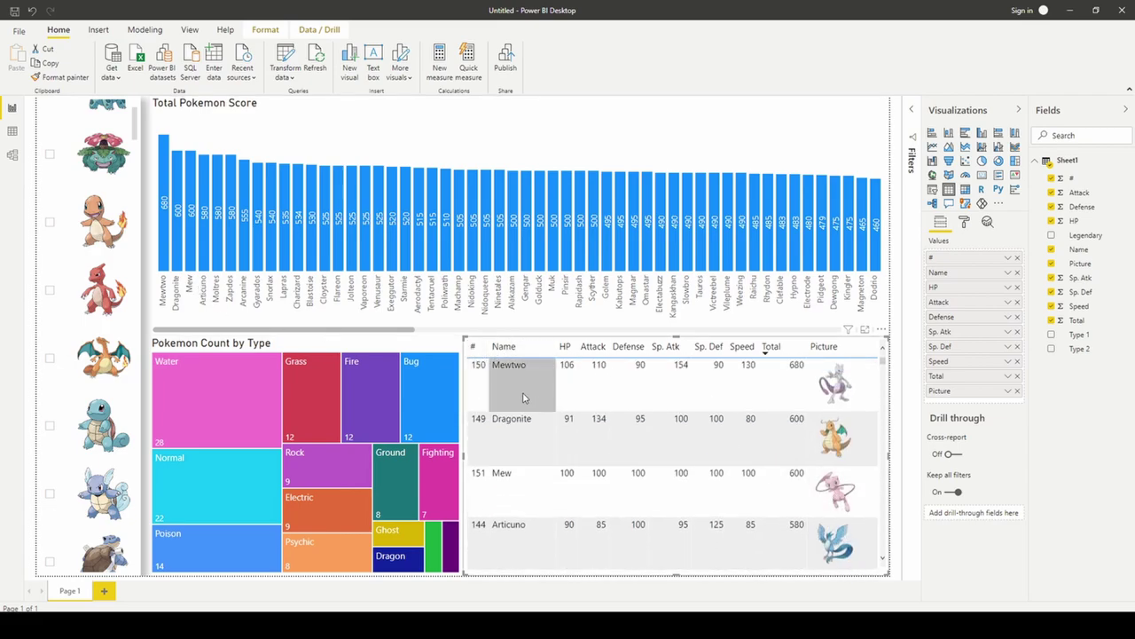
left_click(474, 351)
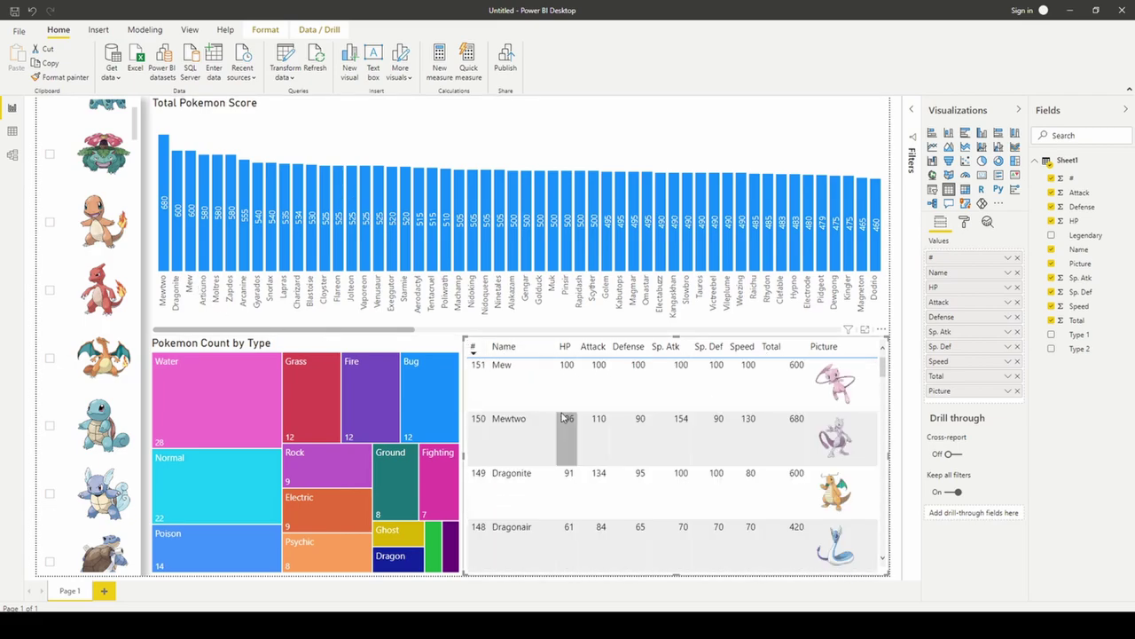
left_click(475, 355)
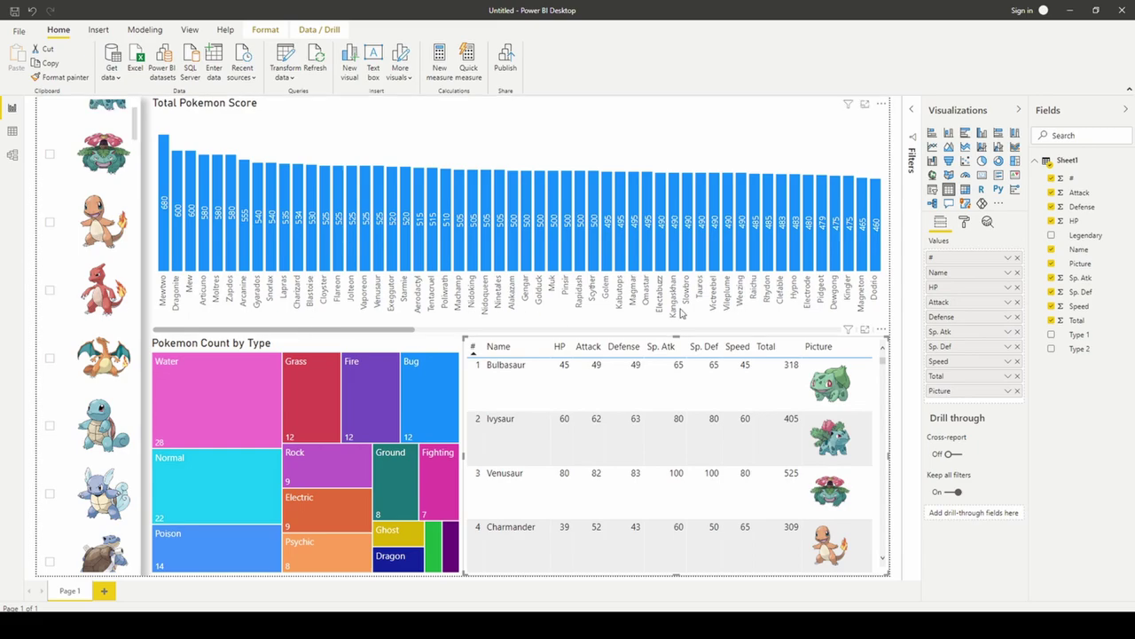
Filter the report to Ivysaur with the picture slicer, and clear that selection again.
left_click(45, 118)
scroll(127, 171, "up", 3)
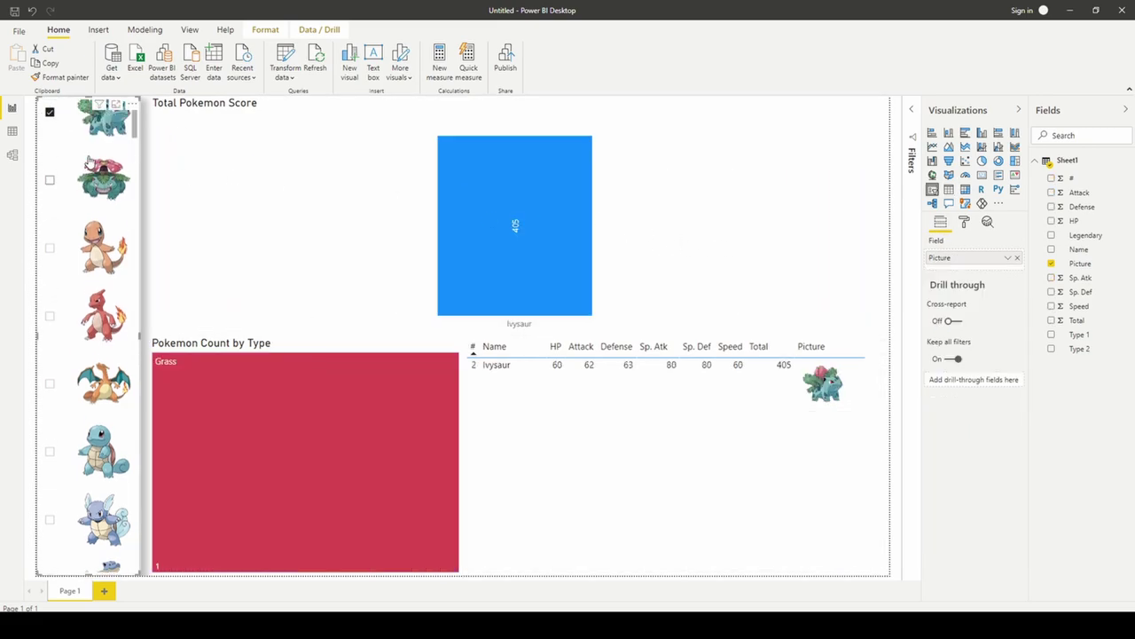
left_click(51, 201)
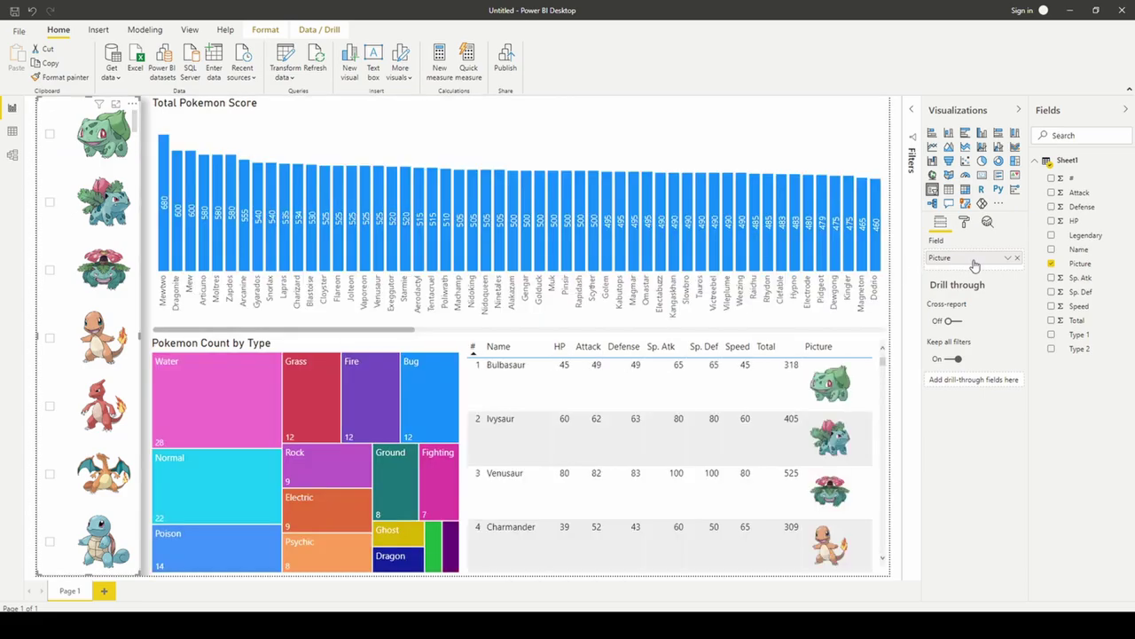
Select the Total Pokemon Score column chart on the report page.
mouse_move(217, 219)
left_click(343, 111)
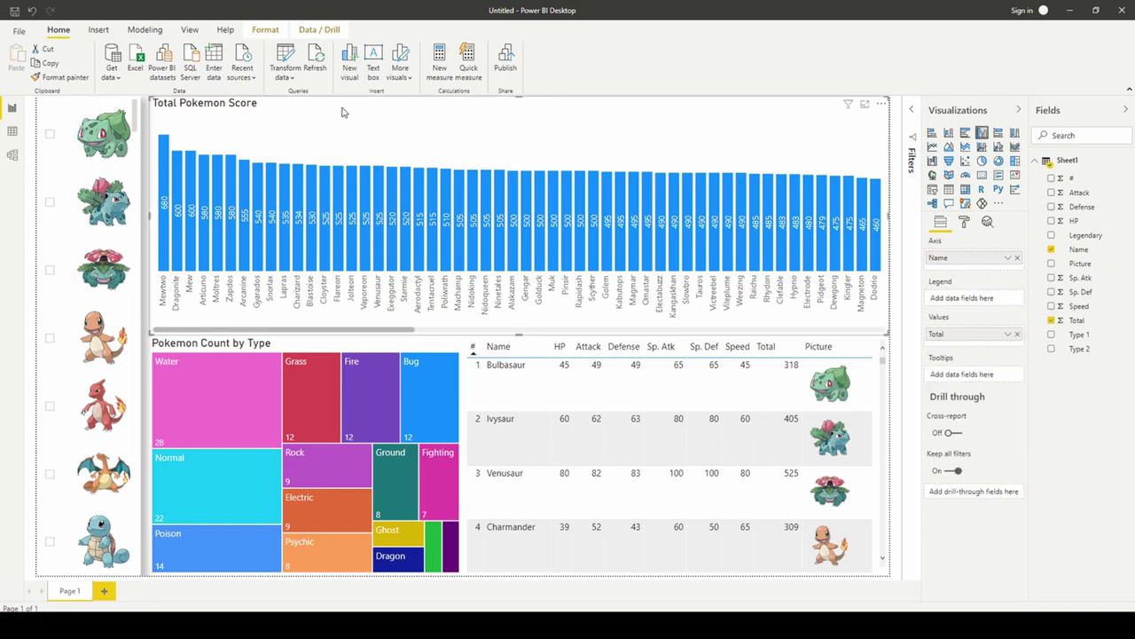